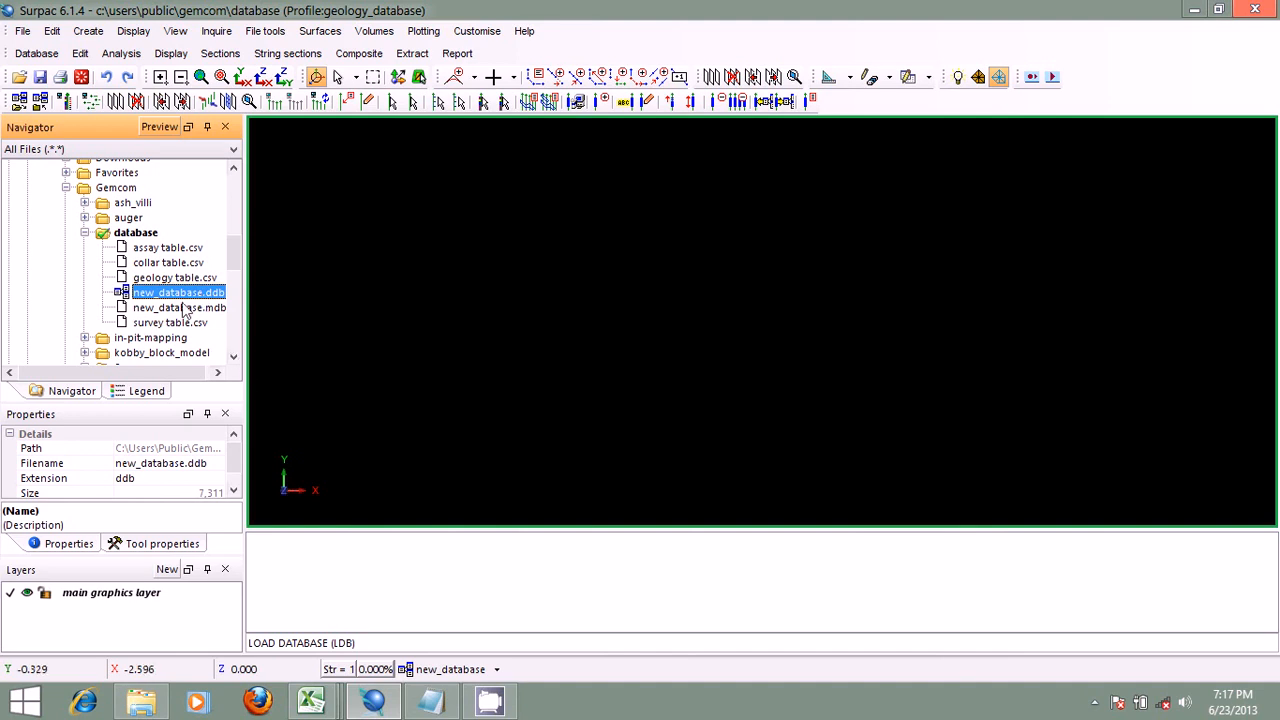
# Step: Open new_database.mdb in Access and examine the assay, collar, geology, styles, survey and translation tables, then close the database
pyautogui.click(180, 308)
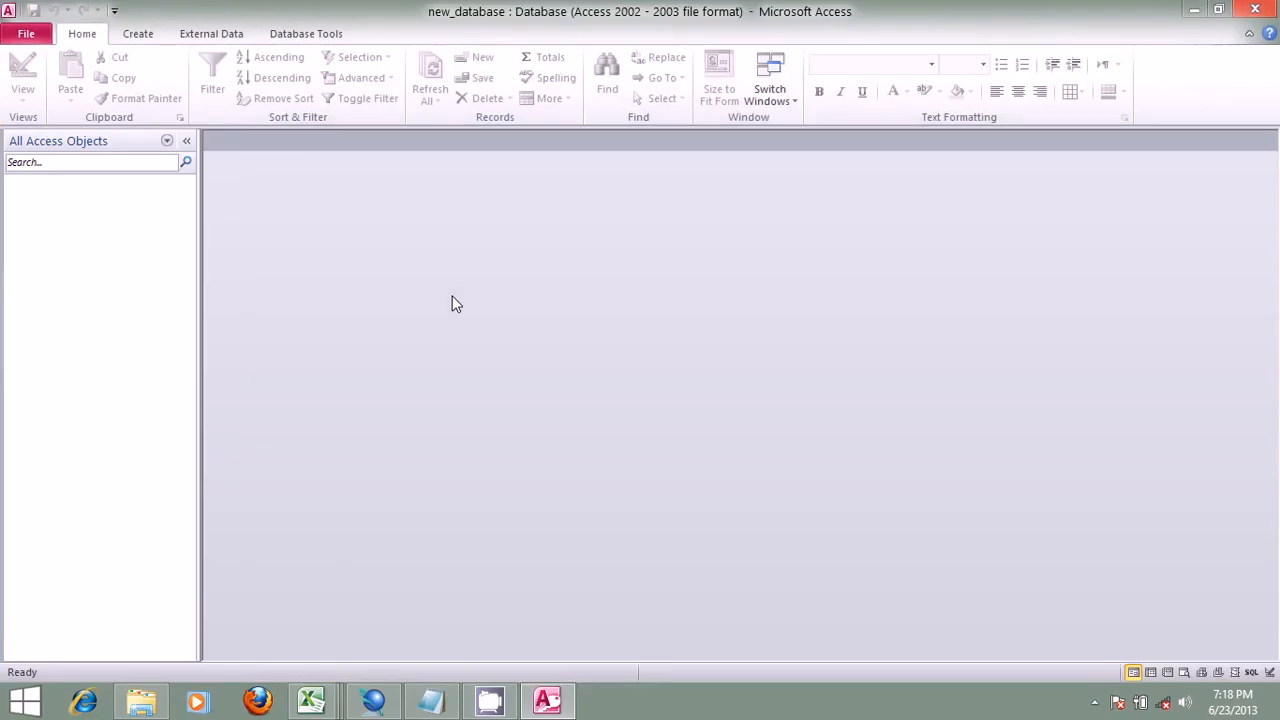
pyautogui.click(52, 205)
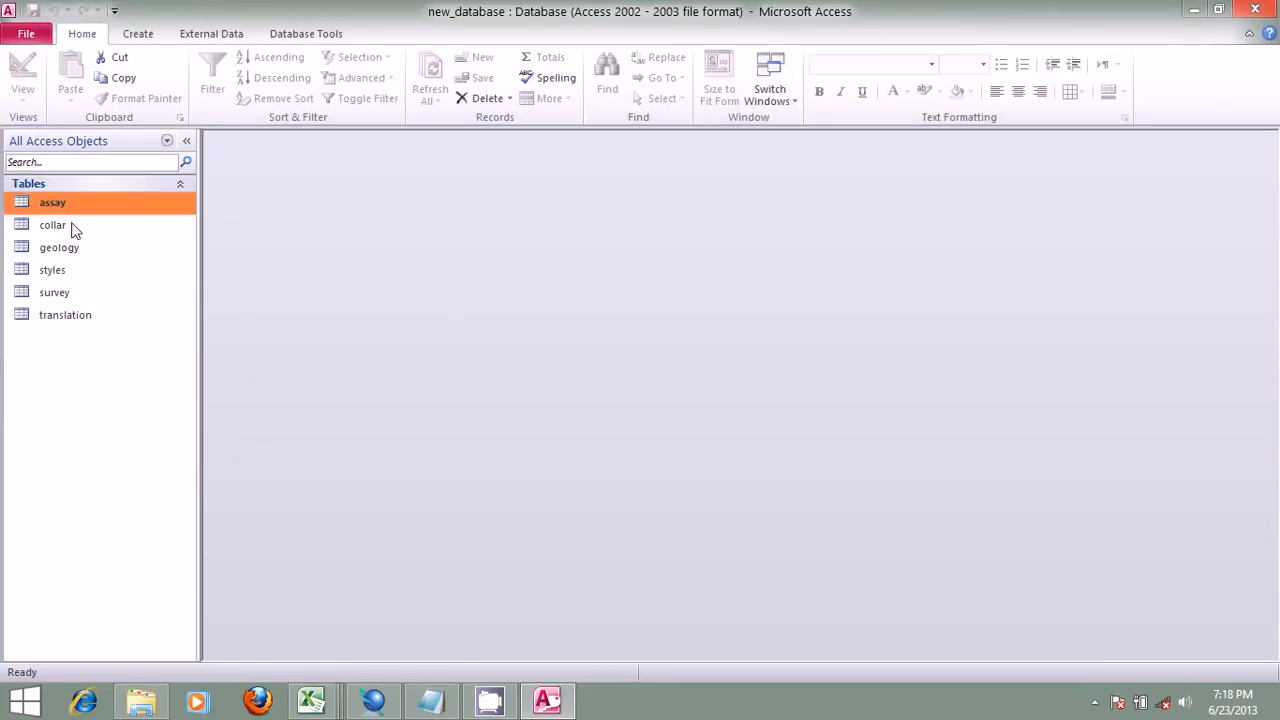
pyautogui.doubleClick(70, 225)
pyautogui.doubleClick(55, 203)
pyautogui.doubleClick(72, 249)
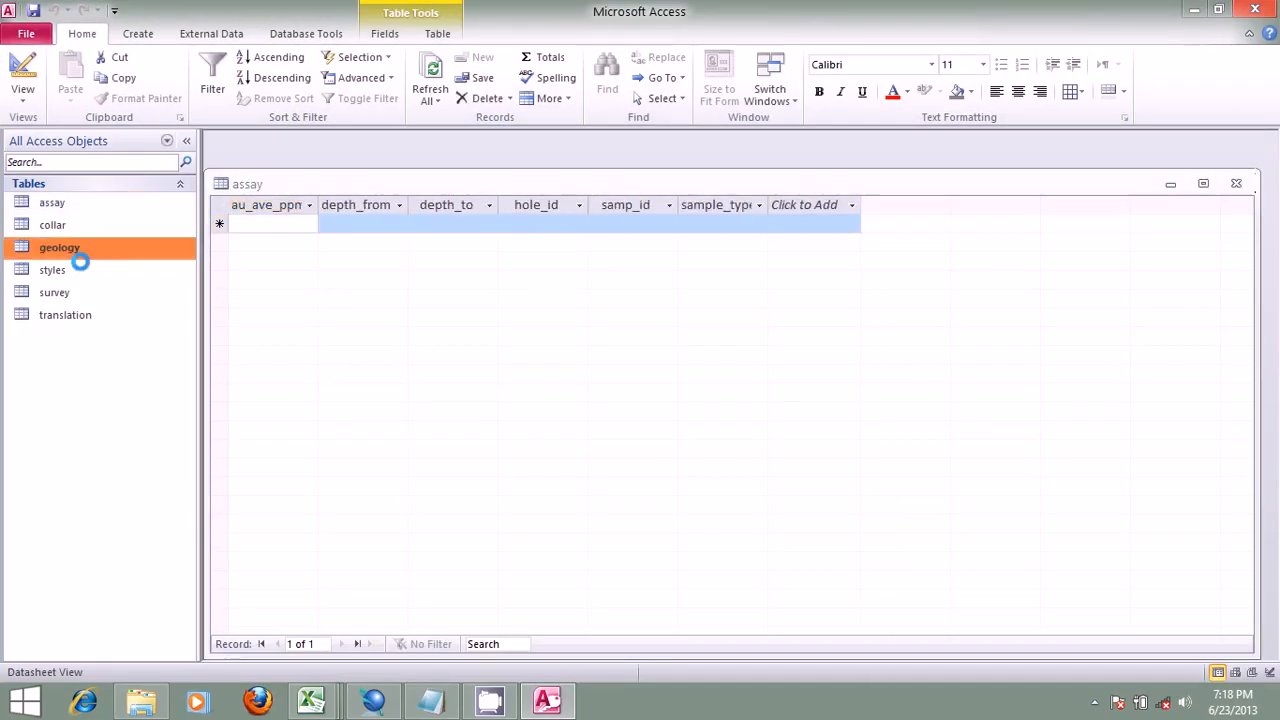
pyautogui.doubleClick(80, 270)
pyautogui.doubleClick(55, 292)
pyautogui.doubleClick(75, 313)
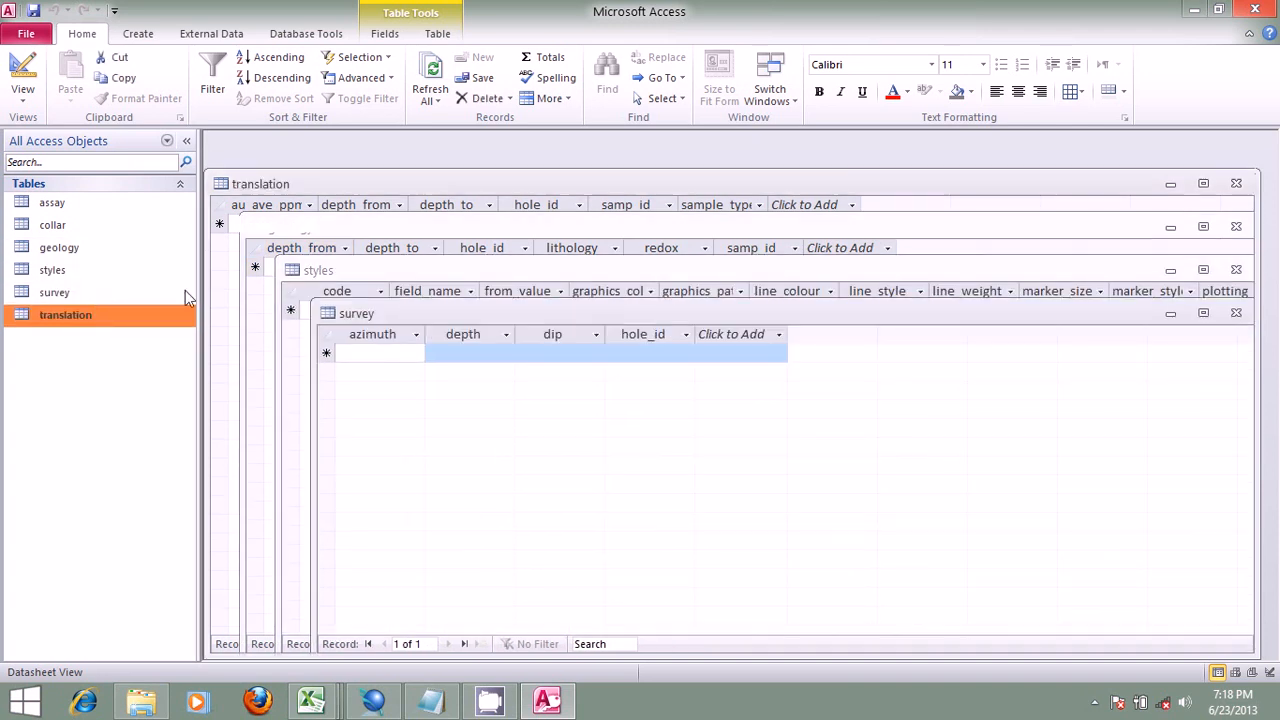
pyautogui.click(1255, 9)
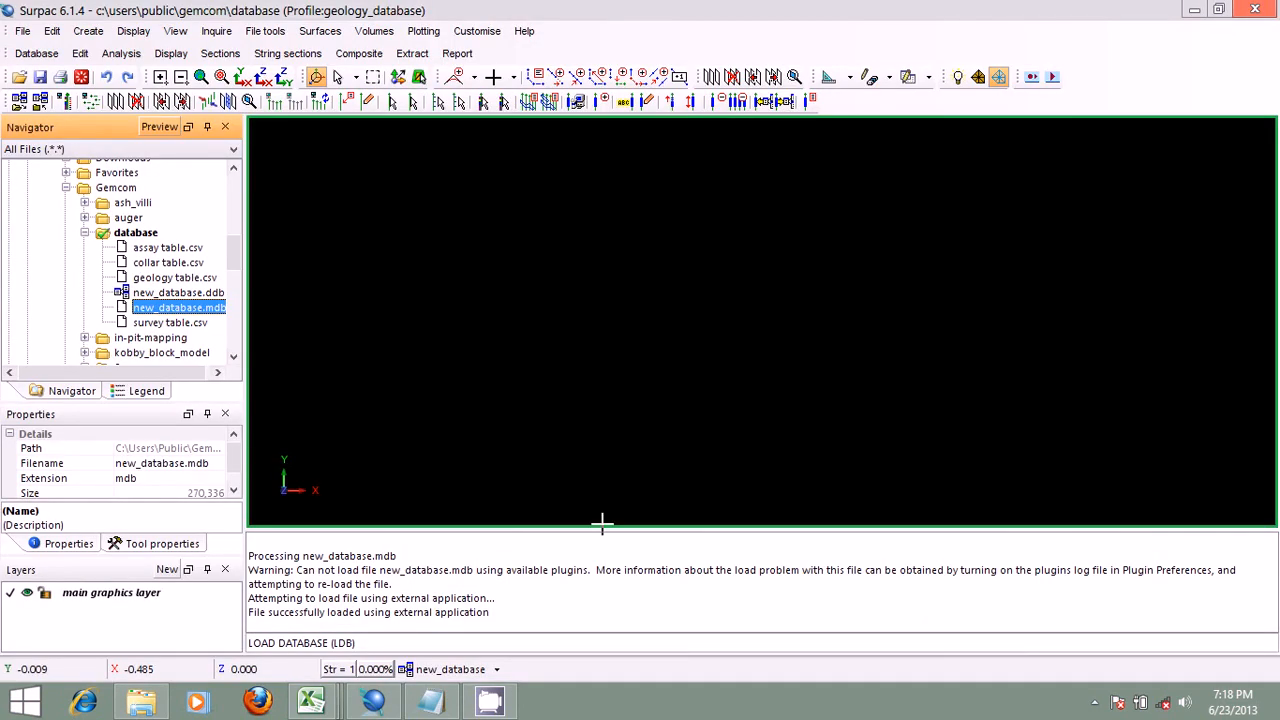
# Step: Clear the messages from Surpac's message window
pyautogui.rightClick(611, 564)
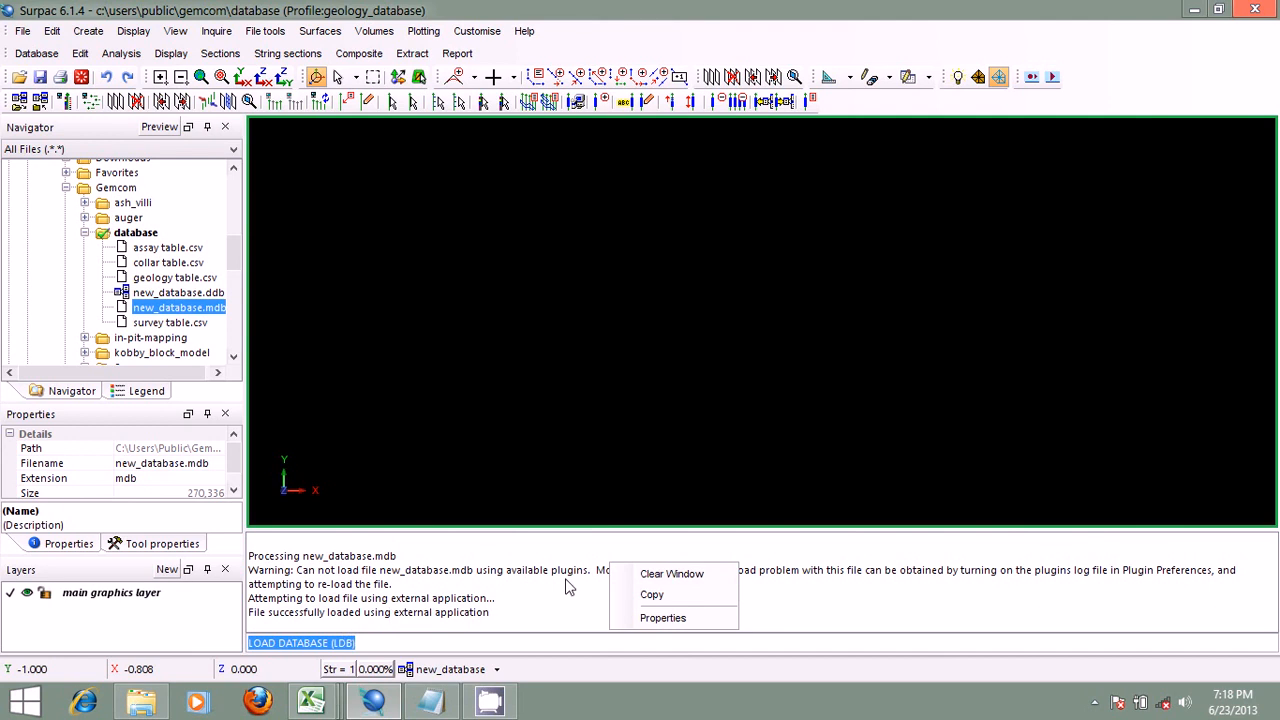
pyautogui.click(671, 574)
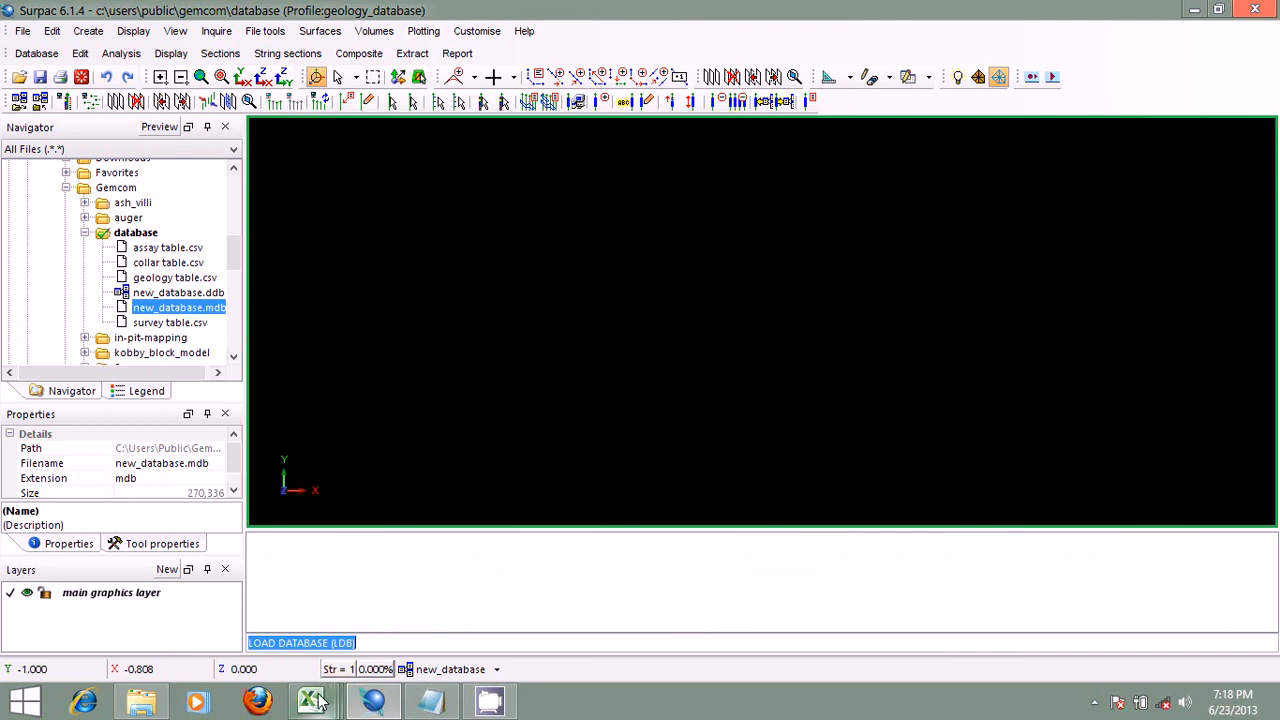
pyautogui.moveTo(316, 700)
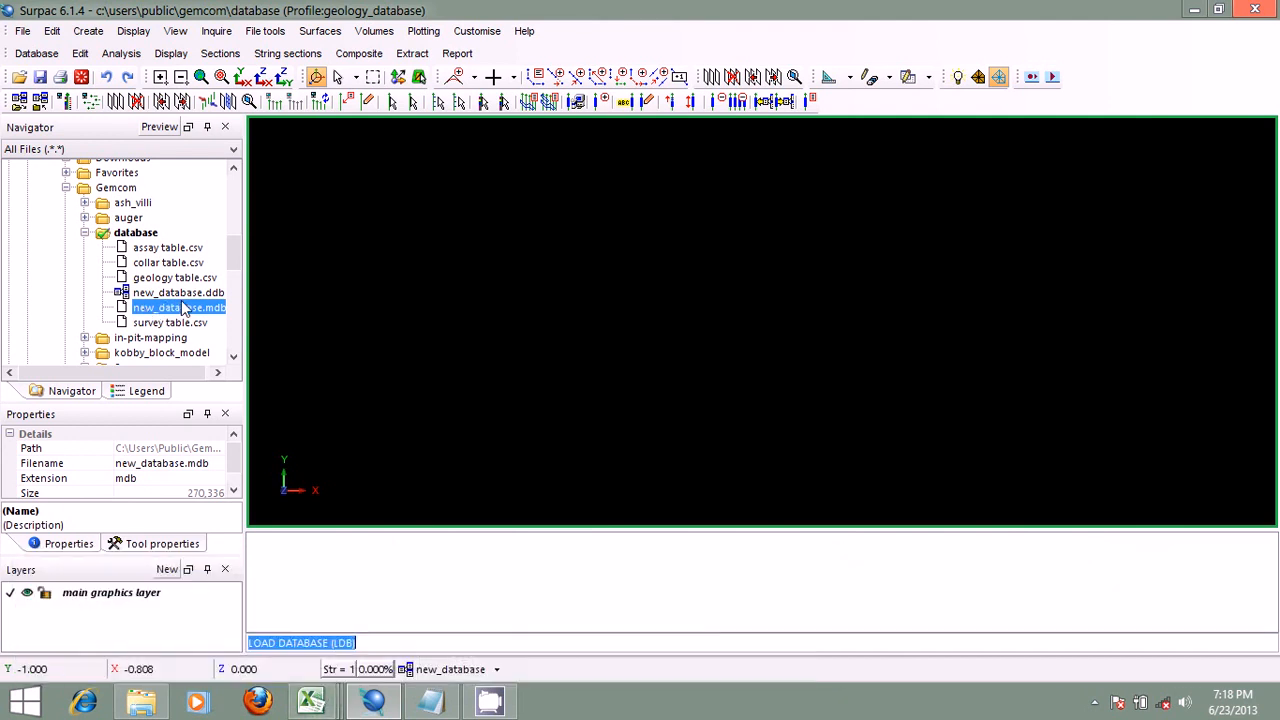
# Step: Open new_database.ddb for editing as text, examine its table and field definitions, and close the file
pyautogui.click(180, 292)
pyautogui.rightClick(193, 294)
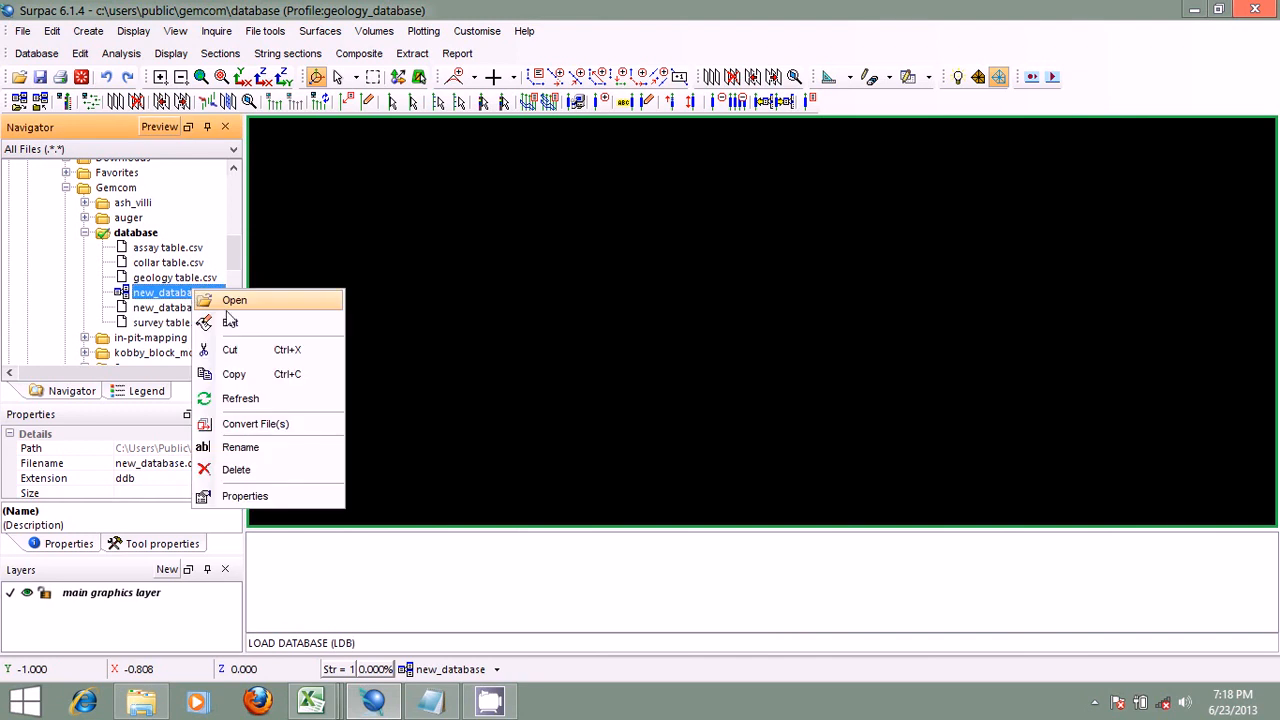
pyautogui.click(218, 295)
pyautogui.click(1018, 137)
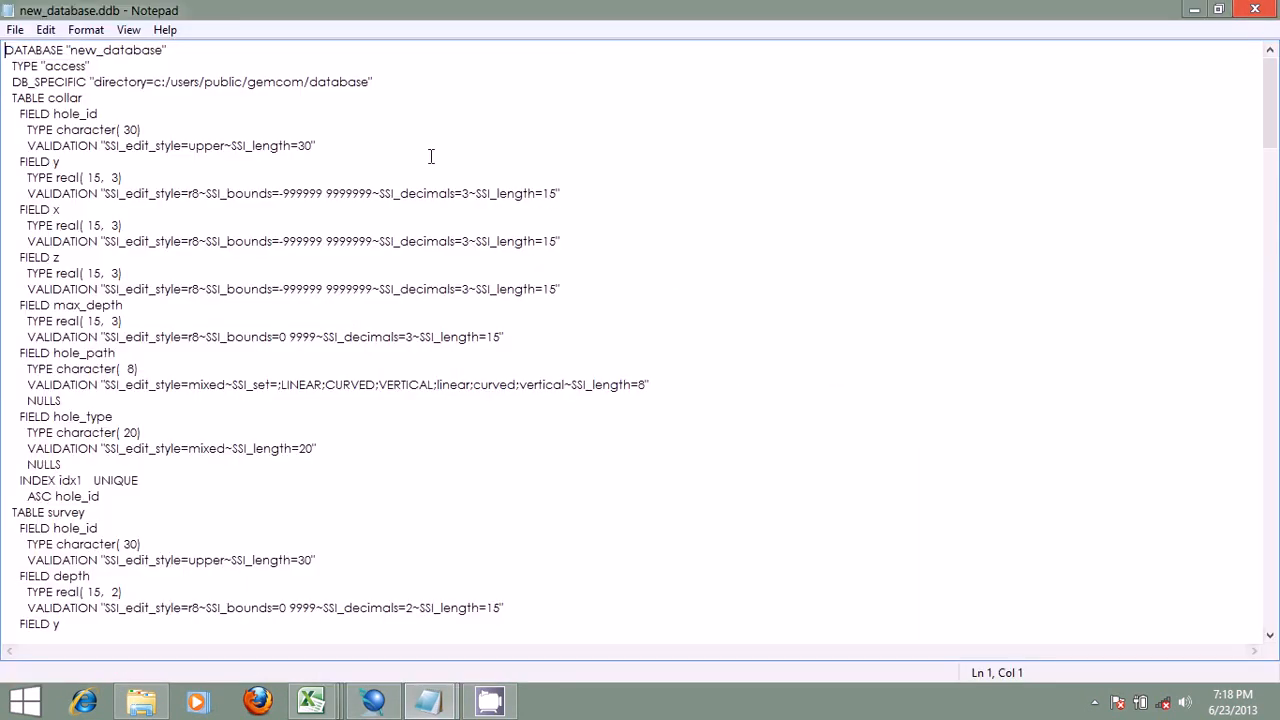
pyautogui.scroll(-15, 265, 110)
pyautogui.scroll(-3, 269, 117)
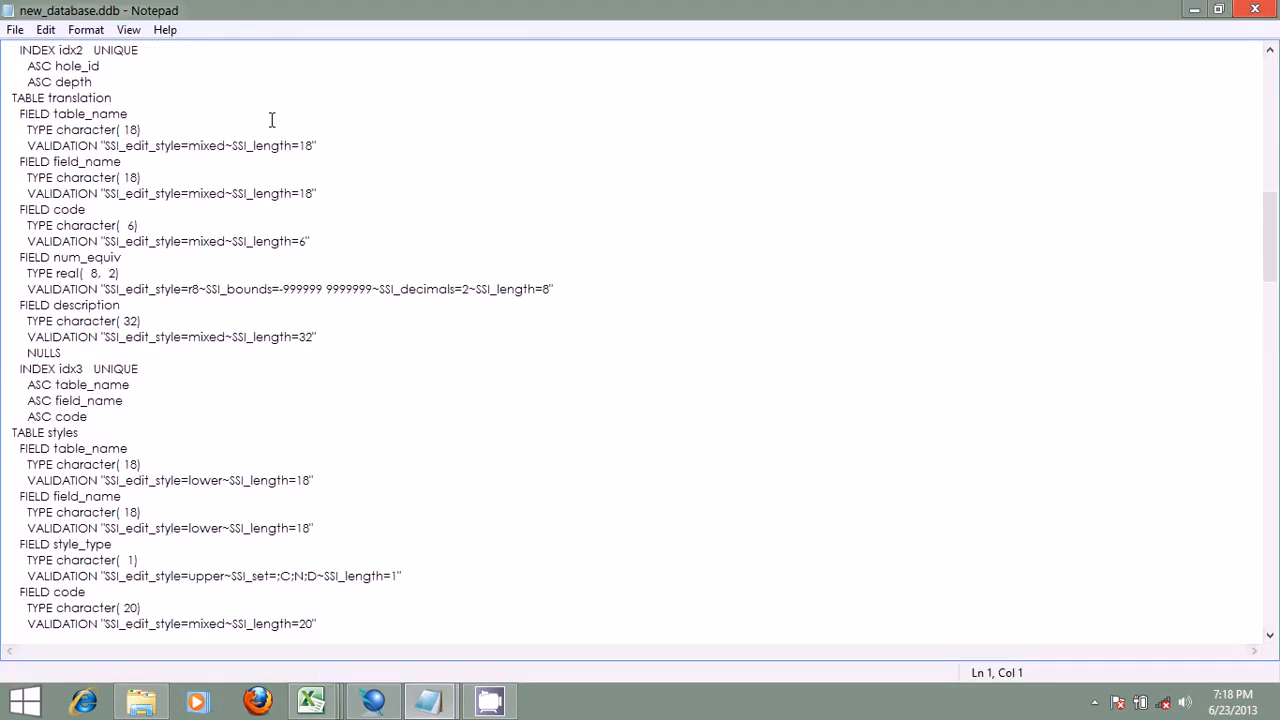
pyautogui.scroll(18, 270, 118)
pyautogui.scroll(-17, 271, 120)
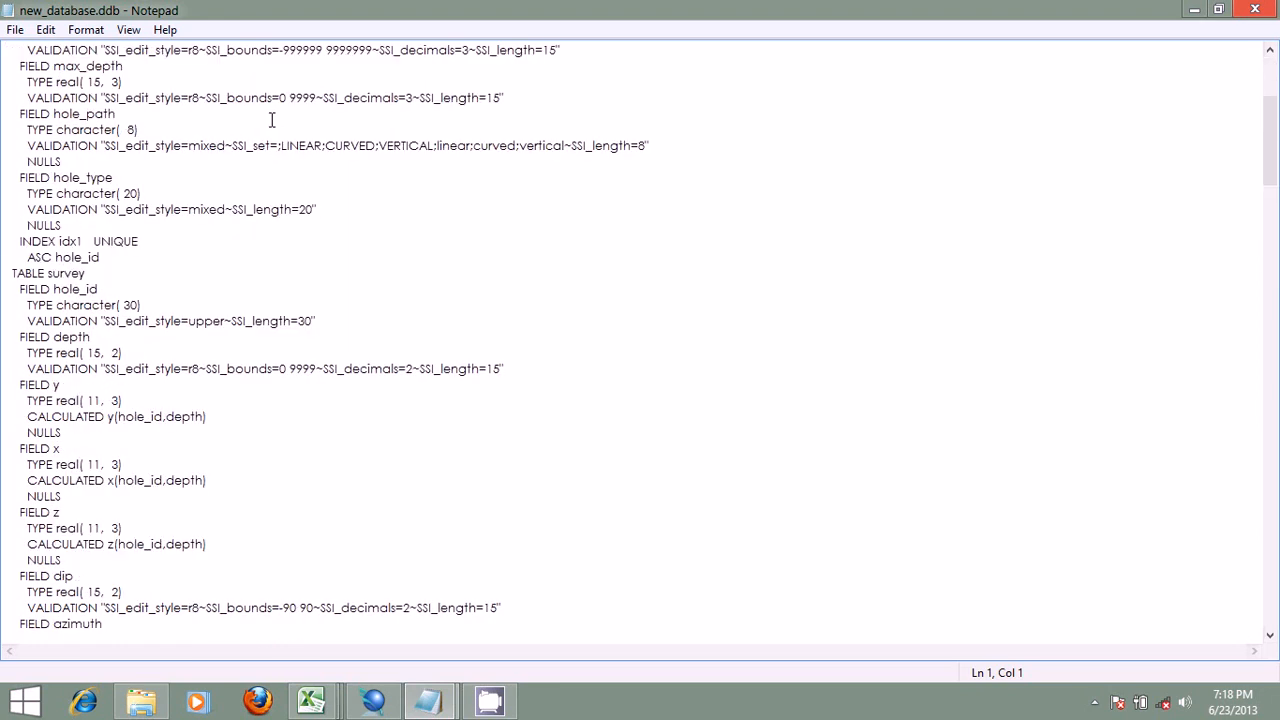
pyautogui.scroll(11, 271, 120)
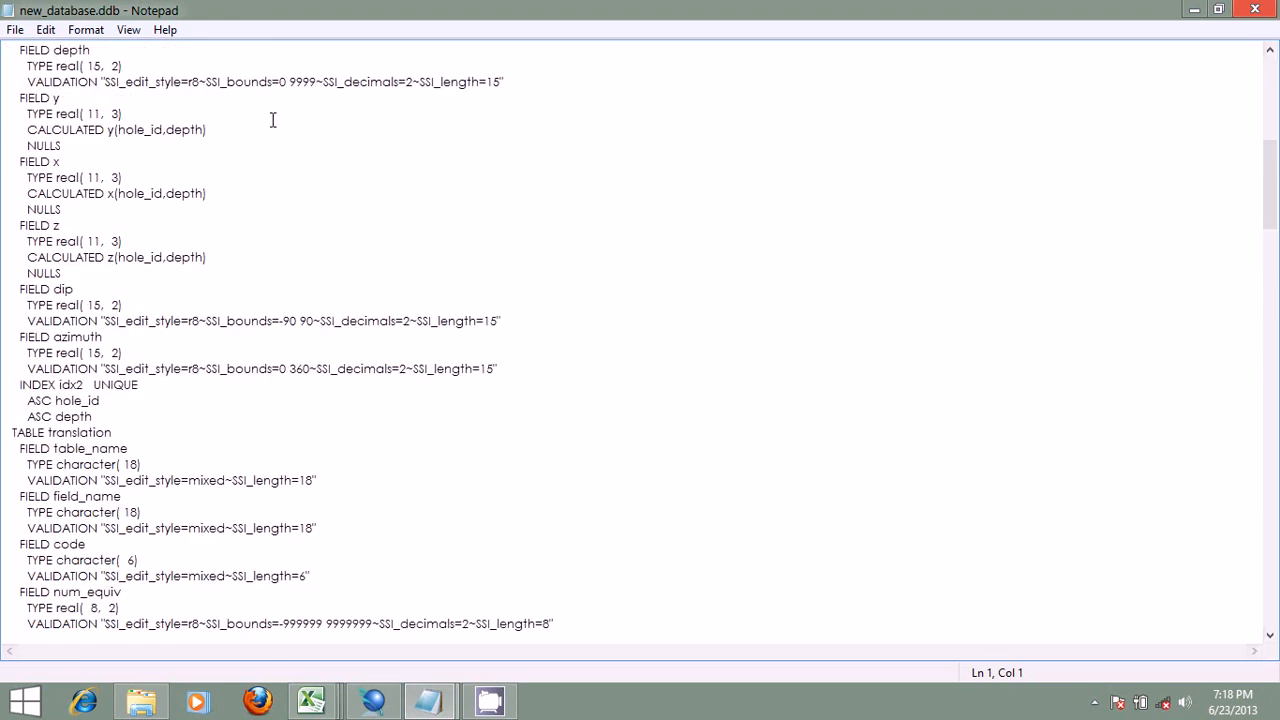
pyautogui.click(1255, 9)
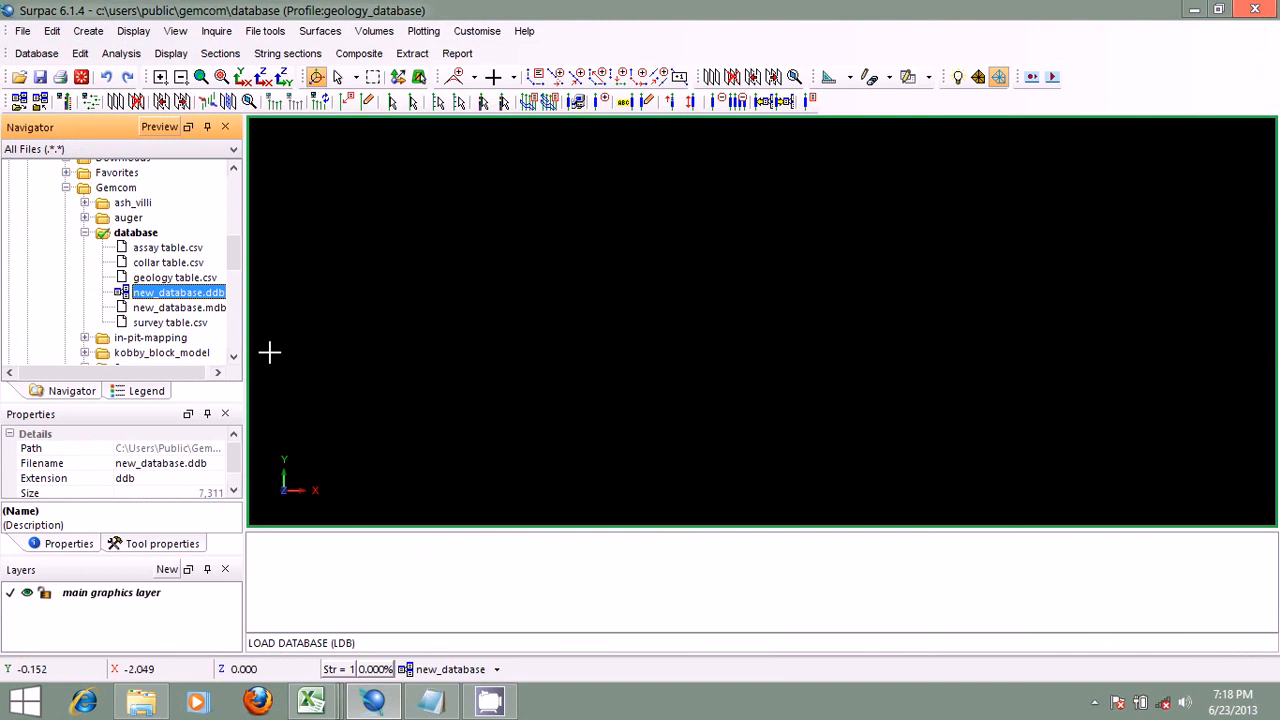
# Step: Start a data import for the database and set the format file name to new_database, matching the report file name
pyautogui.click(200, 308)
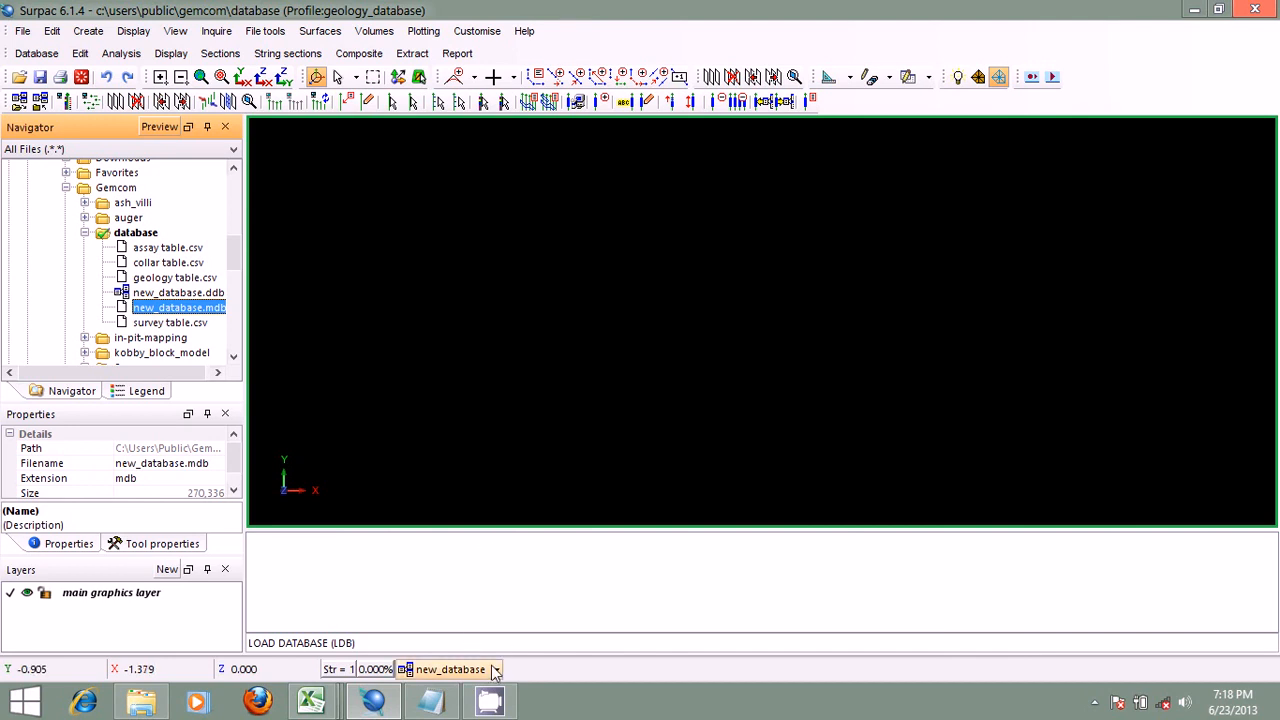
pyautogui.click(45, 55)
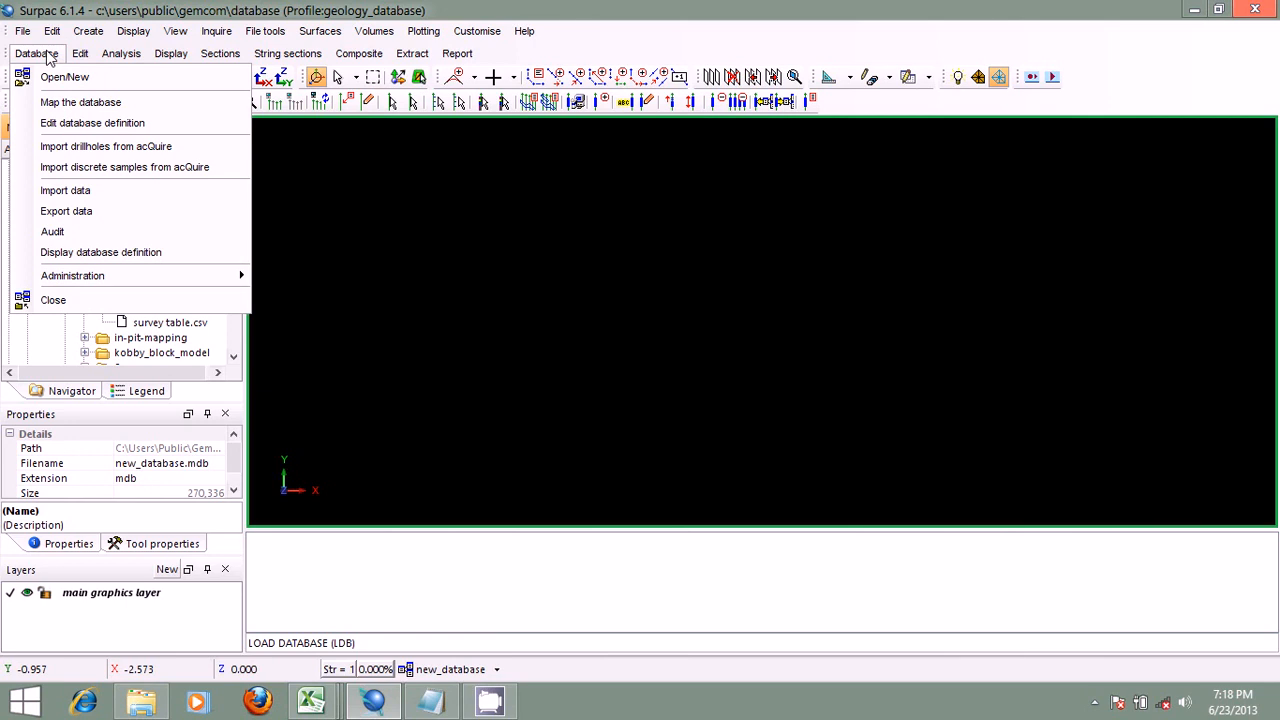
pyautogui.click(101, 200)
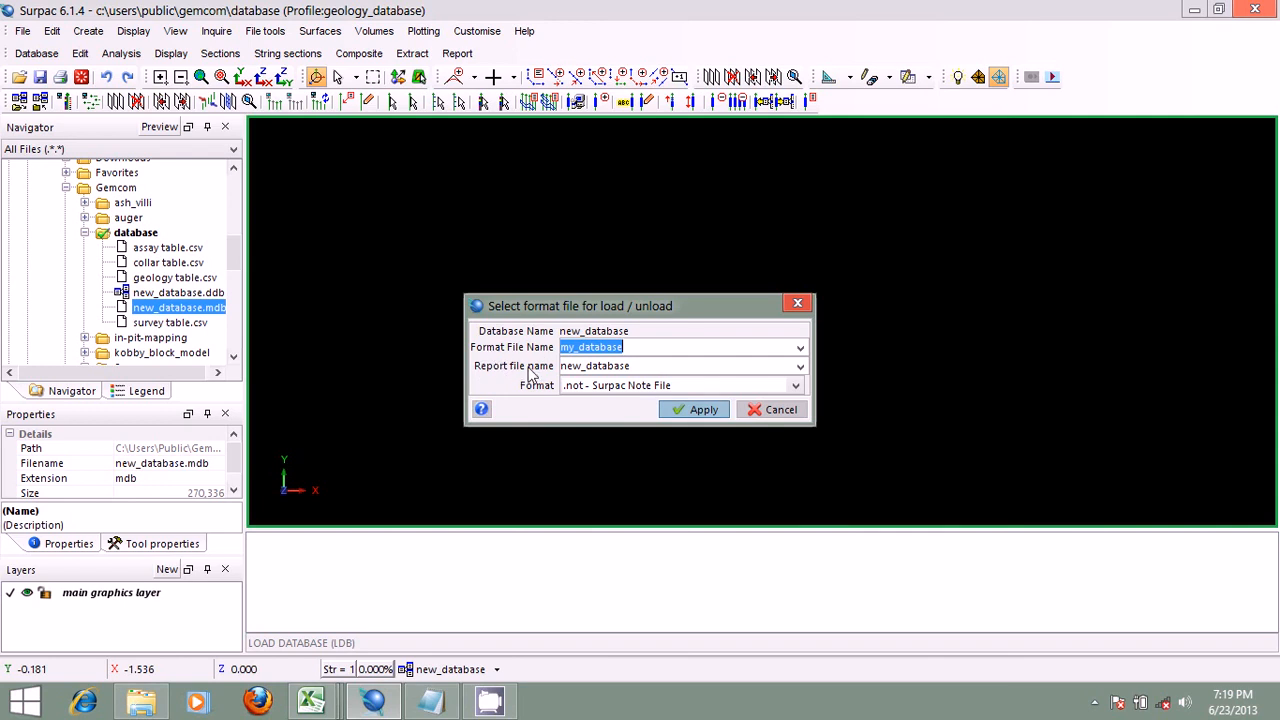
pyautogui.click(653, 365)
pyautogui.rightClick(645, 366)
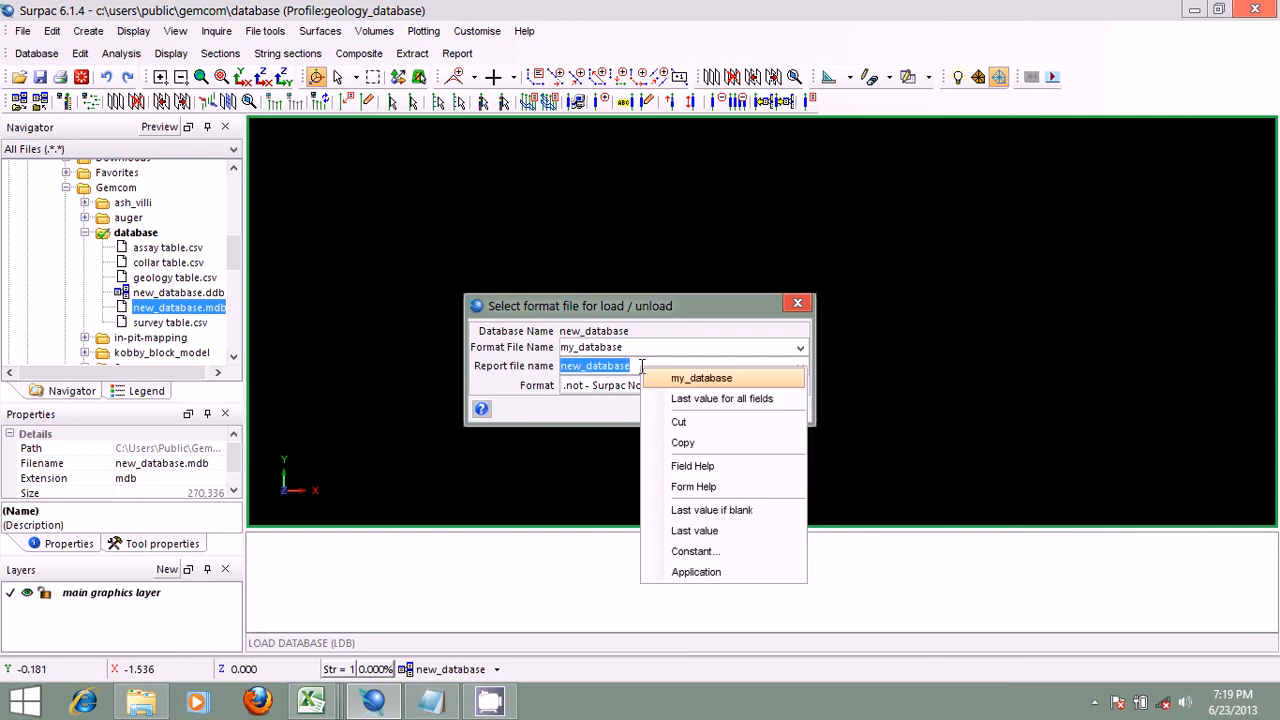
pyautogui.click(686, 443)
pyautogui.click(648, 369)
pyautogui.doubleClick(628, 347)
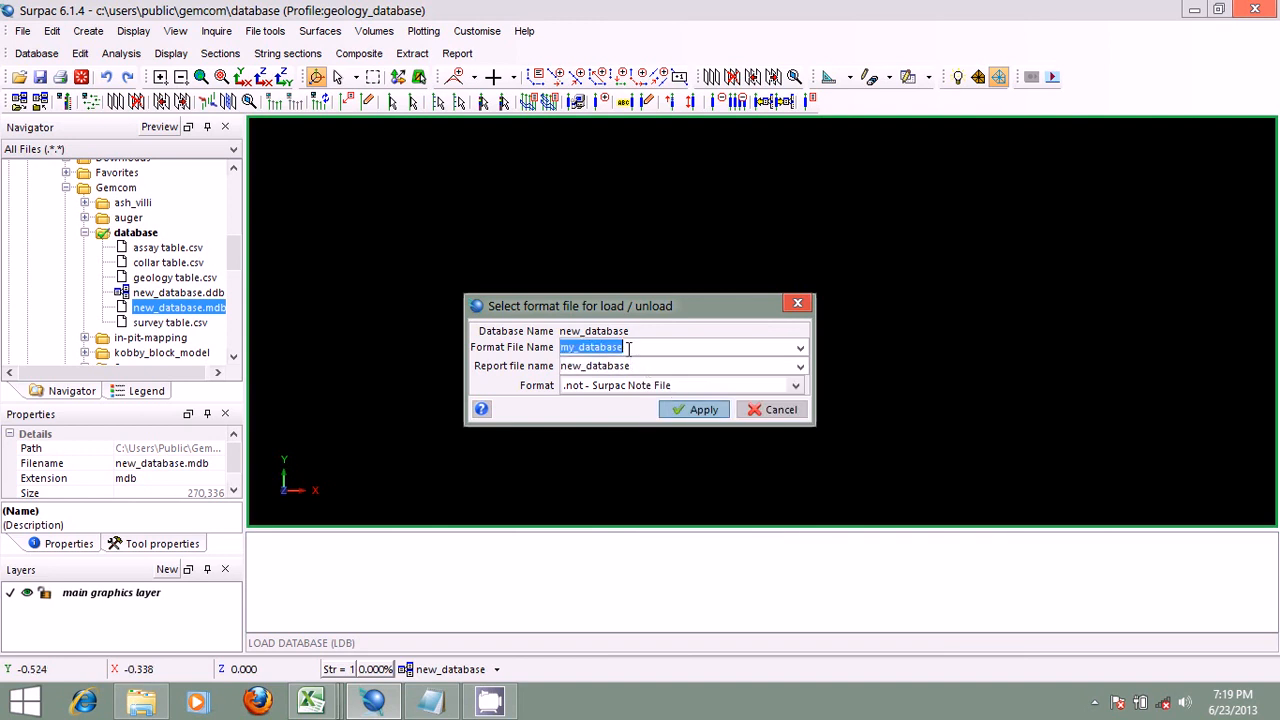
pyautogui.rightClick(628, 347)
pyautogui.click(668, 446)
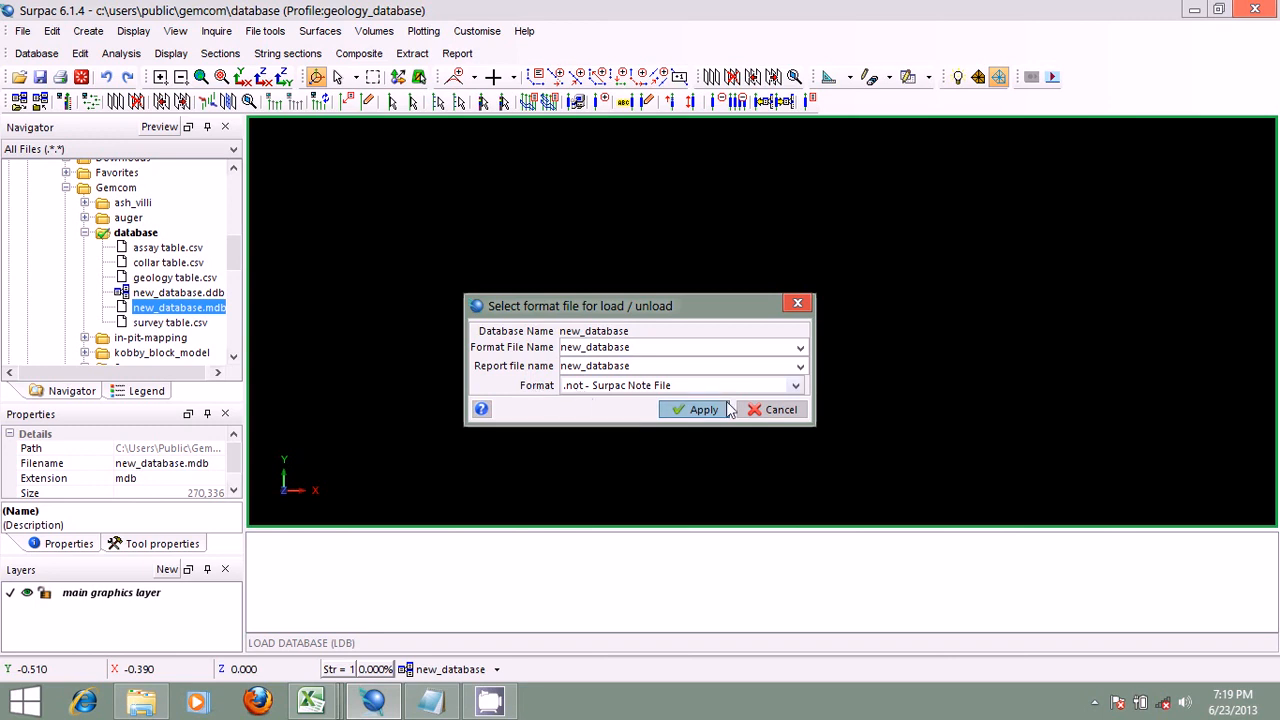
# Step: Choose .not - Surpac Note File as the report format and confirm creating the new format file new_database.dsc
pyautogui.click(796, 387)
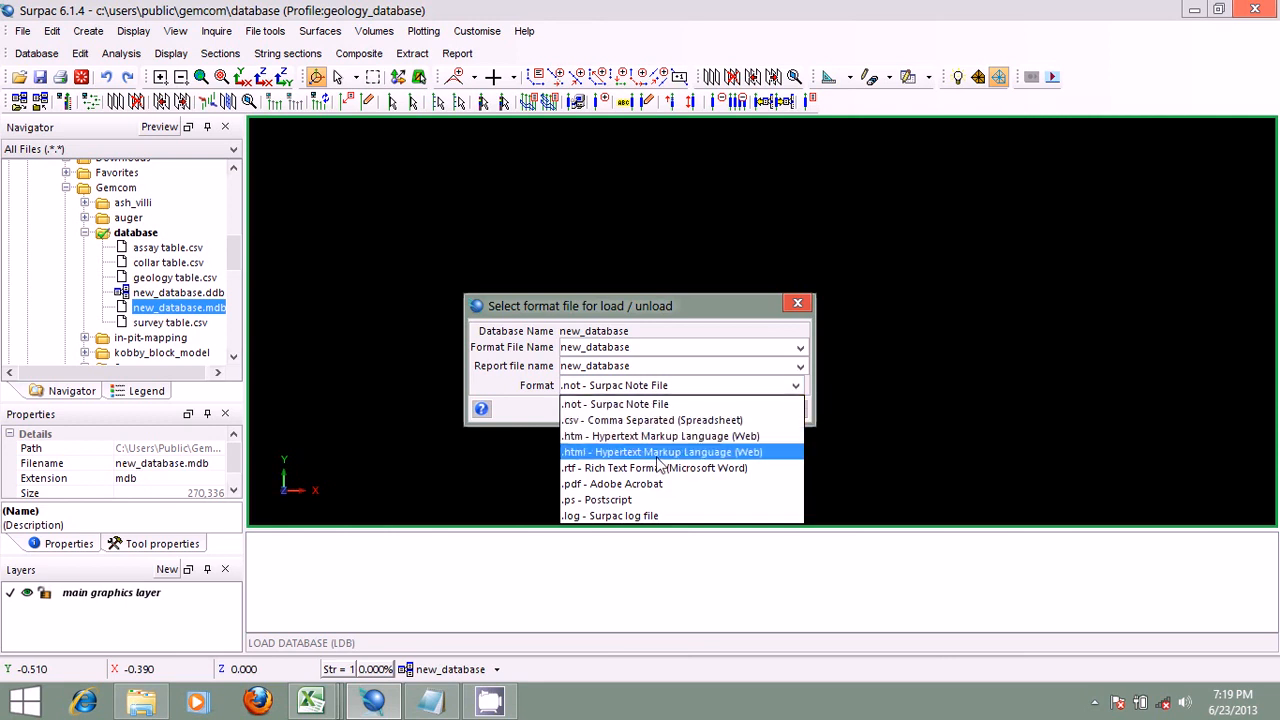
pyautogui.click(684, 405)
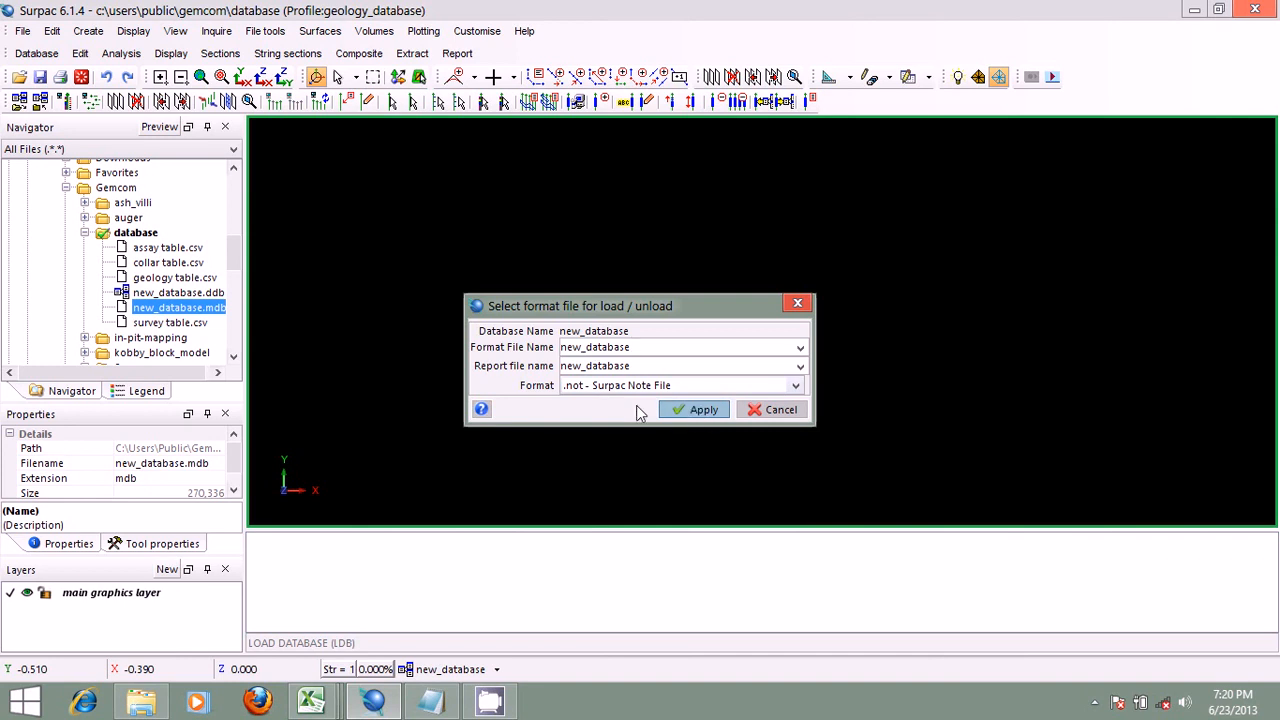
pyautogui.click(700, 410)
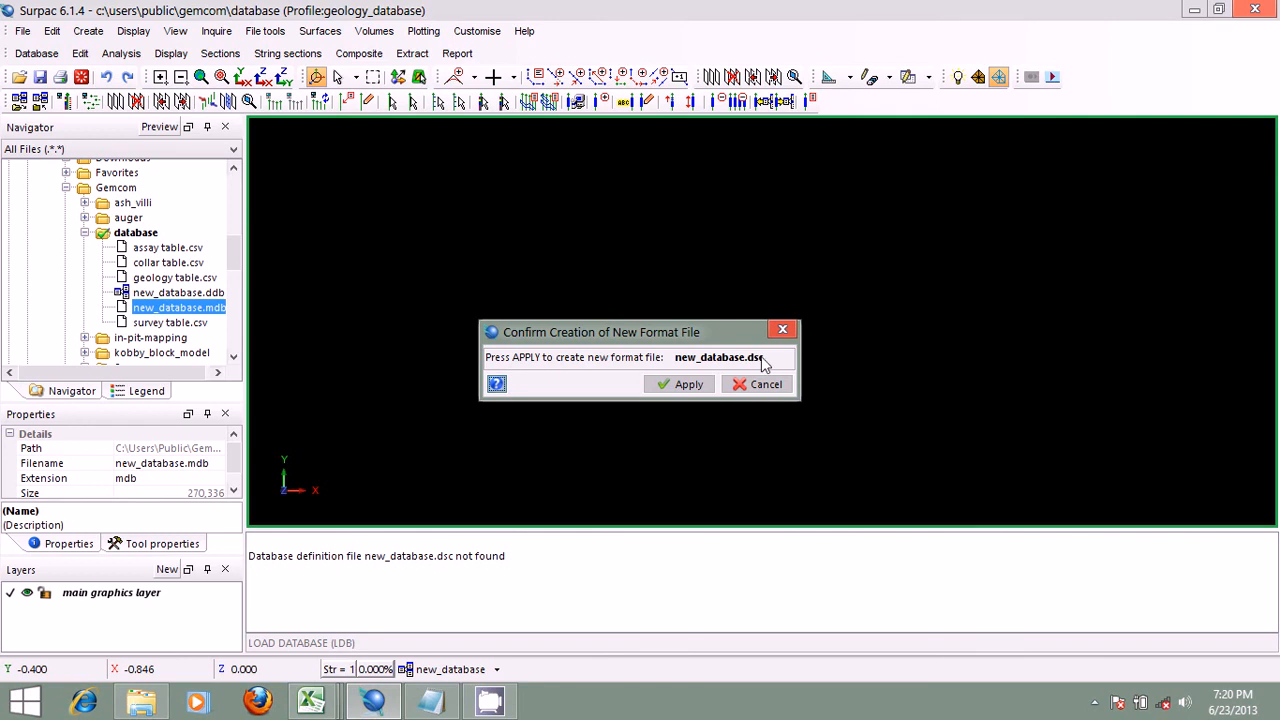
pyautogui.click(707, 382)
pyautogui.click(682, 385)
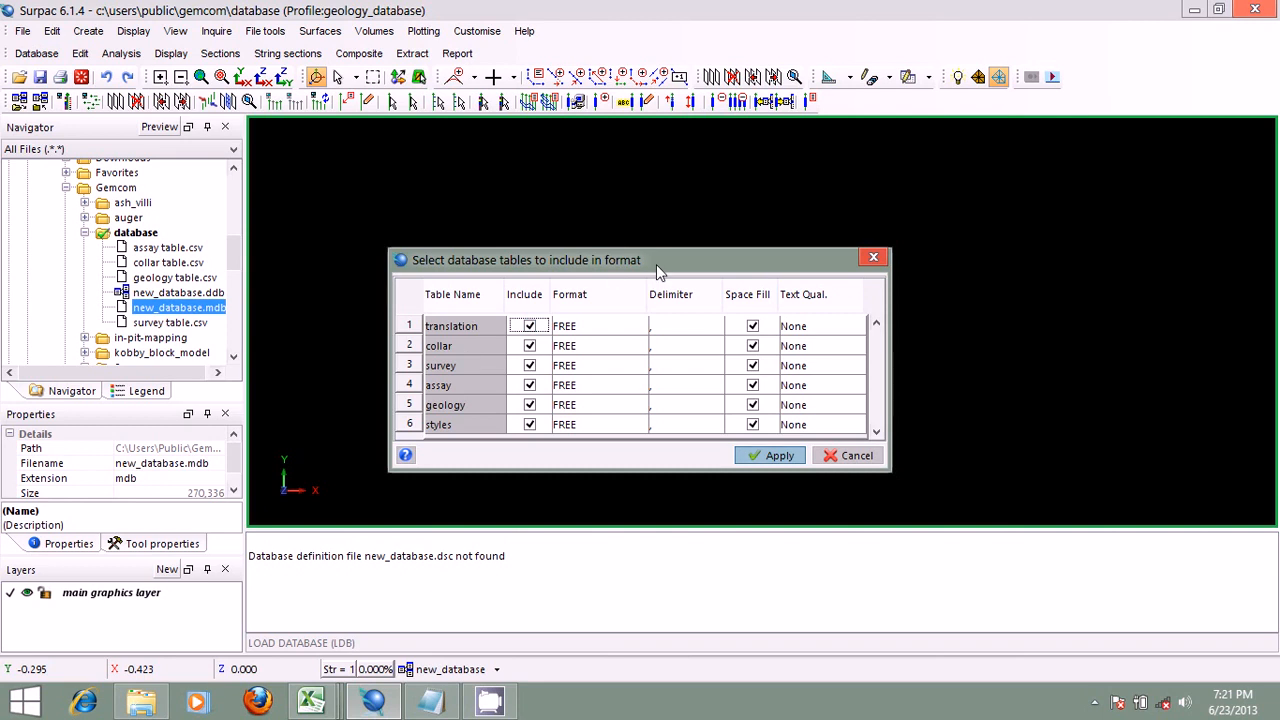
# Step: Exclude the collar table from the import format and include it again
pyautogui.click(530, 347)
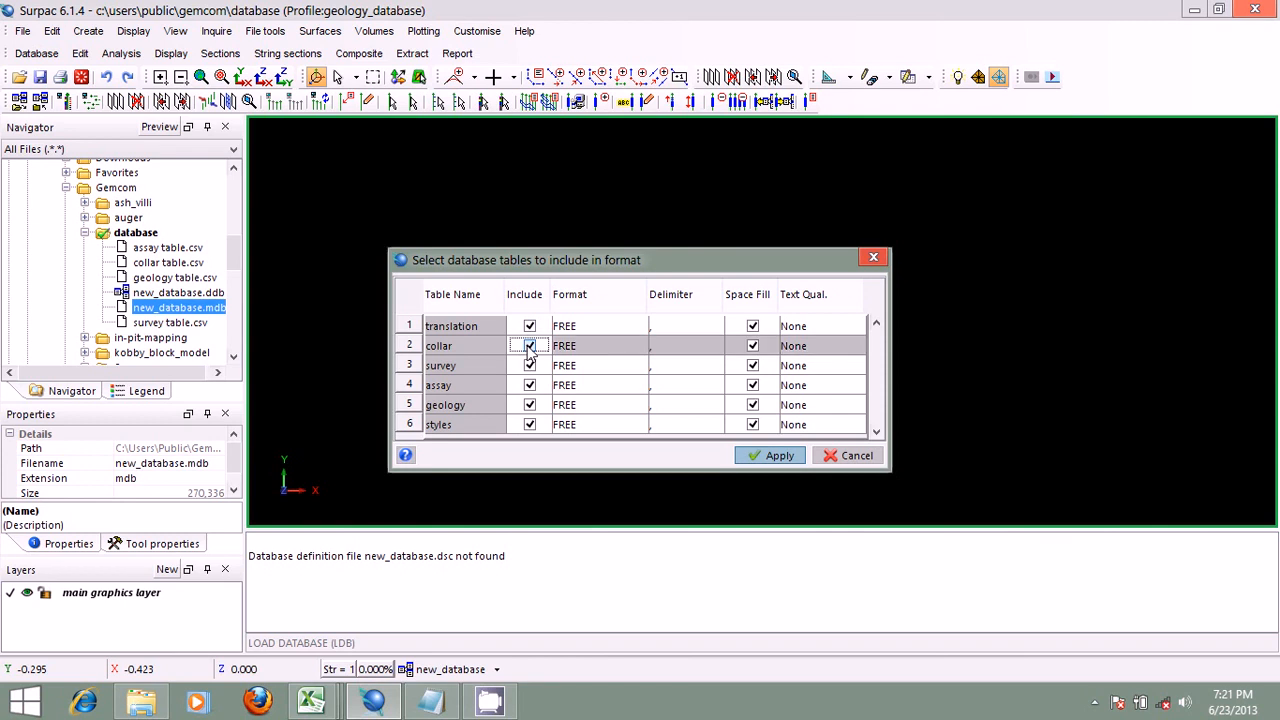
pyautogui.click(530, 347)
pyautogui.click(530, 347)
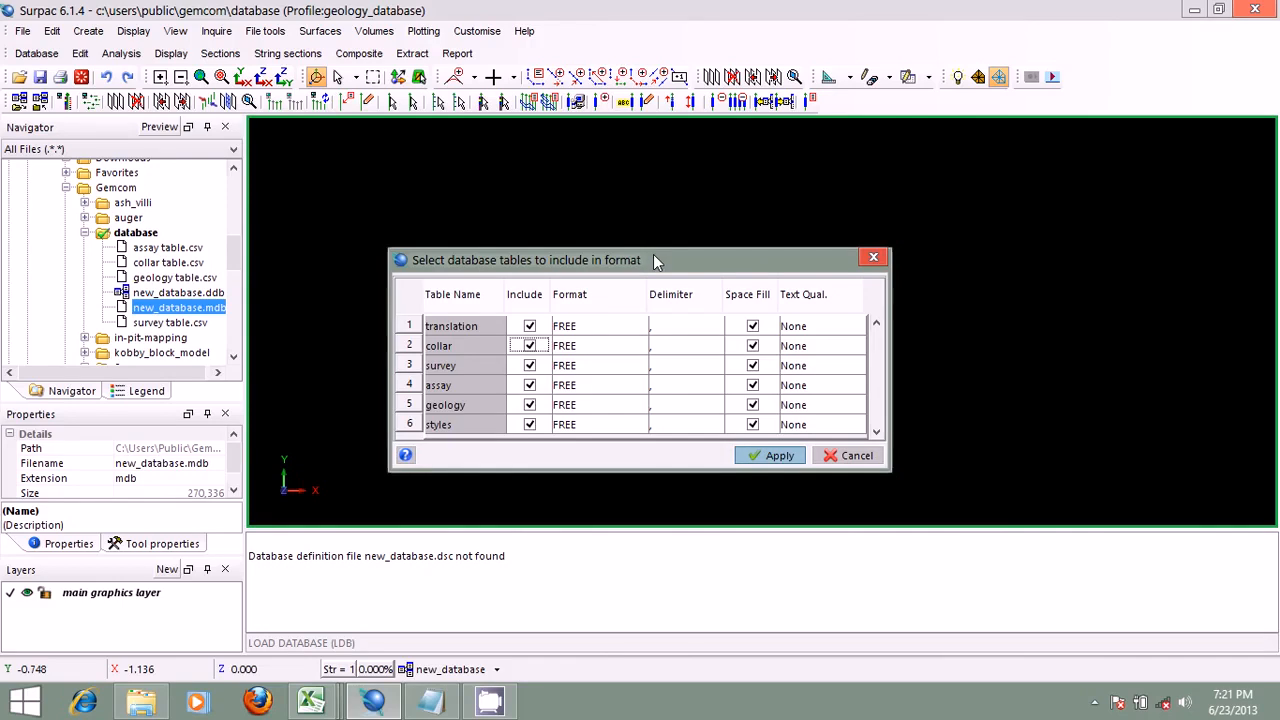
# Step: View the translation table's format options, then switch to Excel and examine the column headers from SampleID to Sample_Type in the assay table
pyautogui.click(641, 330)
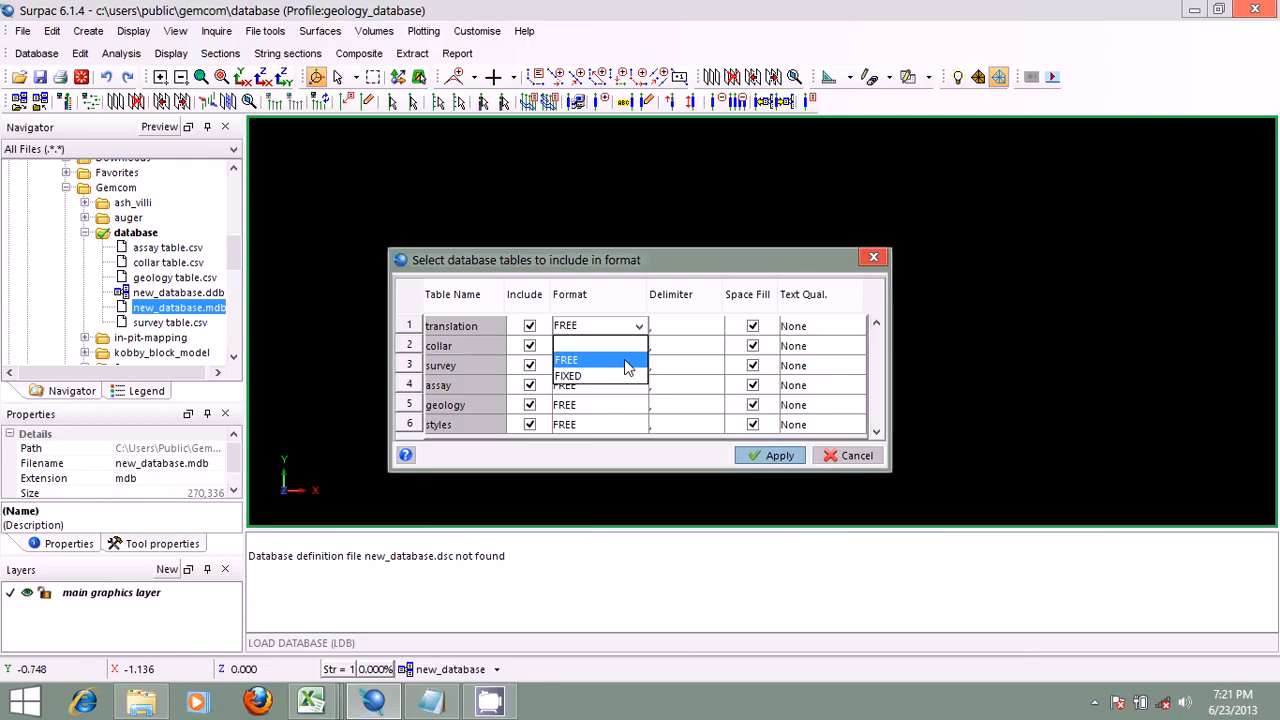
pyautogui.click(332, 694)
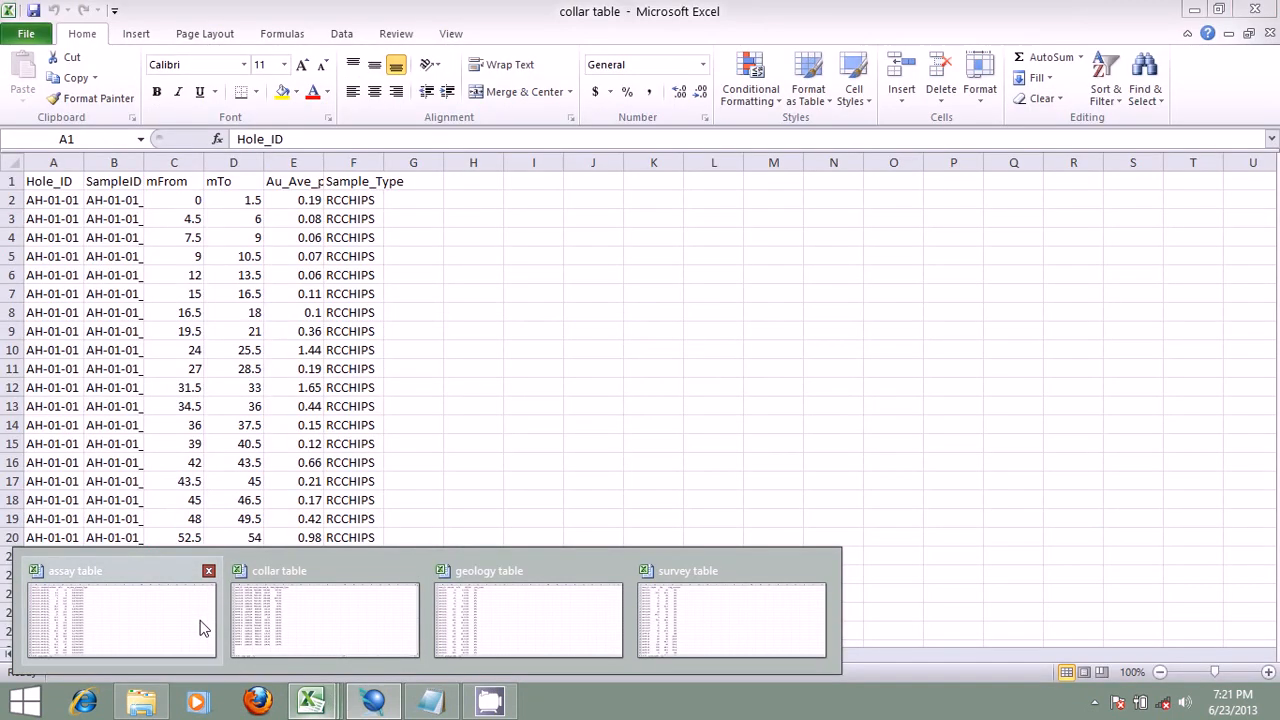
pyautogui.click(200, 620)
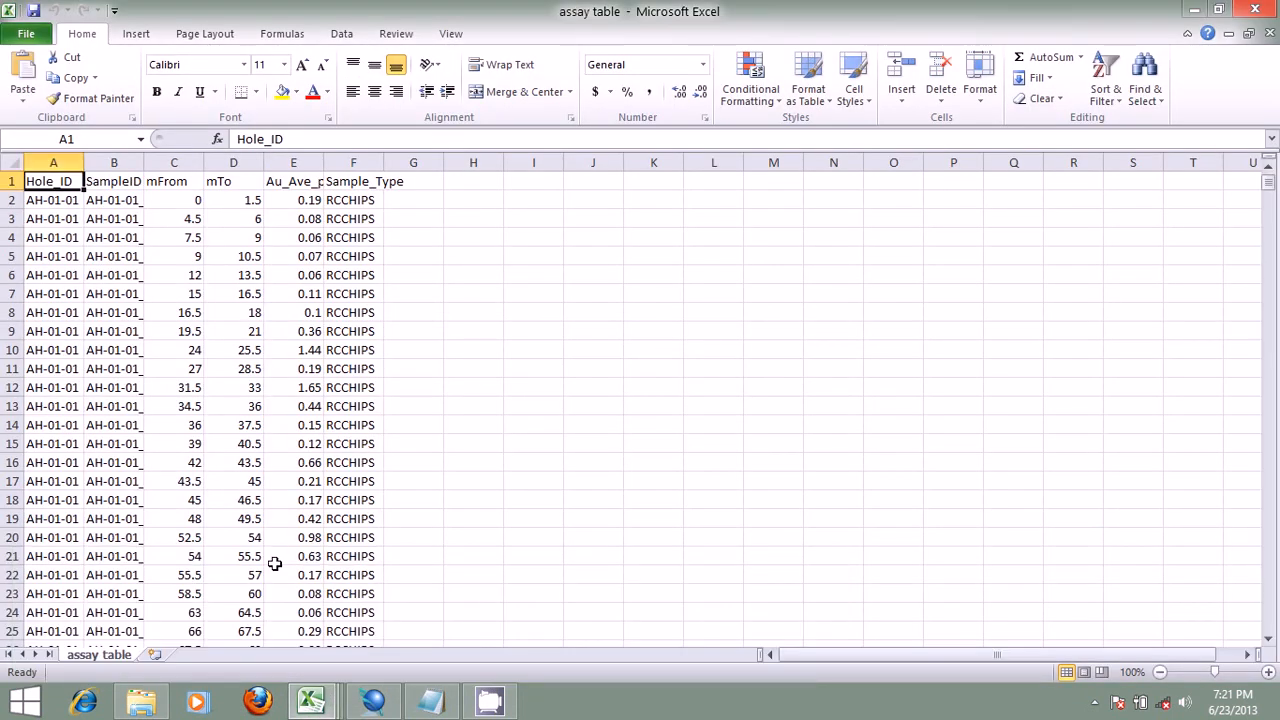
pyautogui.click(110, 181)
pyautogui.click(170, 181)
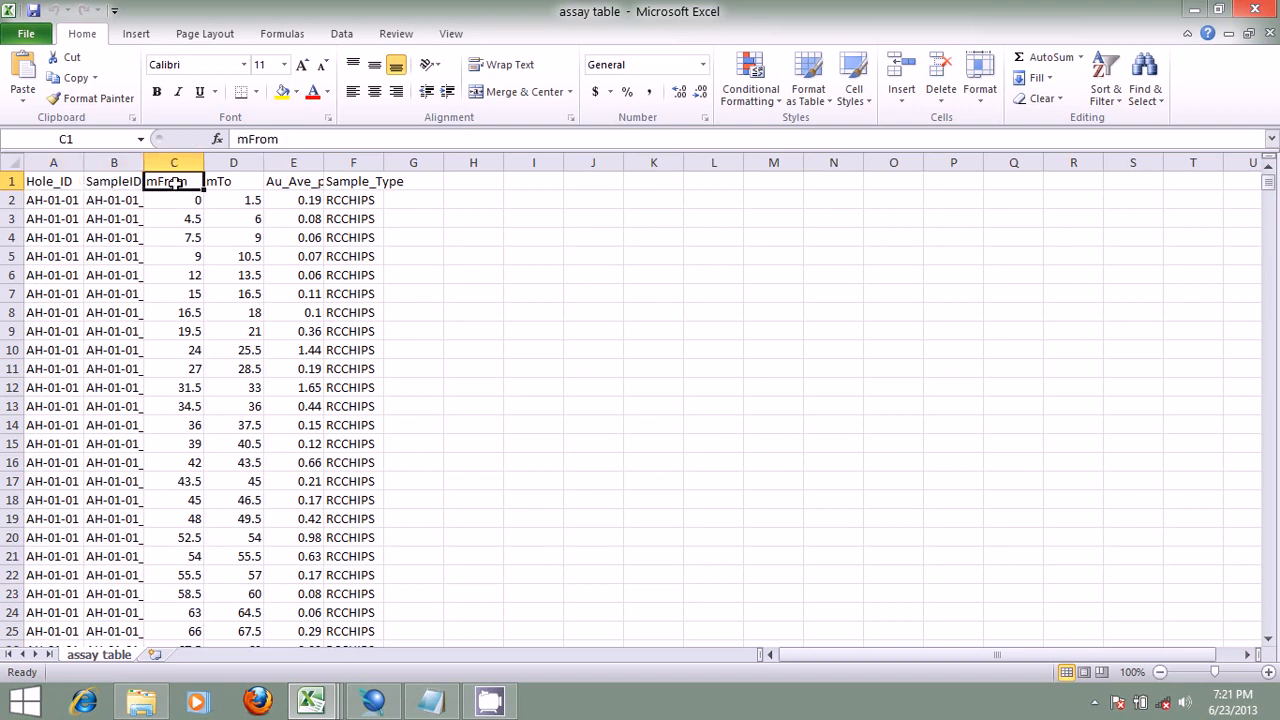
pyautogui.click(210, 181)
pyautogui.click(288, 181)
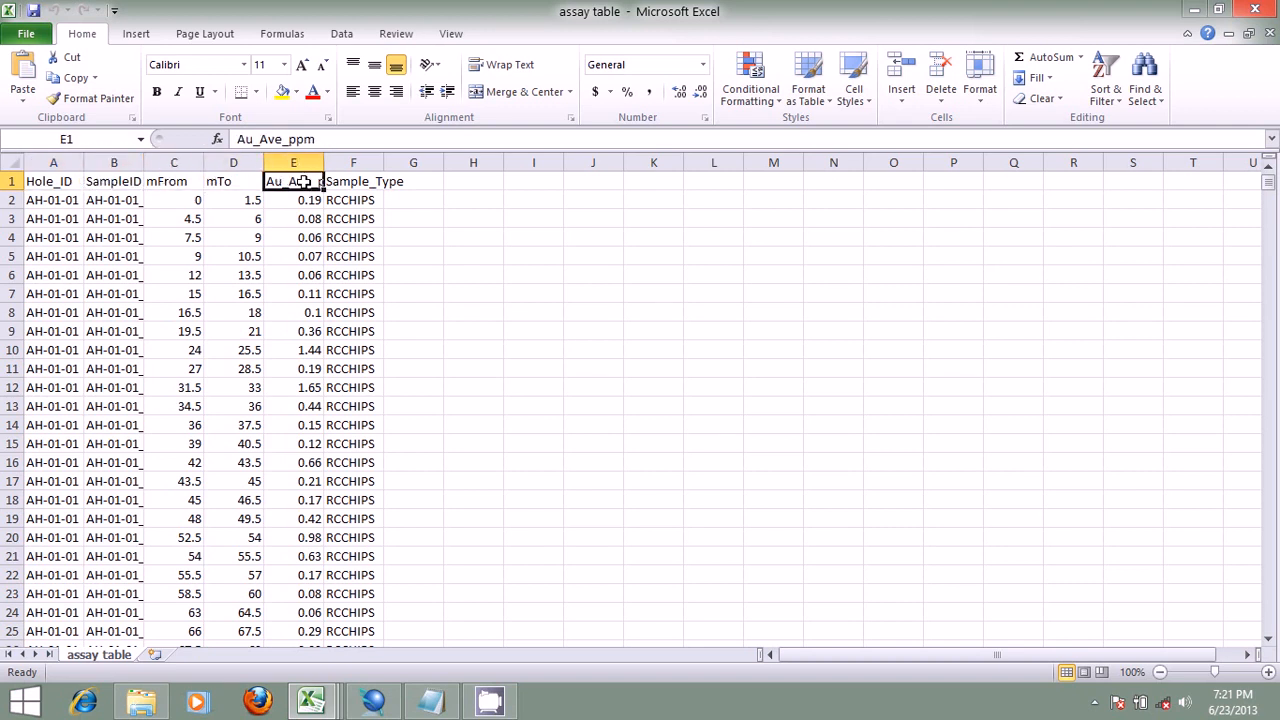
pyautogui.click(350, 181)
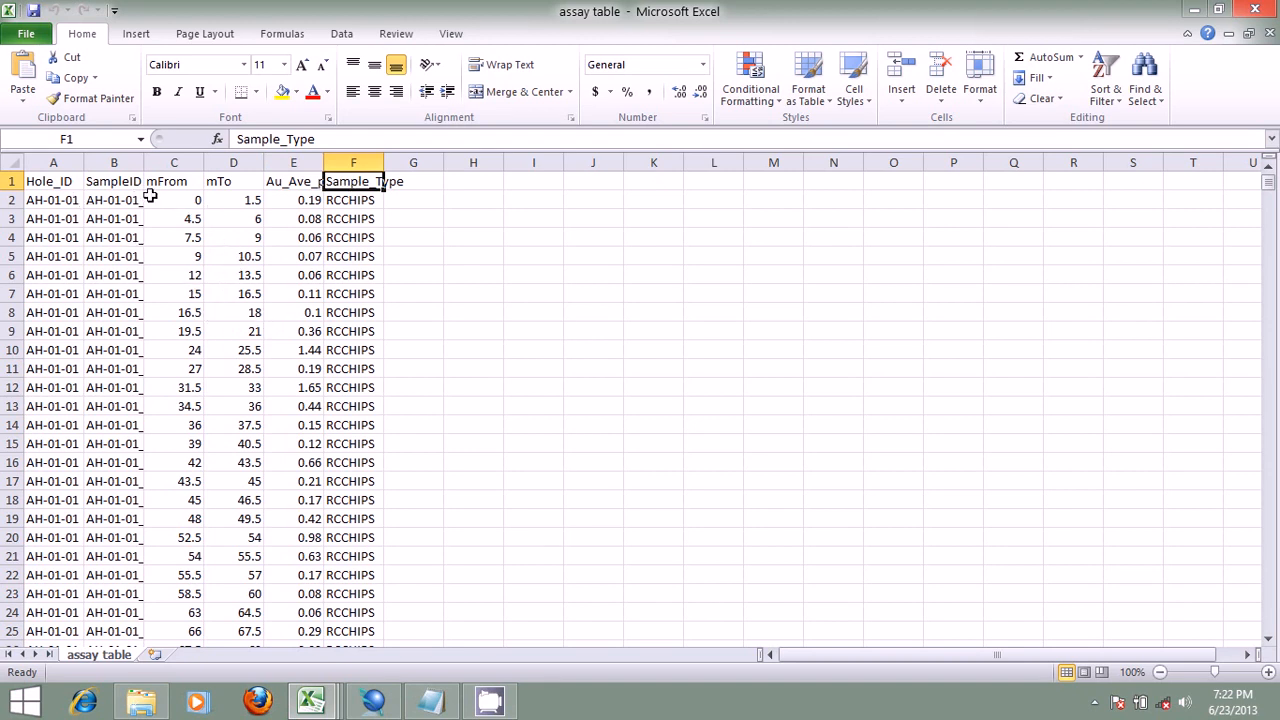
# Step: View the translation table's format options in Surpac, then switch to Excel and select cells H1 to H18 beside the assay data
pyautogui.click(376, 702)
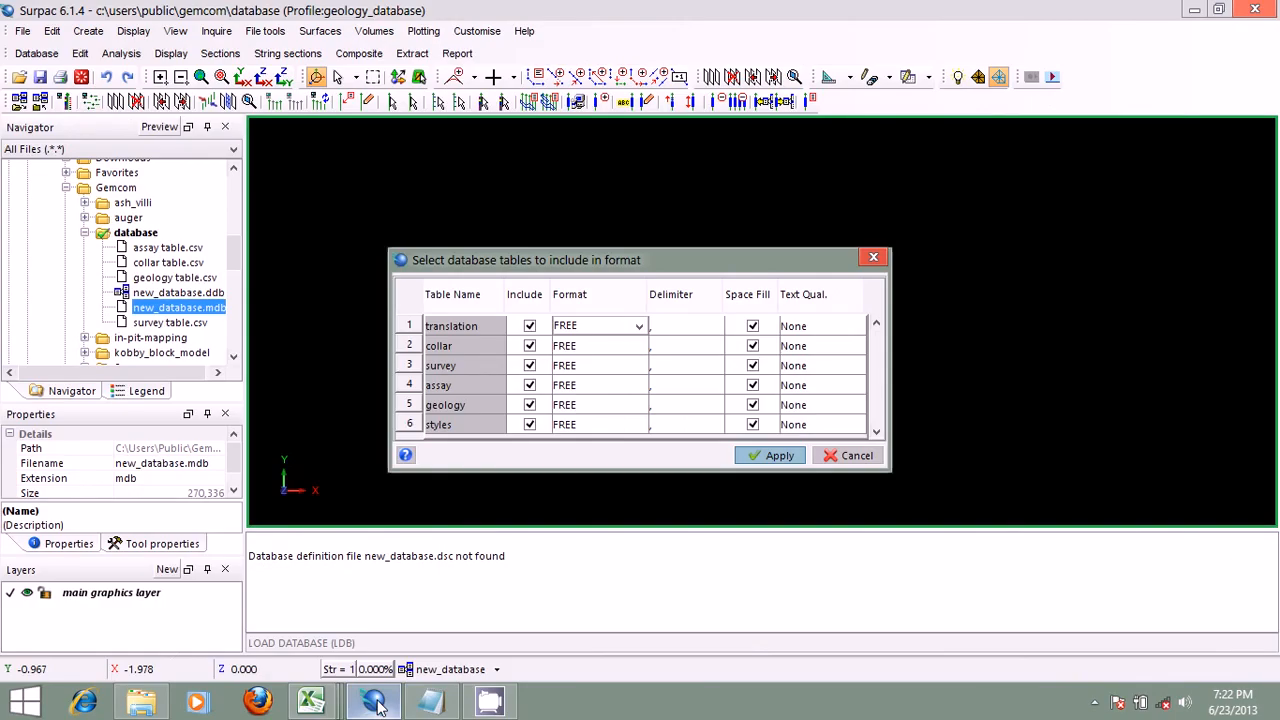
pyautogui.click(639, 326)
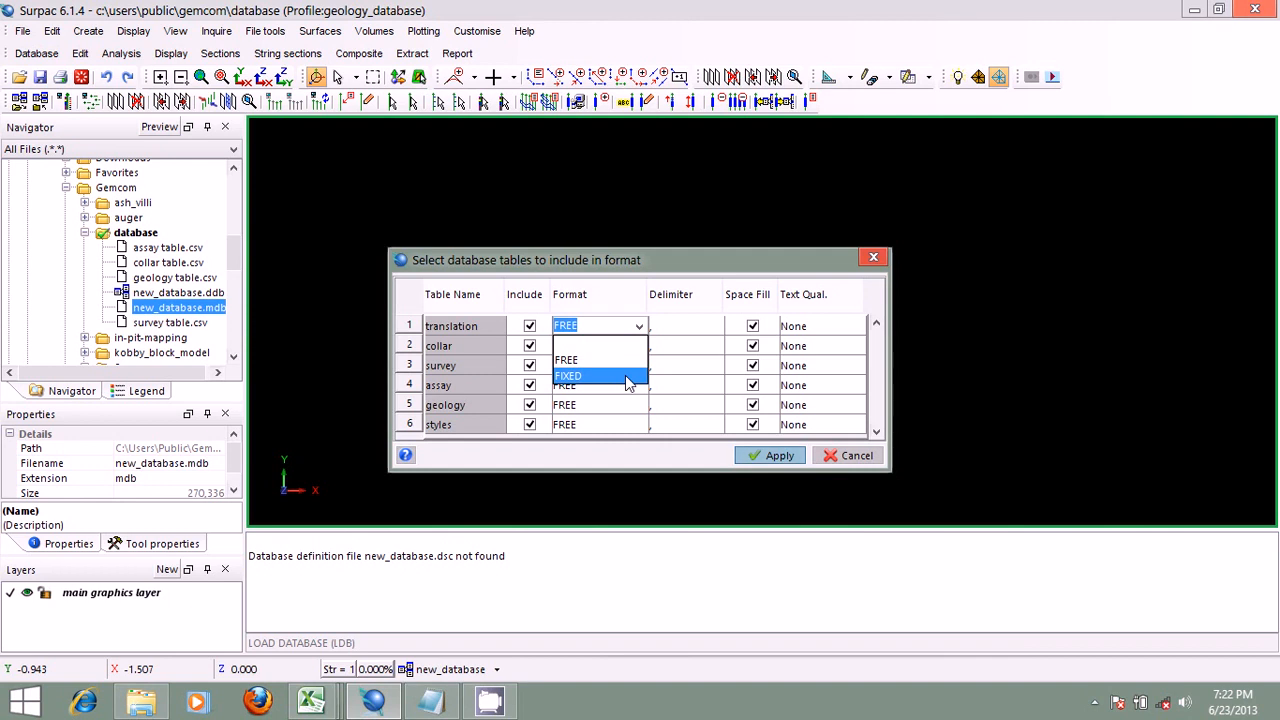
pyautogui.click(313, 701)
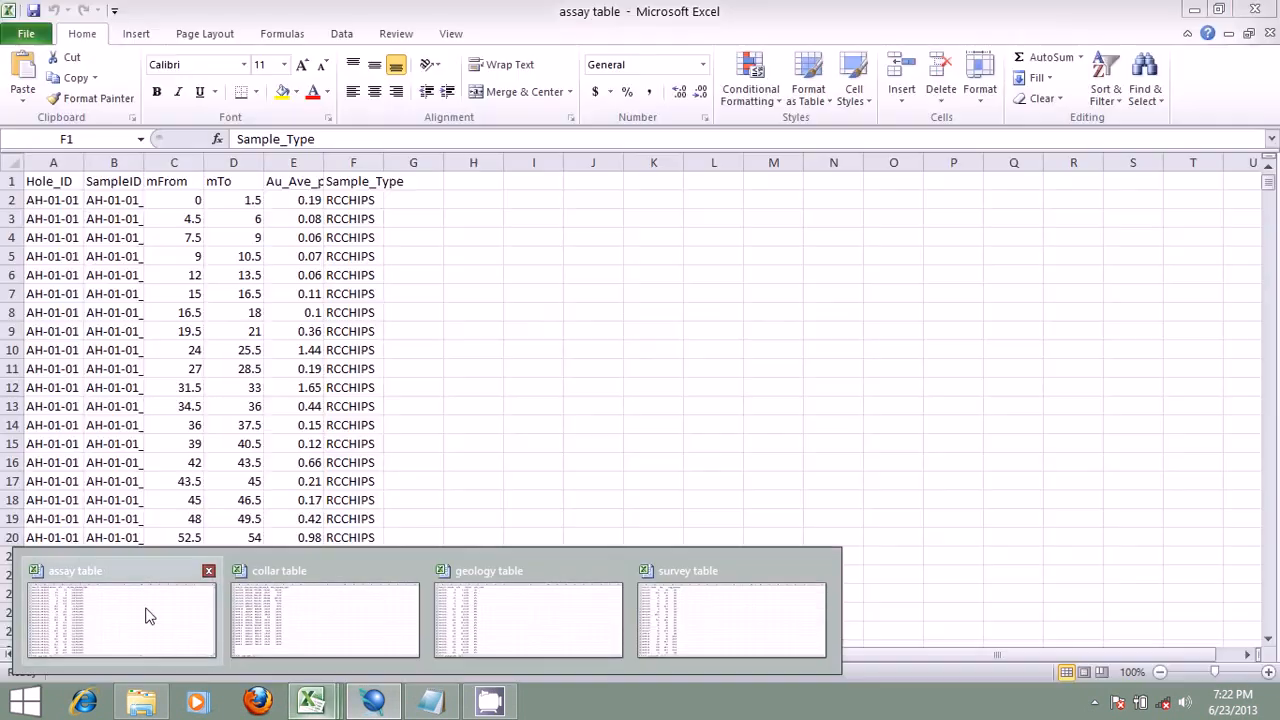
pyautogui.click(146, 610)
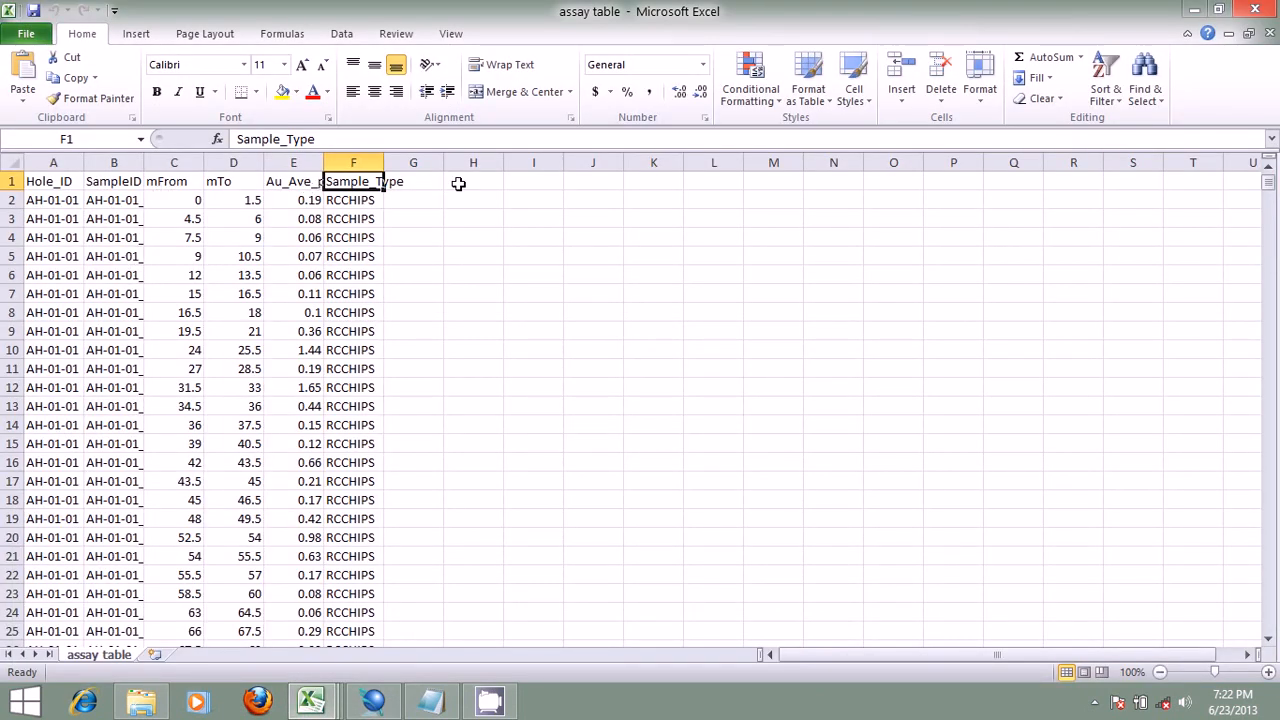
pyautogui.moveTo(460, 183); pyautogui.dragTo(497, 502)
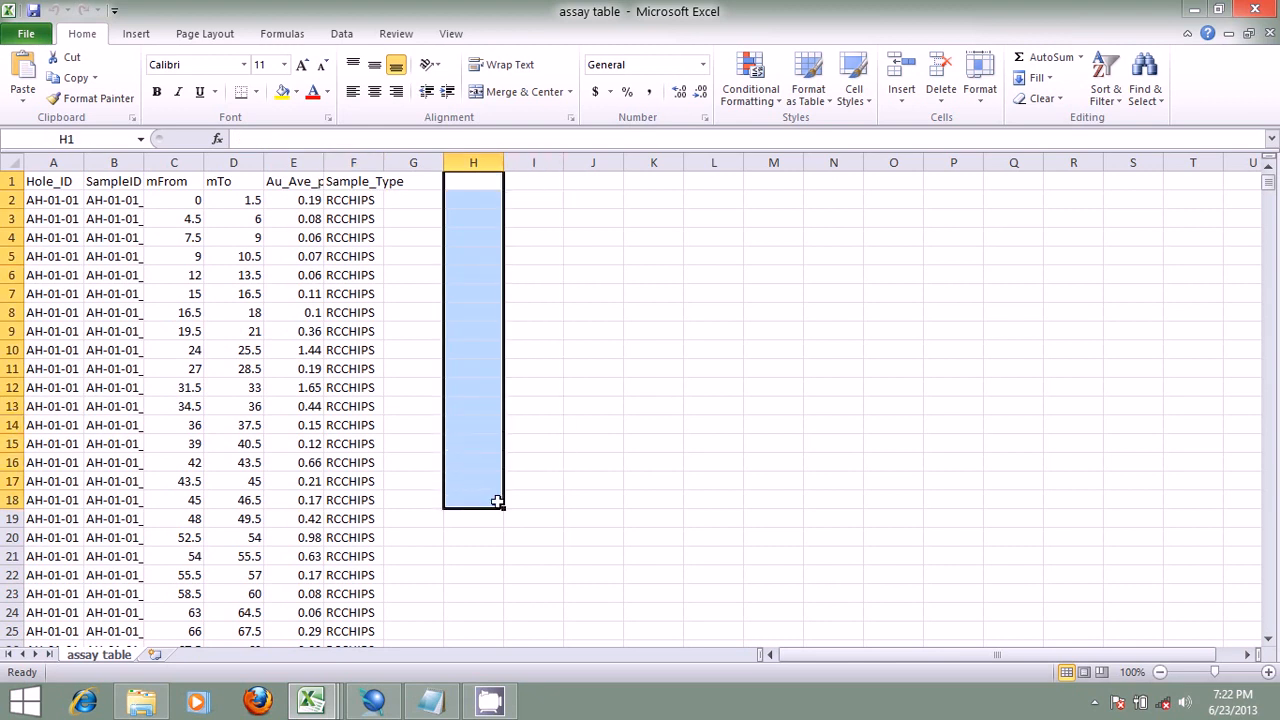
# Step: Switch back to Surpac and review the format and delimiter options available for the translation table
pyautogui.click(385, 702)
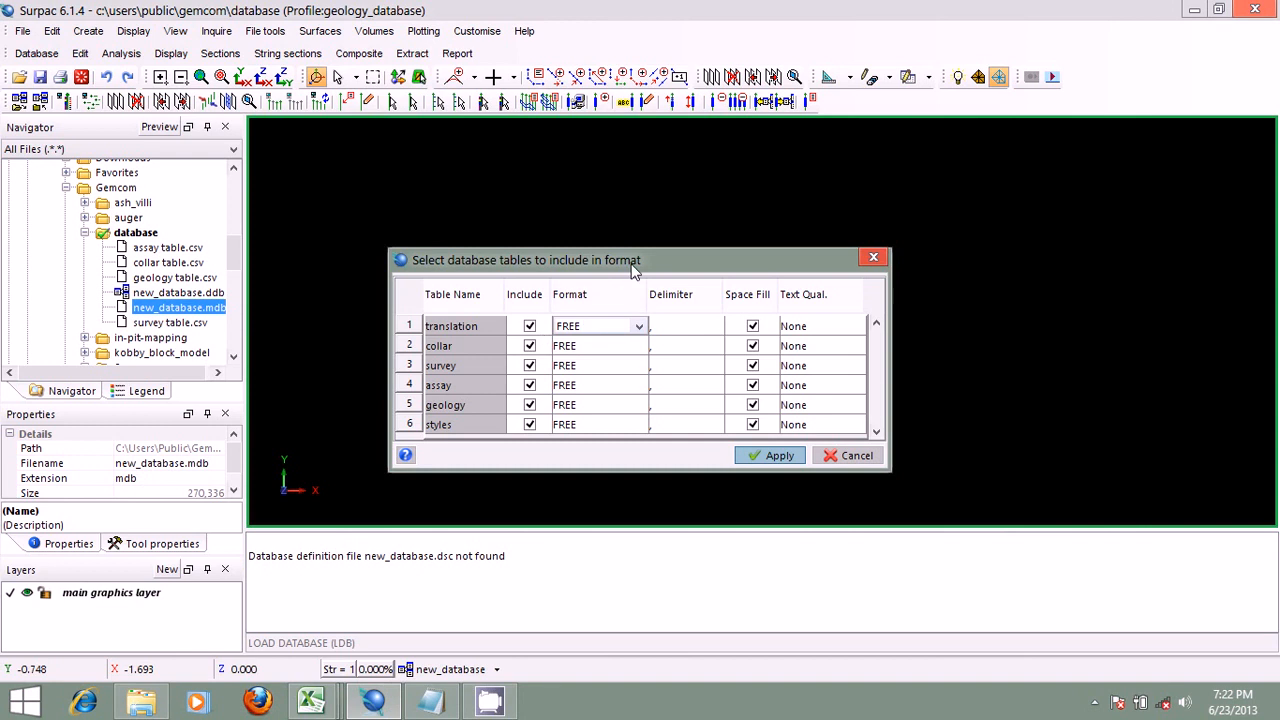
pyautogui.moveTo(641, 258); pyautogui.dragTo(600, 221)
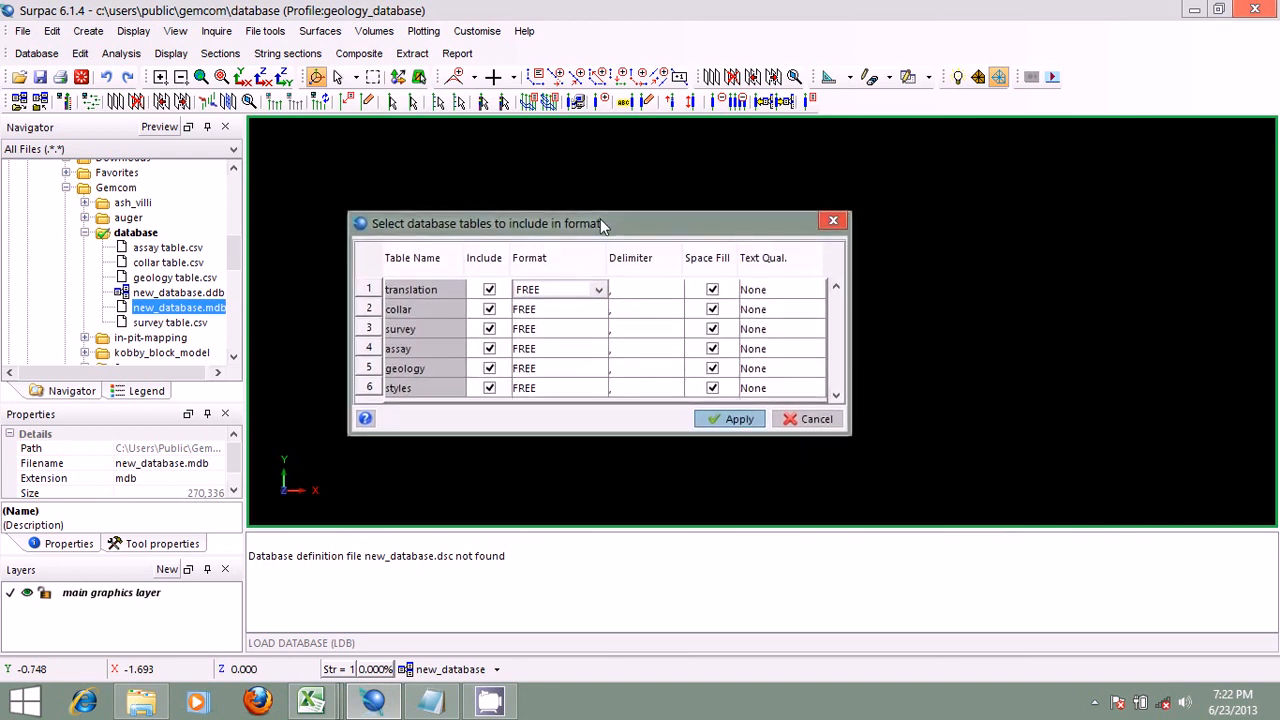
pyautogui.click(600, 287)
pyautogui.click(600, 290)
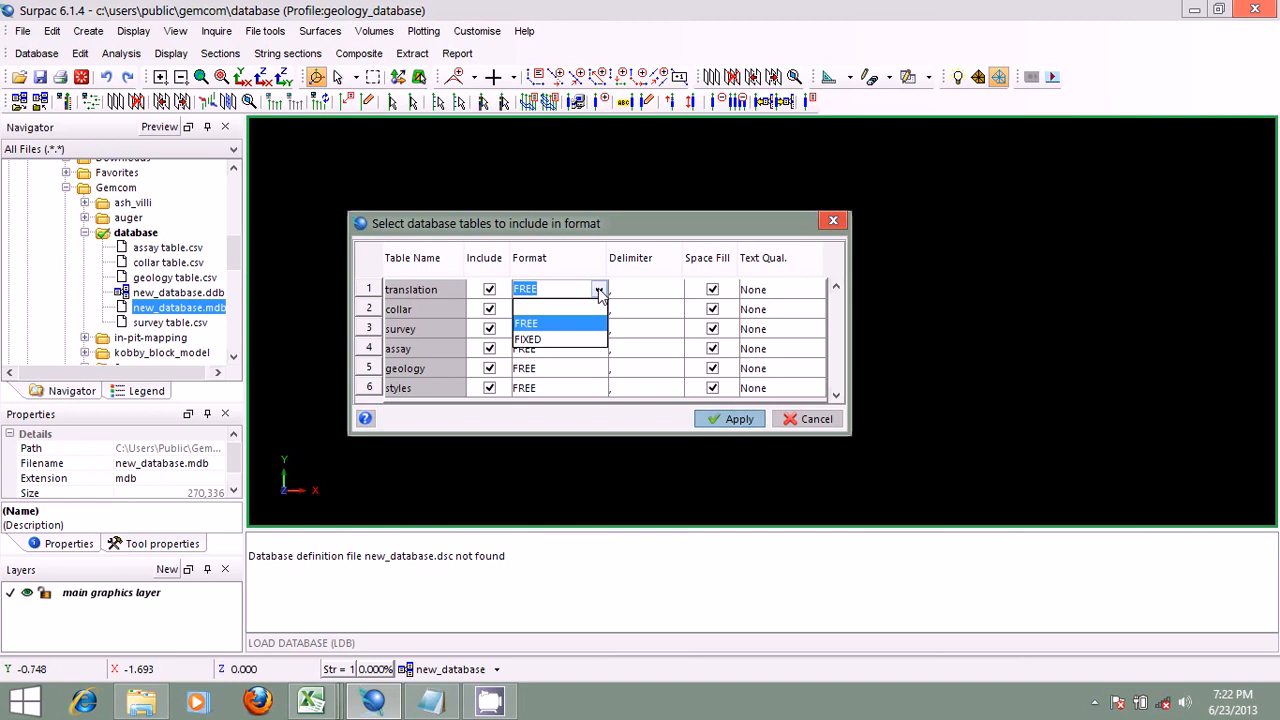
pyautogui.click(602, 228)
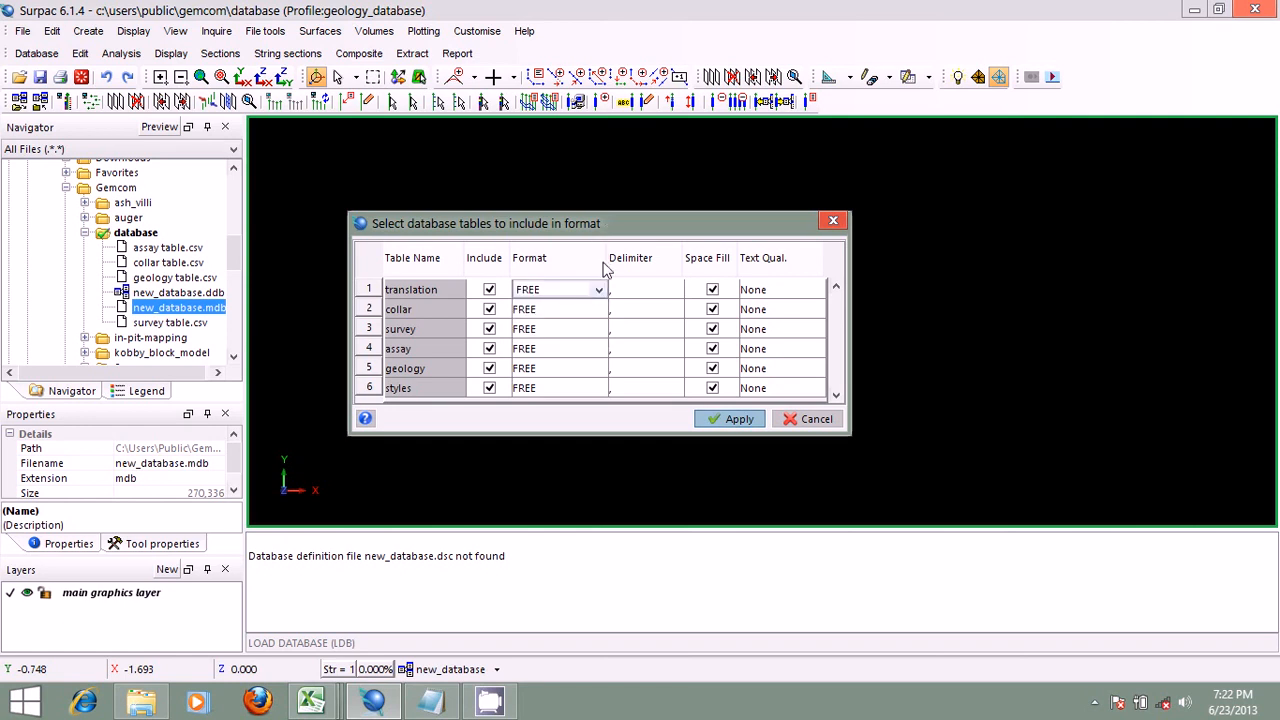
pyautogui.click(600, 290)
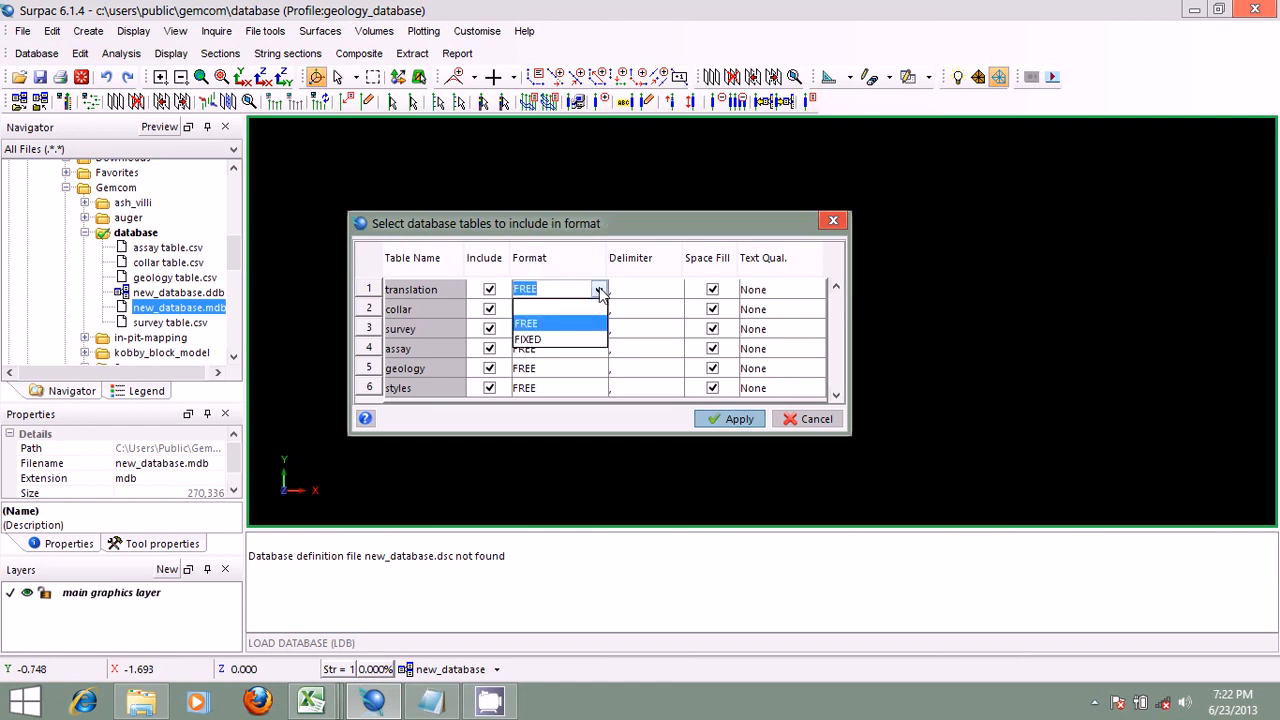
pyautogui.click(616, 223)
pyautogui.click(677, 293)
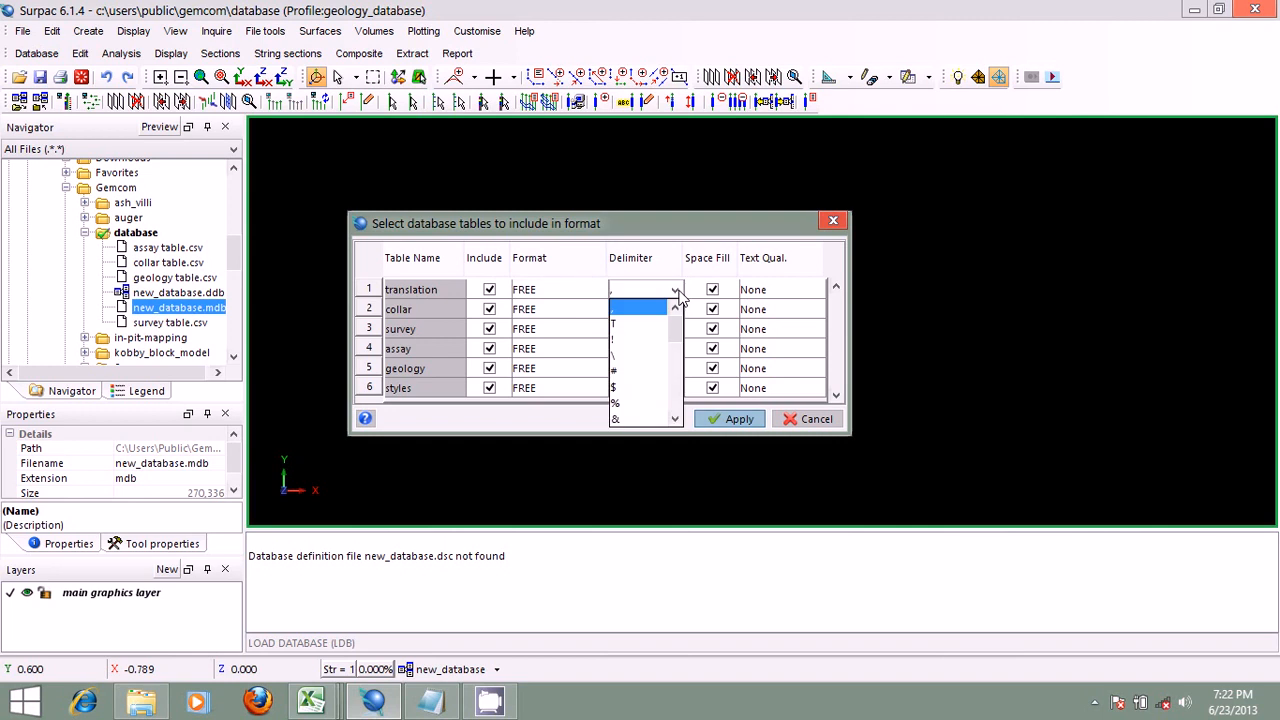
pyautogui.moveTo(675, 309)
pyautogui.mouseDown()
pyautogui.moveTo(677, 390)
pyautogui.moveTo(675, 323)
pyautogui.mouseUp()
pyautogui.click(592, 224)
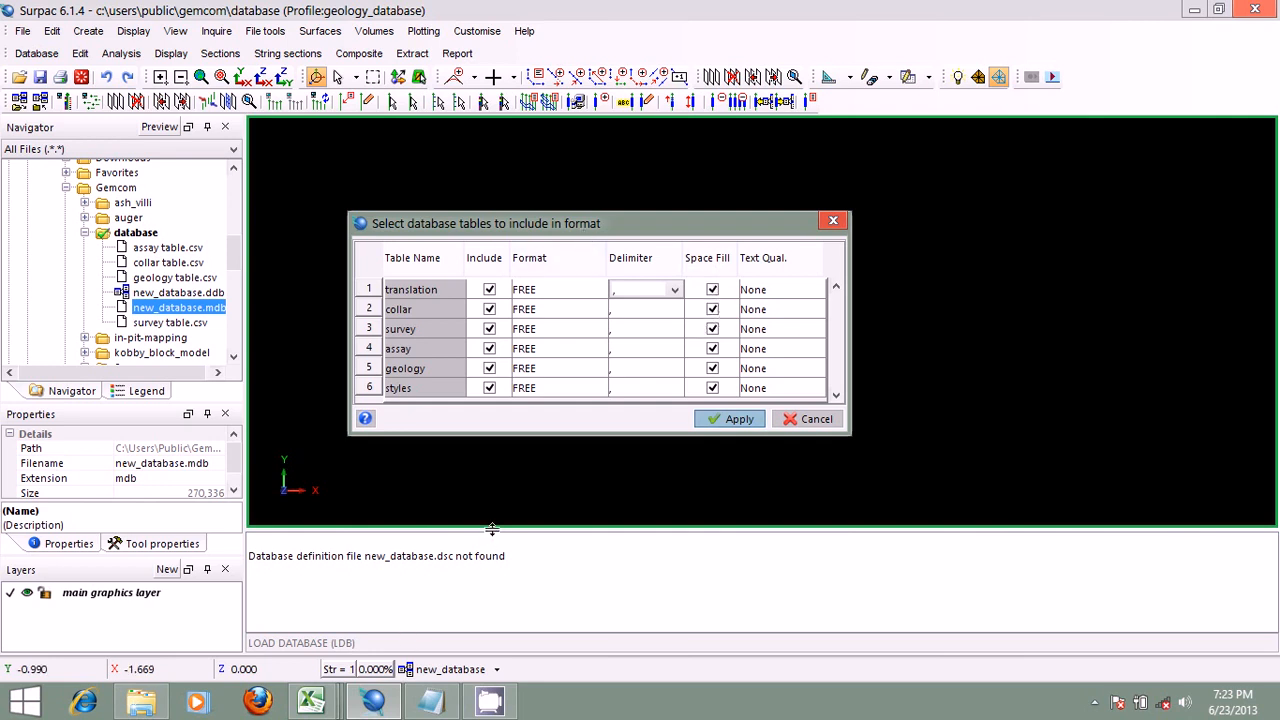
# Step: Clear the message window and apply the table selection with all six tables included, in FREE format with comma delimiters
pyautogui.rightClick(537, 562)
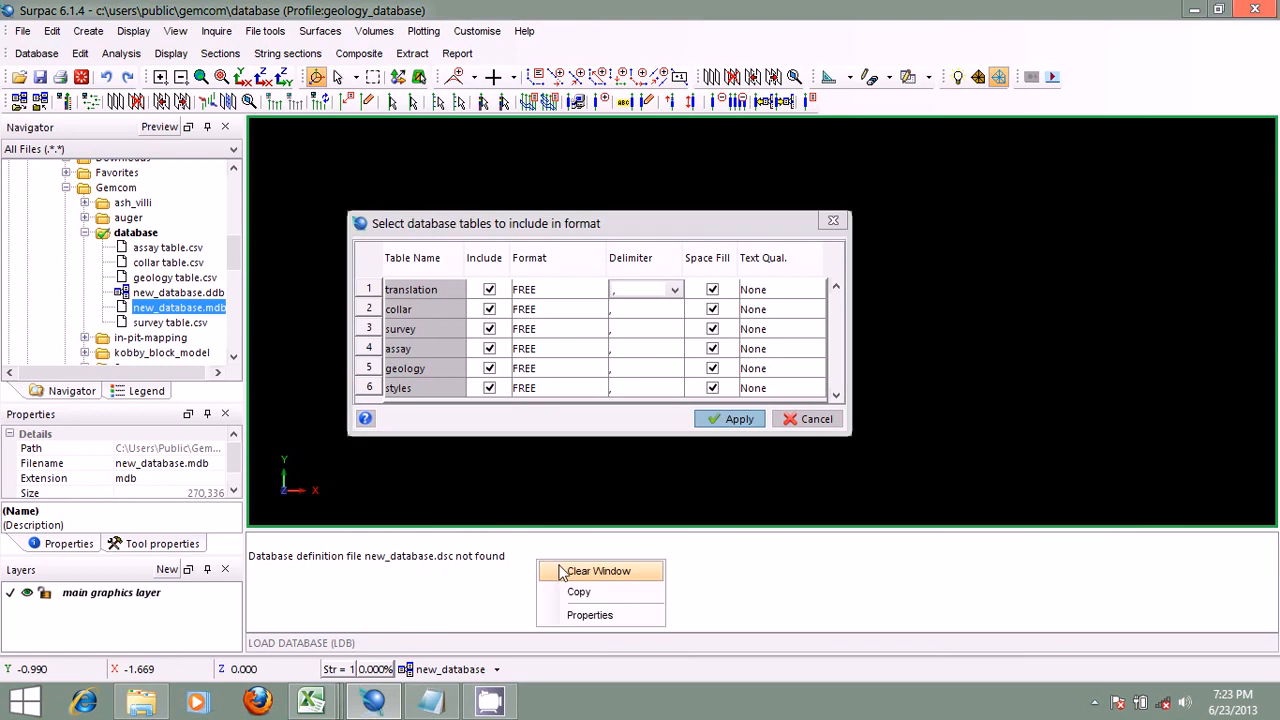
pyautogui.click(563, 571)
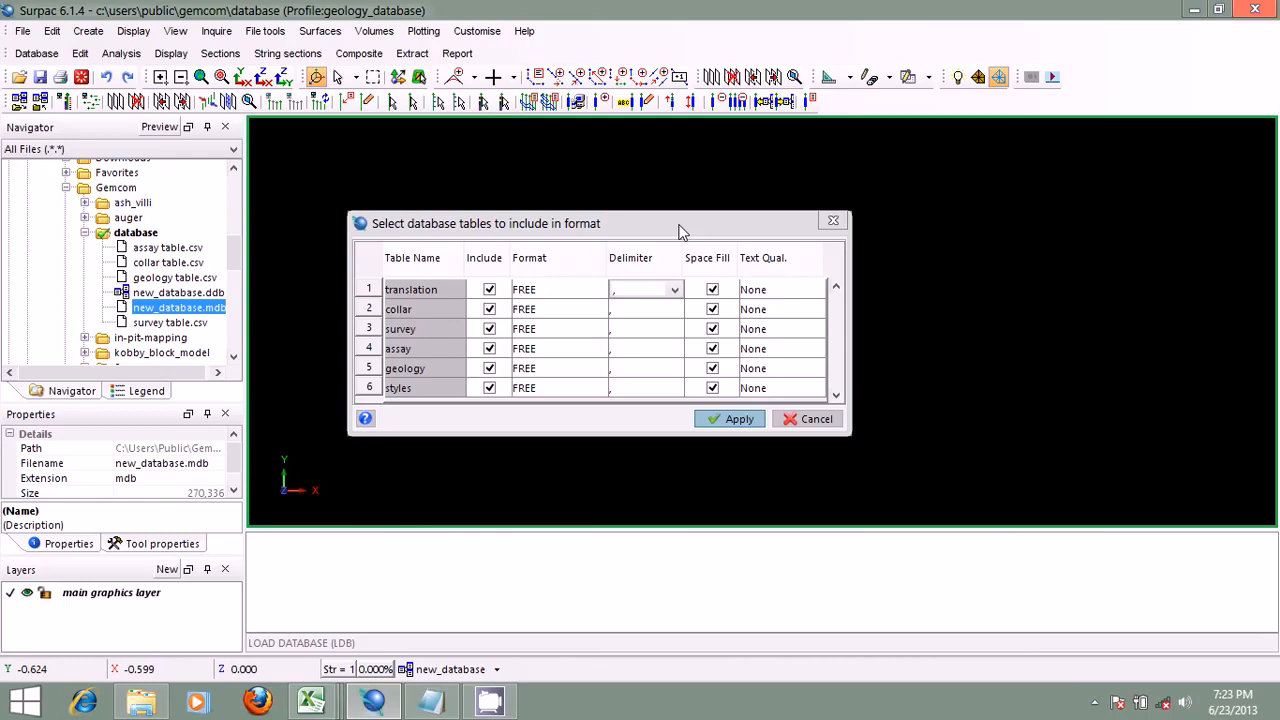
pyautogui.moveTo(650, 228); pyautogui.dragTo(757, 189)
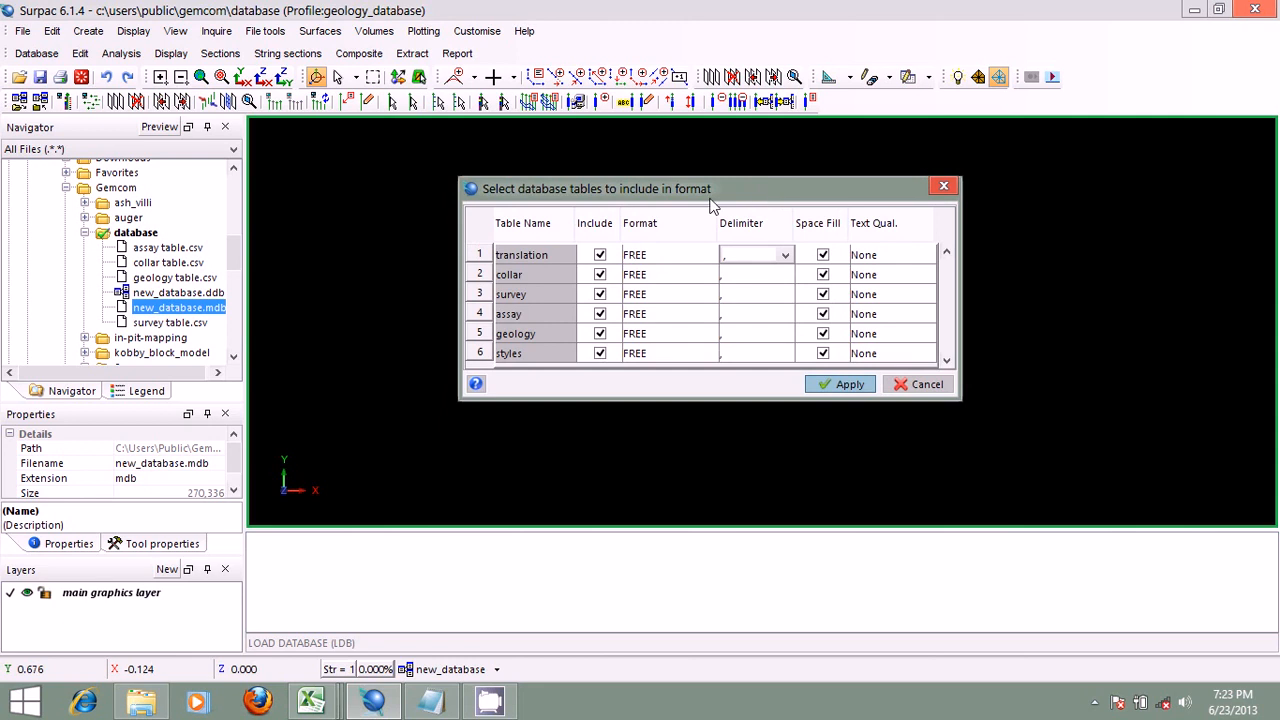
pyautogui.moveTo(666, 190)
pyautogui.mouseDown()
pyautogui.moveTo(794, 190)
pyautogui.moveTo(669, 206)
pyautogui.mouseUp()
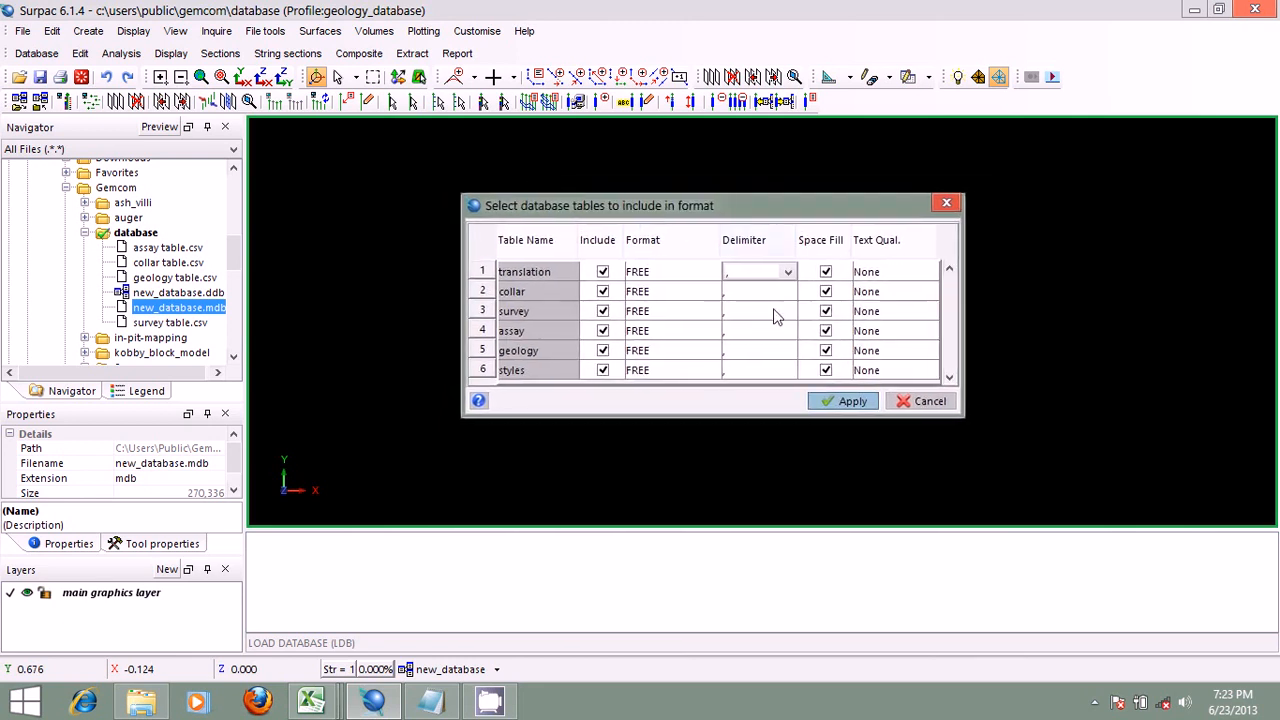
pyautogui.click(835, 401)
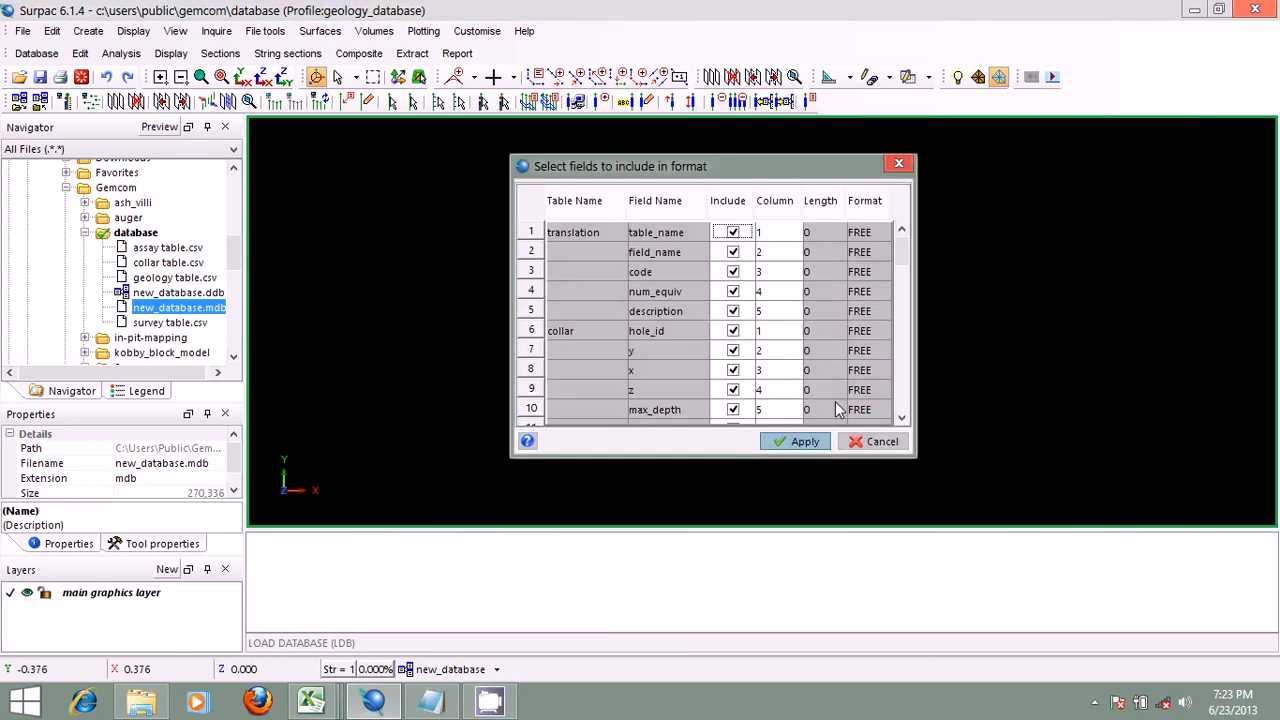
# Step: Switch to the collar table in Excel and examine its Hole_ID, Local_North, Local_East and Local_RL columns and first rows
pyautogui.moveTo(662, 166); pyautogui.dragTo(642, 189)
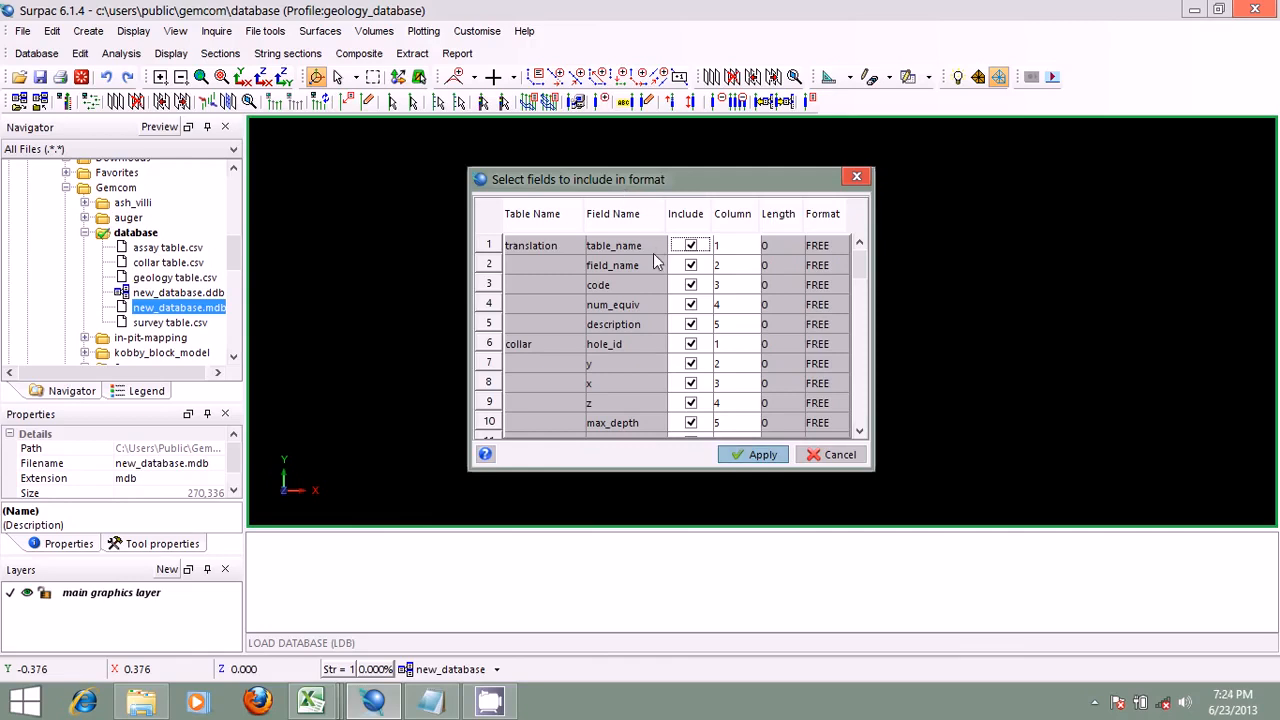
pyautogui.click(312, 702)
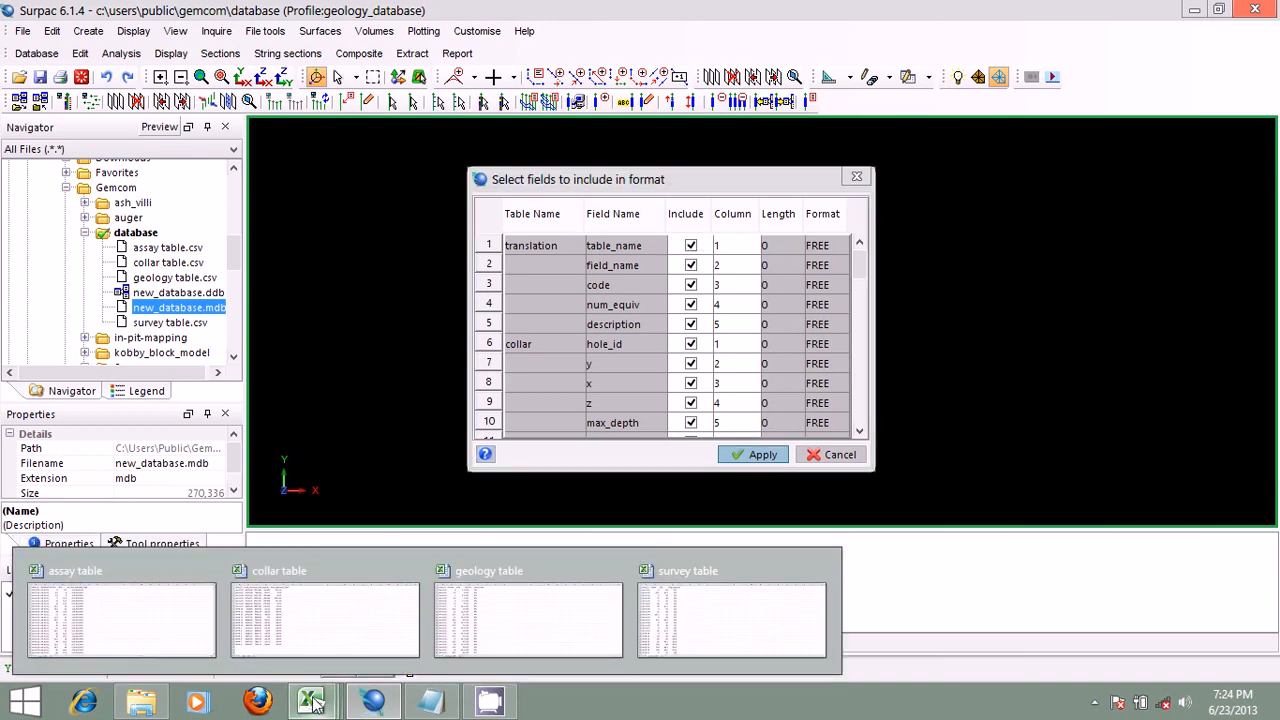
pyautogui.click(314, 606)
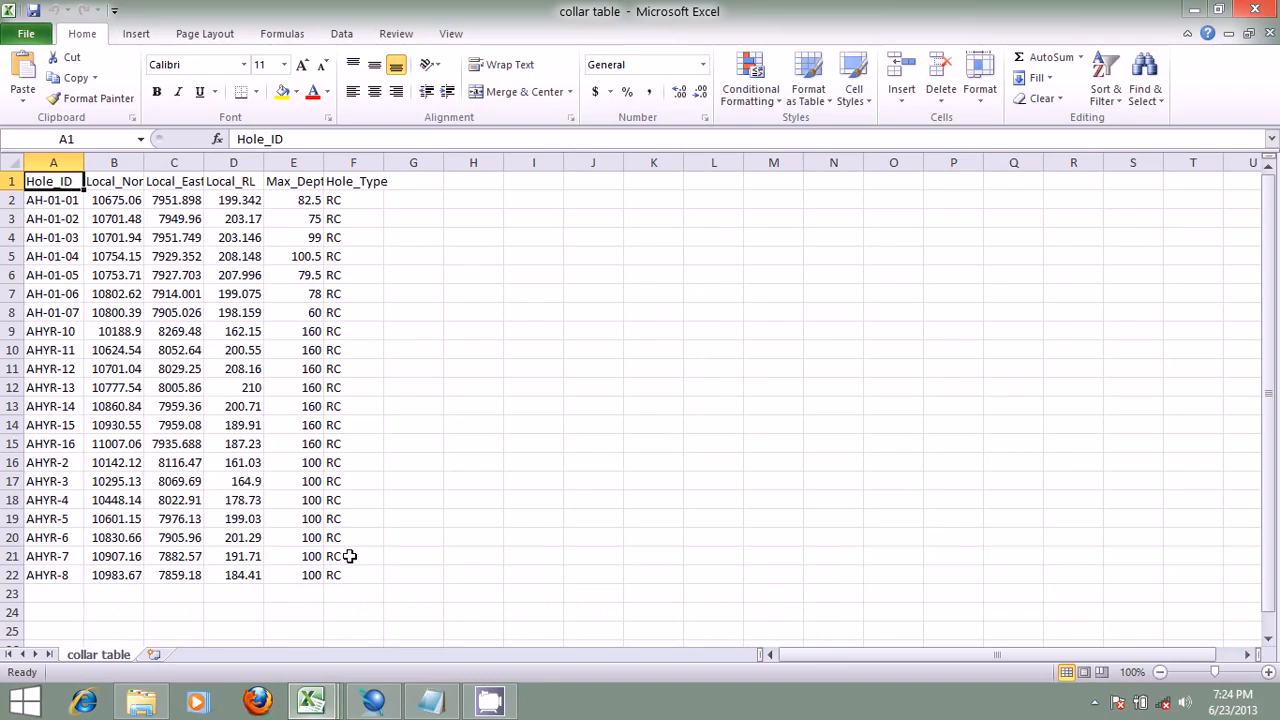
pyautogui.click(58, 162)
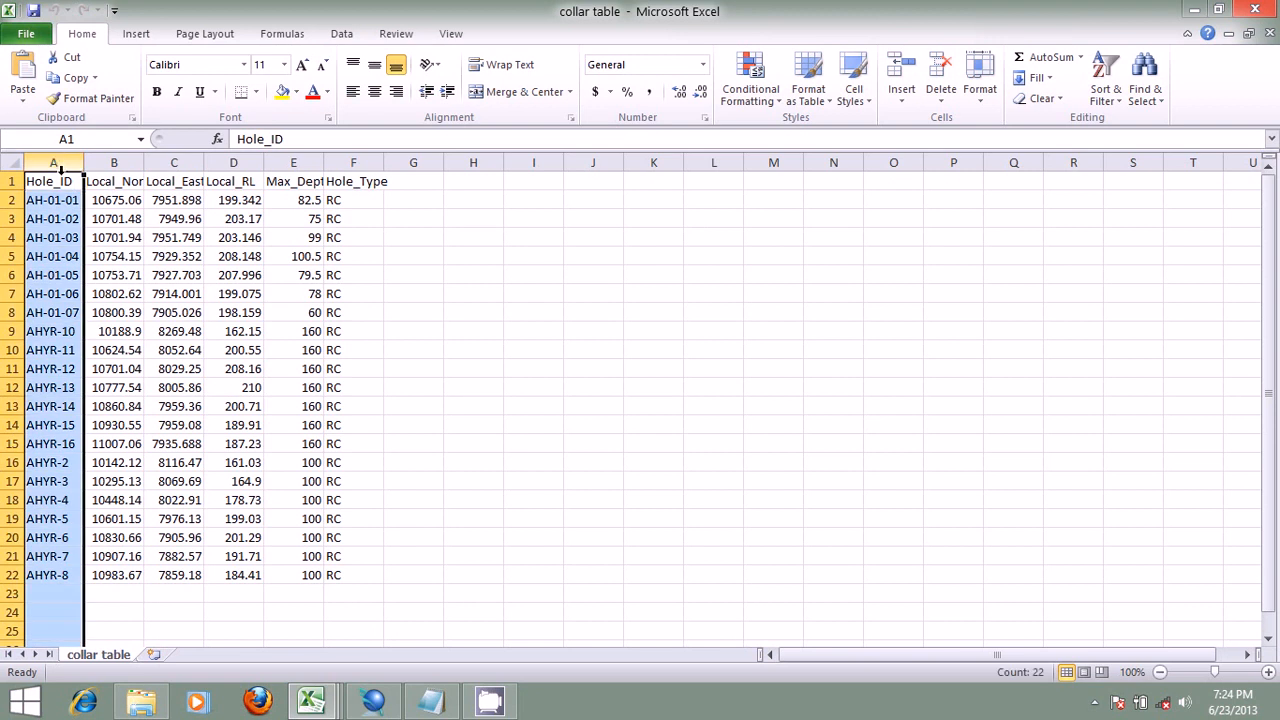
pyautogui.click(110, 162)
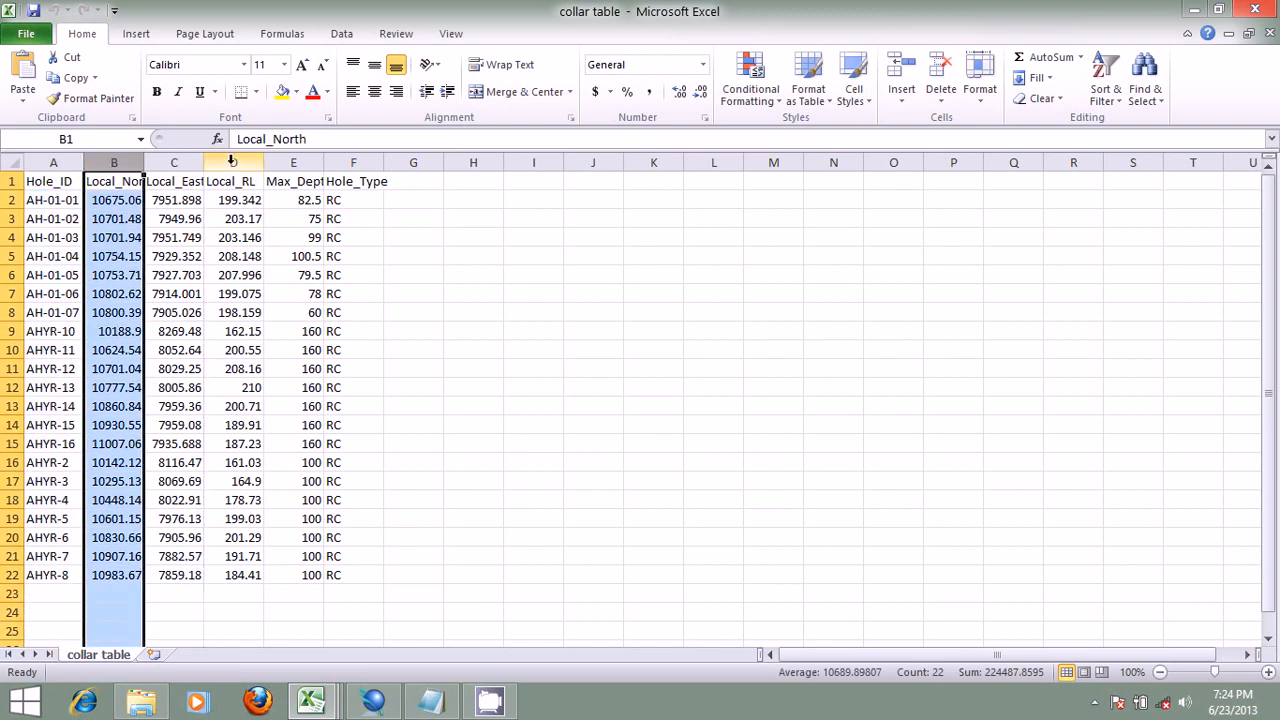
pyautogui.click(233, 162)
pyautogui.click(174, 162)
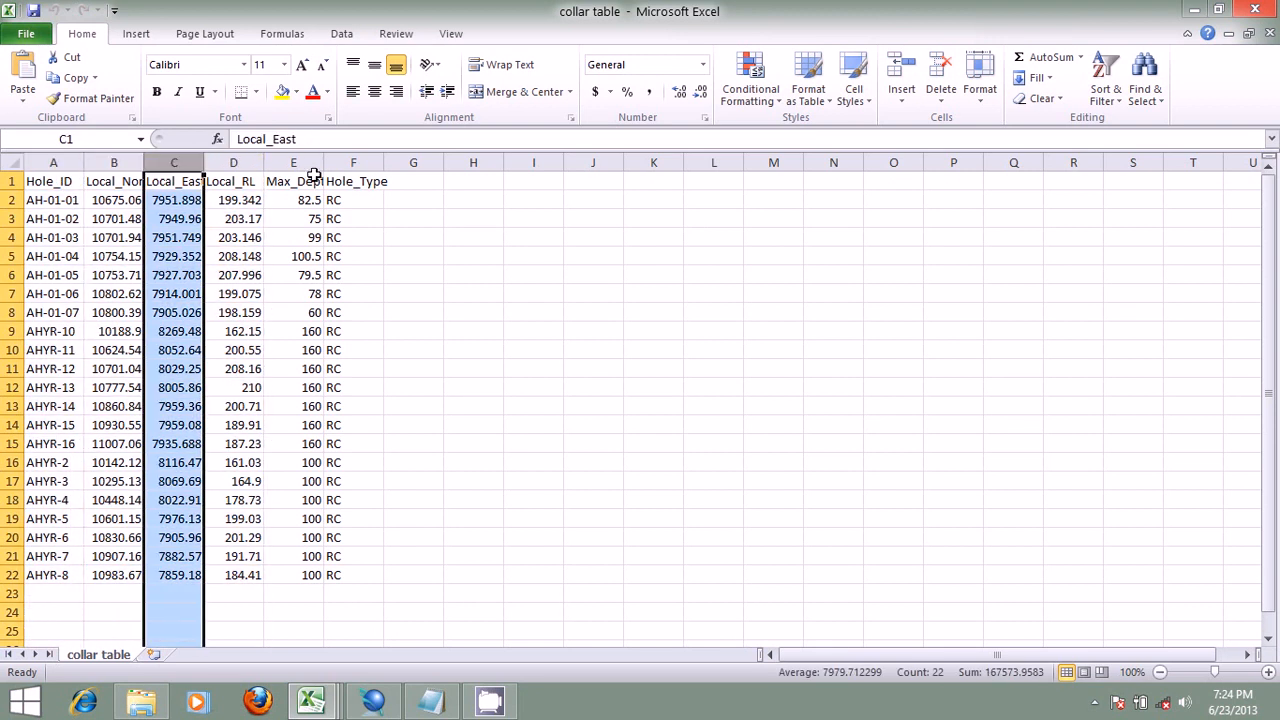
pyautogui.click(10, 200)
pyautogui.click(10, 218)
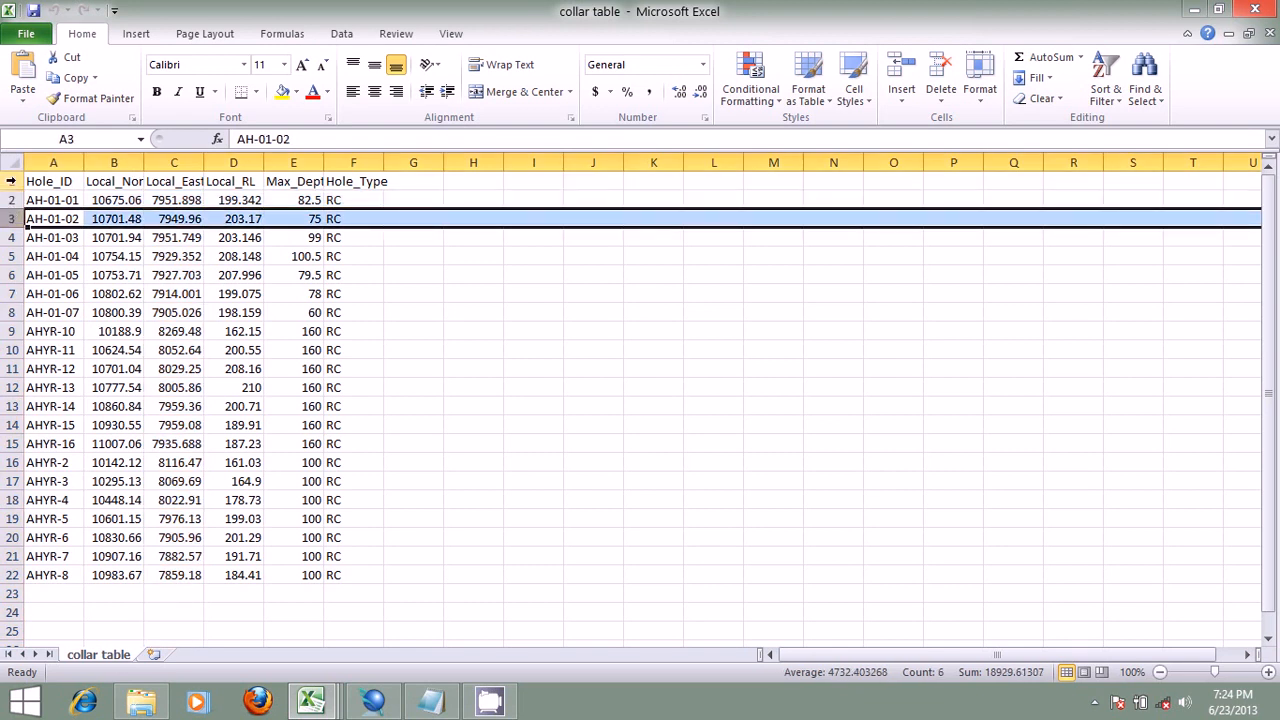
pyautogui.click(10, 181)
pyautogui.click(9, 200)
pyautogui.click(10, 218)
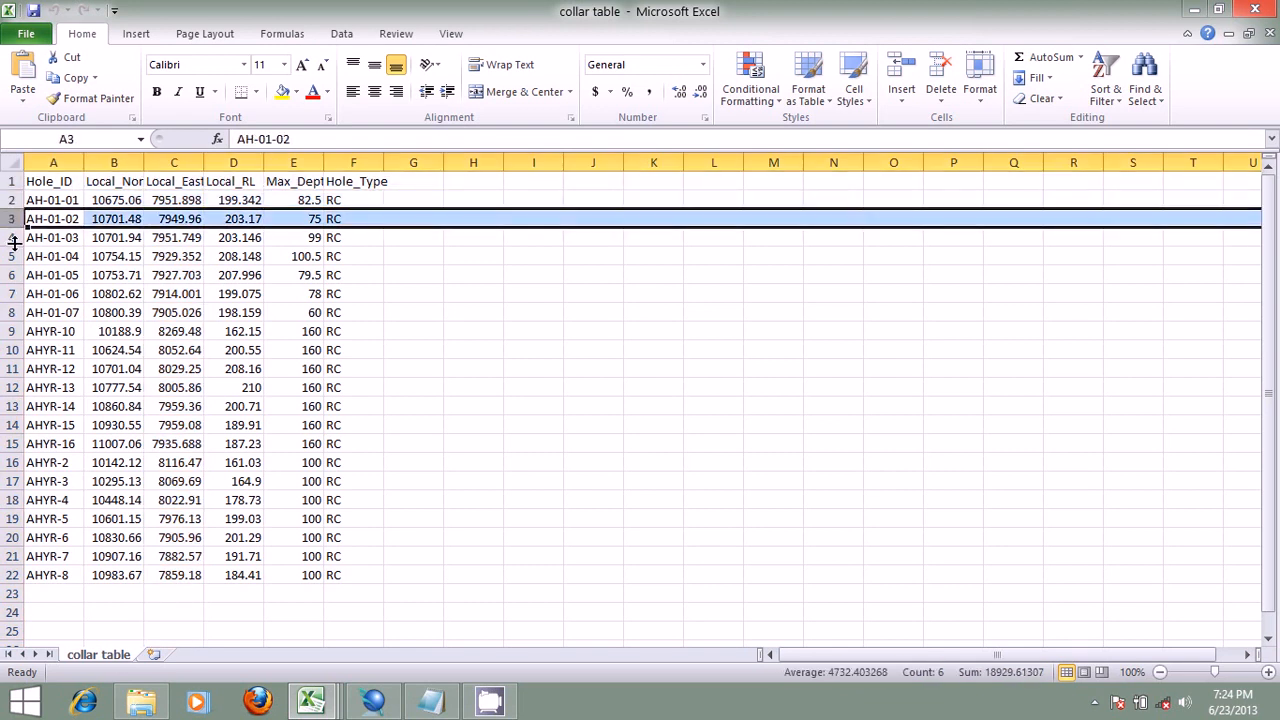
pyautogui.click(118, 199)
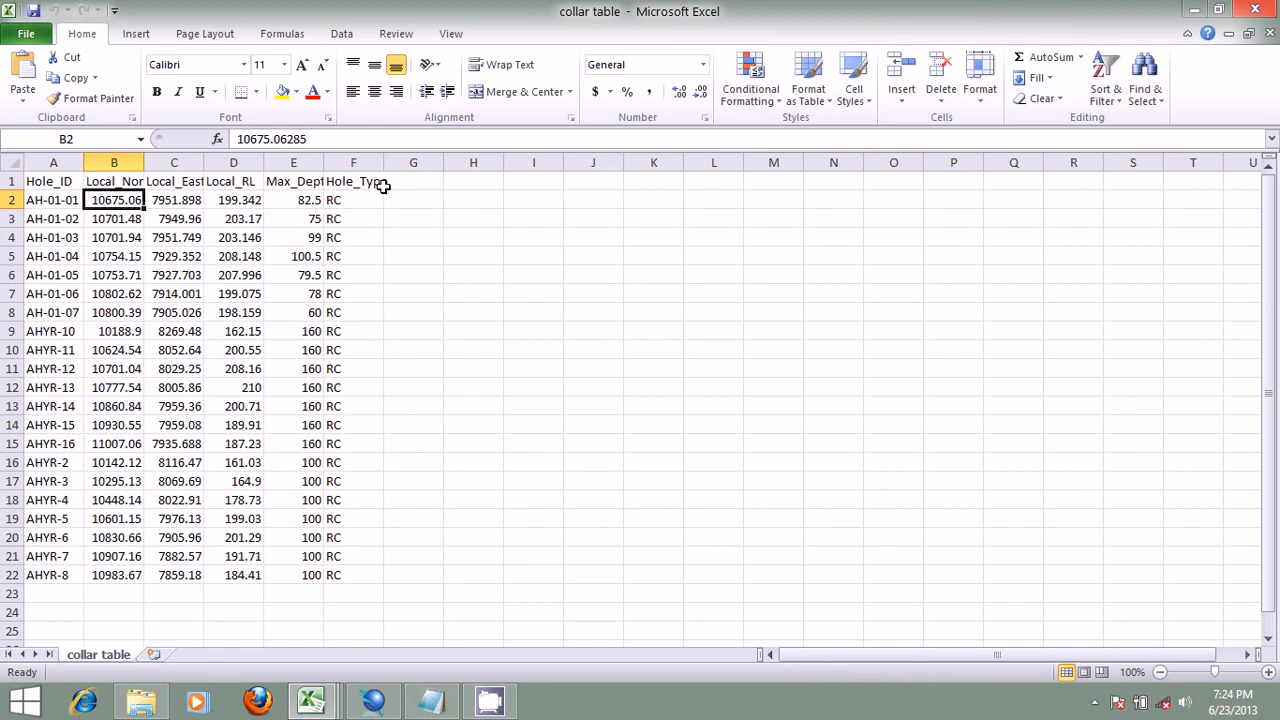
# Step: Compare the collar field column numbers in Surpac's format with the column order of the collar table in Excel
pyautogui.click(373, 700)
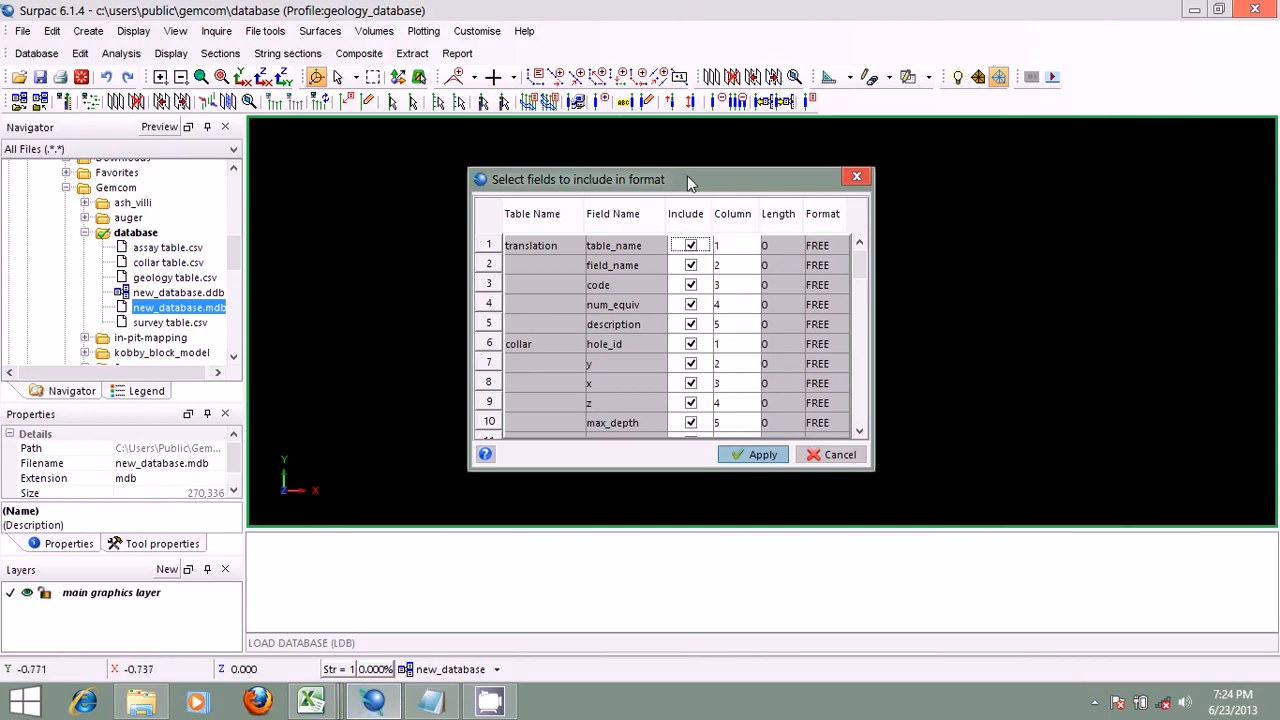
pyautogui.moveTo(678, 172); pyautogui.dragTo(670, 171)
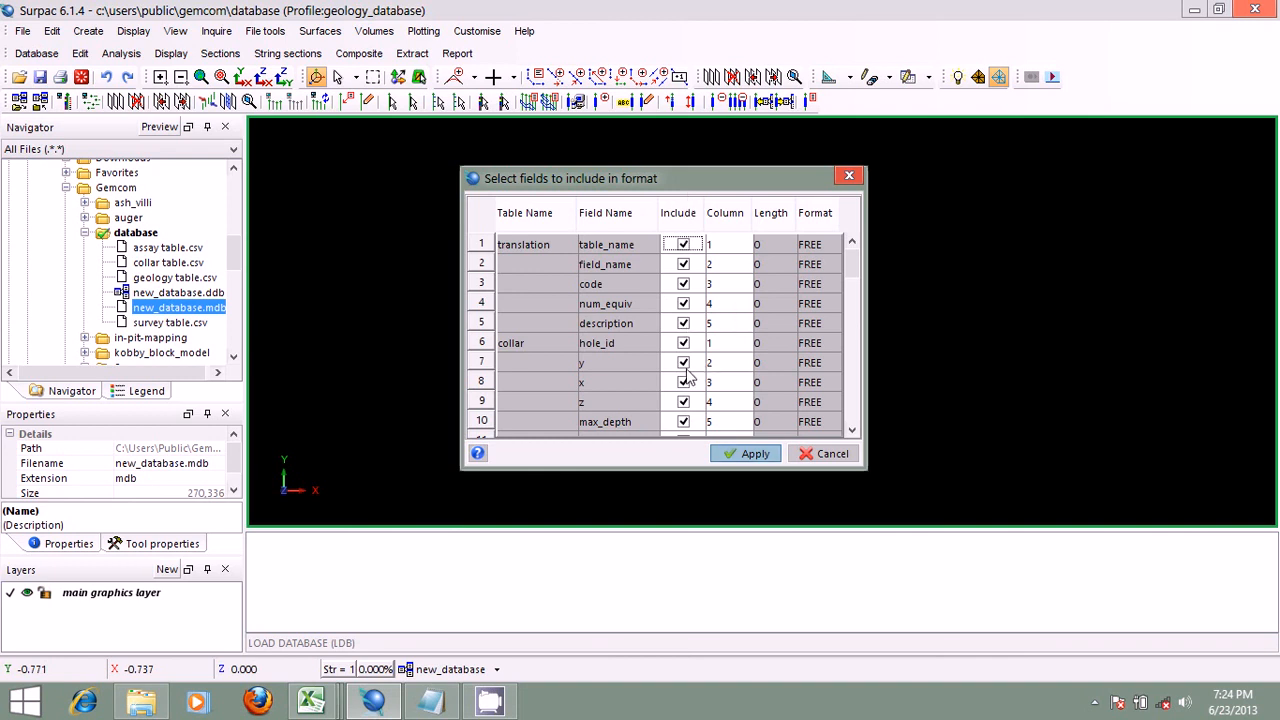
pyautogui.click(323, 706)
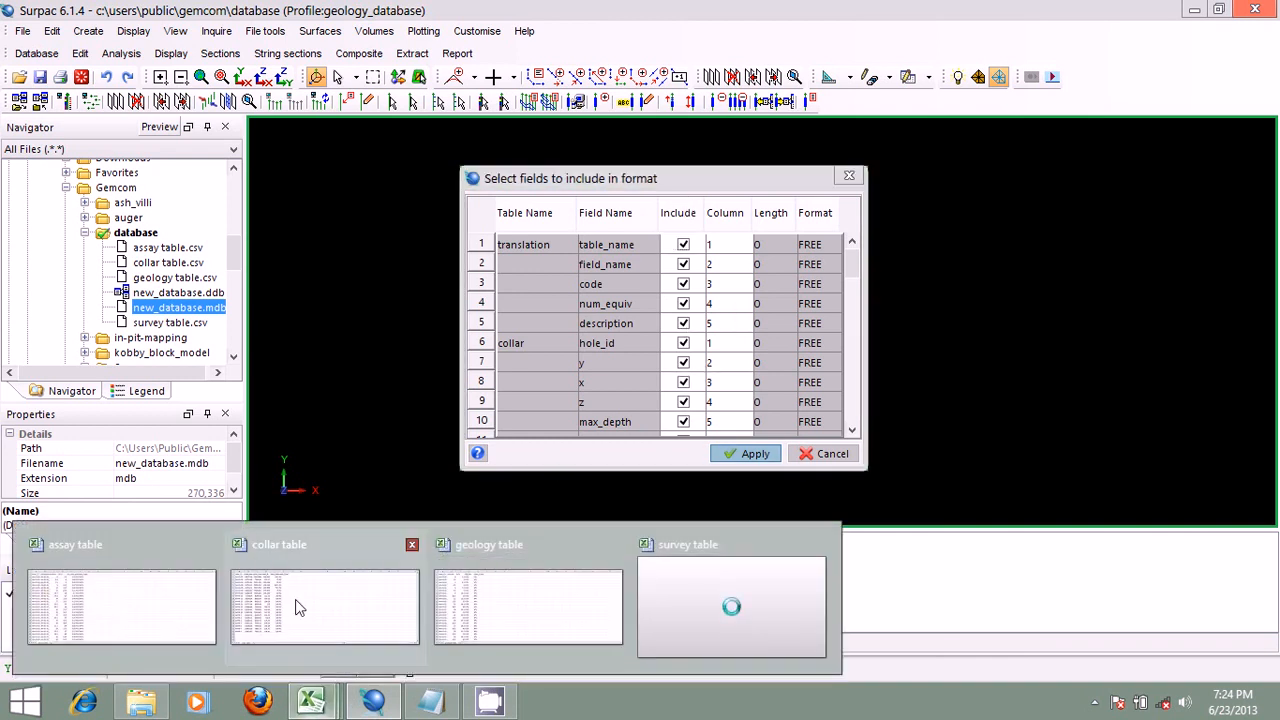
pyautogui.click(295, 600)
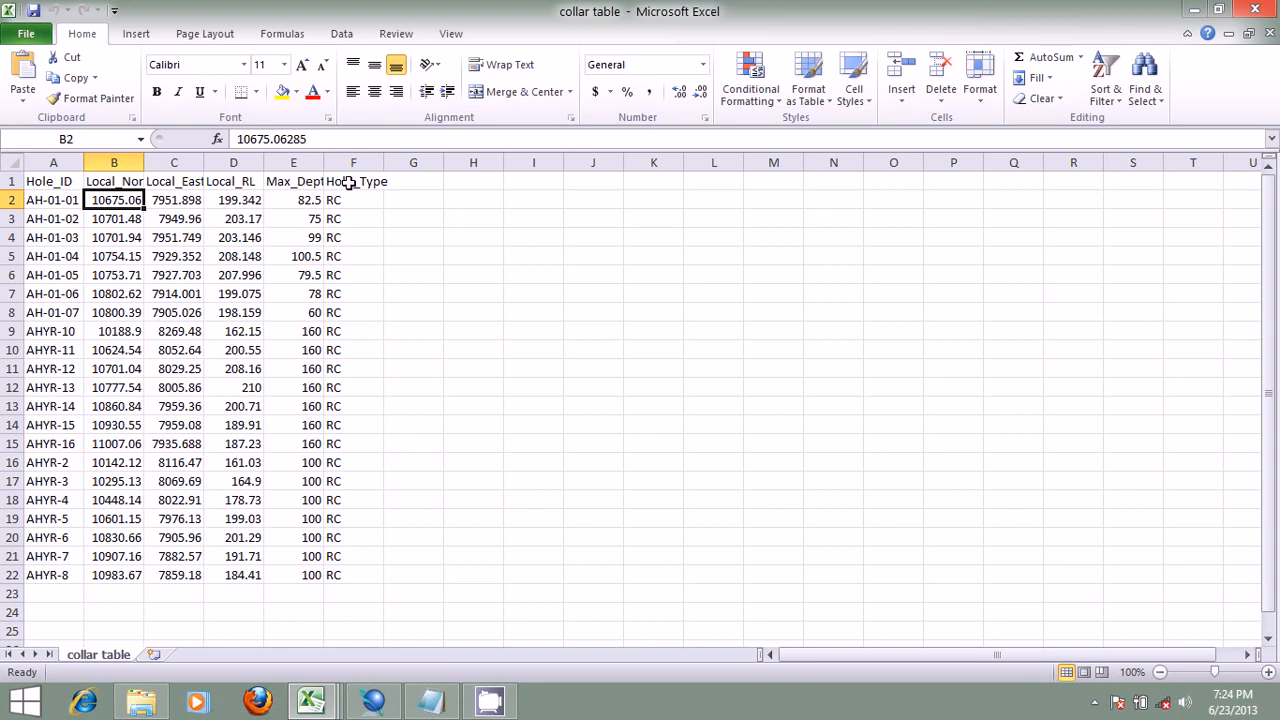
pyautogui.click(388, 706)
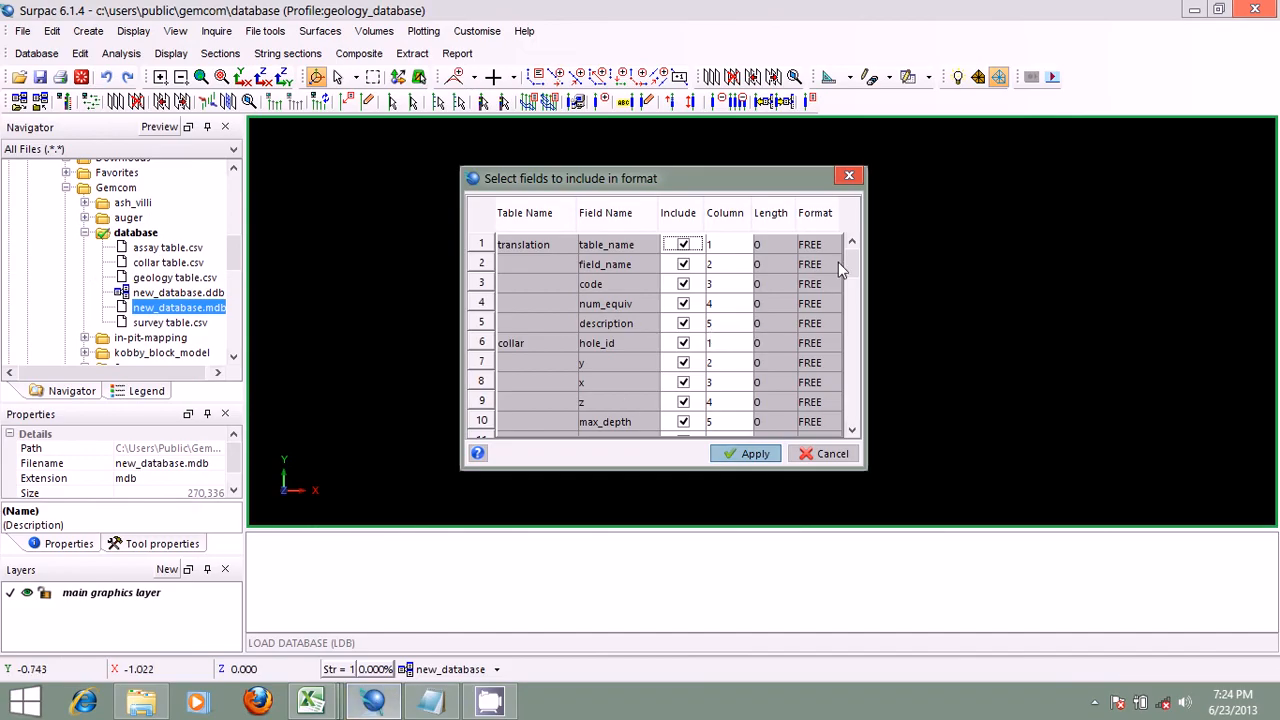
pyautogui.scroll(-1, 854, 264)
pyautogui.scroll(1, 853, 255)
pyautogui.scroll(-1, 852, 262)
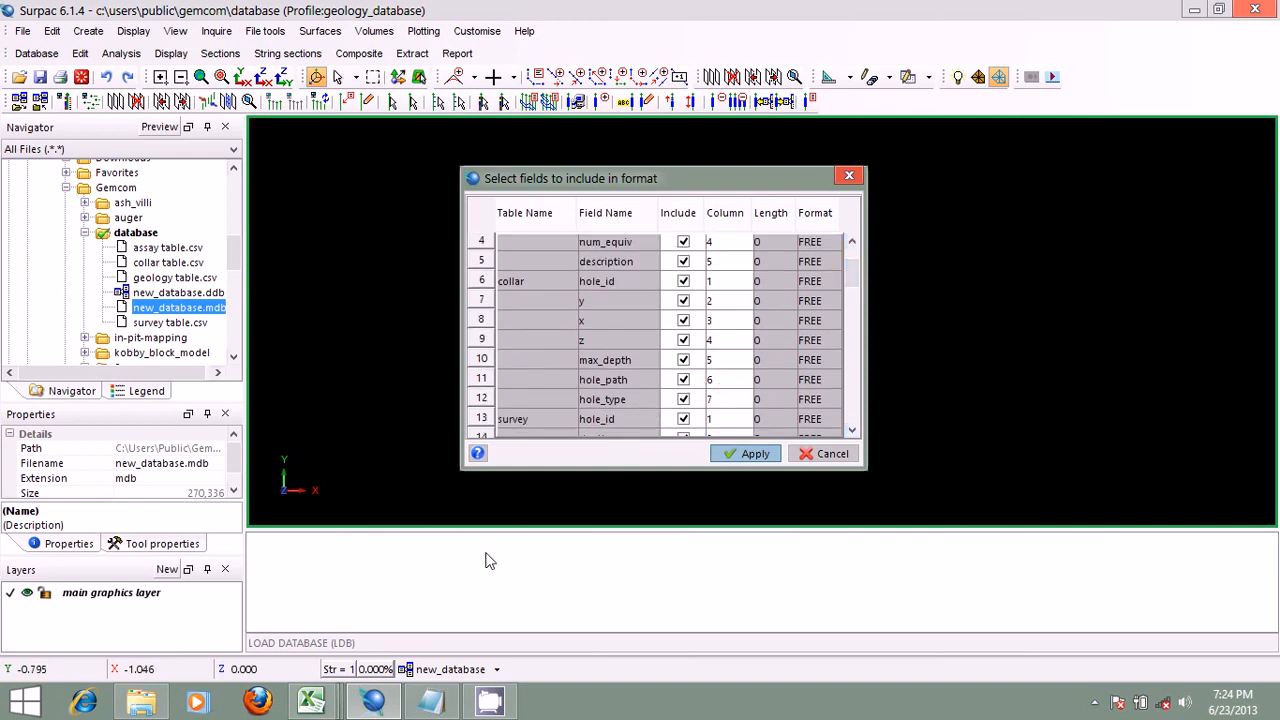
pyautogui.click(311, 700)
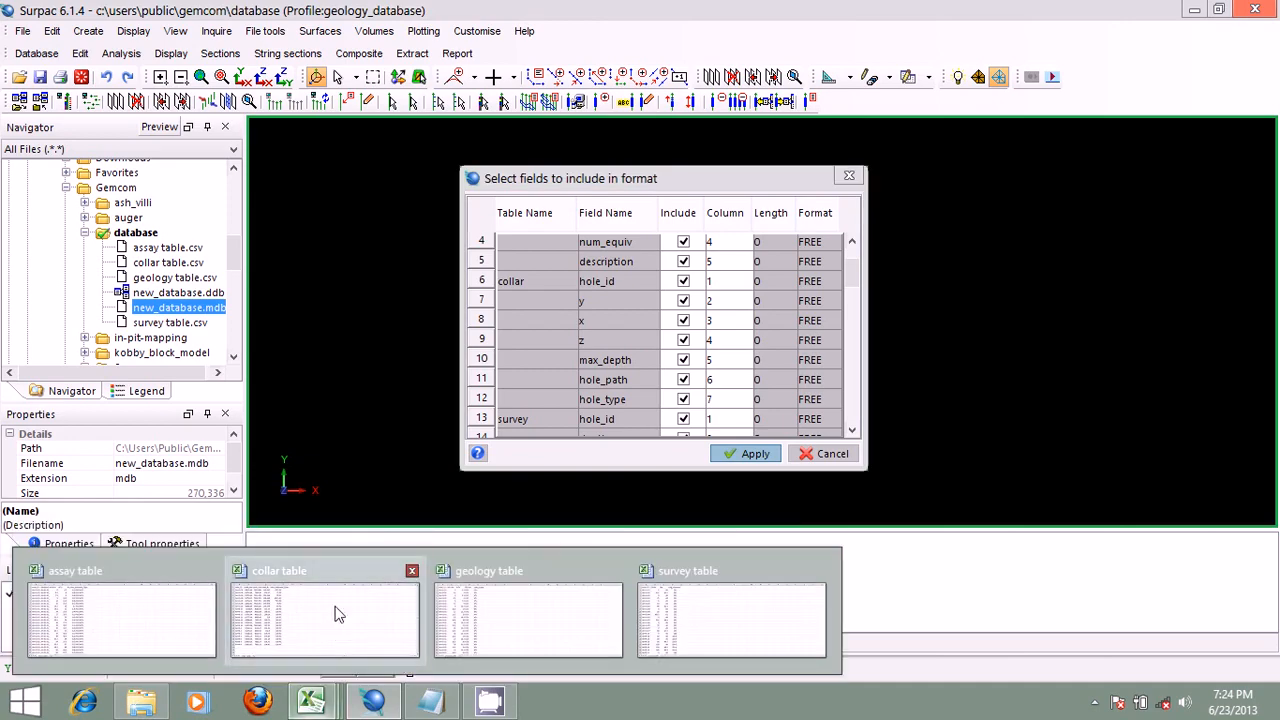
pyautogui.click(336, 614)
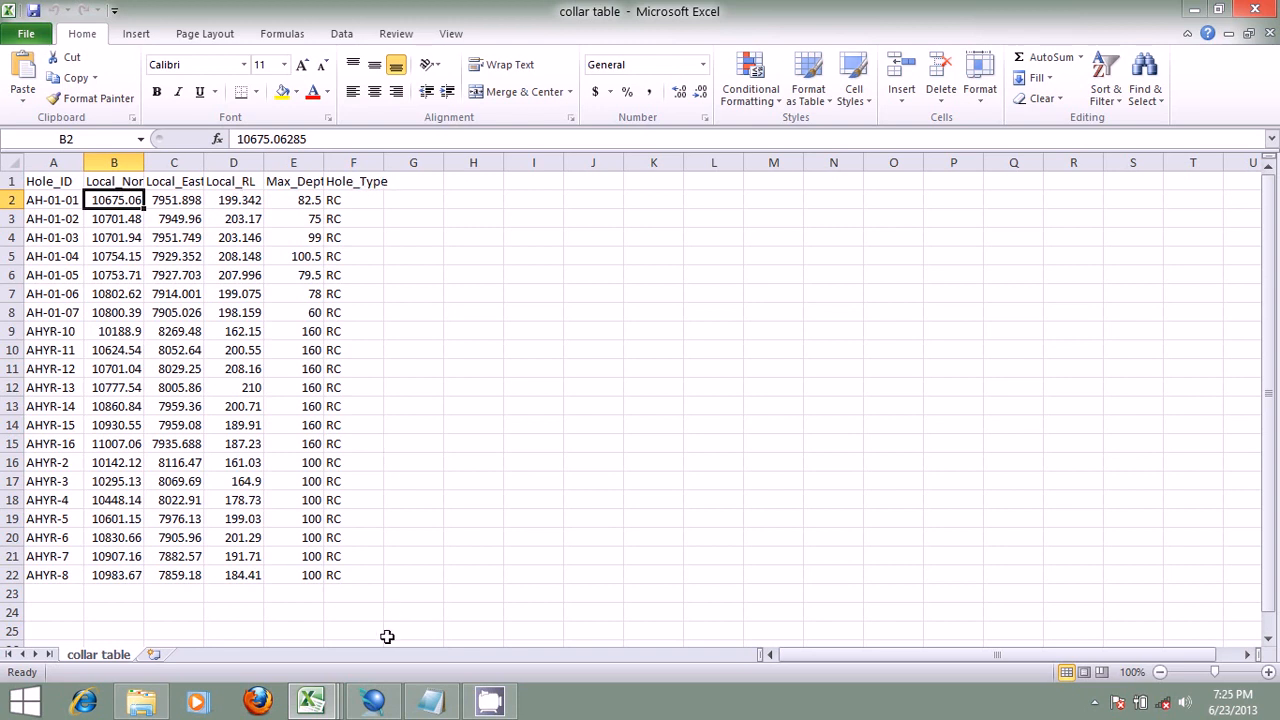
# Step: Back in Surpac, set the collar table's hole_type to column 6 and exclude hole_path, with its column set to 0
pyautogui.click(373, 700)
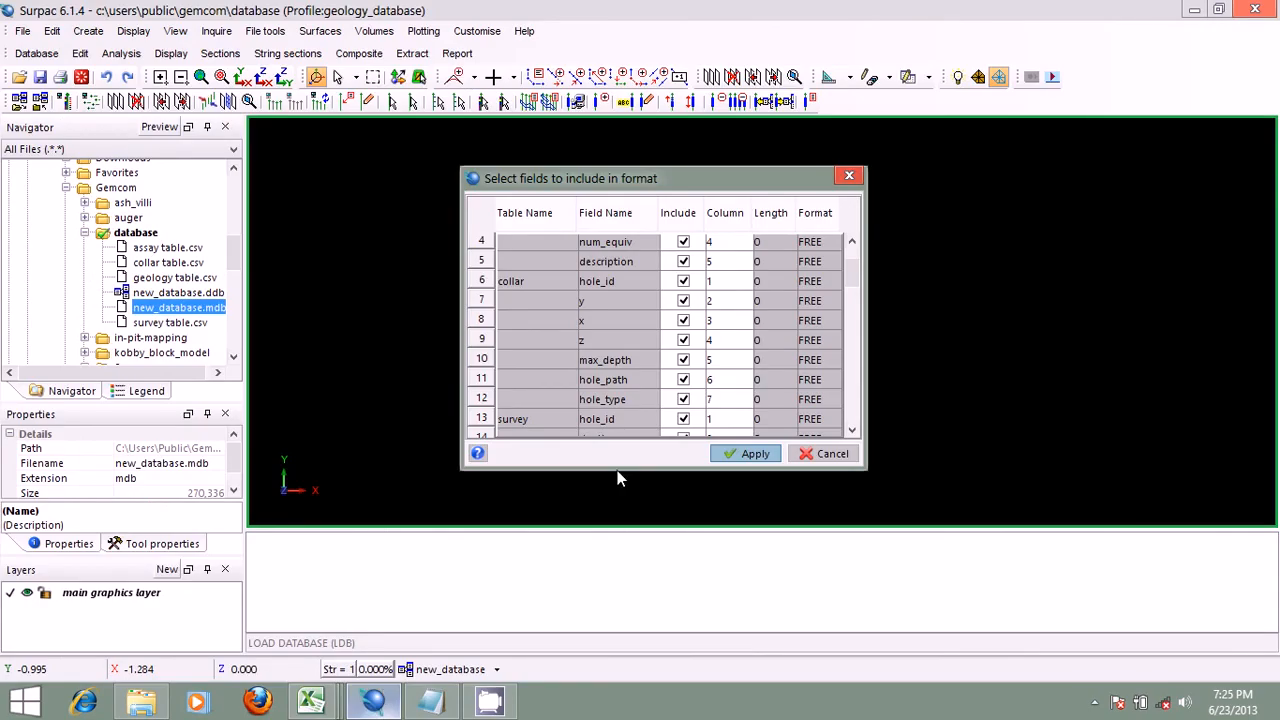
pyautogui.click(712, 400)
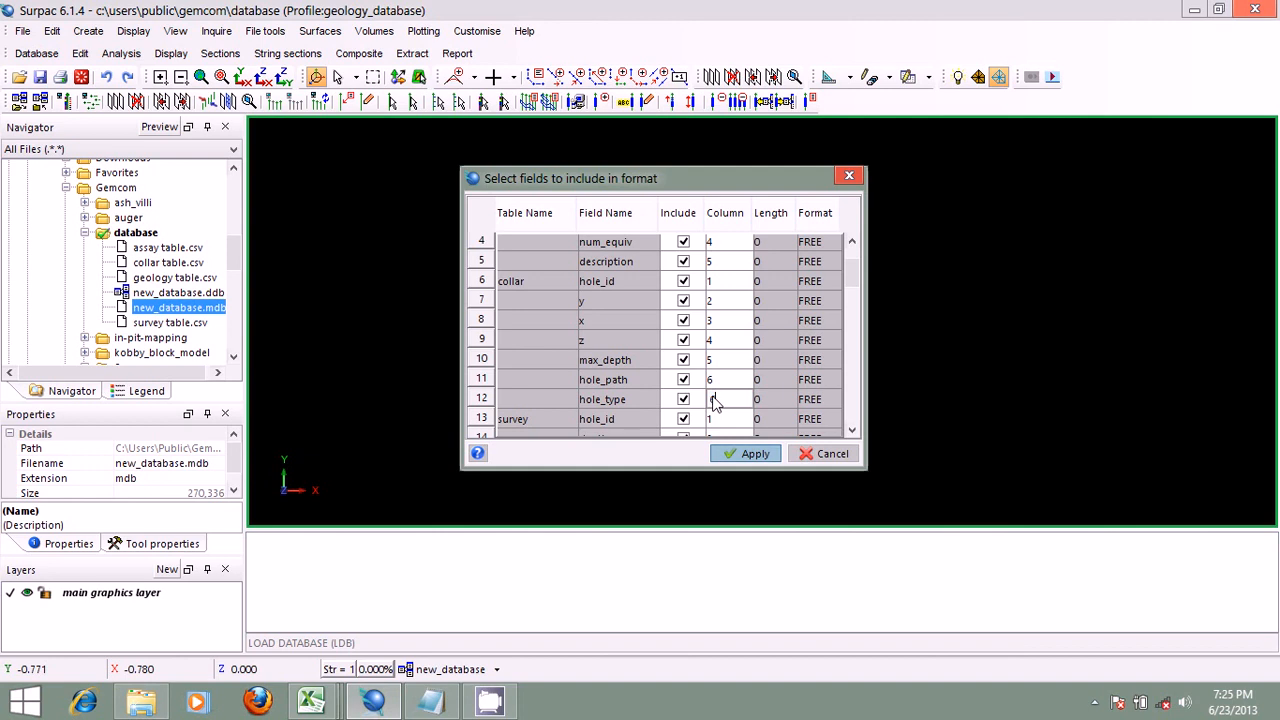
pyautogui.write('6')
pyautogui.click(716, 382)
pyautogui.write('0')
pyautogui.click(685, 381)
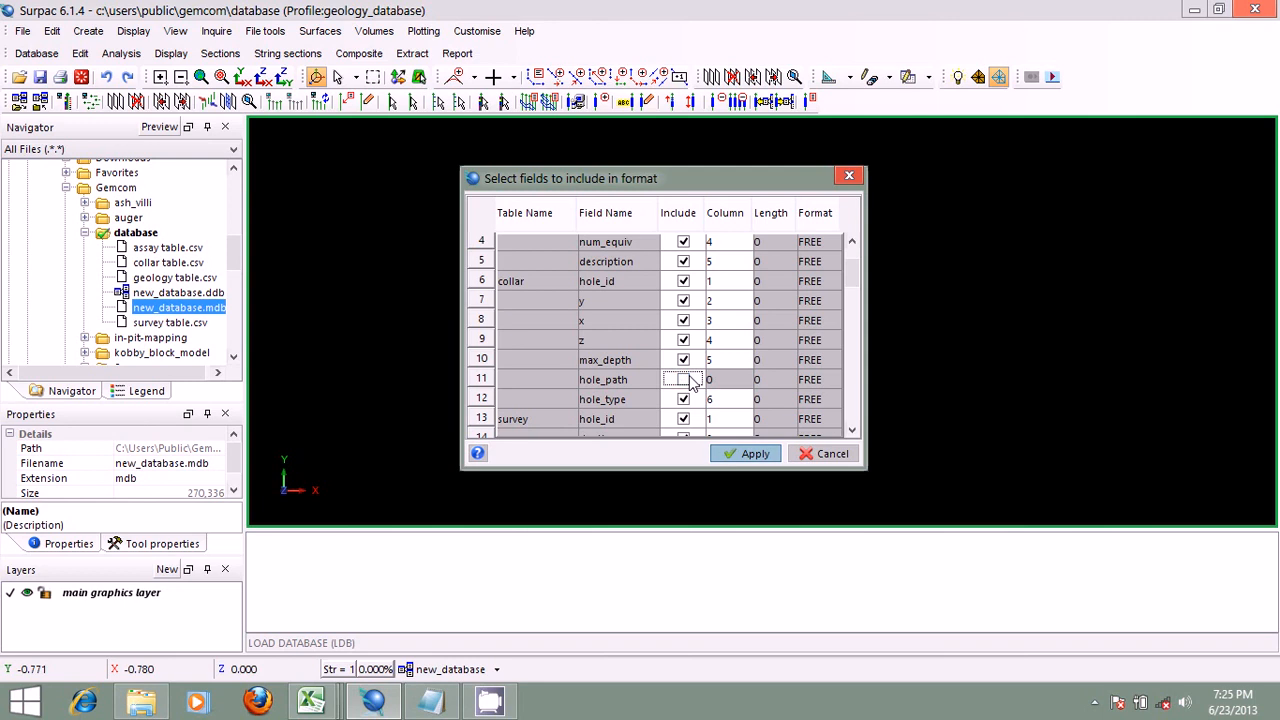
# Step: Compare the survey field column numbers in Surpac's format with the column order of the survey table in Excel
pyautogui.moveTo(856, 273); pyautogui.dragTo(855, 294)
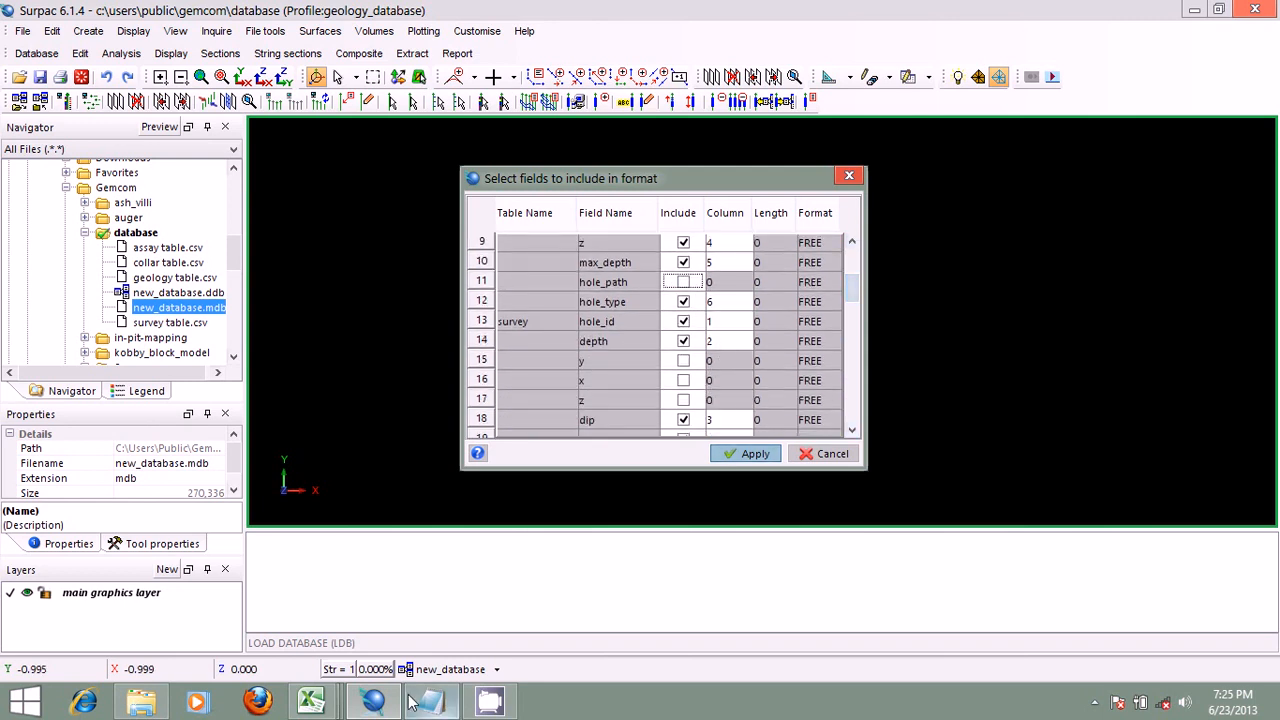
pyautogui.click(311, 702)
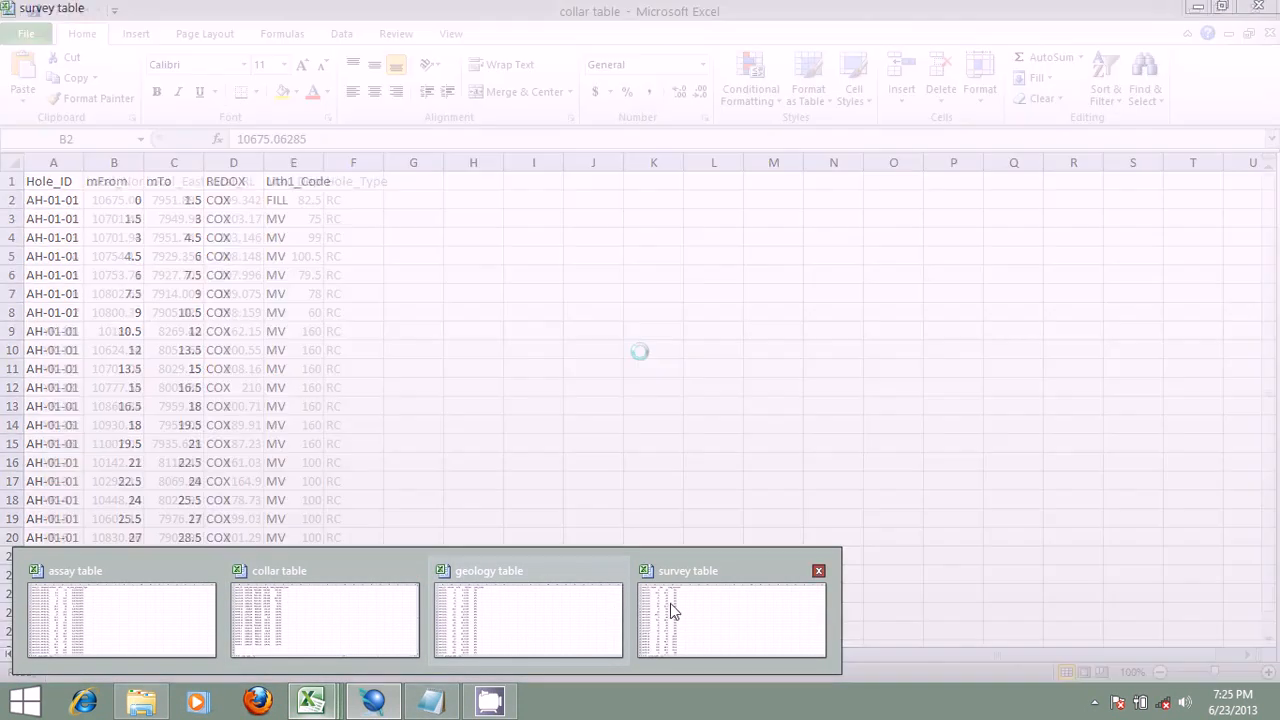
pyautogui.click(668, 605)
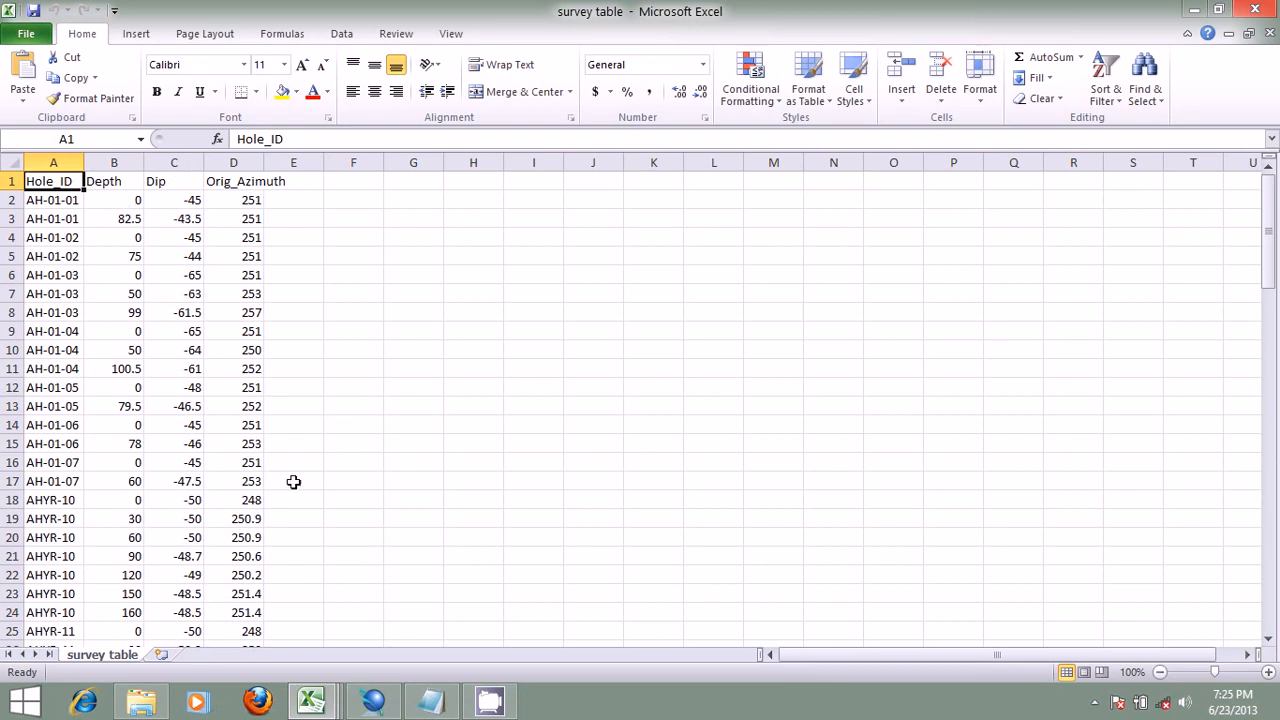
pyautogui.click(376, 701)
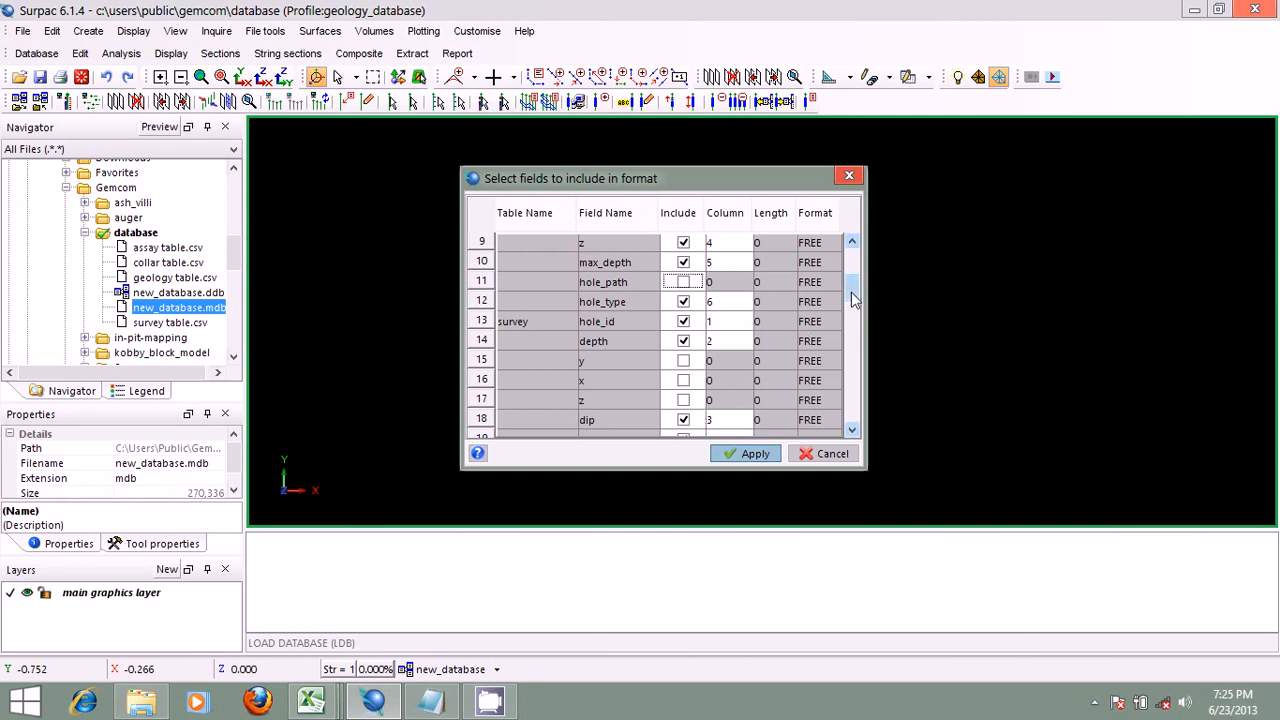
pyautogui.moveTo(851, 292); pyautogui.dragTo(851, 304)
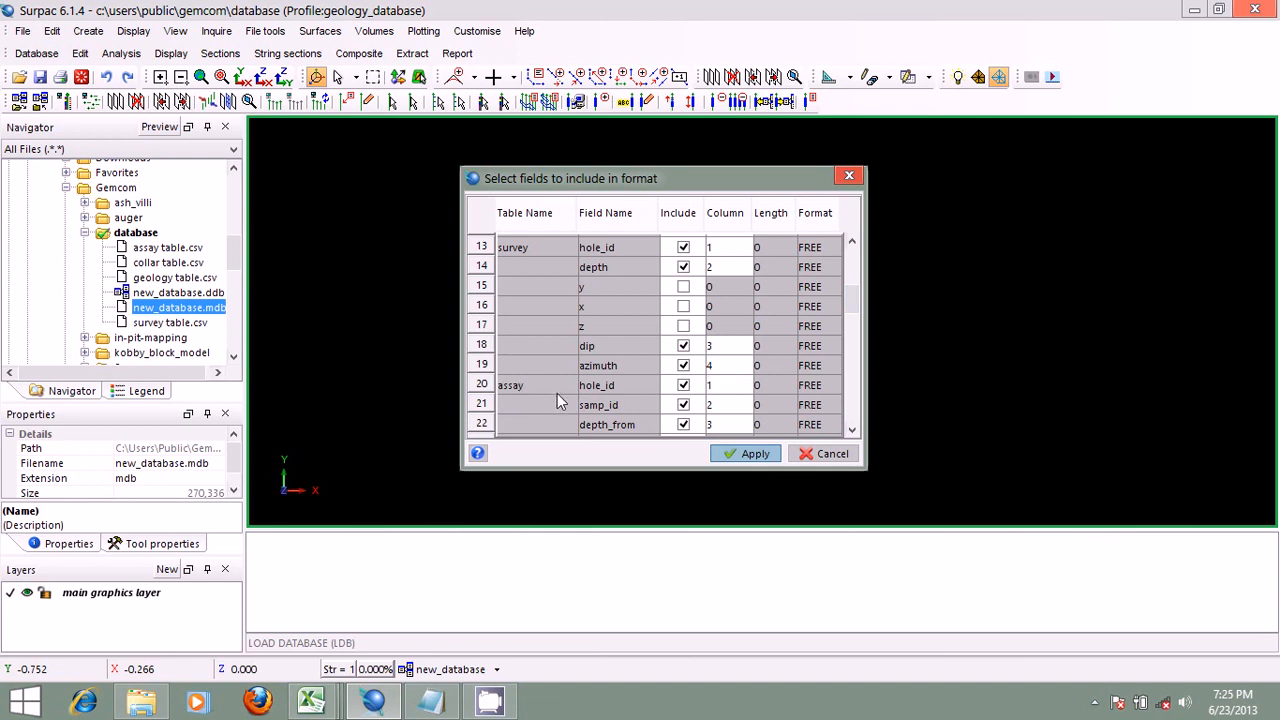
# Step: Check the assay table's column order in Excel against the assay field column numbers in Surpac's format
pyautogui.click(328, 702)
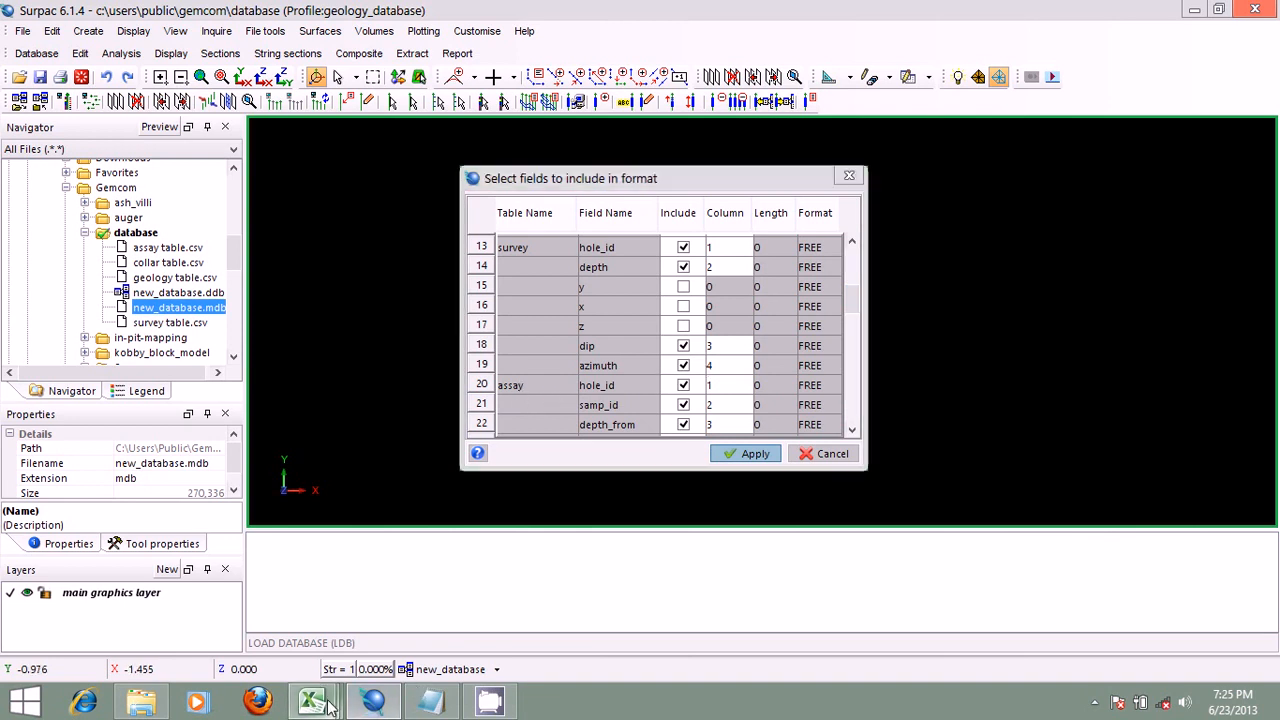
pyautogui.click(125, 600)
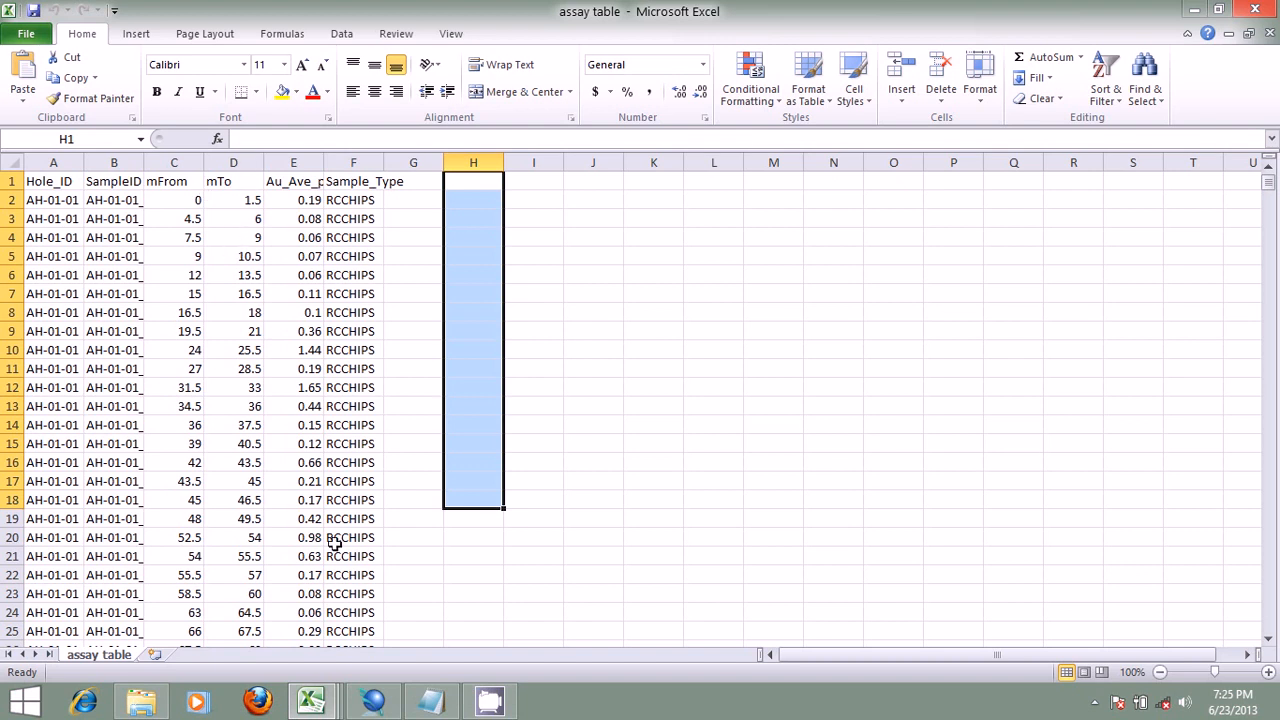
pyautogui.click(388, 704)
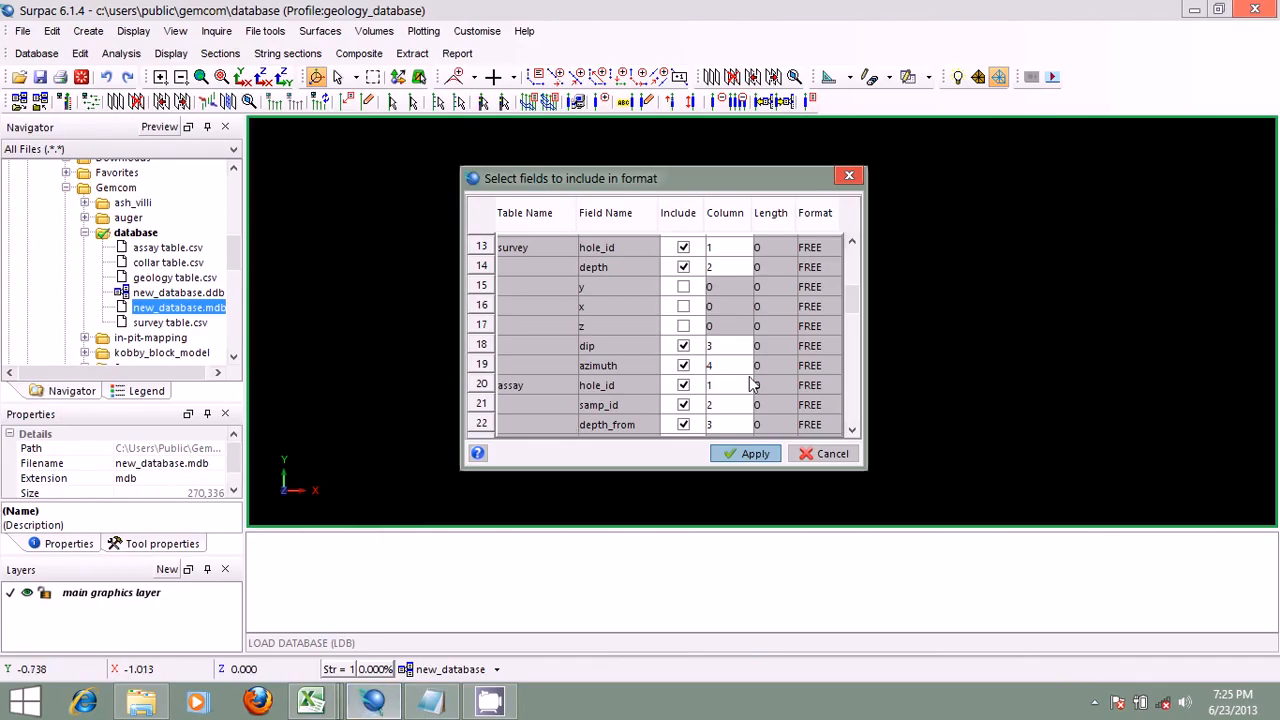
pyautogui.scroll(-1, 857, 289)
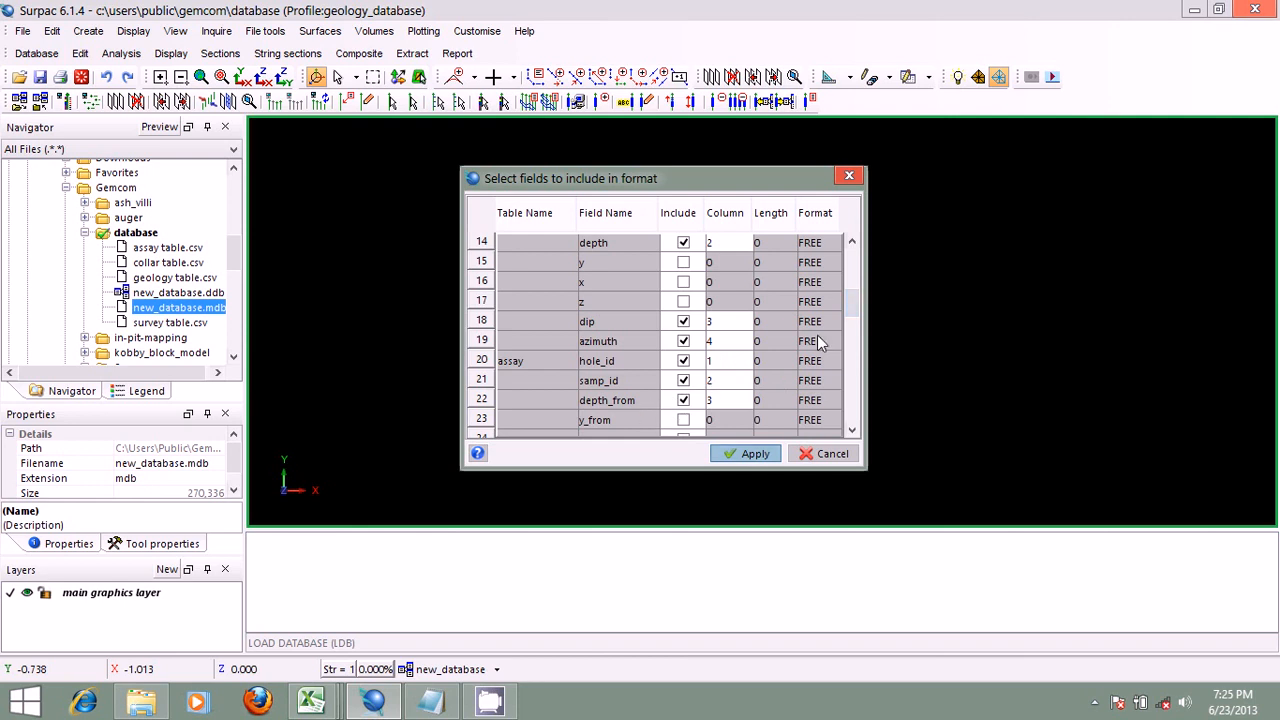
pyautogui.scroll(-5, 849, 310)
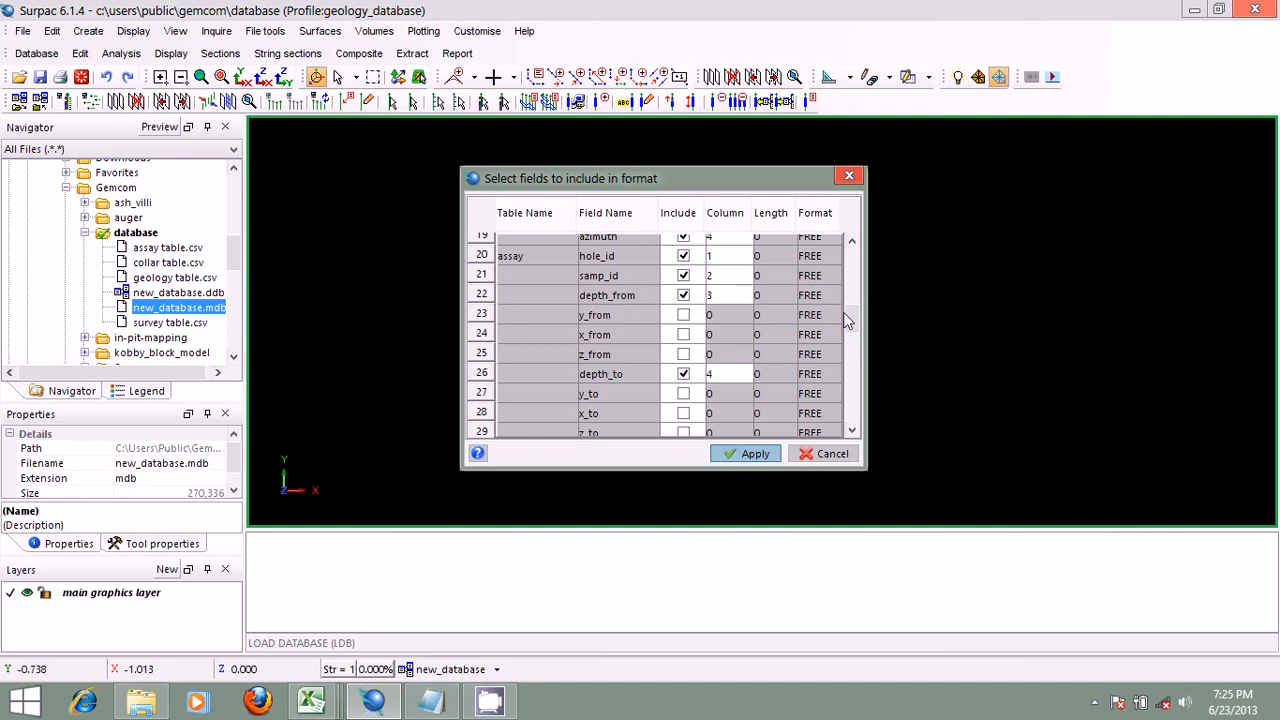
pyautogui.moveTo(849, 309); pyautogui.dragTo(855, 336)
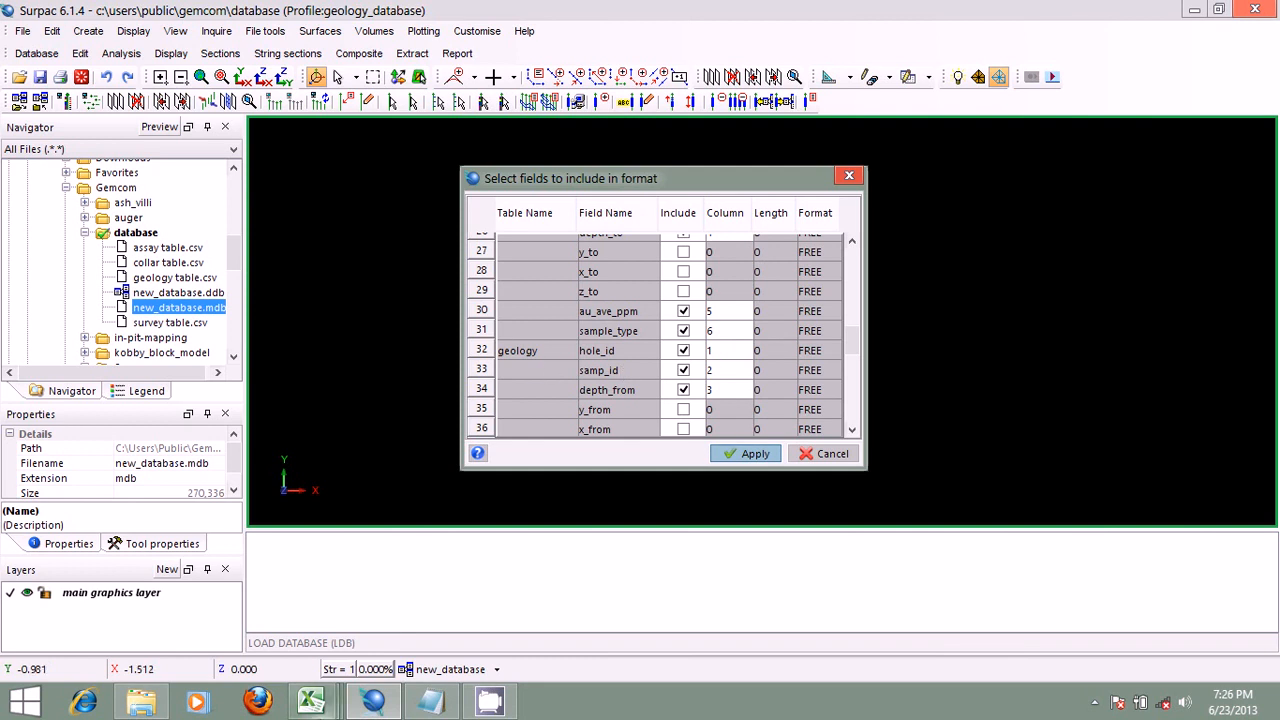
# Step: Compare the geology field column numbers in Surpac's format with the column order of the geology table in Excel
pyautogui.moveTo(311, 700)
pyautogui.click(529, 600)
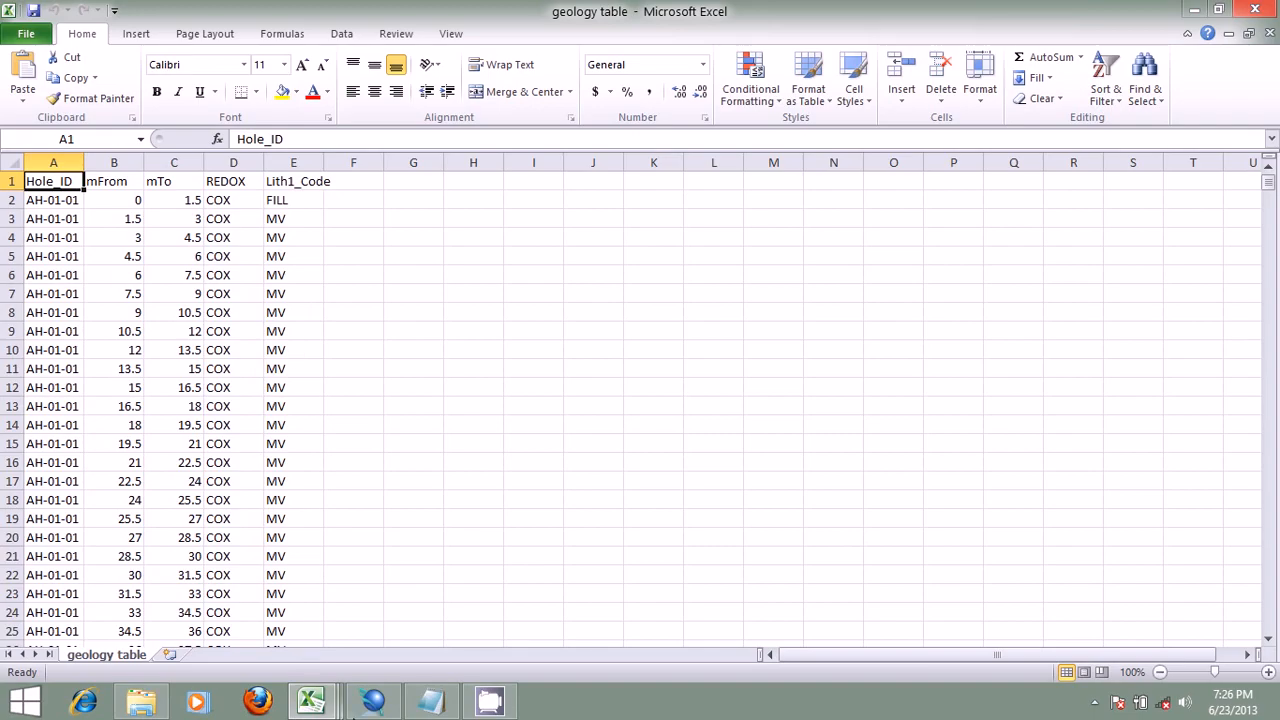
pyautogui.click(373, 700)
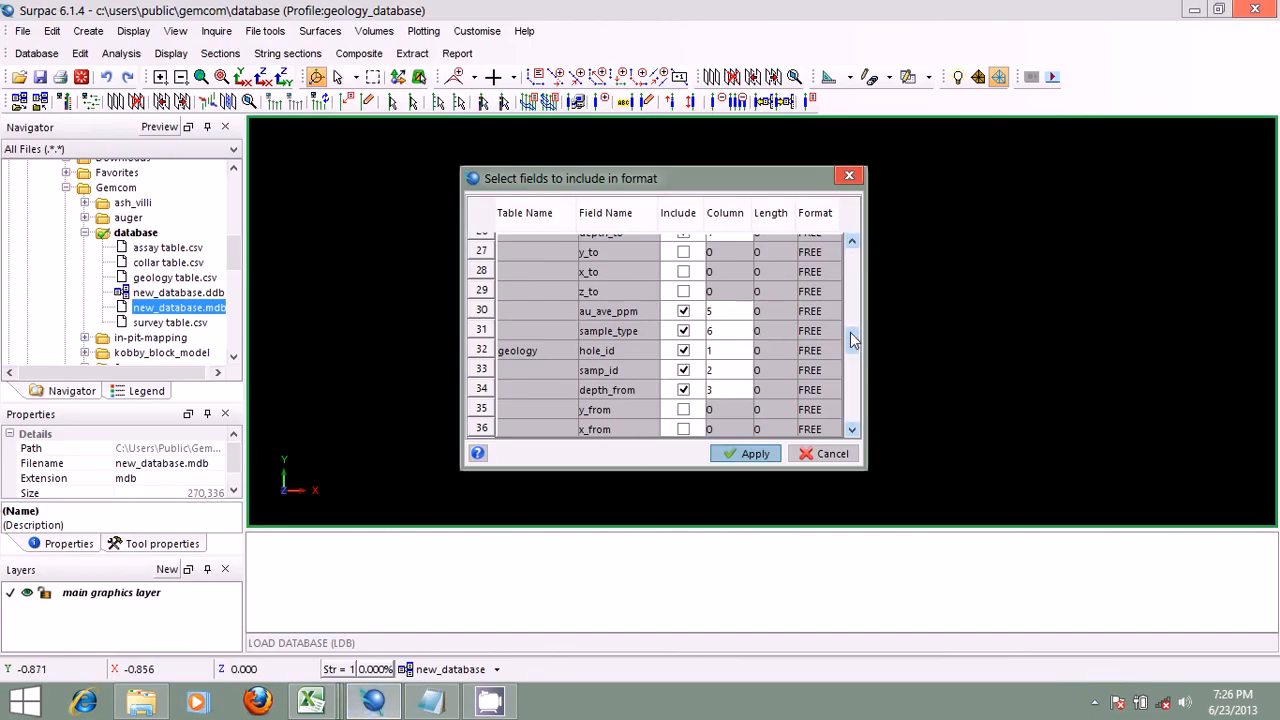
pyautogui.scroll(-1, 850, 335)
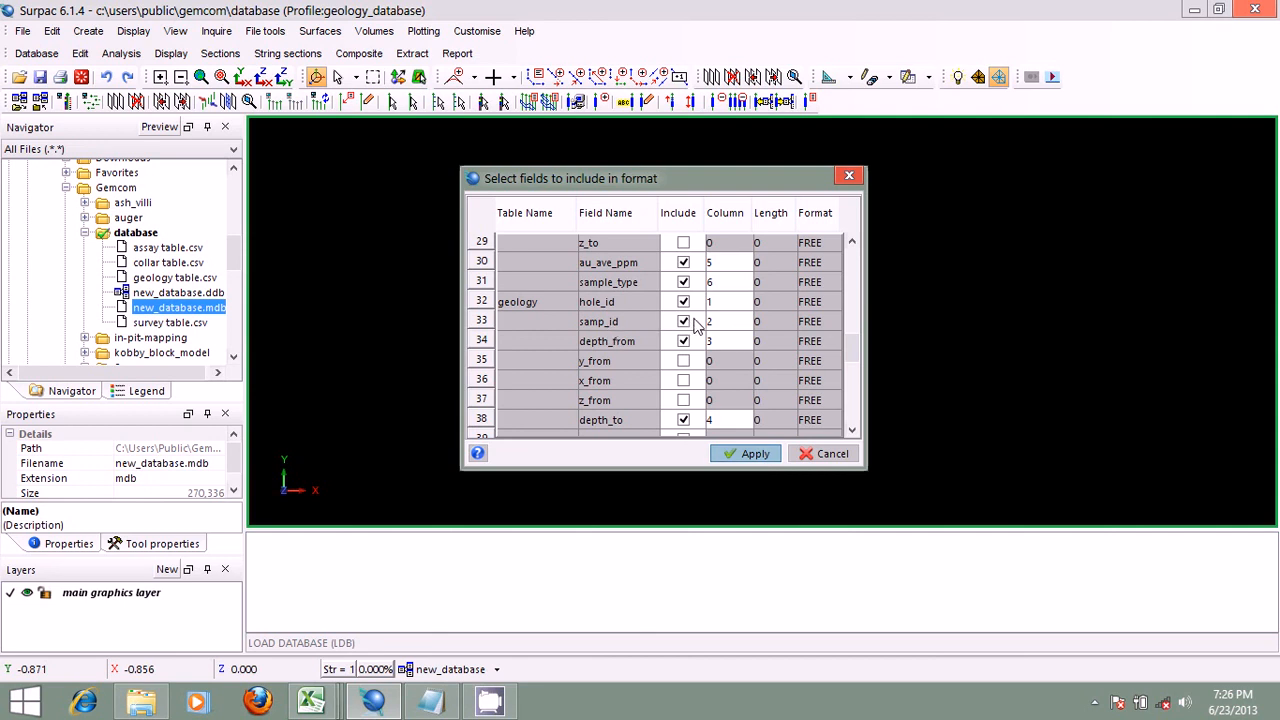
pyautogui.click(331, 700)
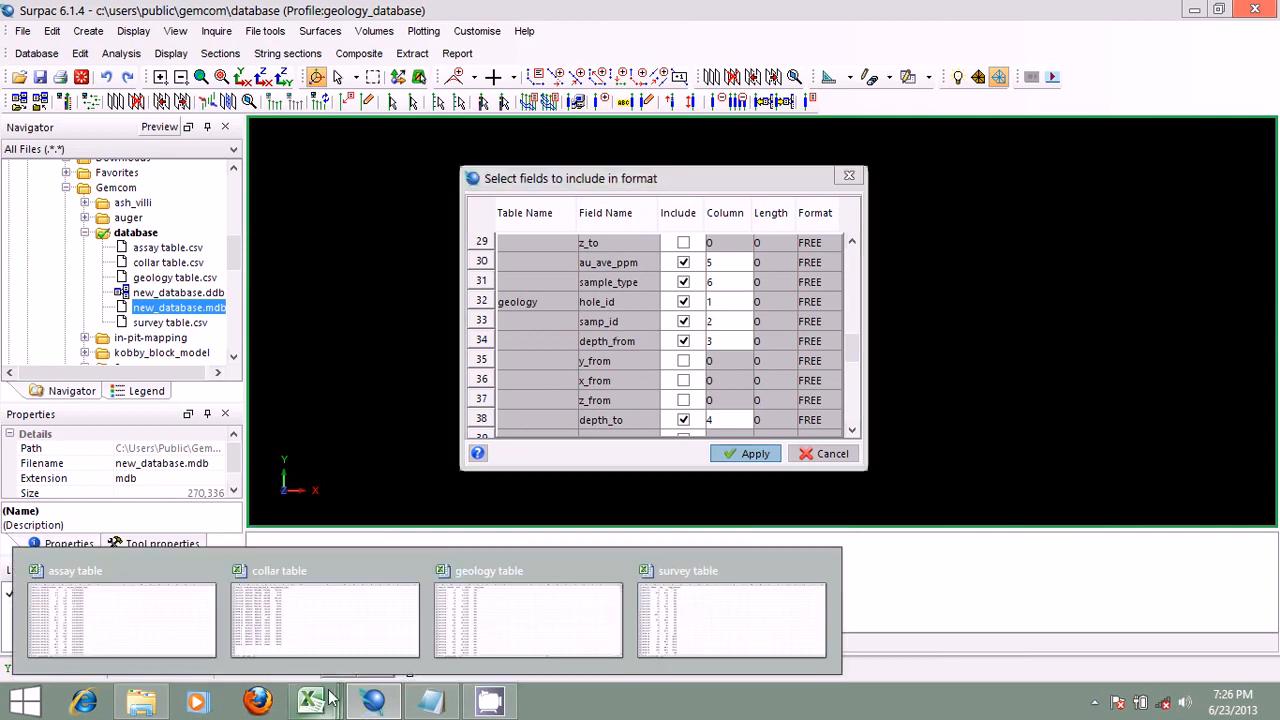
pyautogui.click(491, 600)
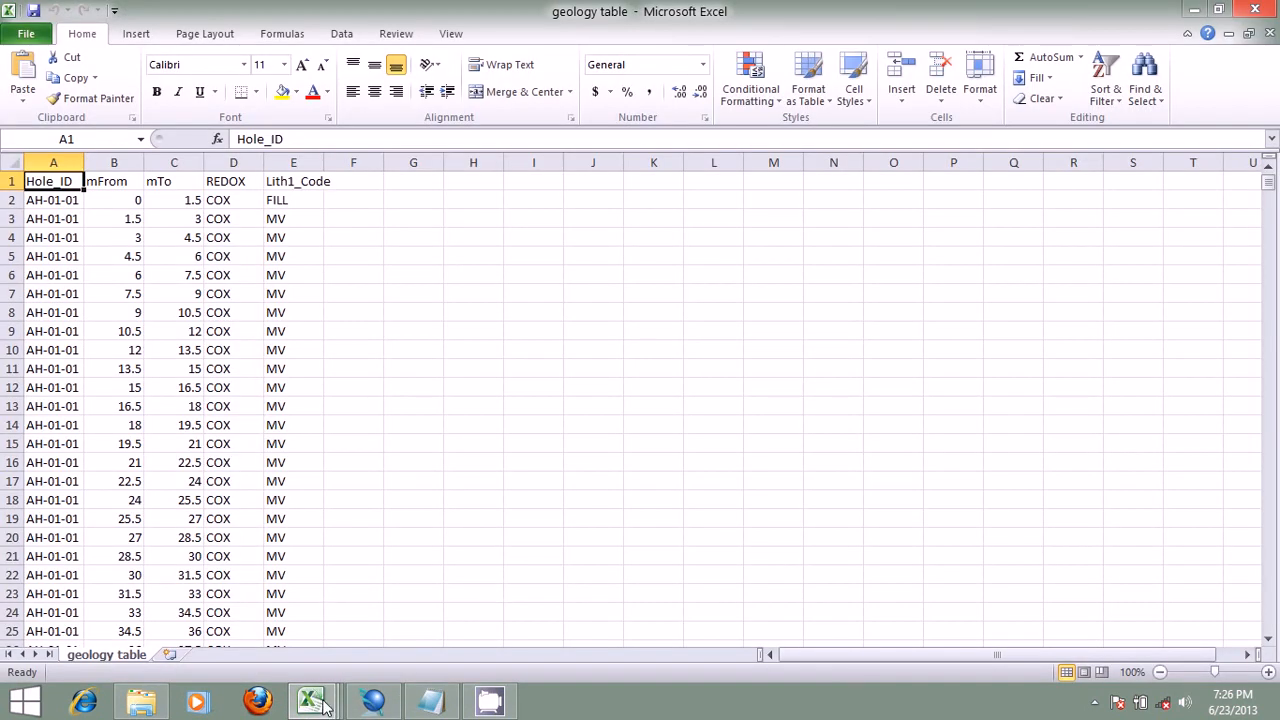
pyautogui.click(372, 700)
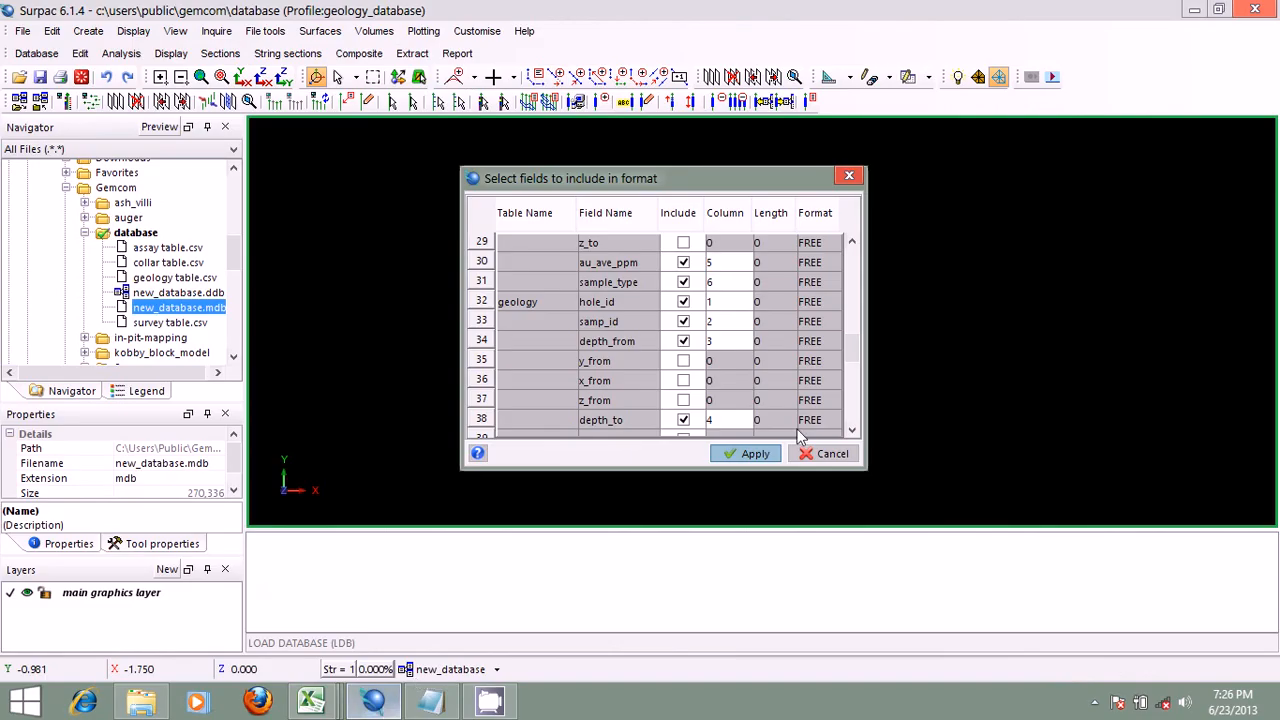
# Step: Exclude the geology table's samp_id field and set depth_from to column 2 and depth_to to column 3
pyautogui.doubleClick(730, 322)
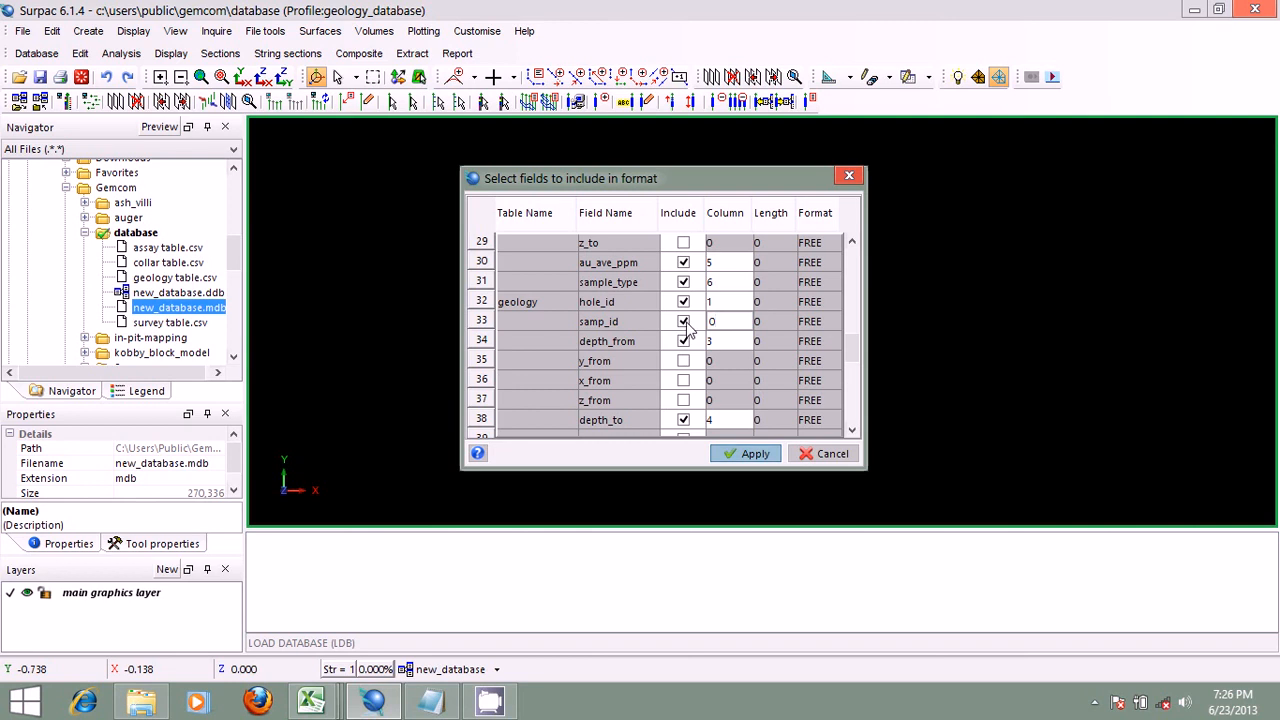
pyautogui.click(683, 321)
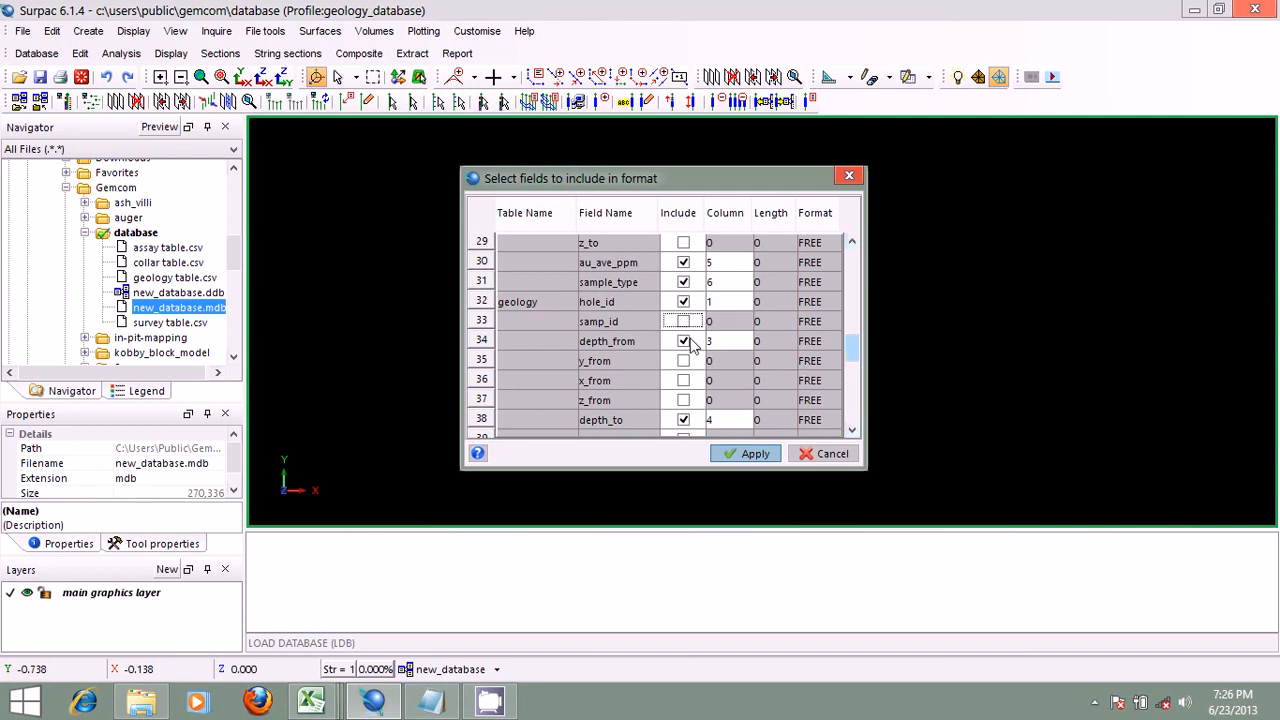
pyautogui.click(730, 340)
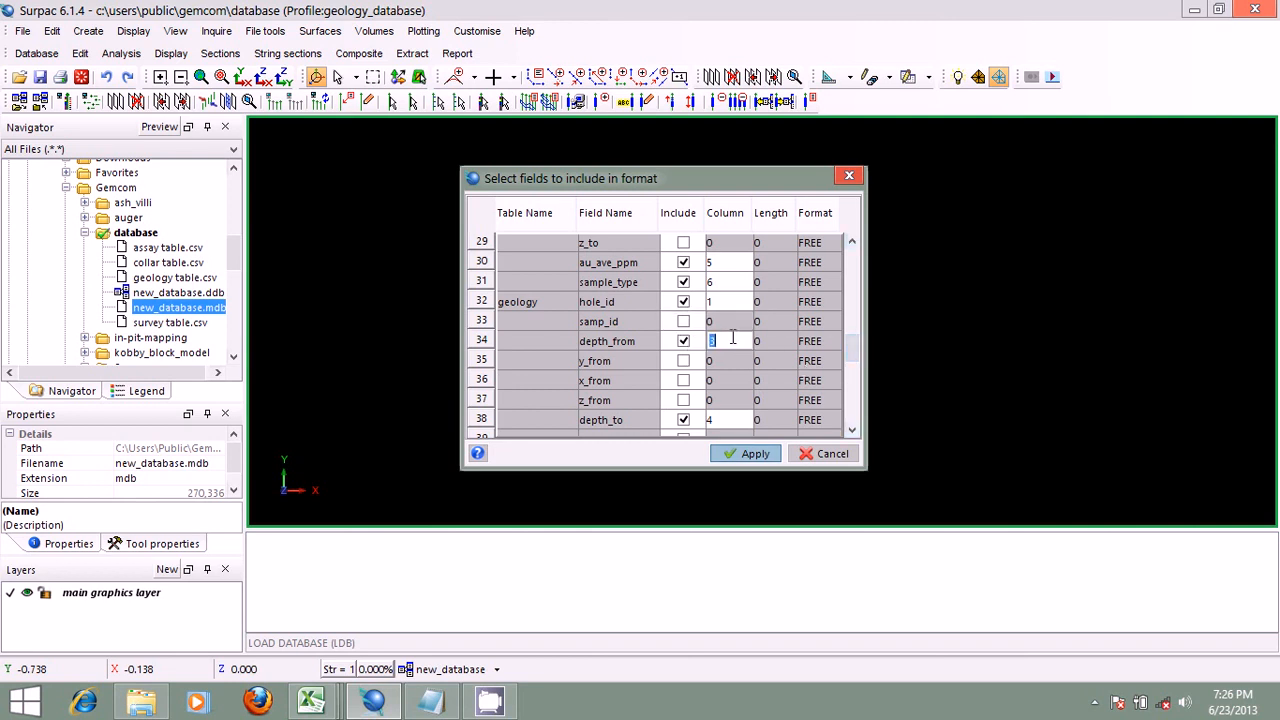
pyautogui.write('2')
pyautogui.moveTo(849, 342); pyautogui.dragTo(851, 353)
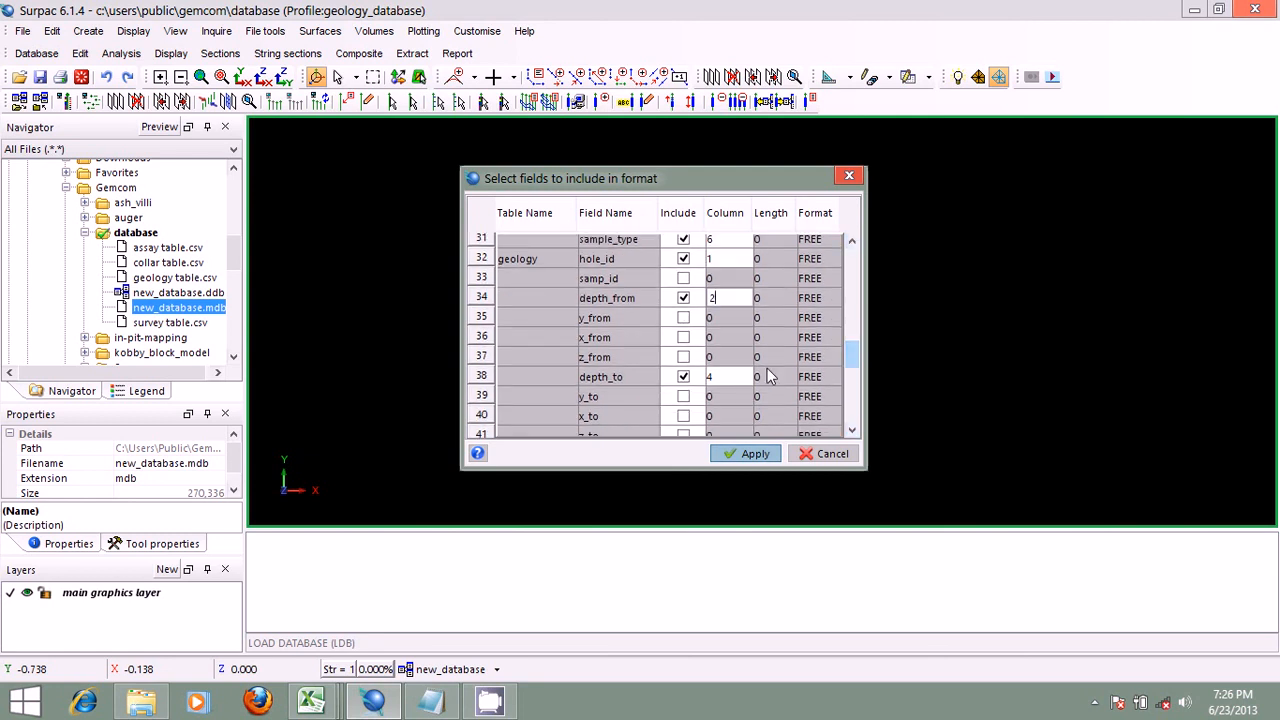
pyautogui.click(725, 383)
pyautogui.write('3')
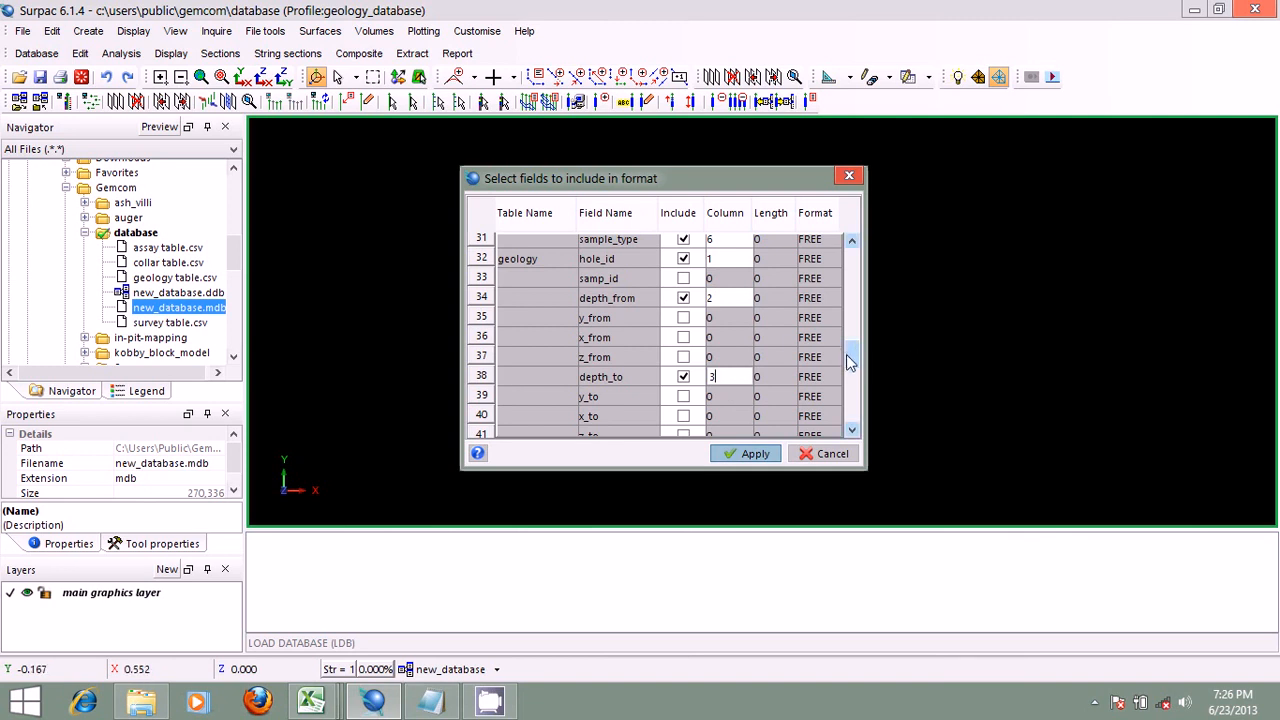
# Step: Set the geology table's redox field to column 4 and its lithology field to column 5
pyautogui.moveTo(848, 362); pyautogui.dragTo(849, 380)
pyautogui.click(728, 351)
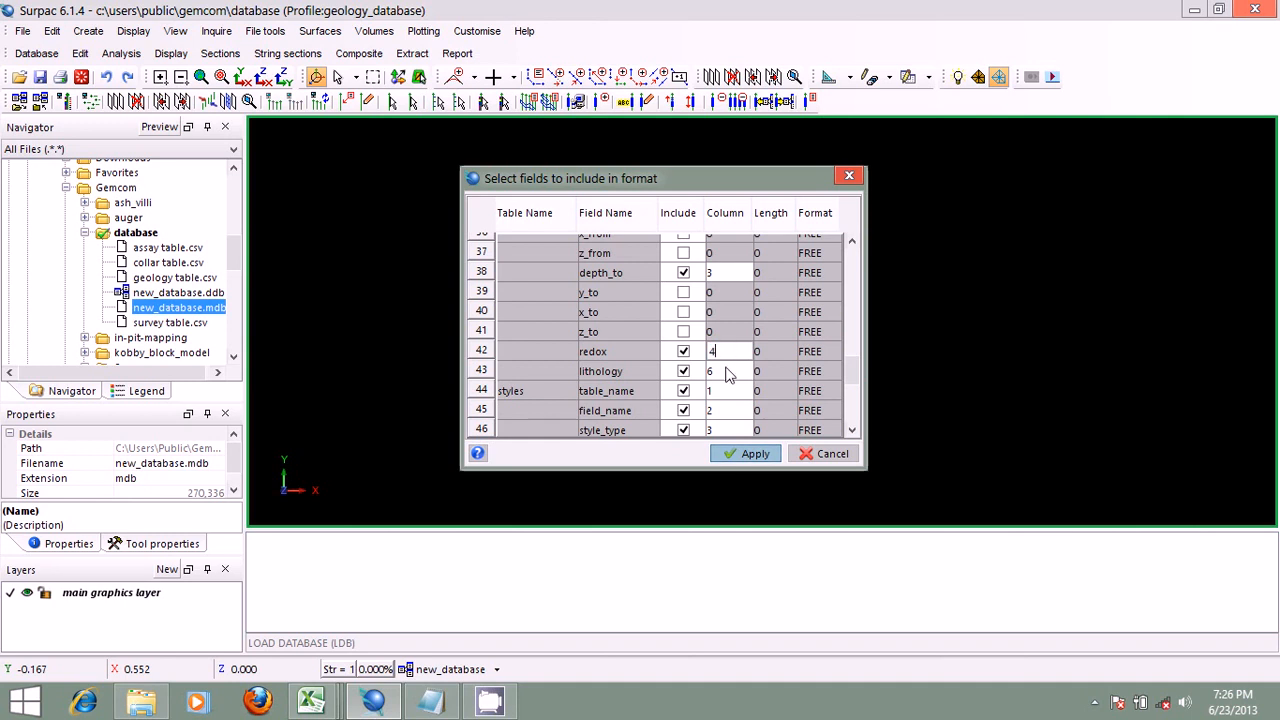
pyautogui.click(726, 371)
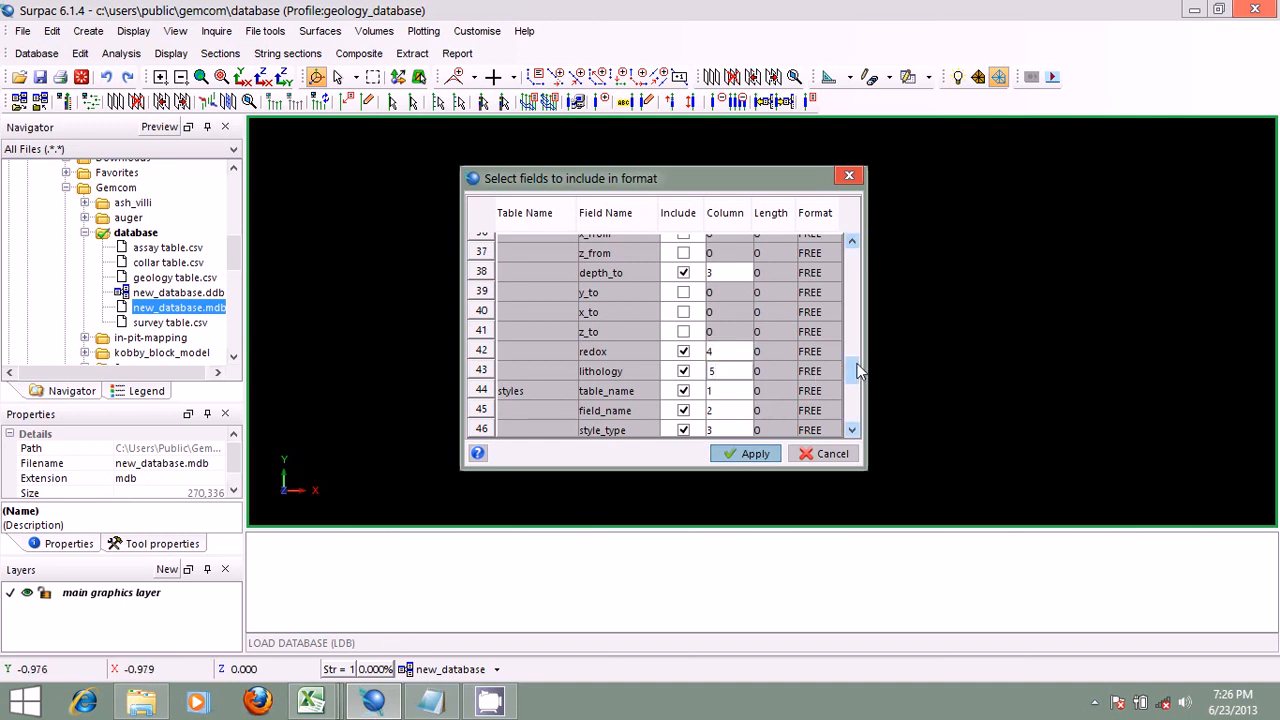
# Step: Review the geology field columns, apply the field selection for the format, and clear the message window
pyautogui.moveTo(857, 370)
pyautogui.mouseDown()
pyautogui.moveTo(855, 415)
pyautogui.moveTo(848, 281)
pyautogui.moveTo(851, 367)
pyautogui.mouseUp()
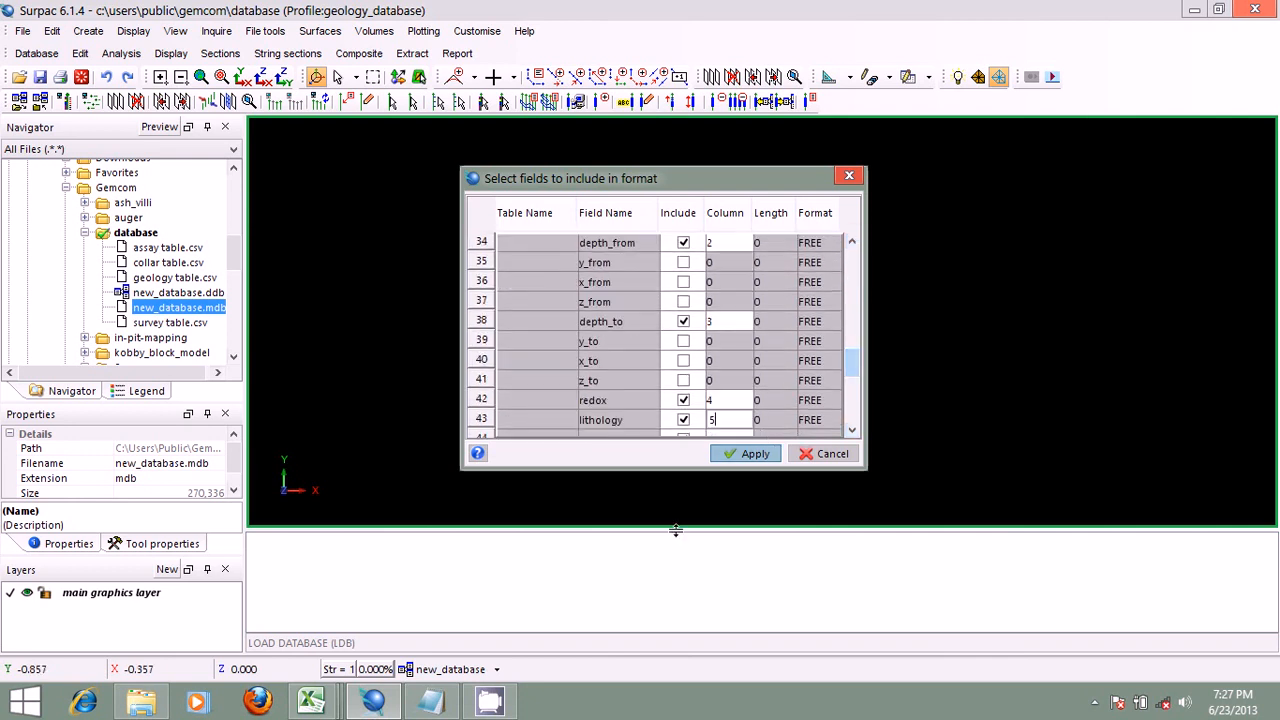
pyautogui.click(740, 454)
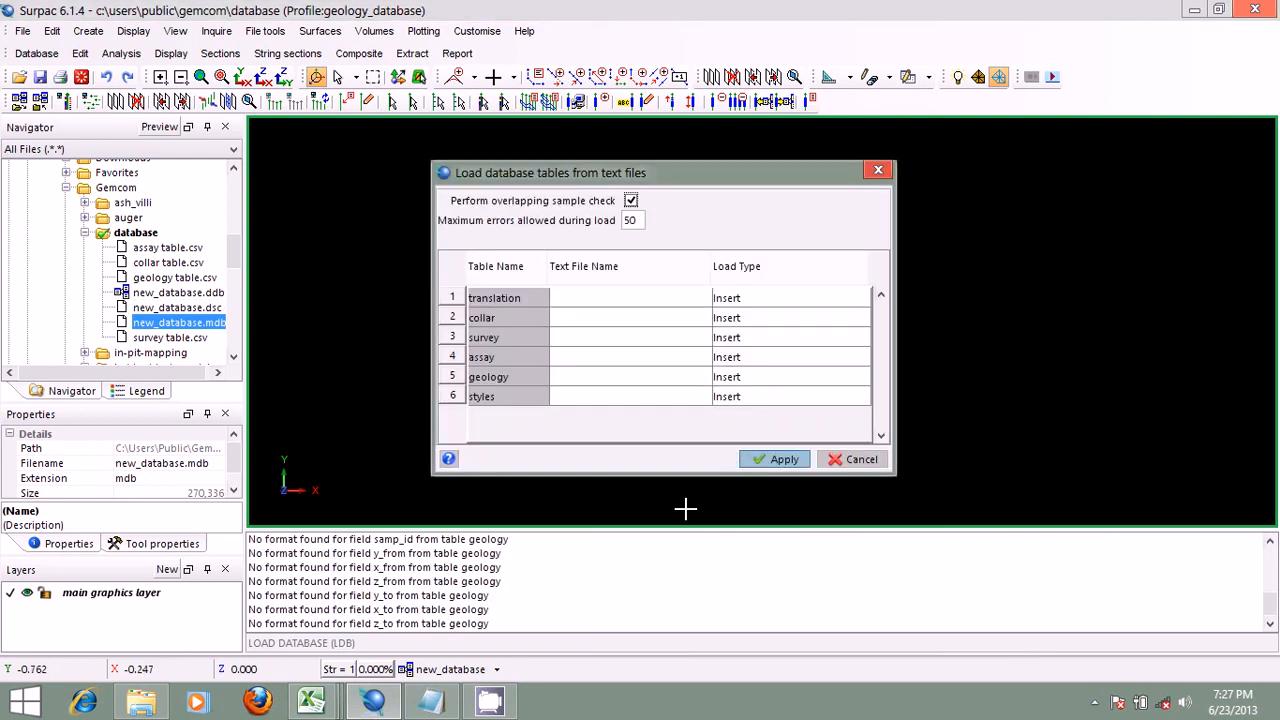
pyautogui.rightClick(630, 549)
pyautogui.click(652, 557)
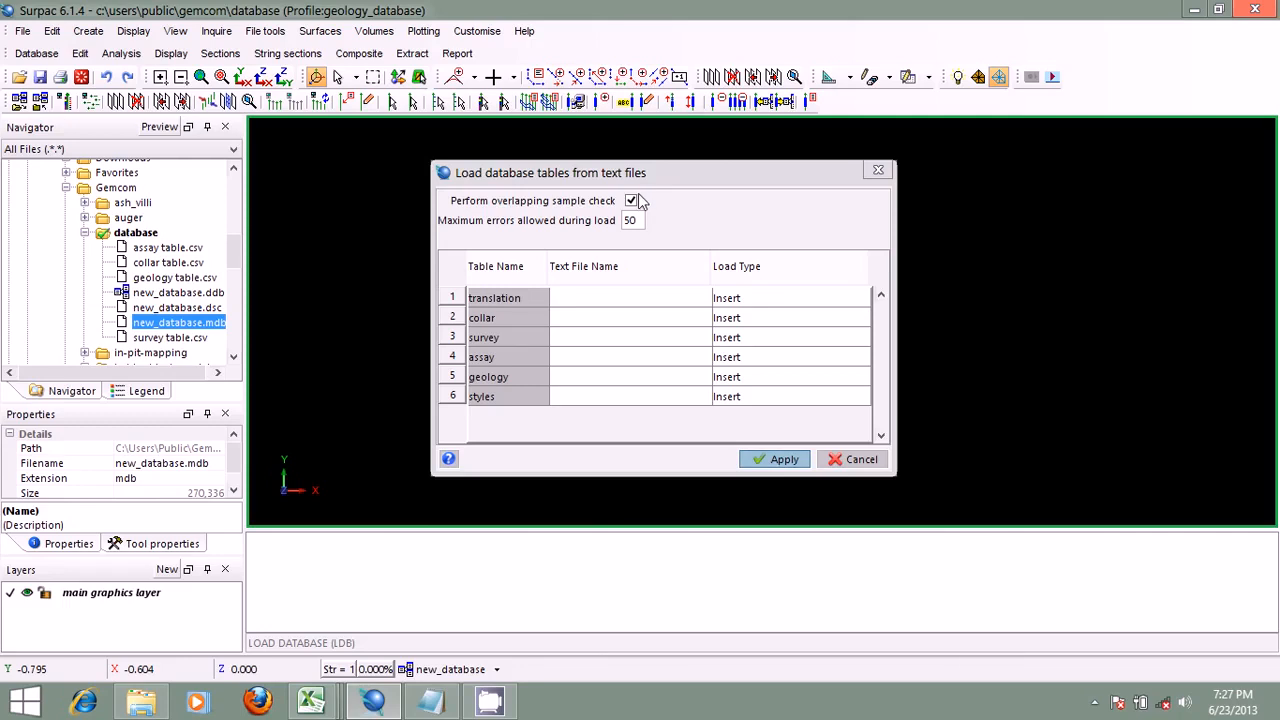
# Step: Examine the overlapping sample check and the load type options for the translation table in the table loading settings
pyautogui.click(631, 200)
pyautogui.click(631, 200)
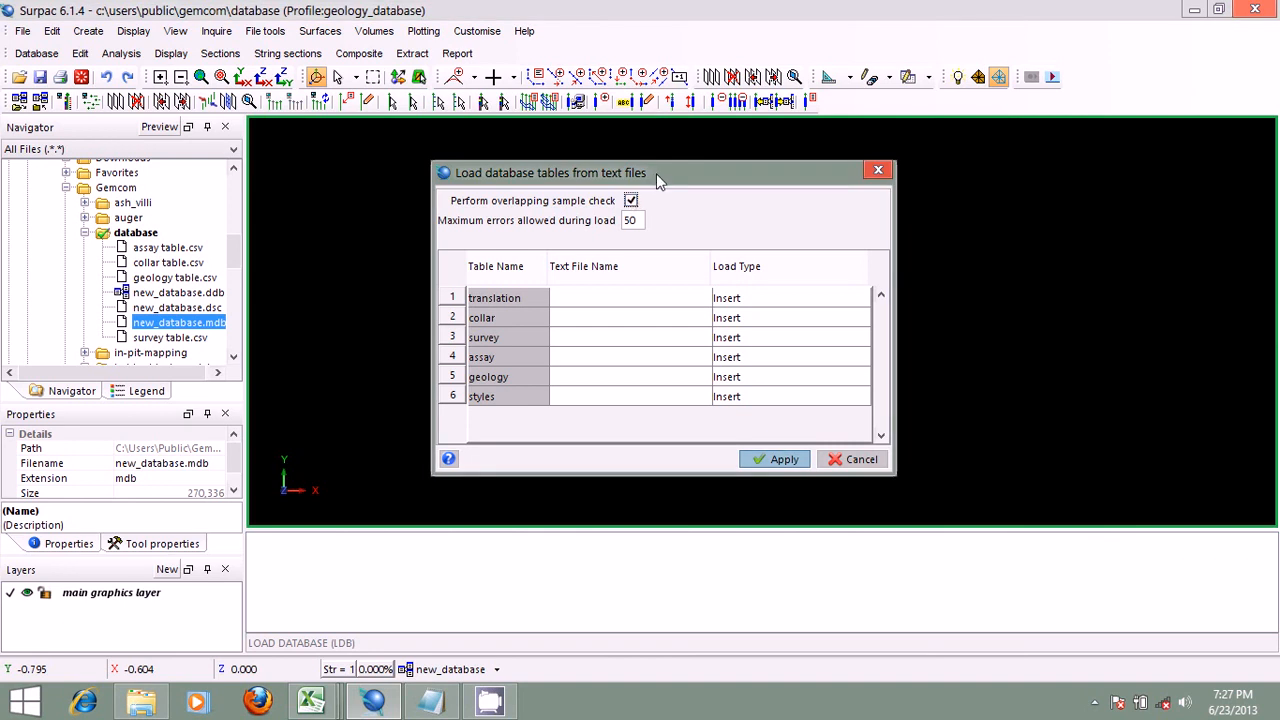
pyautogui.moveTo(656, 173); pyautogui.dragTo(712, 177)
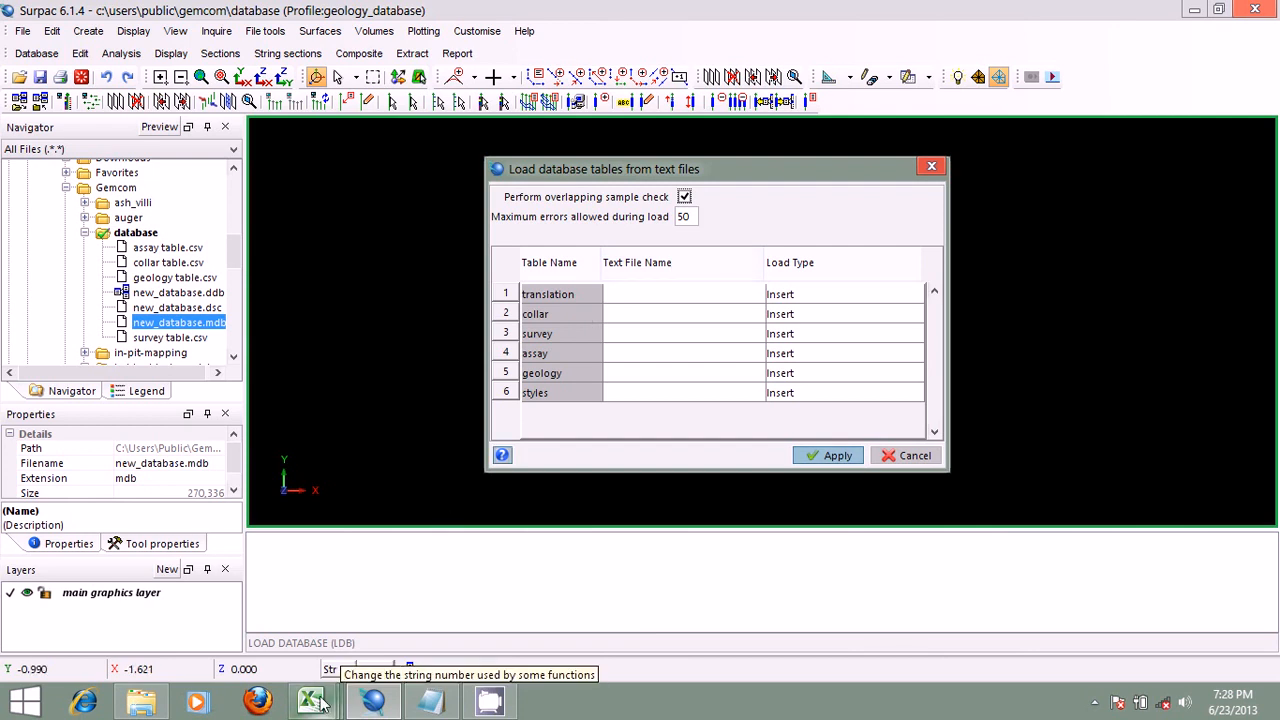
pyautogui.moveTo(315, 703)
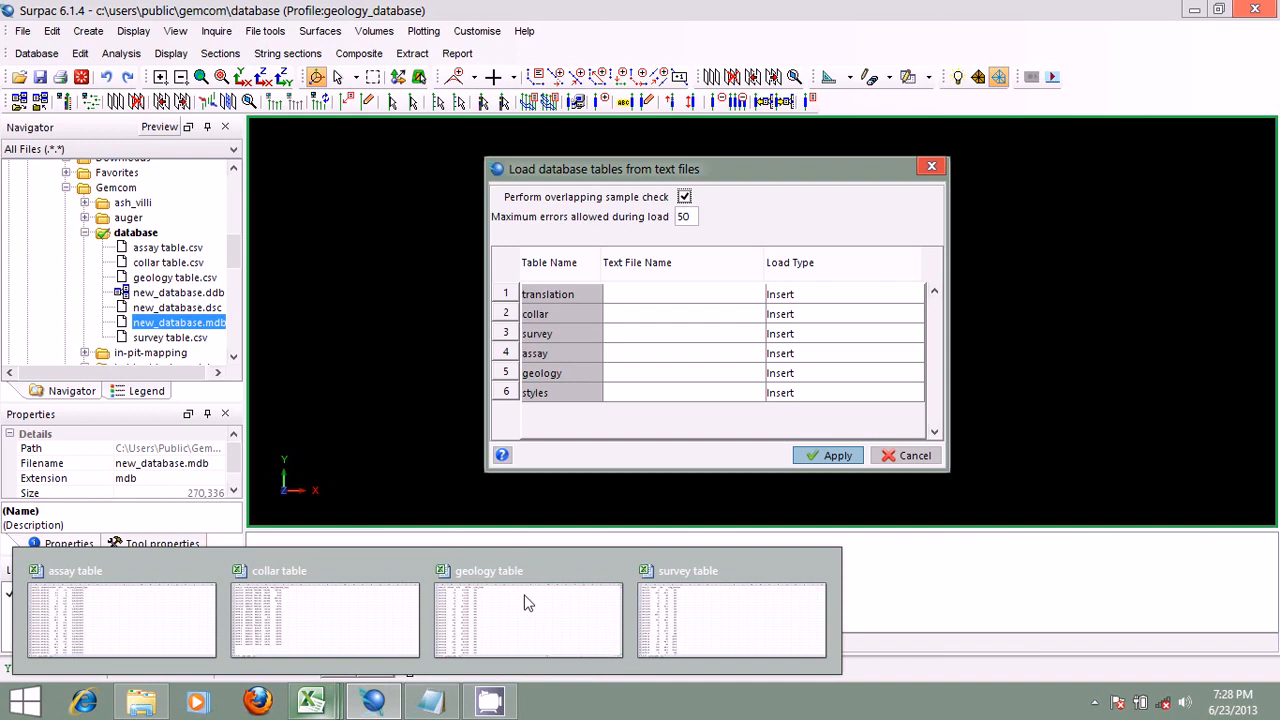
pyautogui.moveTo(690, 597)
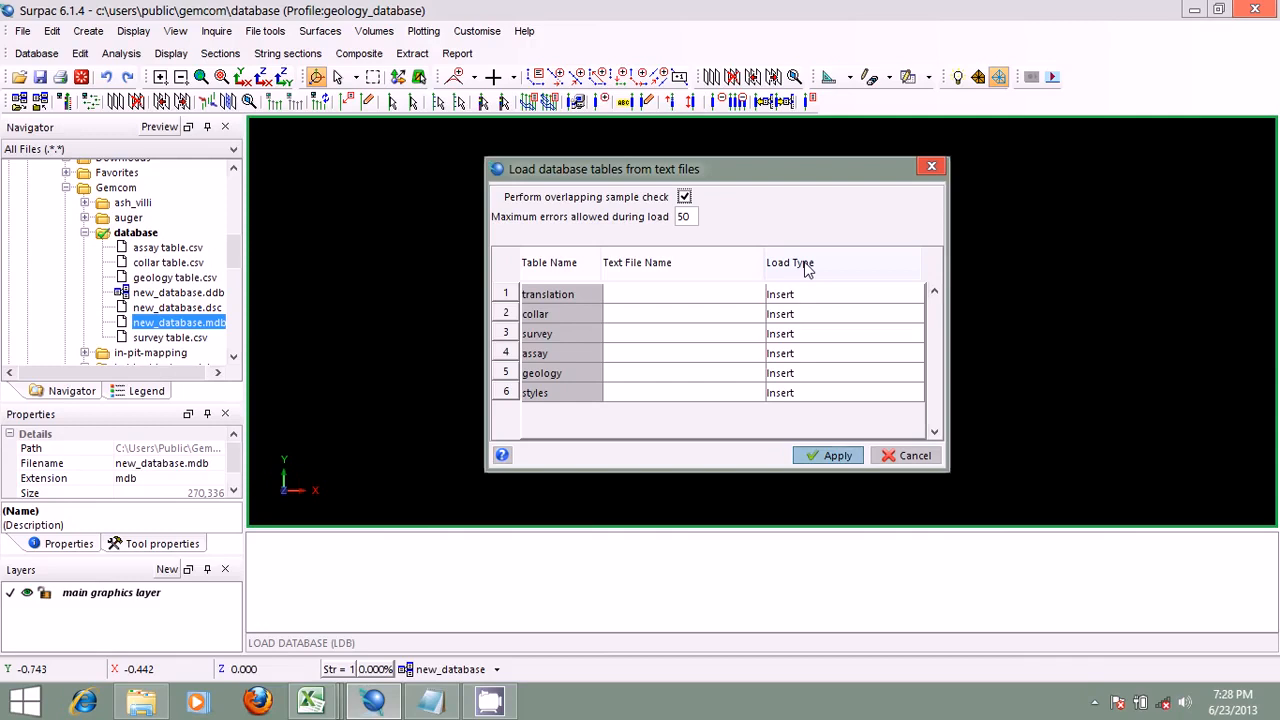
pyautogui.click(906, 295)
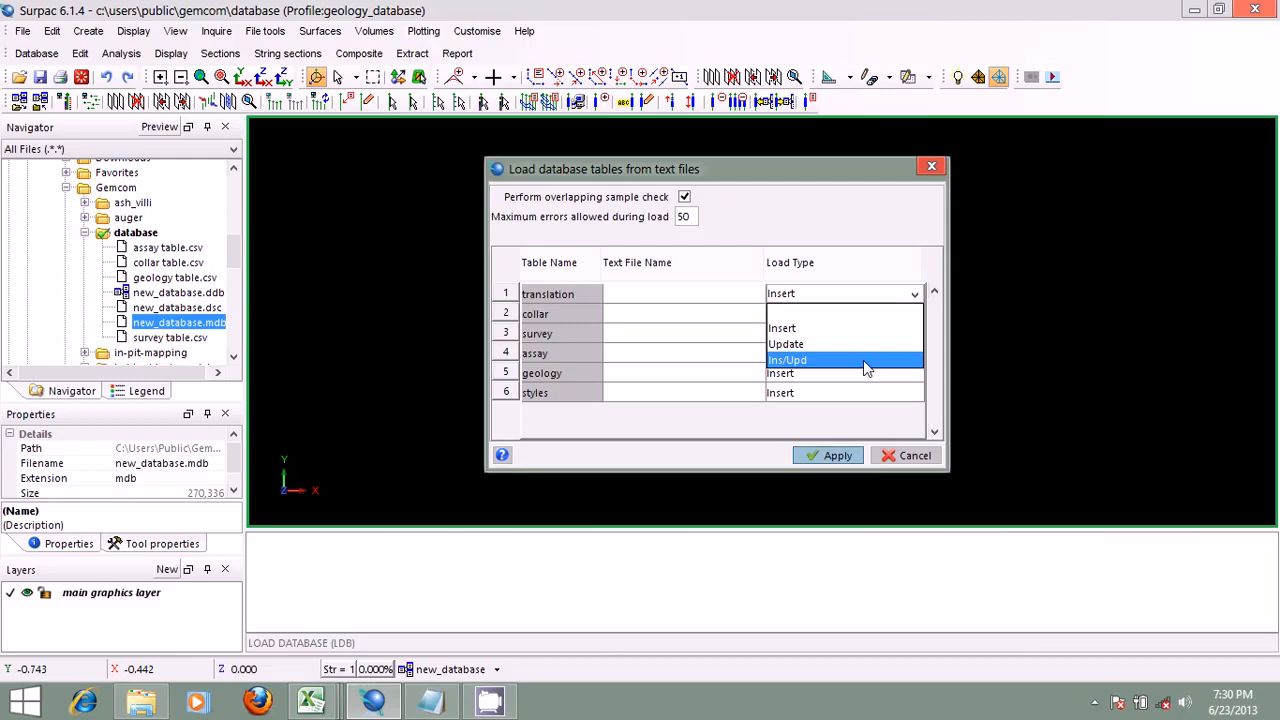
pyautogui.click(706, 169)
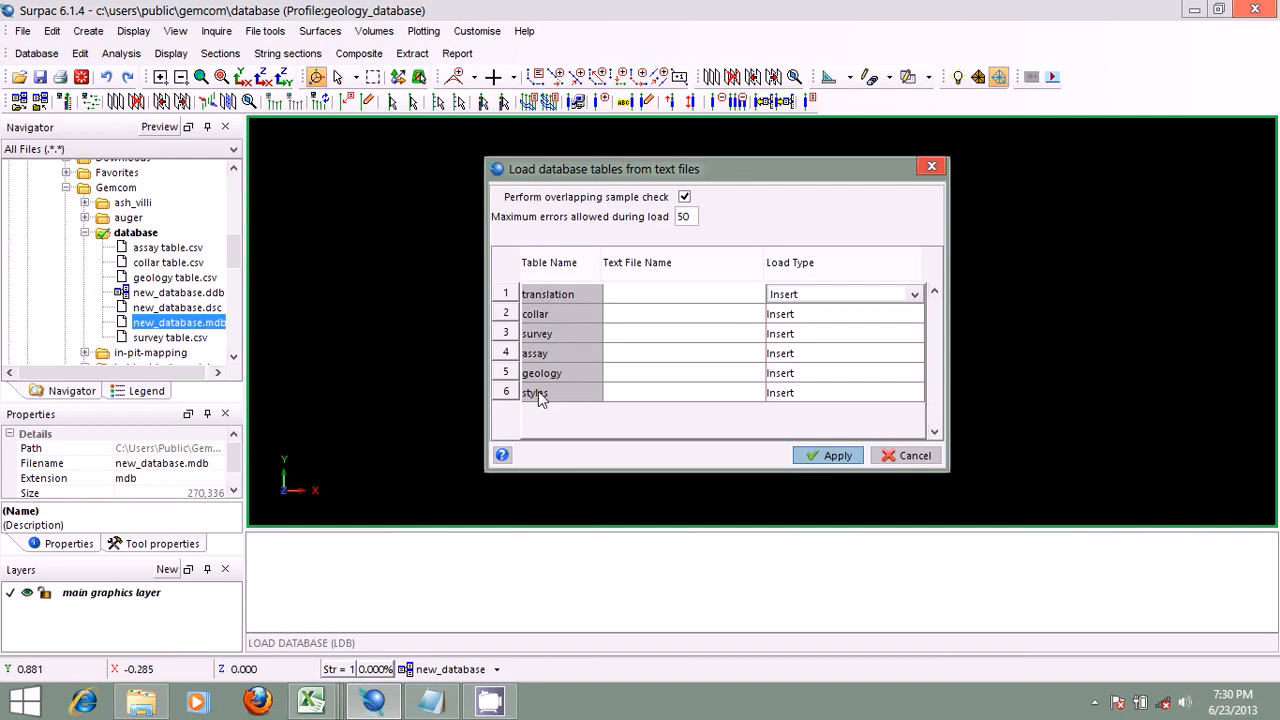
# Step: Assign collar table.csv as the text file for the collar table
pyautogui.doubleClick(758, 315)
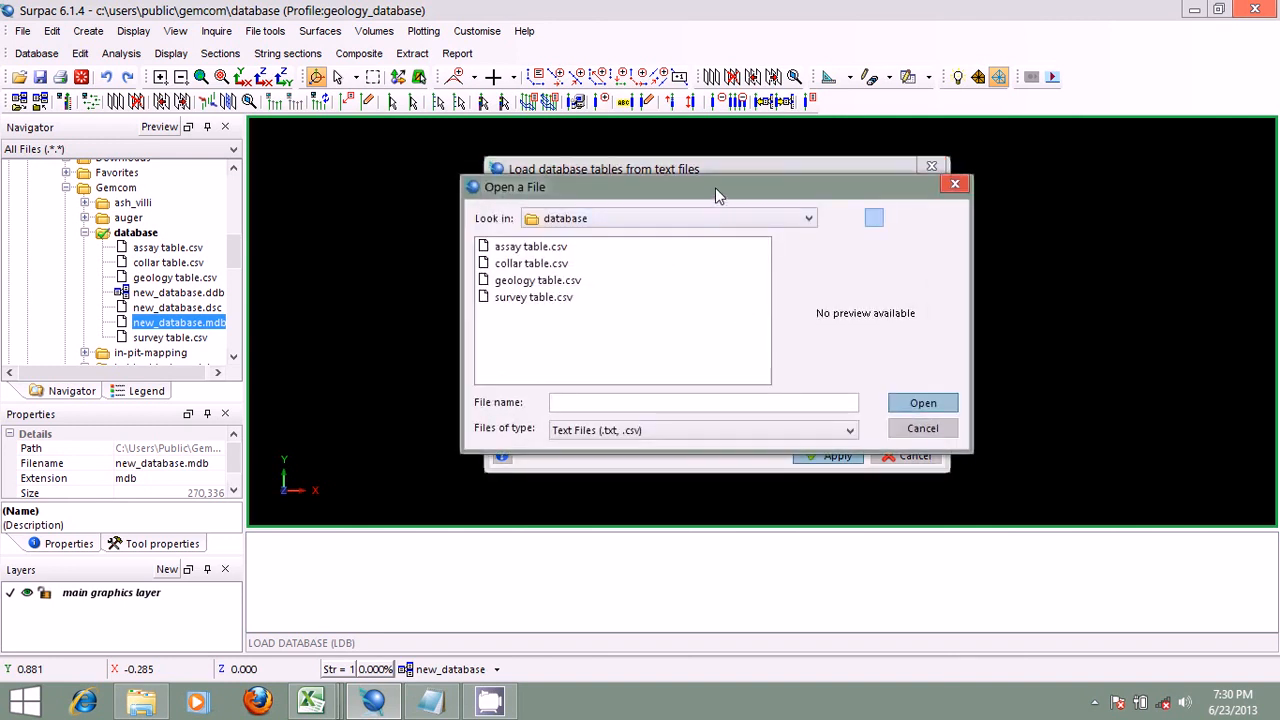
pyautogui.moveTo(715, 195); pyautogui.dragTo(845, 386)
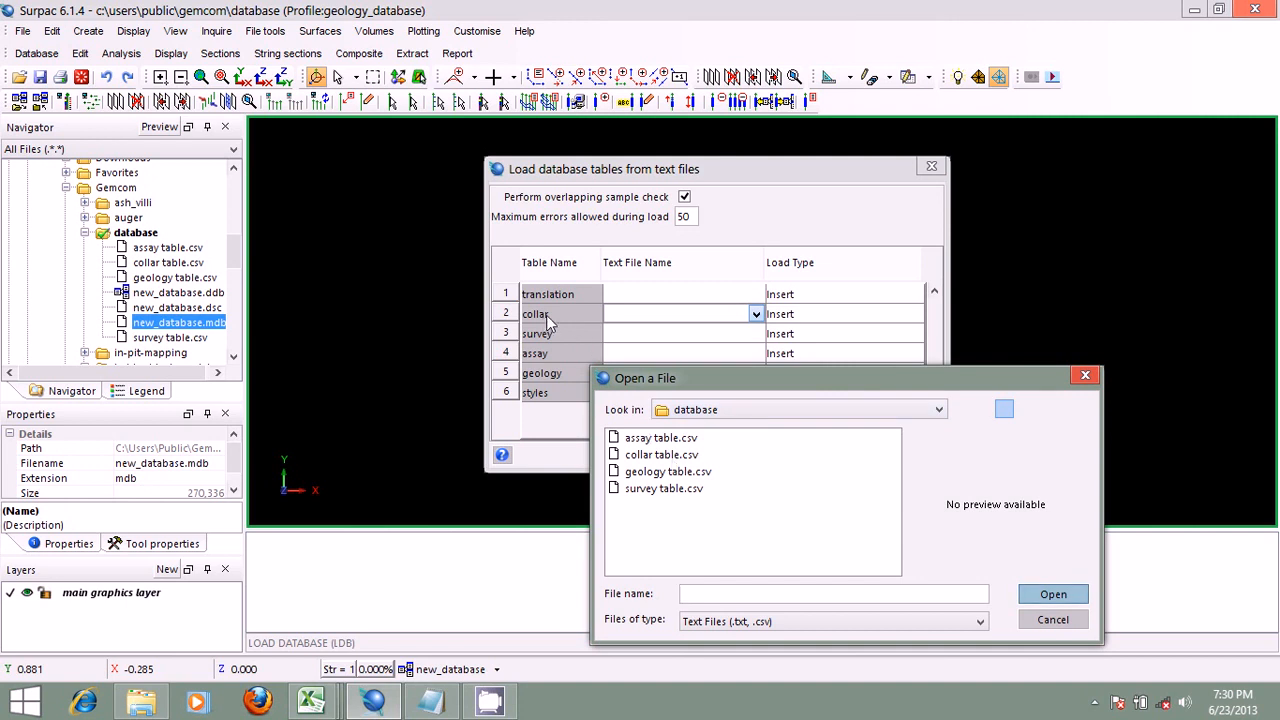
pyautogui.click(676, 456)
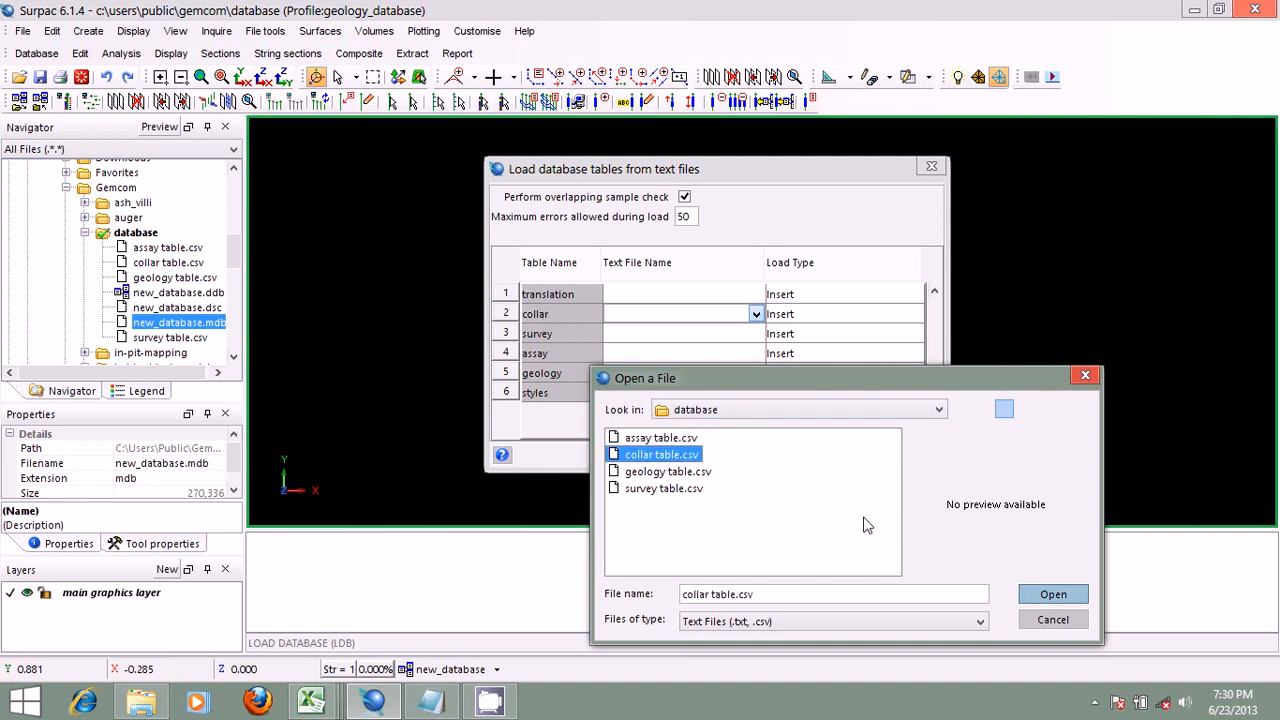
pyautogui.click(1032, 596)
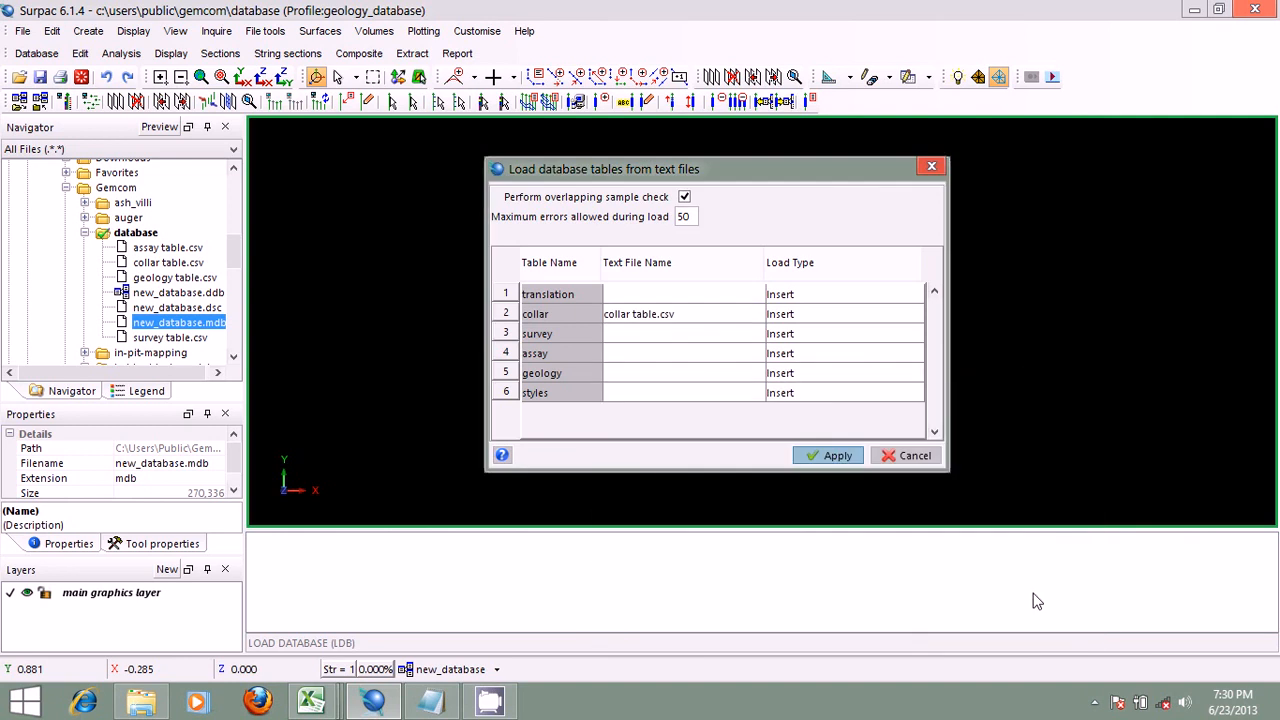
# Step: Assign survey table.csv as the text file for the survey table and assay table.csv for the assay table
pyautogui.click(762, 334)
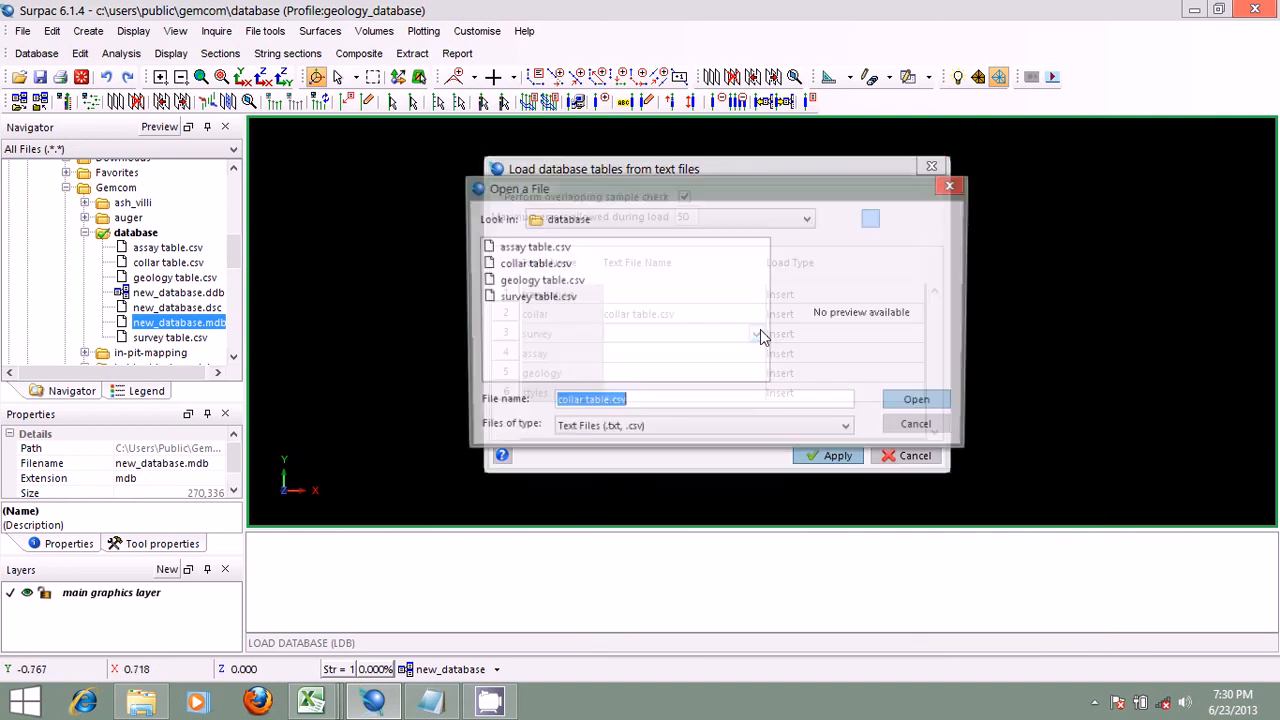
pyautogui.click(533, 297)
pyautogui.click(923, 403)
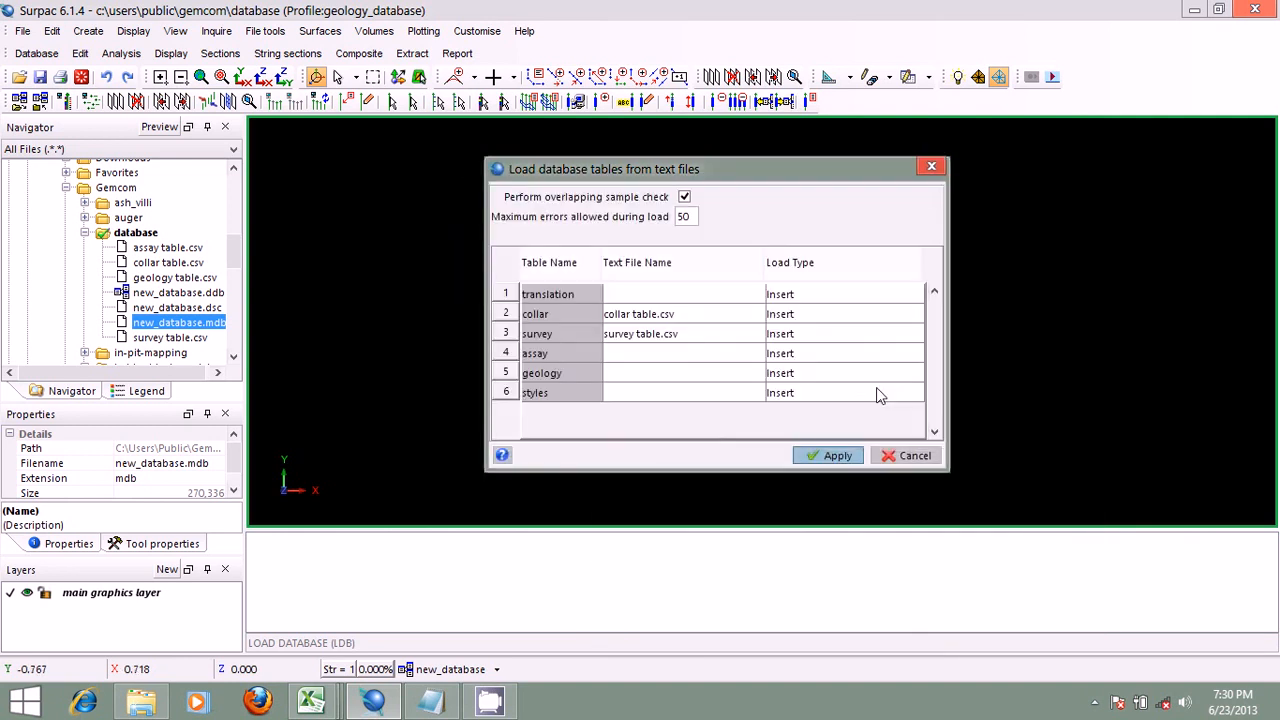
pyautogui.click(759, 354)
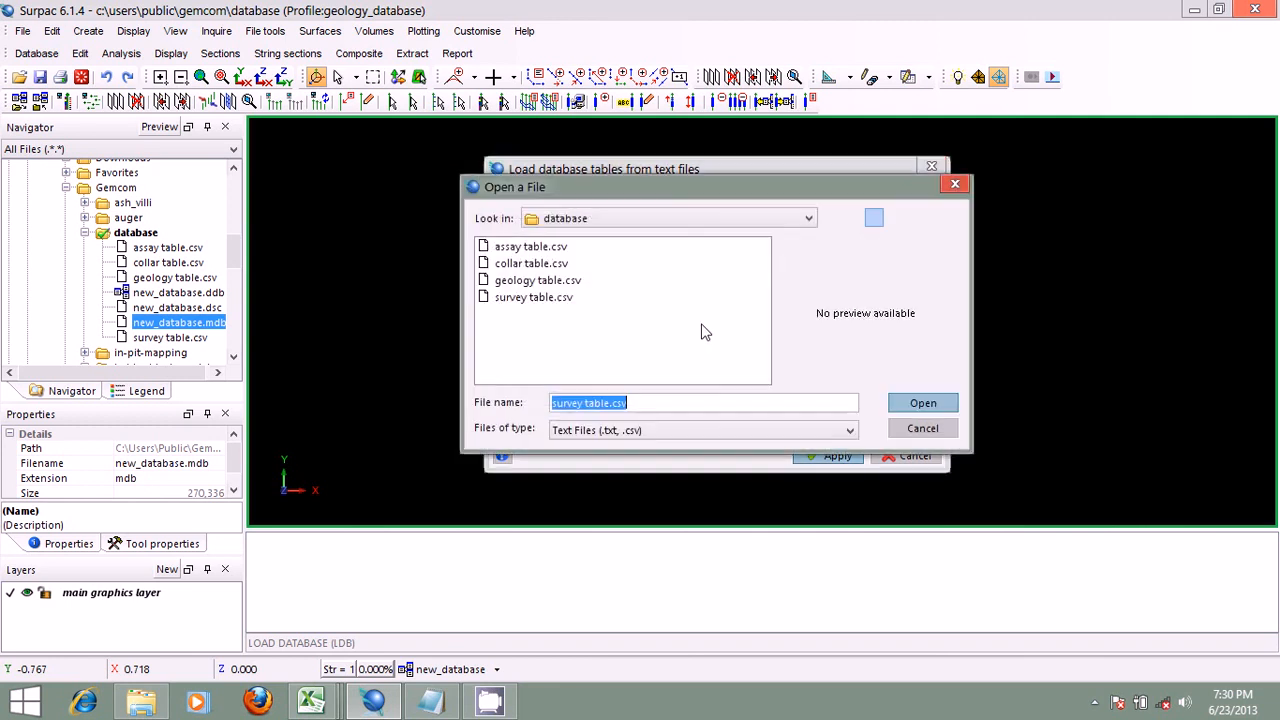
pyautogui.click(536, 248)
pyautogui.click(921, 402)
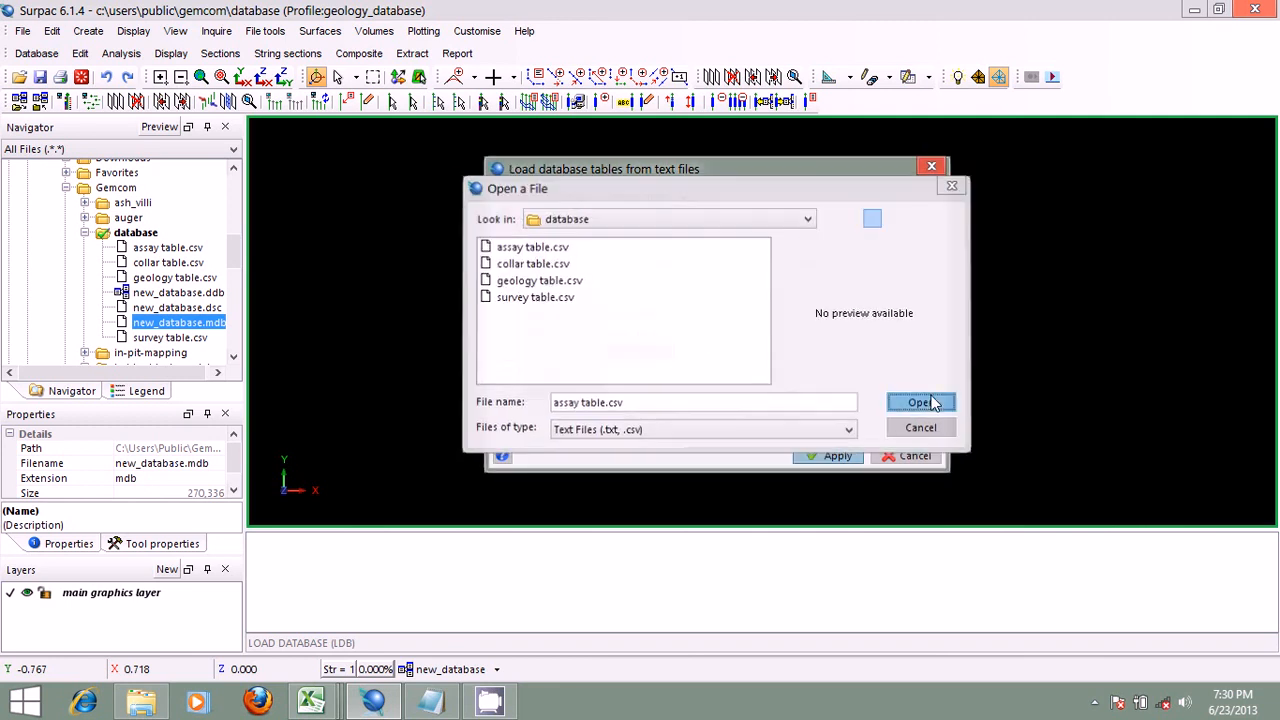
# Step: Assign geology table.csv as the text file for the geology table
pyautogui.click(755, 374)
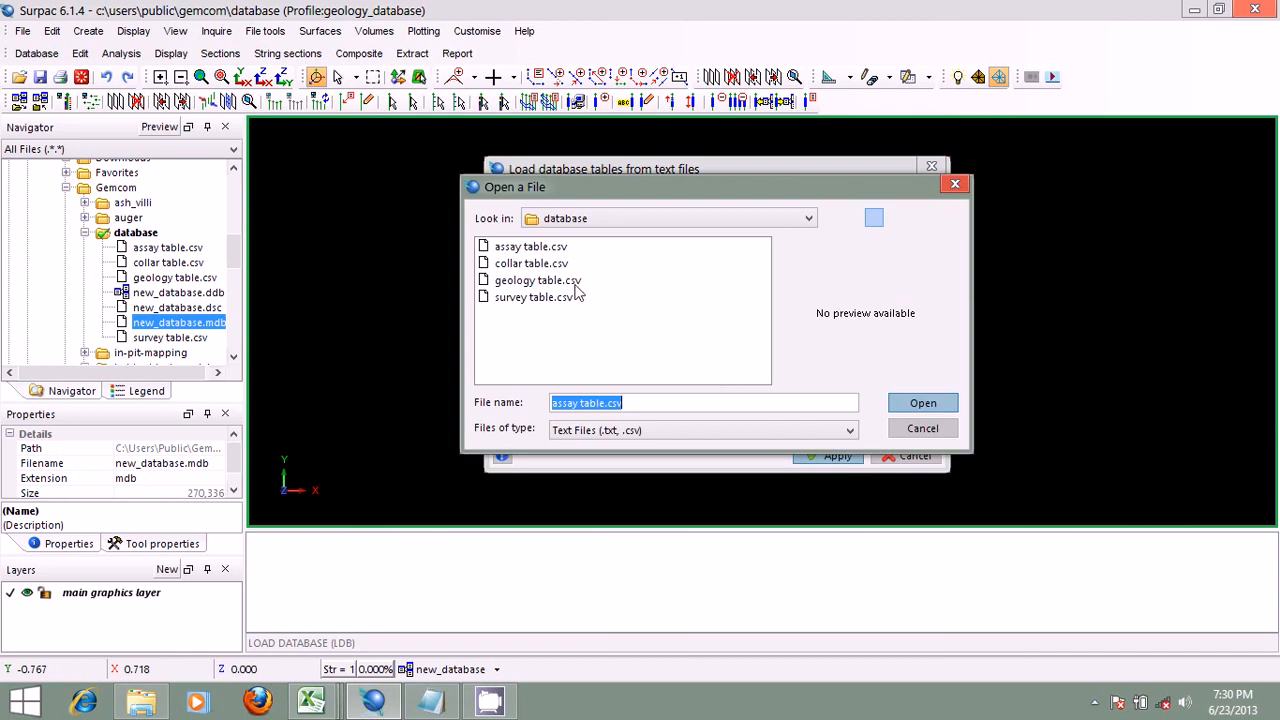
pyautogui.click(537, 280)
pyautogui.click(922, 403)
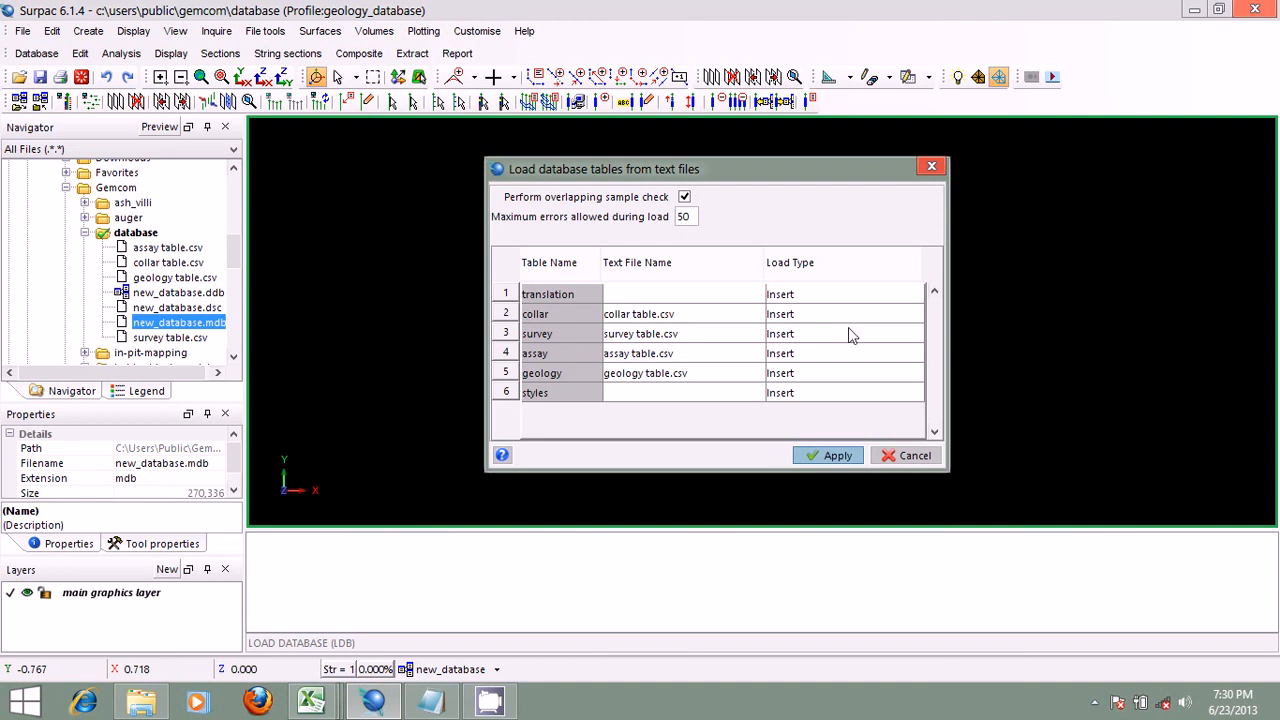
# Step: Set the load type of the collar and survey tables to Ins/Upd
pyautogui.click(913, 316)
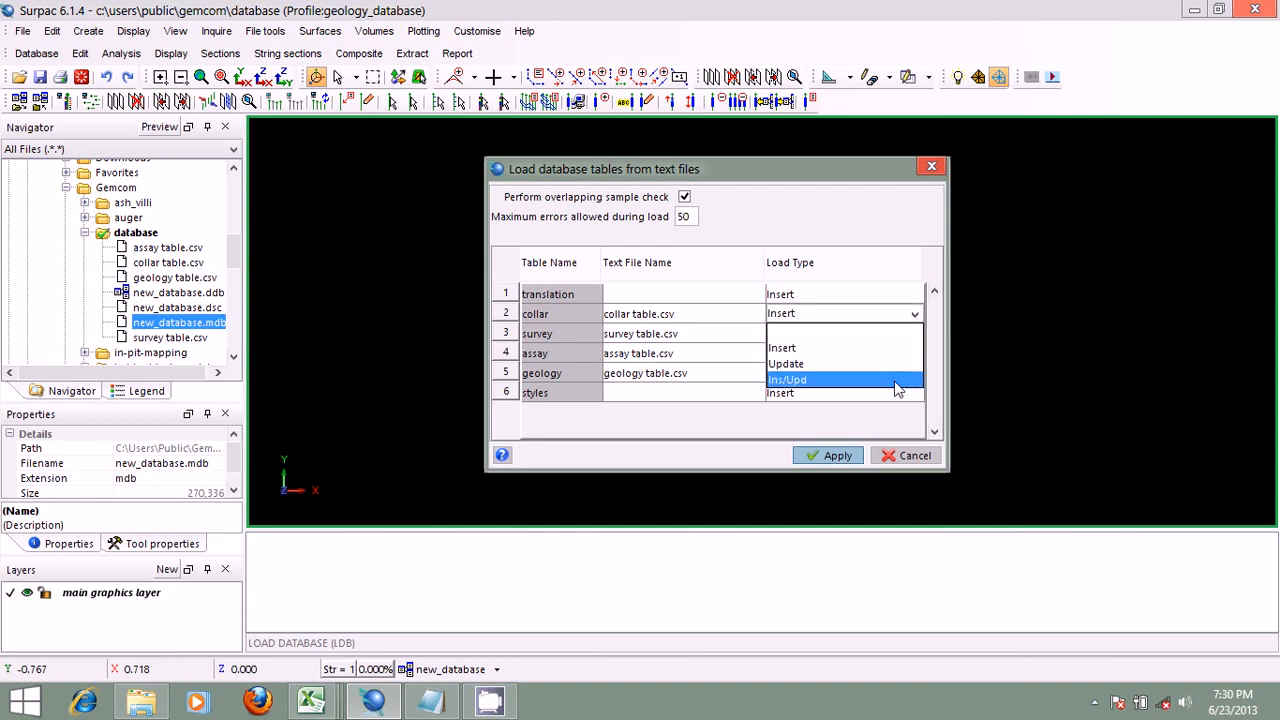
pyautogui.click(900, 383)
pyautogui.click(911, 336)
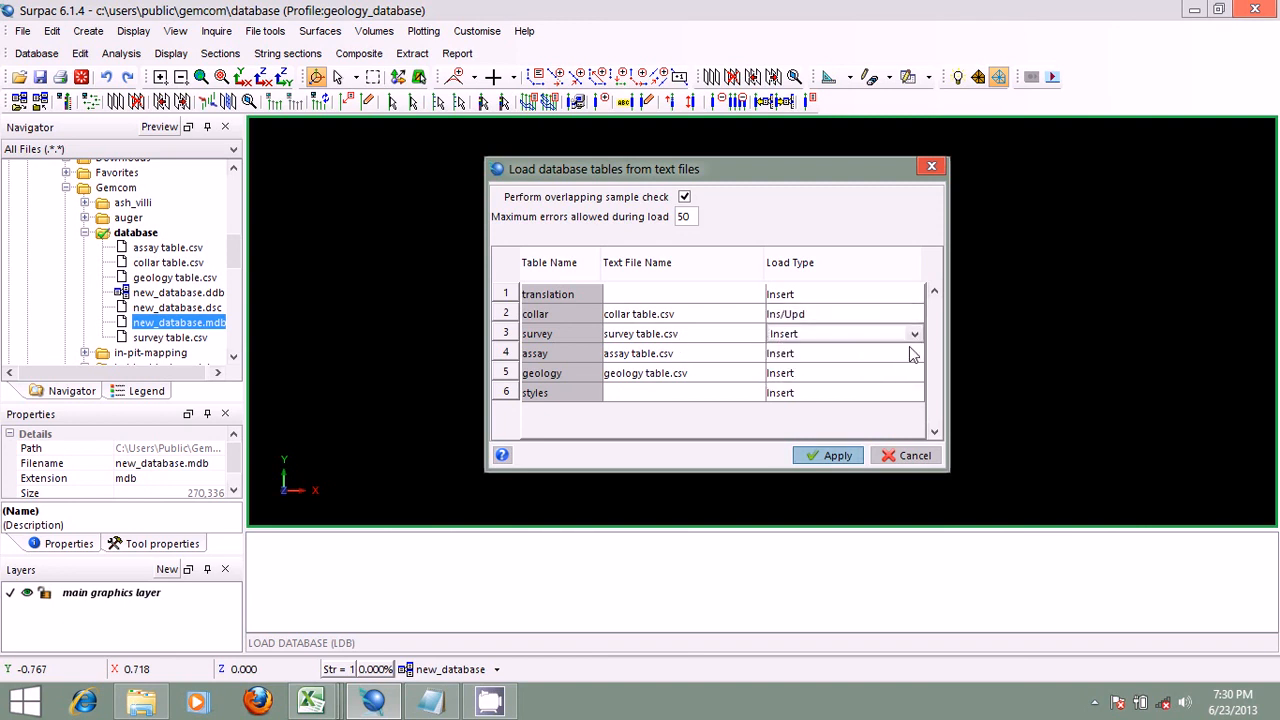
pyautogui.click(913, 334)
pyautogui.click(889, 399)
# Step: Set the load type of the assay and geology tables to Ins/Upd
pyautogui.click(912, 355)
pyautogui.click(916, 355)
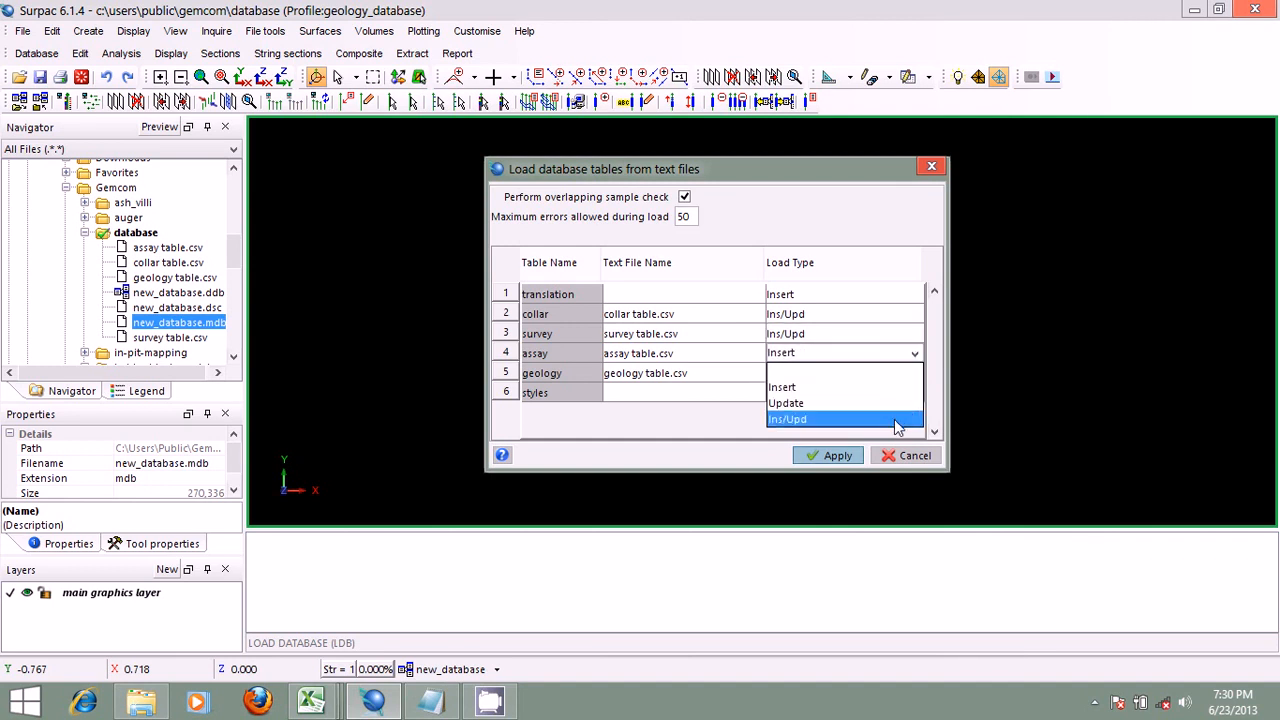
pyautogui.click(894, 420)
pyautogui.click(911, 375)
pyautogui.click(912, 374)
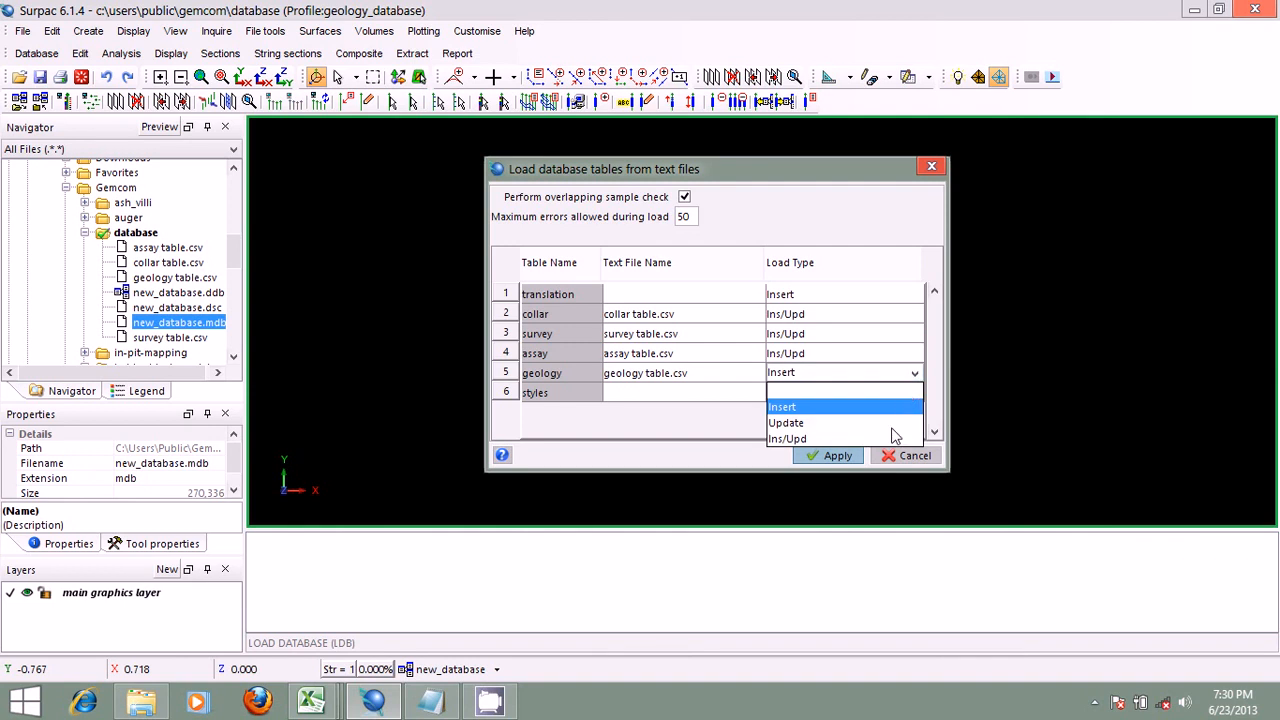
pyautogui.click(890, 440)
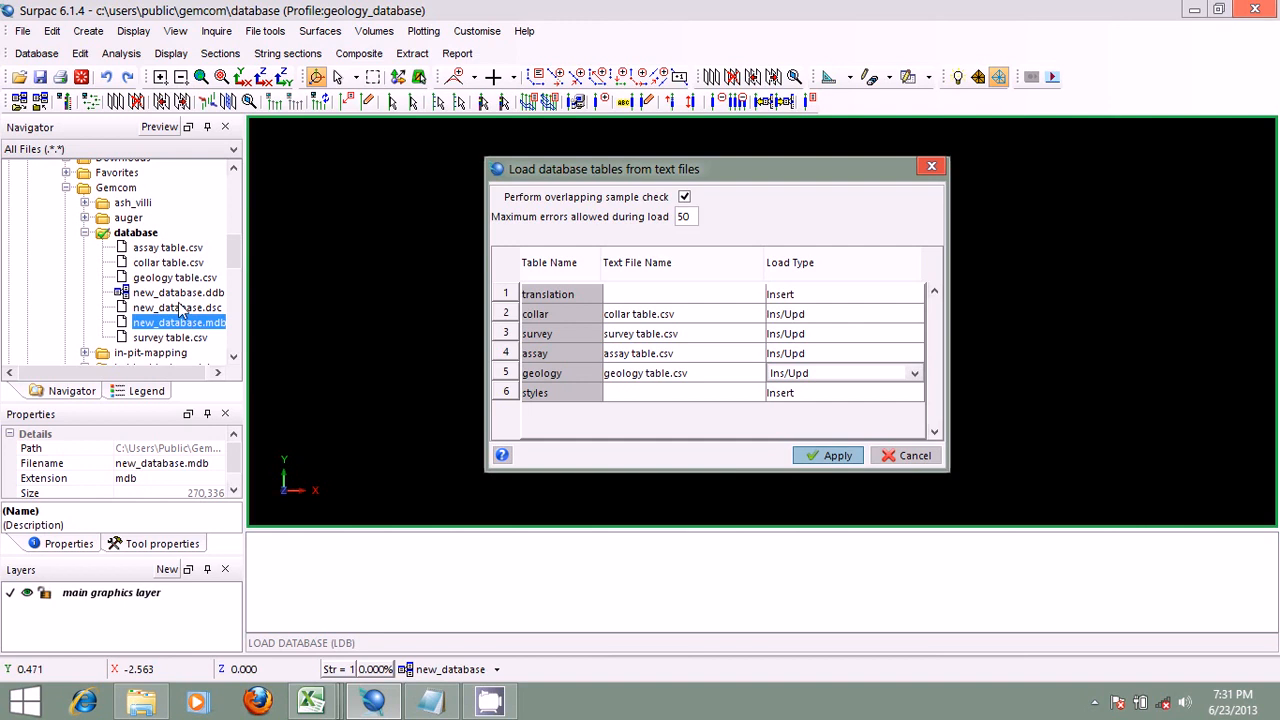
# Step: Apply the load settings to import the text files into new_database, and clear the message window
pyautogui.click(828, 456)
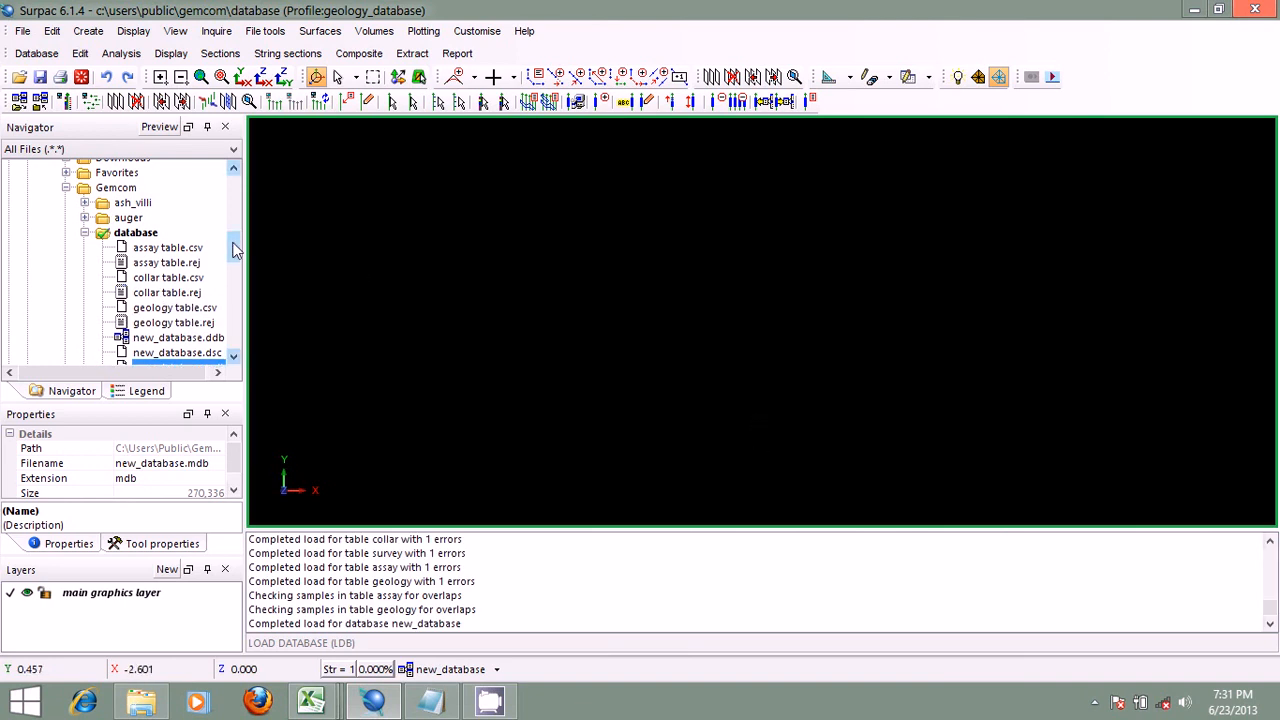
pyautogui.moveTo(231, 239); pyautogui.dragTo(231, 252)
pyautogui.rightClick(550, 560)
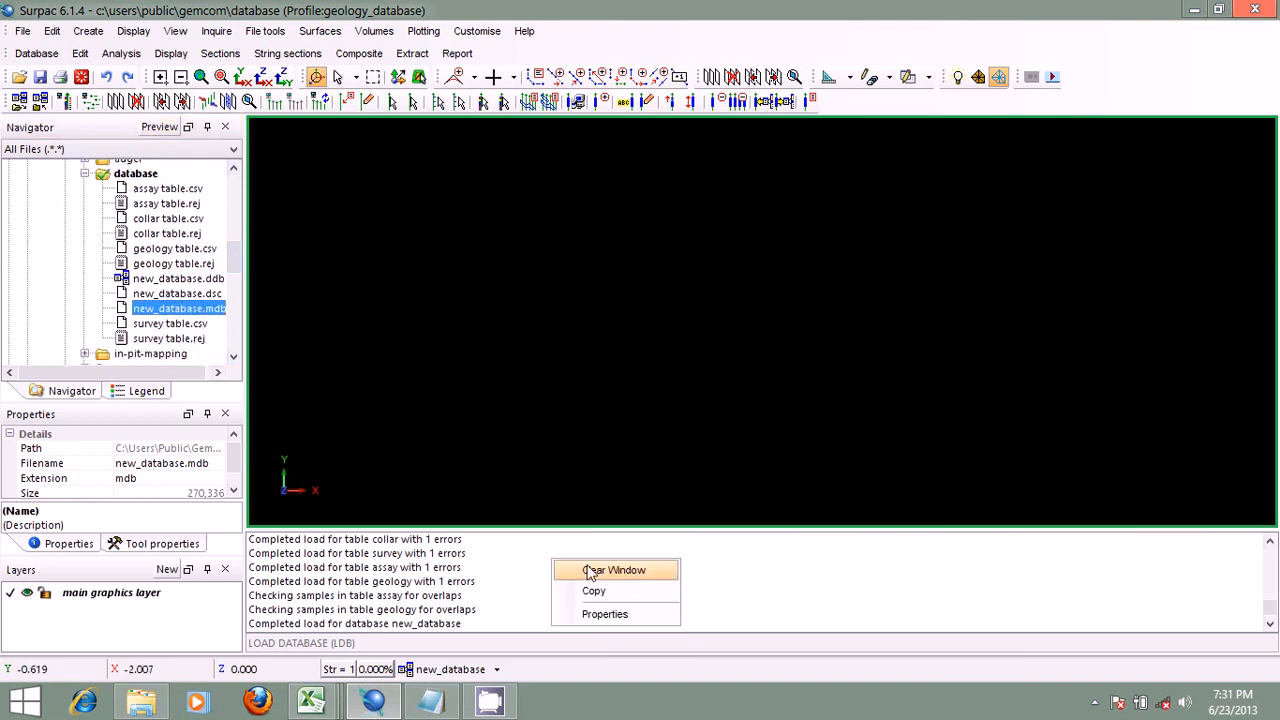
pyautogui.click(597, 571)
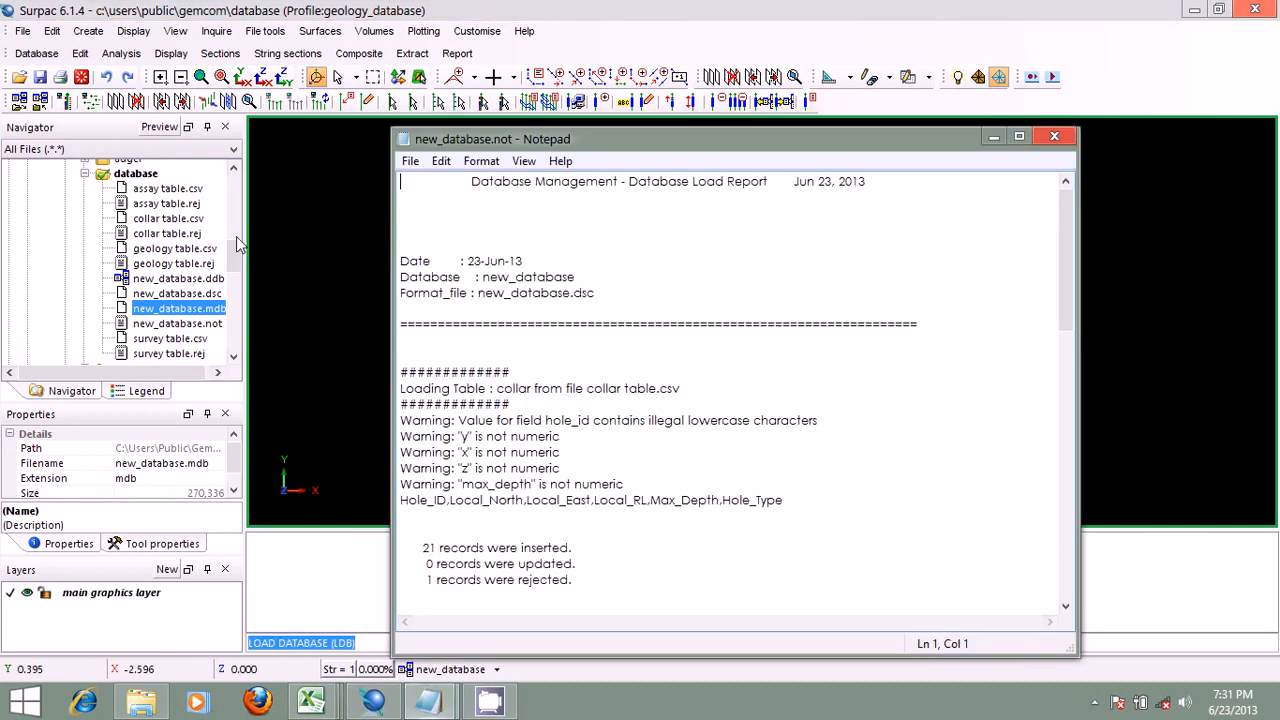
# Step: Maximize the new_database.not load report and examine its header, highlighting the format file name new_database.dsc
pyautogui.click(1019, 137)
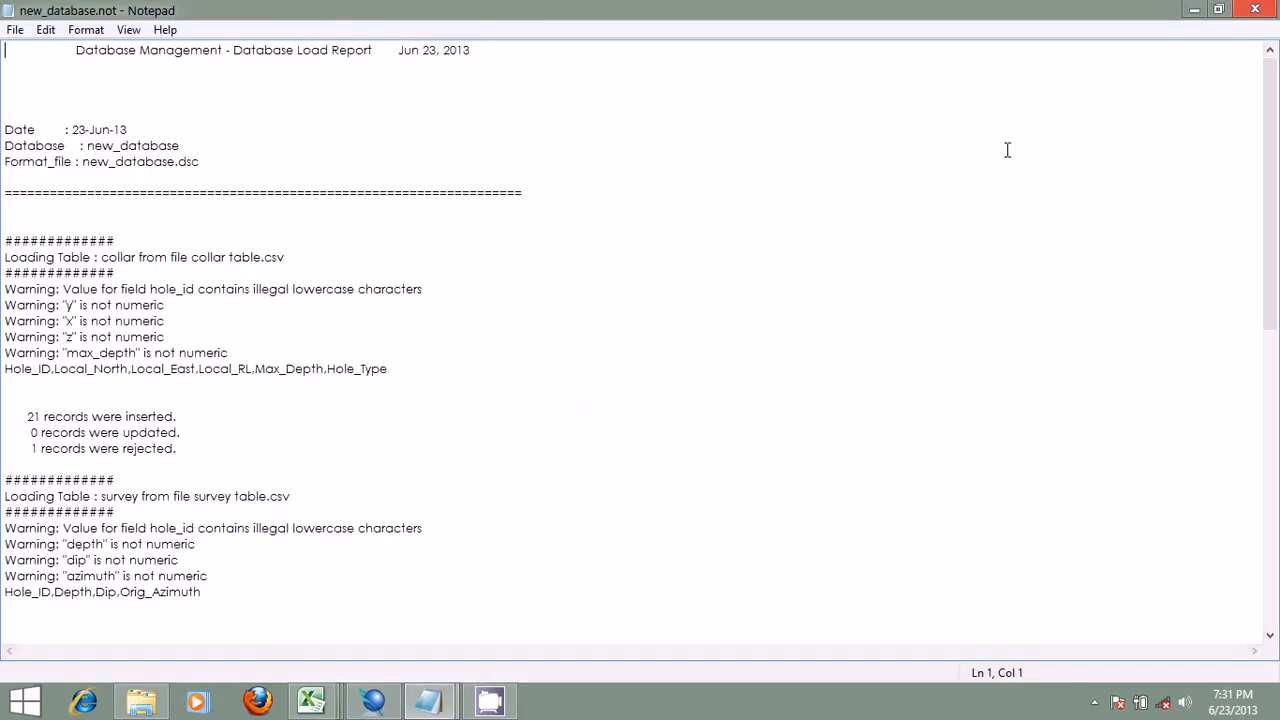
pyautogui.scroll(-5, 862, 236)
pyautogui.scroll(5, 860, 237)
pyautogui.moveTo(212, 157); pyautogui.dragTo(82, 160)
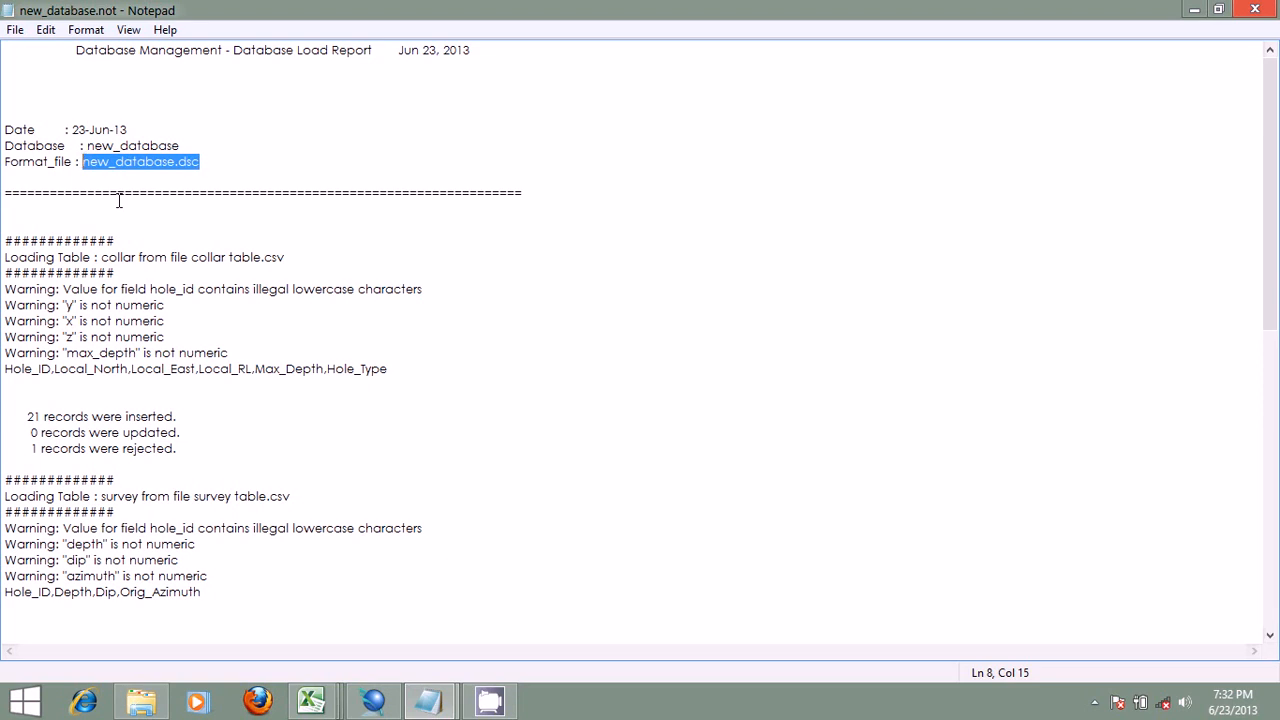
pyautogui.scroll(-3, 555, 221)
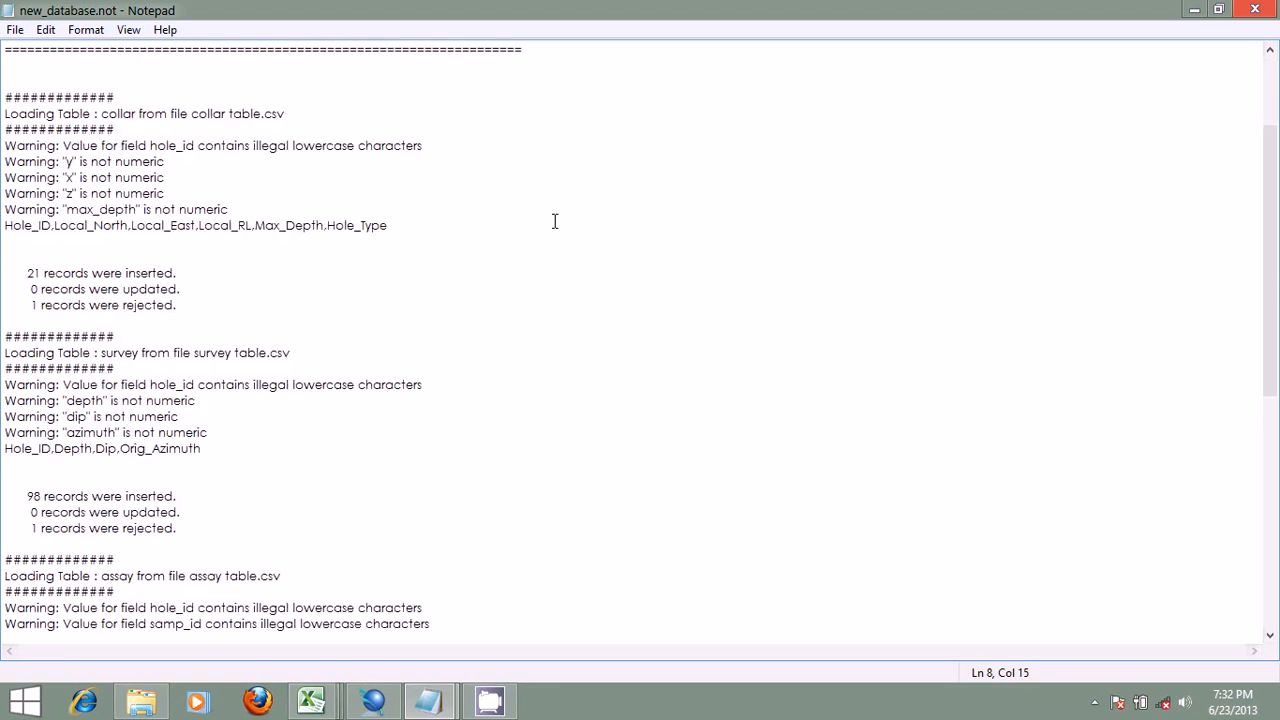
pyautogui.scroll(3, 555, 221)
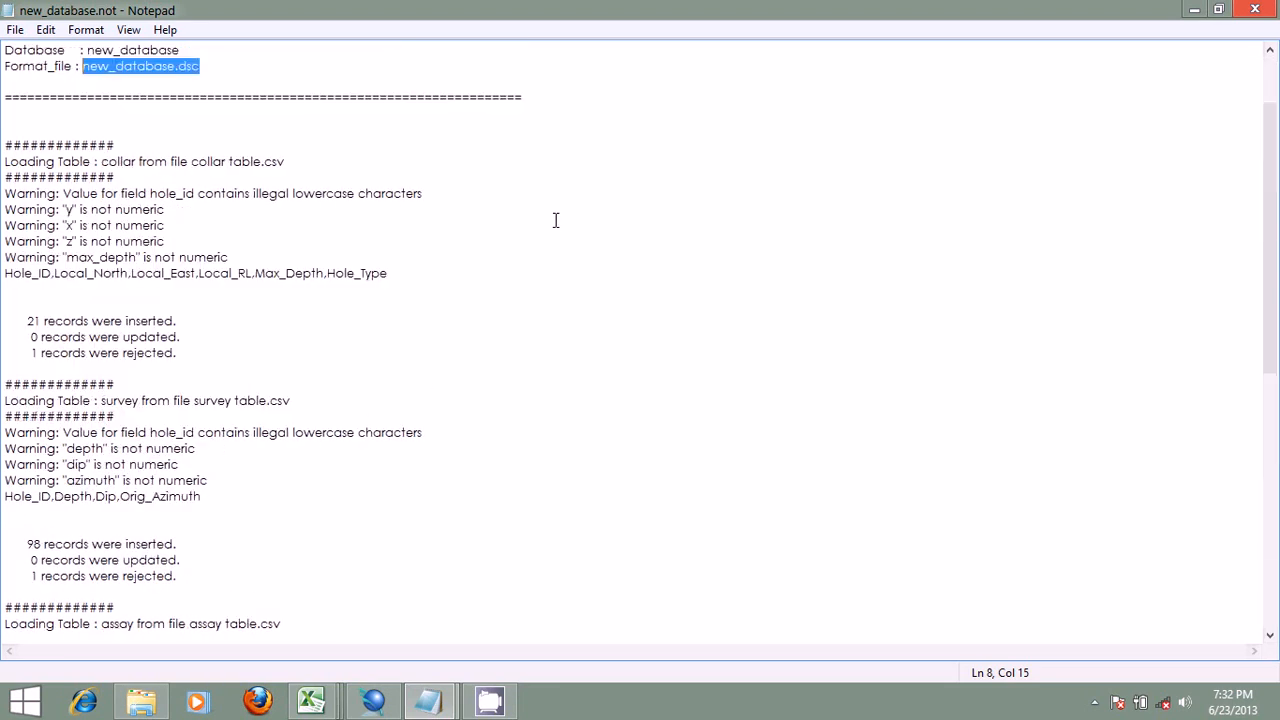
# Step: Check the database folder's files in Surpac against the load report, highlighting the format file's dsc extension in Notepad
pyautogui.click(1194, 10)
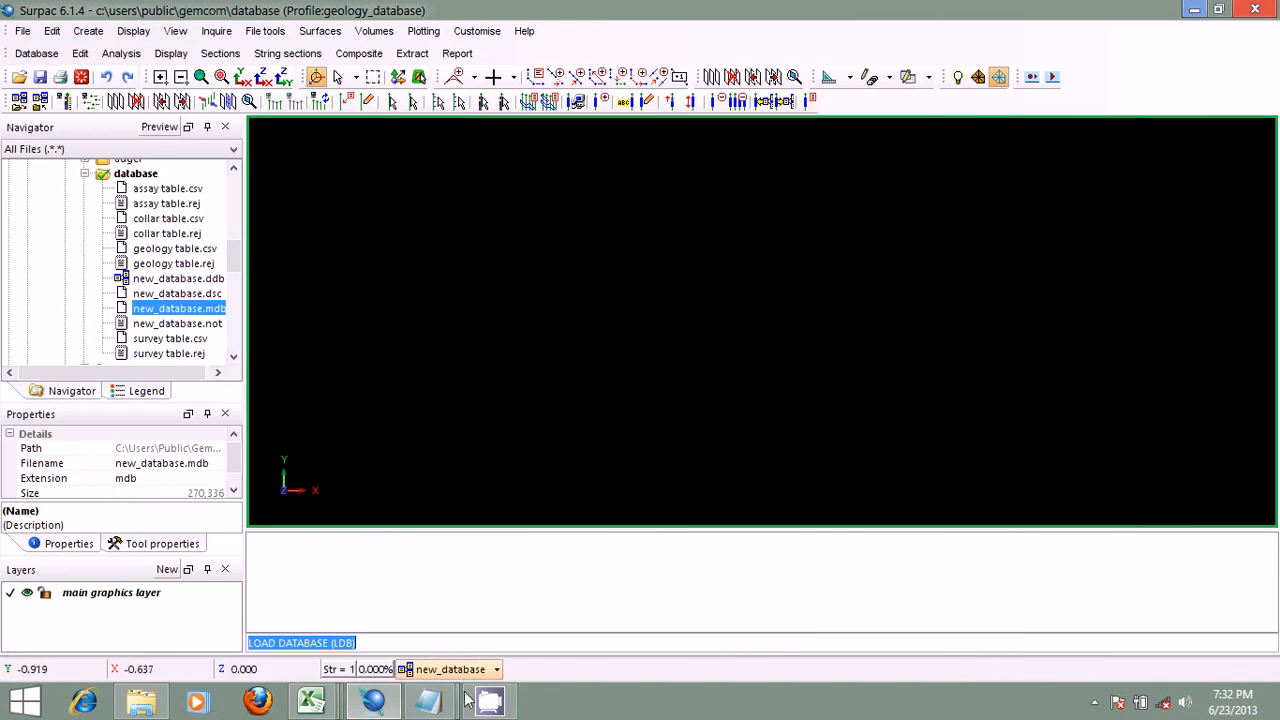
pyautogui.moveTo(428, 700)
pyautogui.click(565, 572)
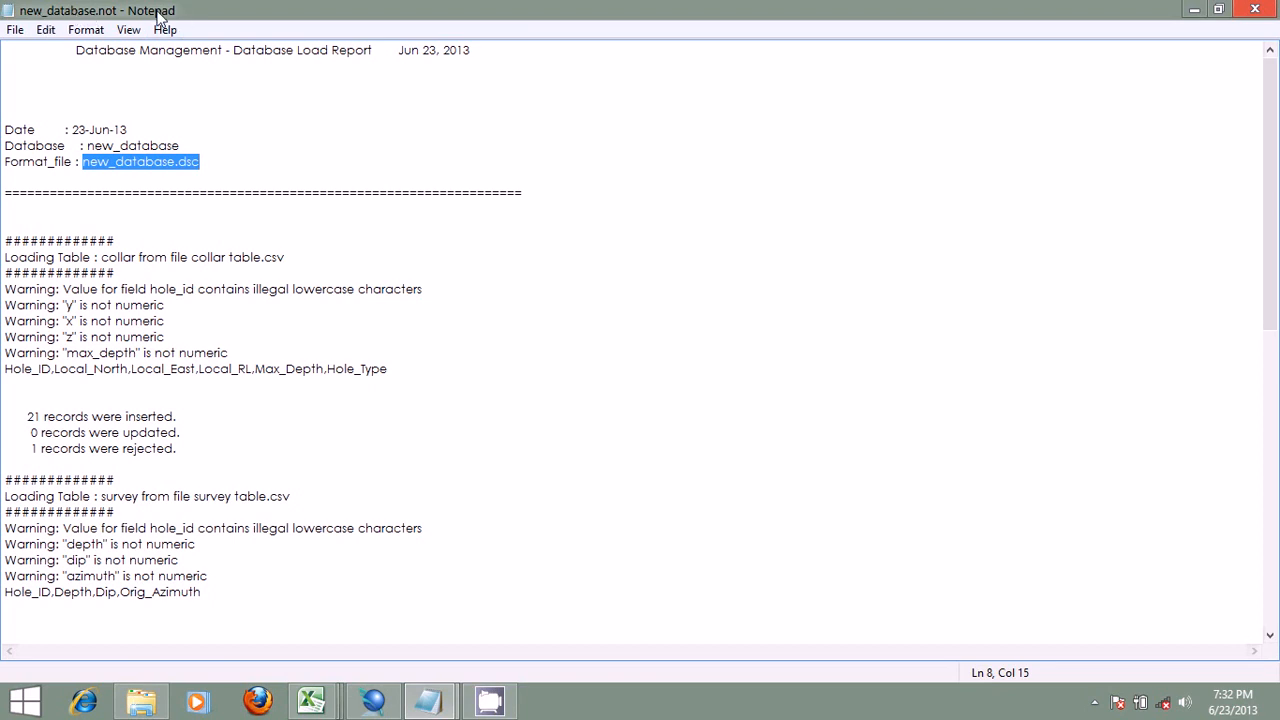
pyautogui.click(373, 700)
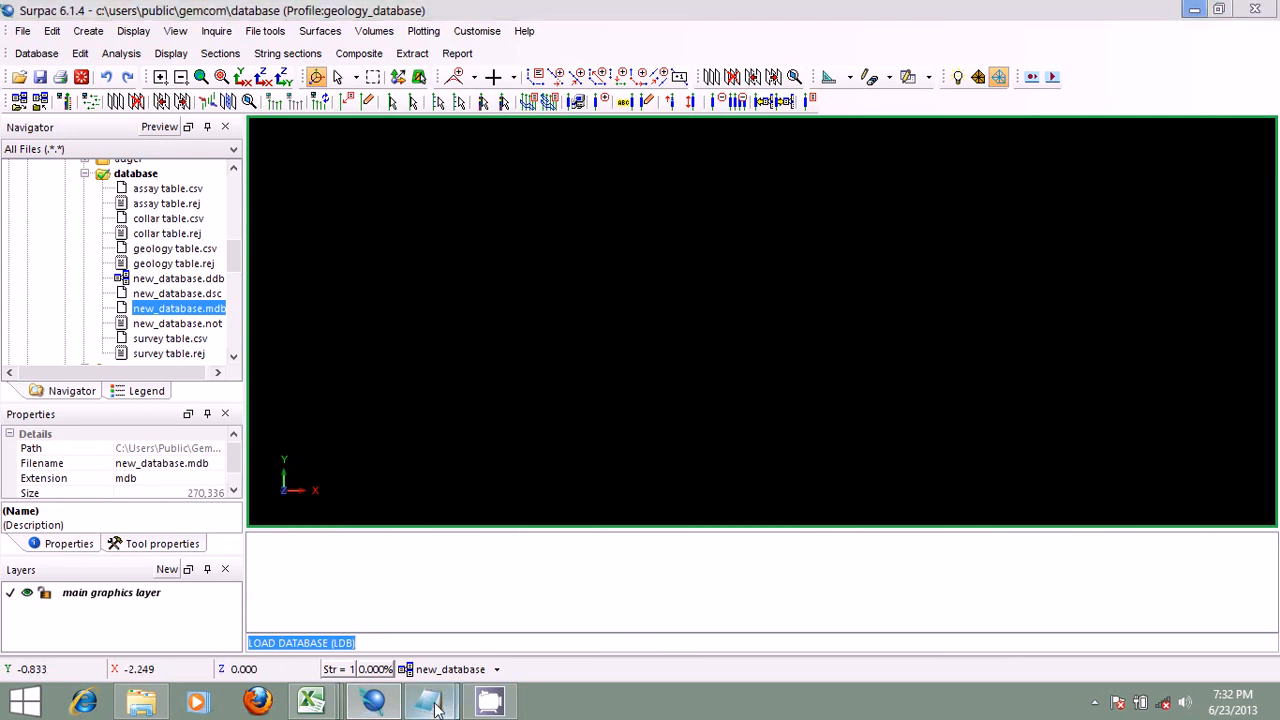
pyautogui.moveTo(440, 698)
pyautogui.click(551, 617)
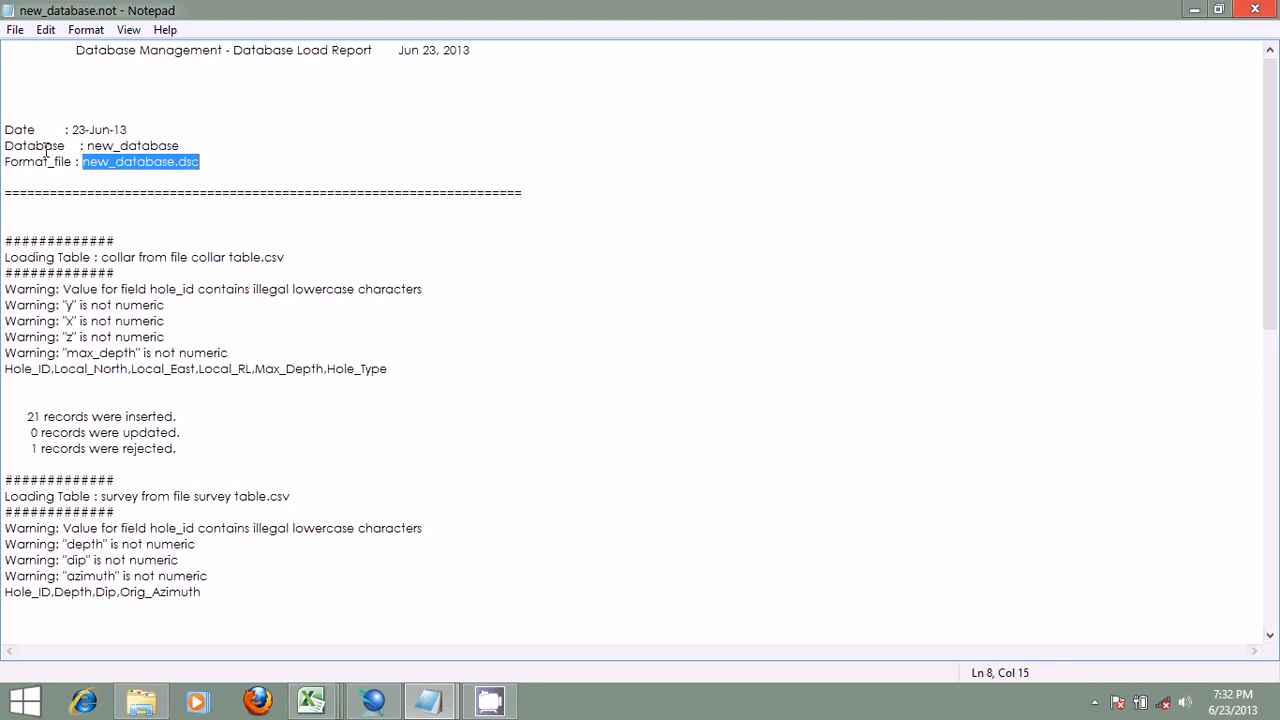
pyautogui.click(204, 161)
pyautogui.moveTo(204, 161); pyautogui.dragTo(185, 161)
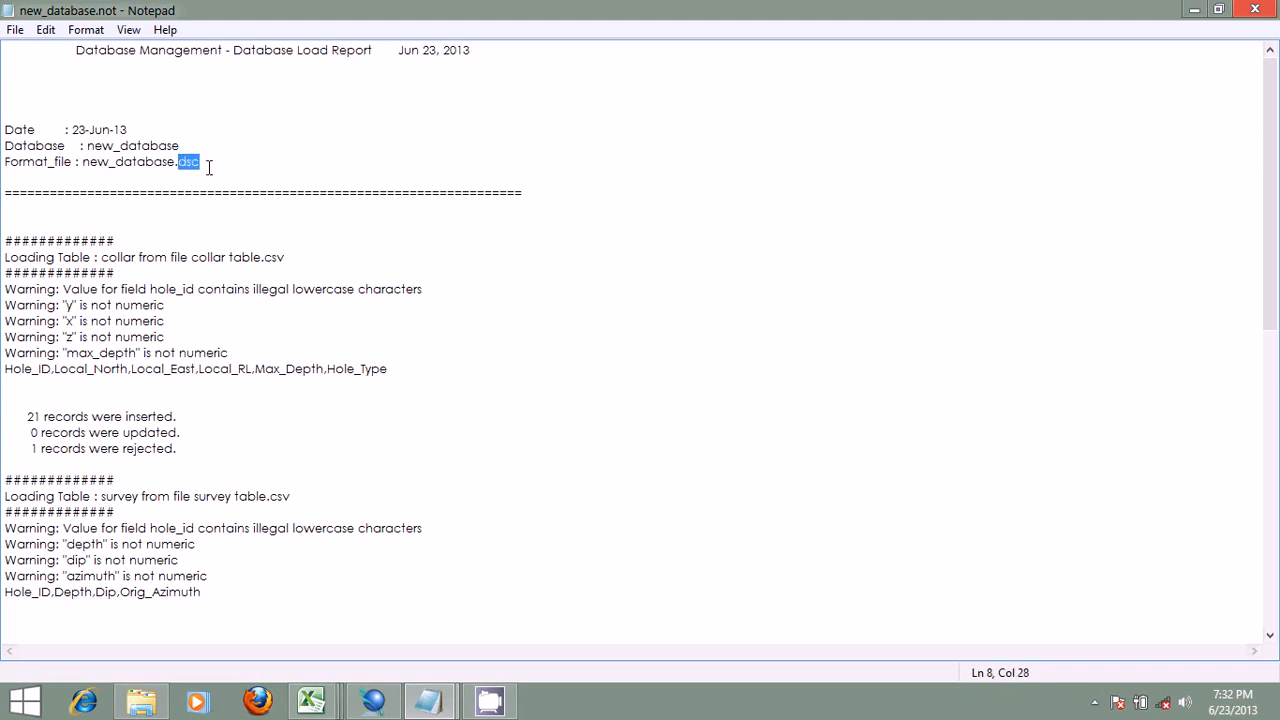
# Step: Read the load report's warnings, record counts and overlap checks for the collar, survey, assay and geology tables
pyautogui.scroll(-7, 262, 246)
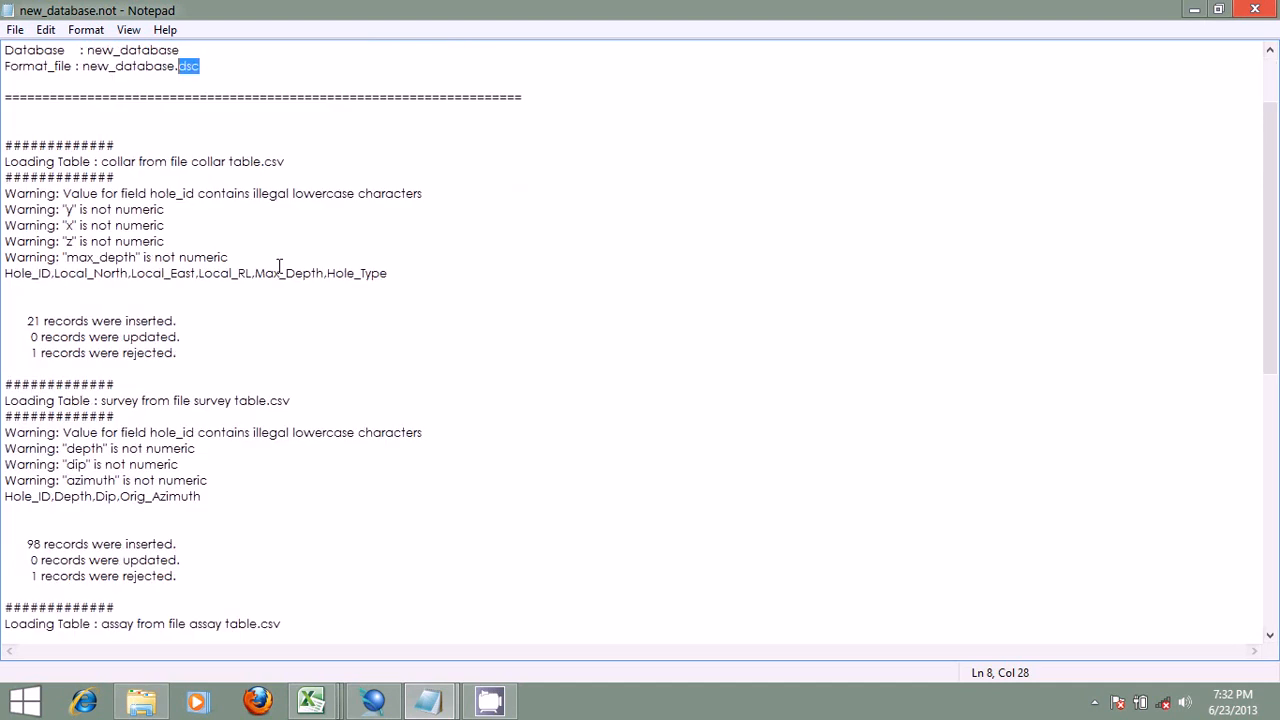
pyautogui.scroll(7, 278, 265)
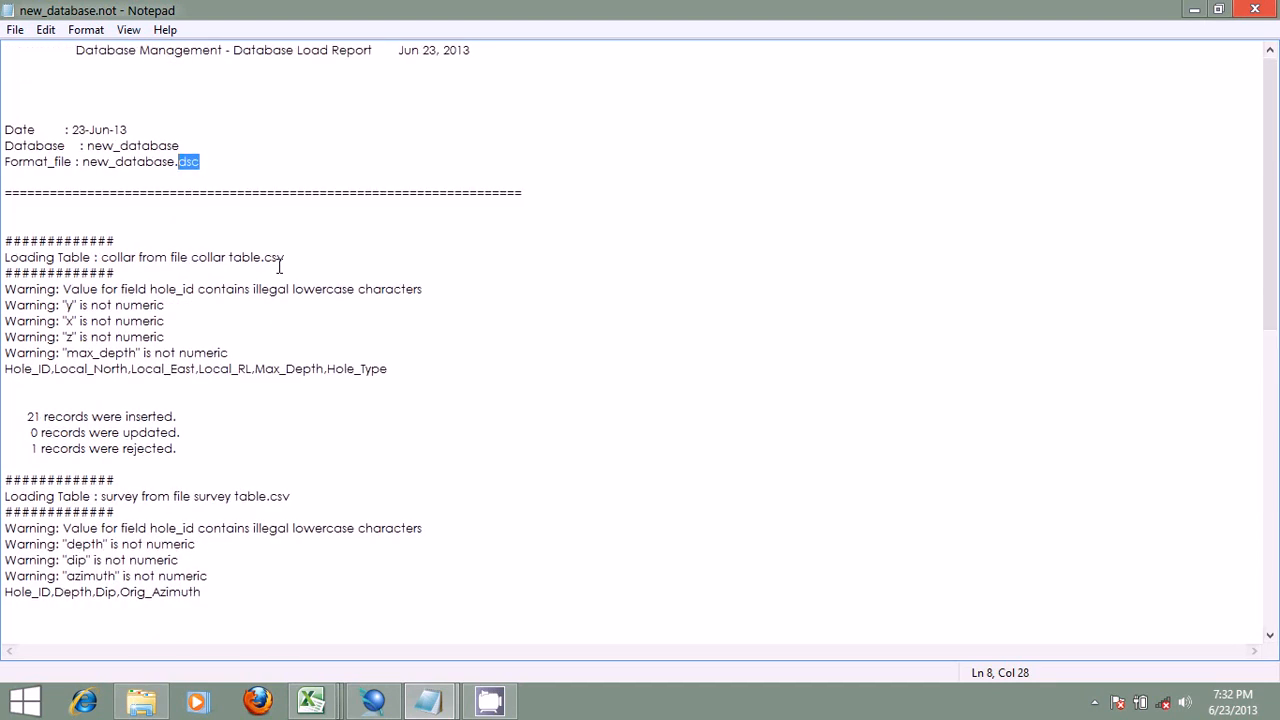
pyautogui.scroll(-12, 394, 217)
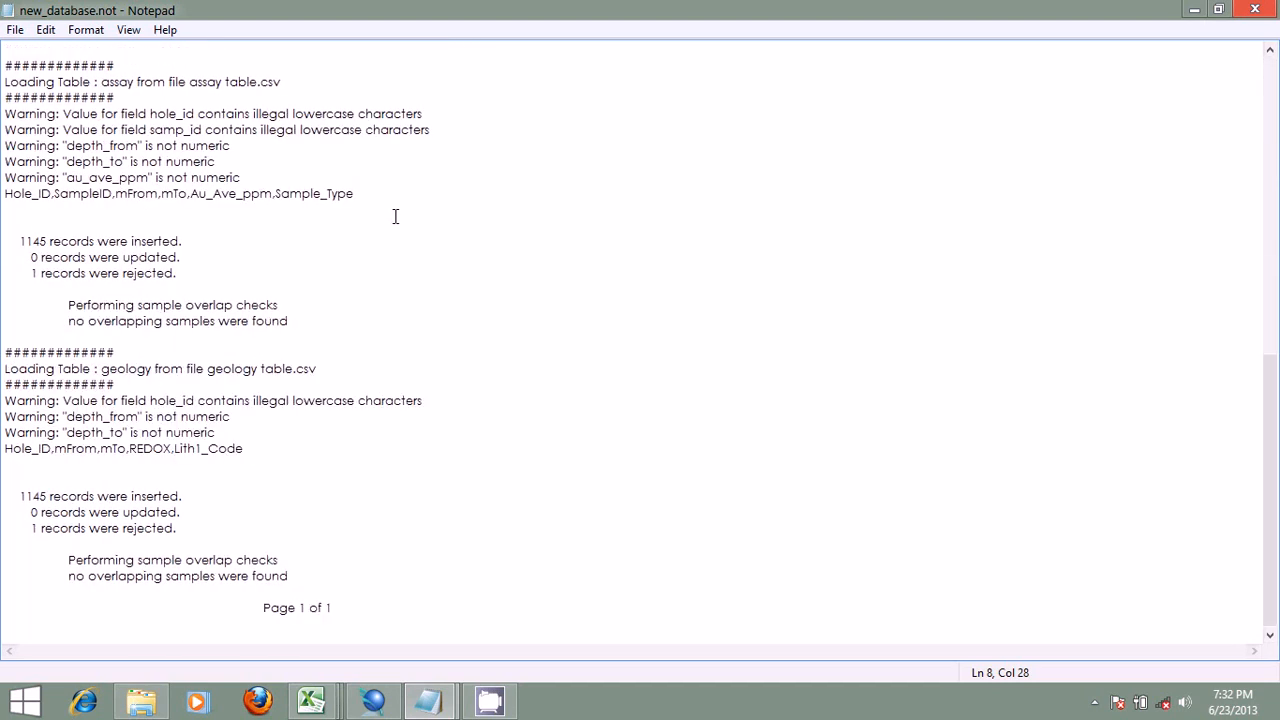
pyautogui.scroll(5, 395, 216)
pyautogui.scroll(-6, 395, 216)
pyautogui.scroll(9, 395, 216)
pyautogui.scroll(5, 395, 216)
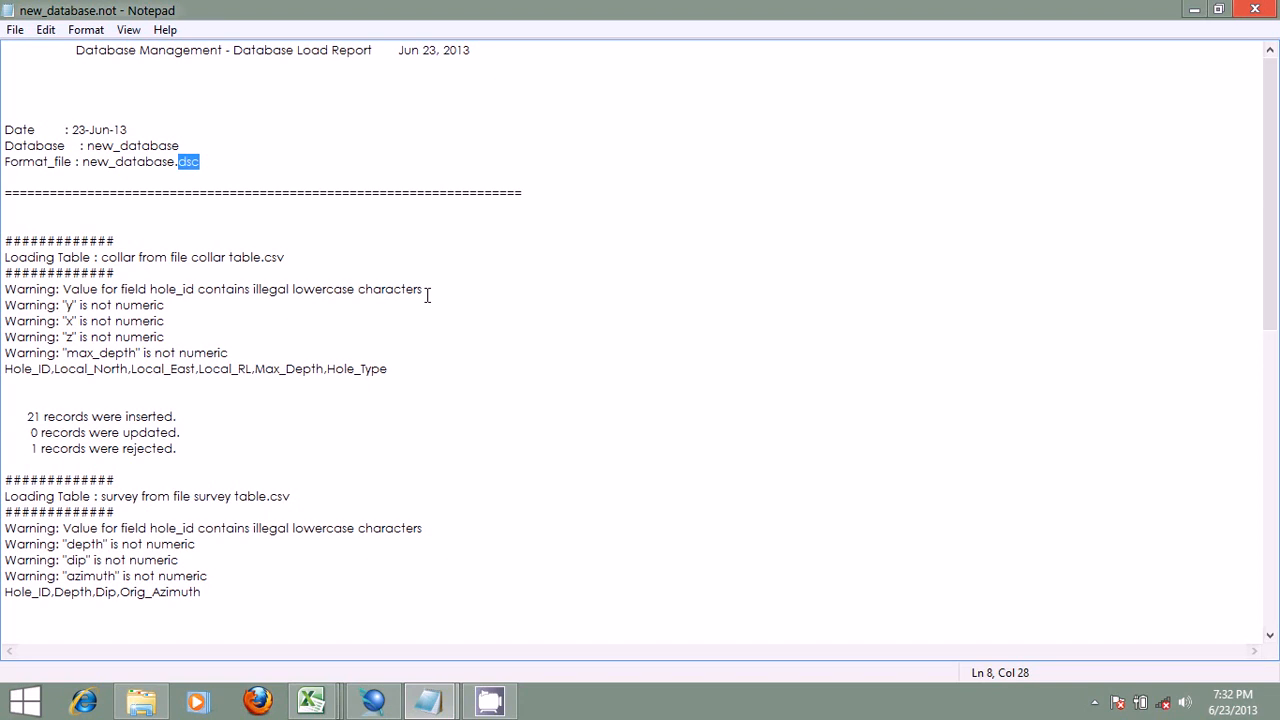
# Step: Compare the load report's collar warnings with the header row of the collar table in Excel, starting at Hole_ID, and return to the report
pyautogui.click(374, 700)
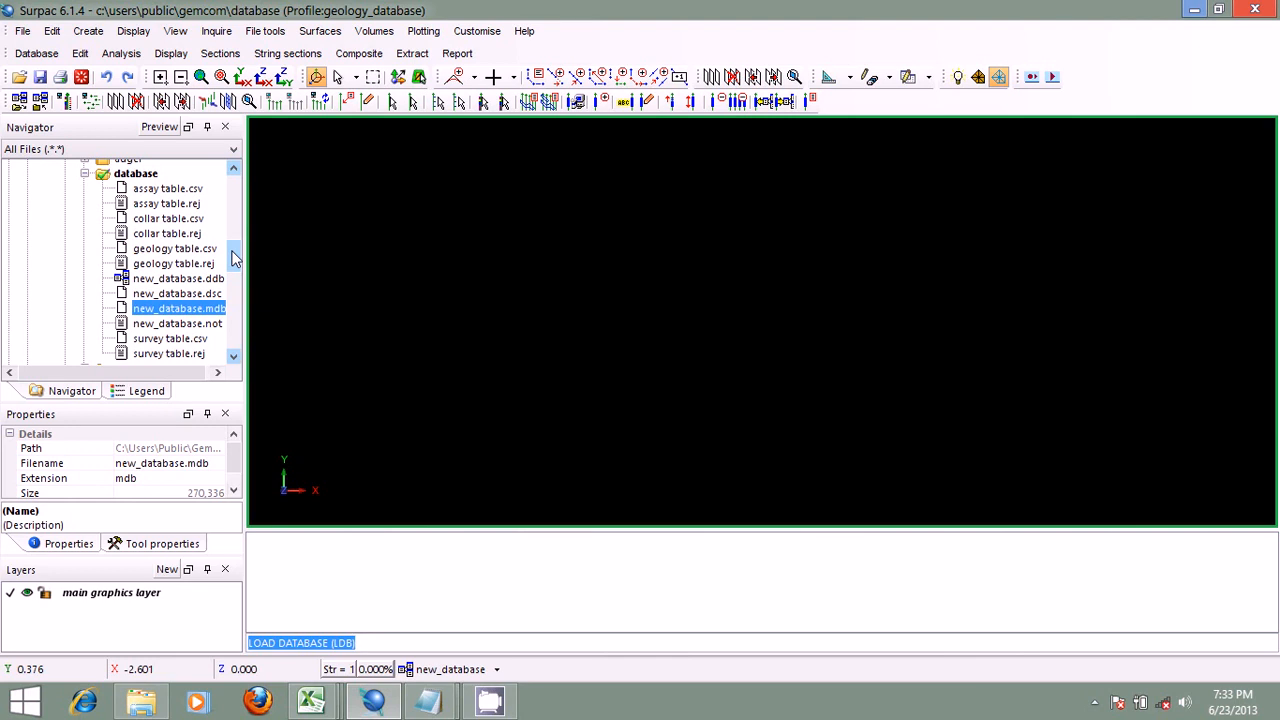
pyautogui.click(427, 702)
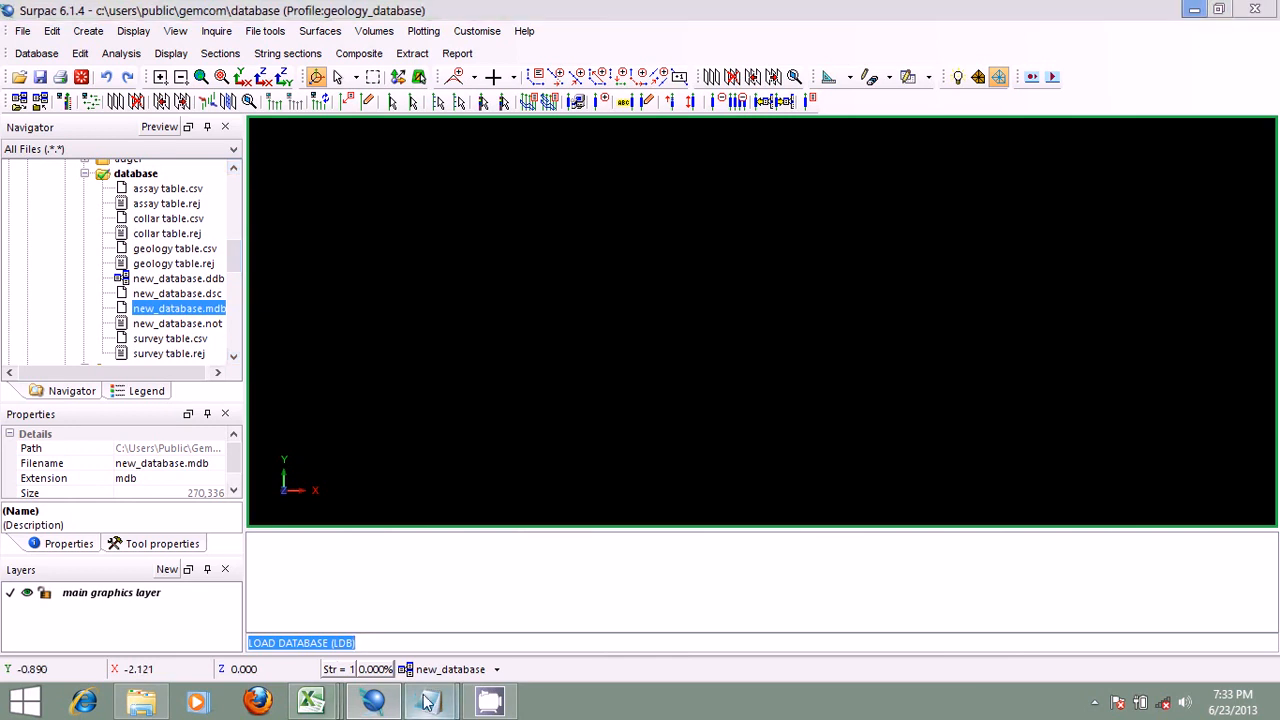
pyautogui.click(566, 609)
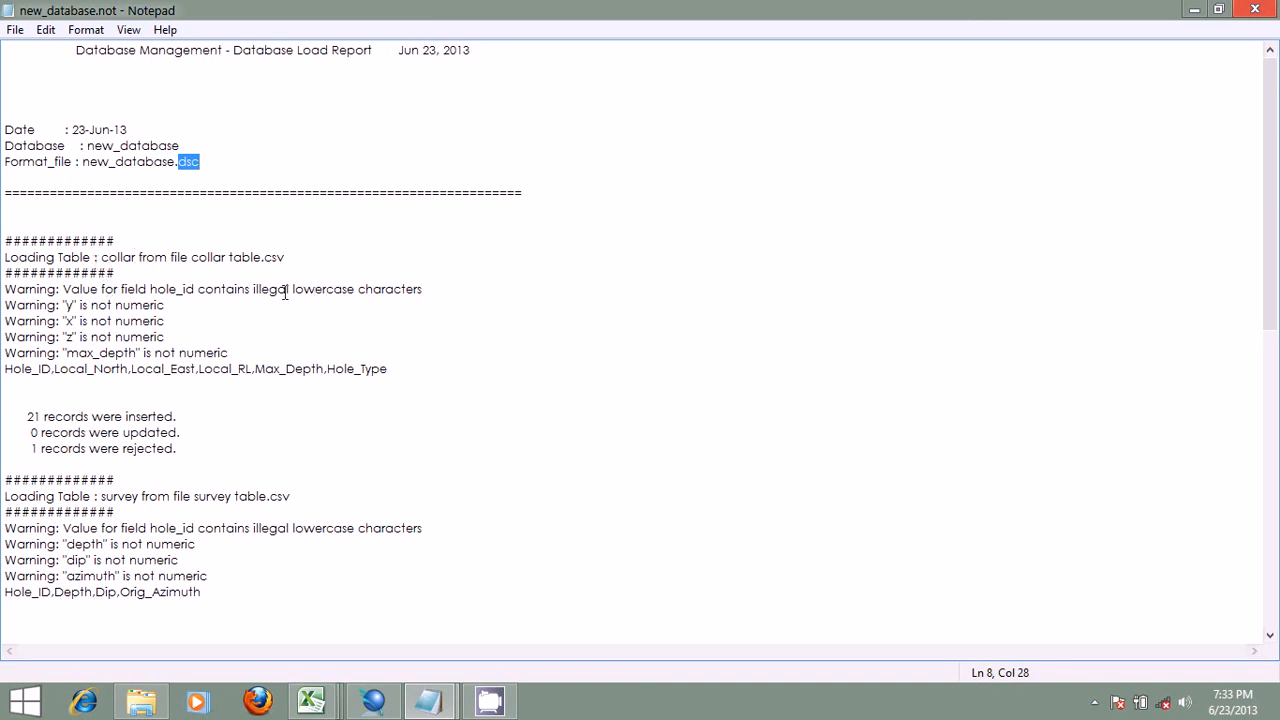
pyautogui.click(316, 704)
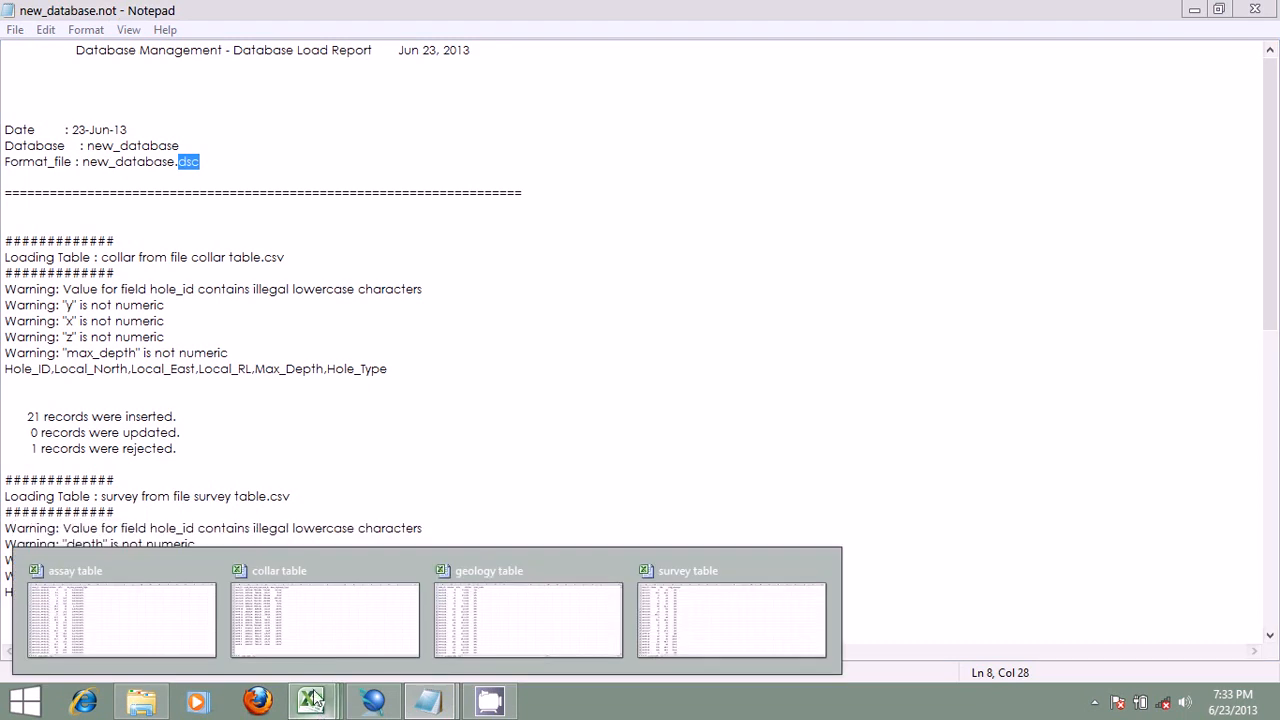
pyautogui.click(309, 630)
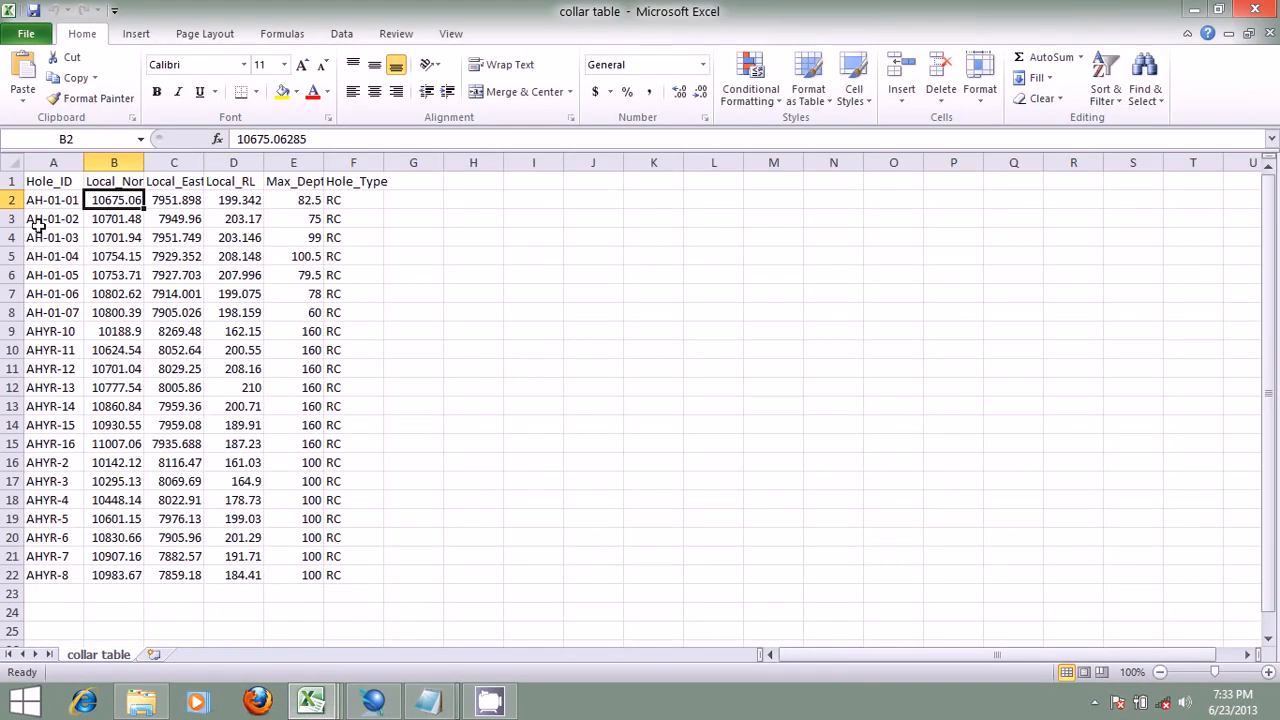
pyautogui.click(50, 182)
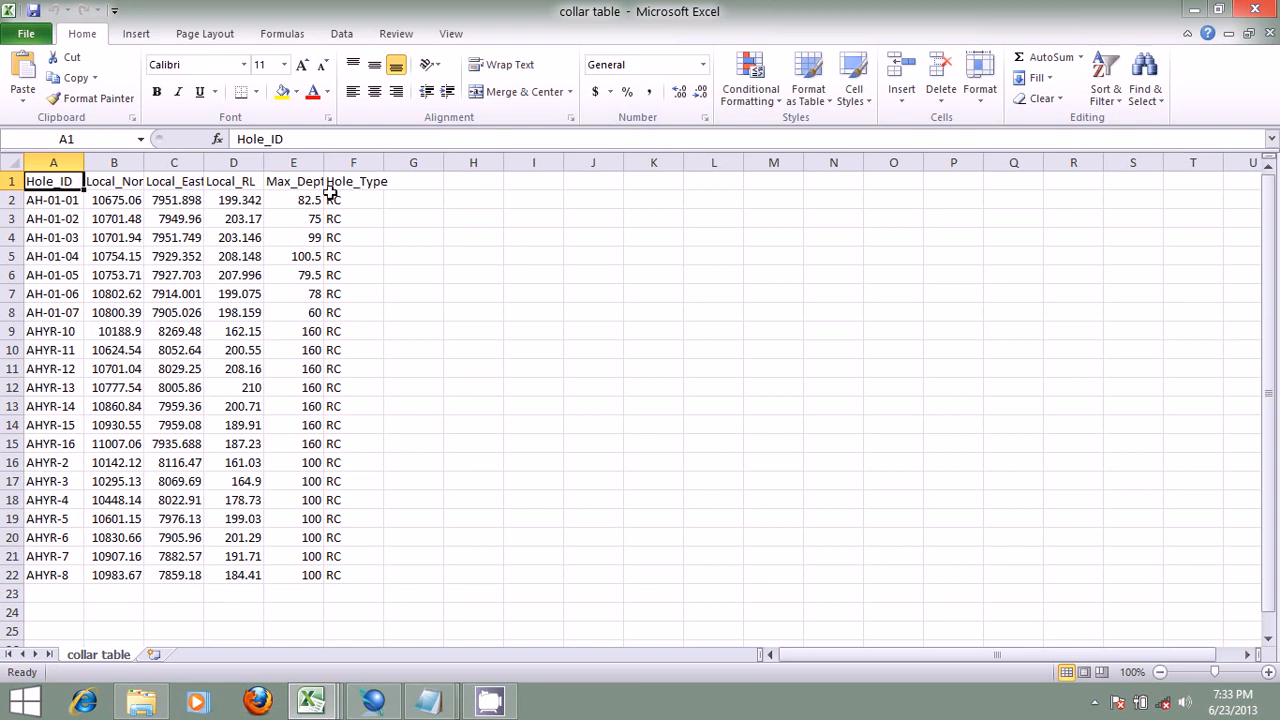
pyautogui.click(428, 700)
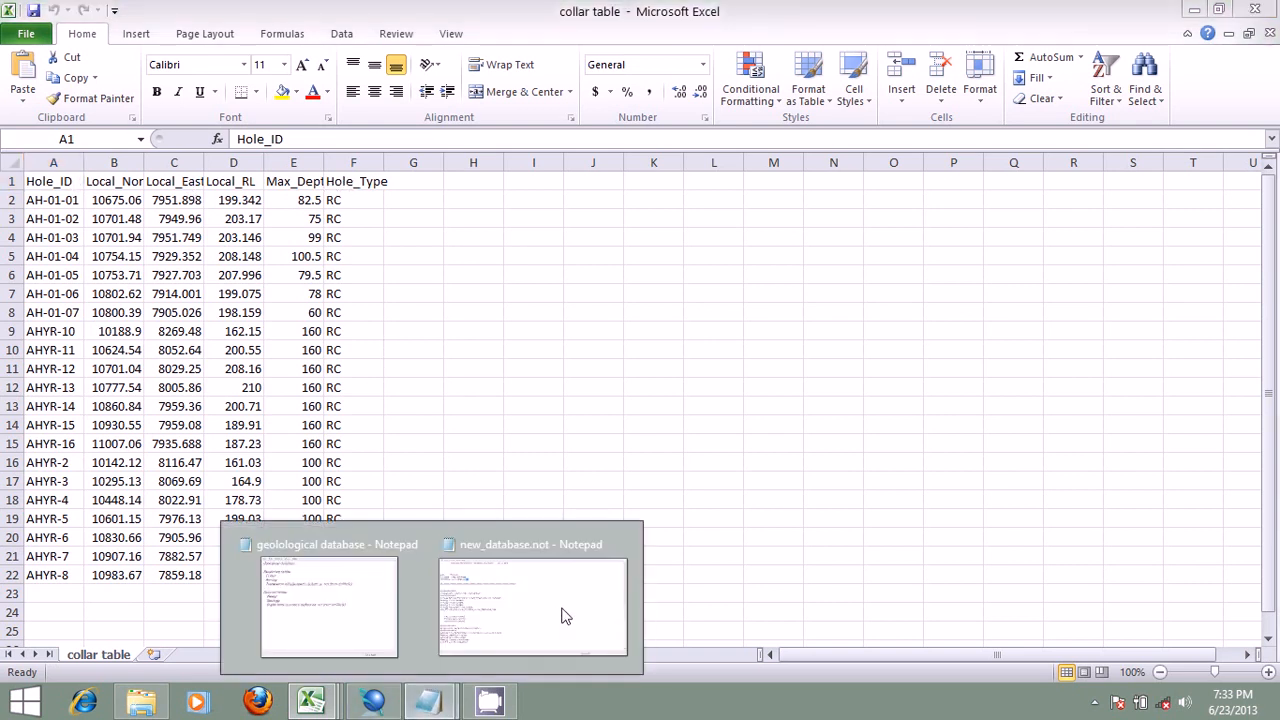
pyautogui.click(563, 615)
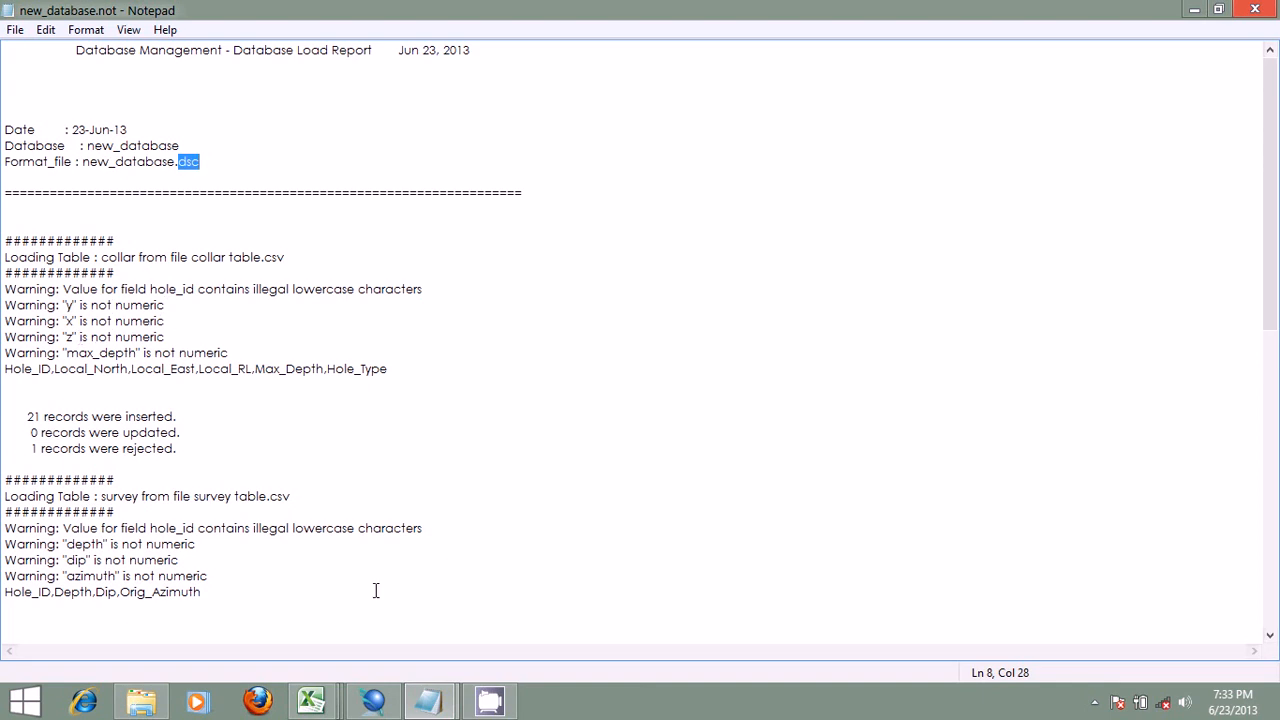
# Step: Examine the Local_North header, its values and the header row of the collar table in Excel, and return to the new_database.not load report
pyautogui.moveTo(428, 700)
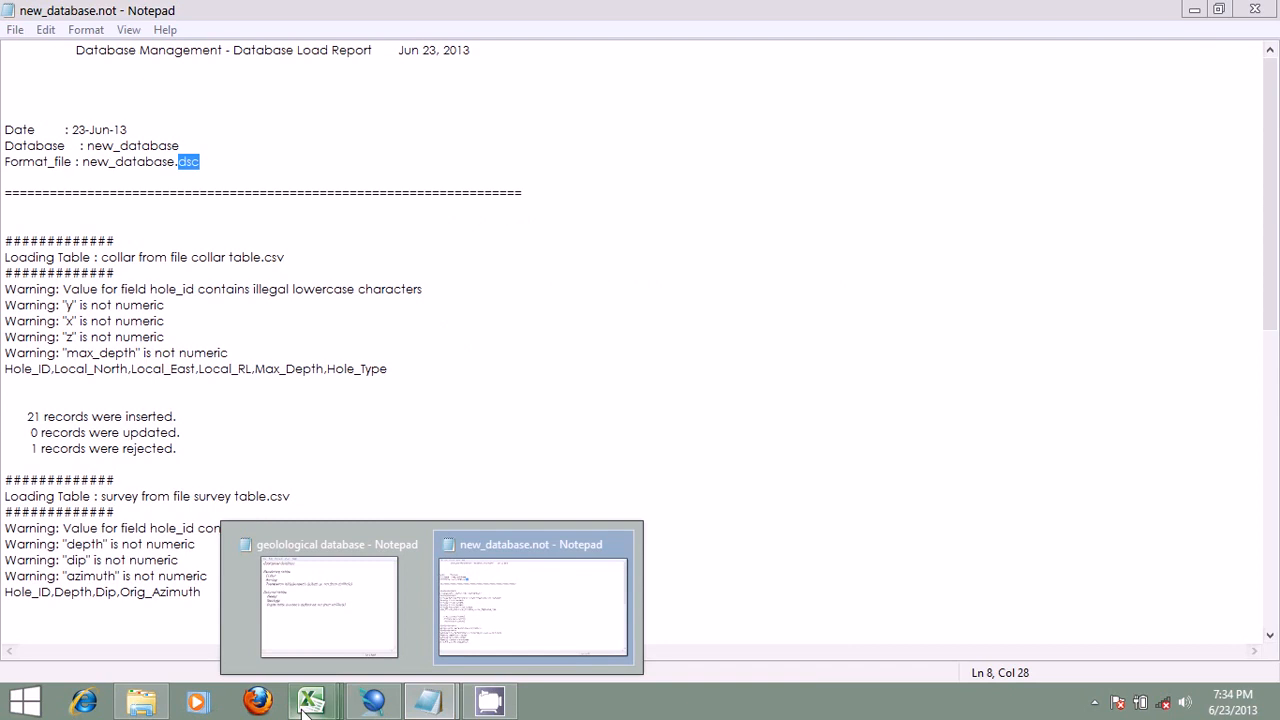
pyautogui.moveTo(305, 707)
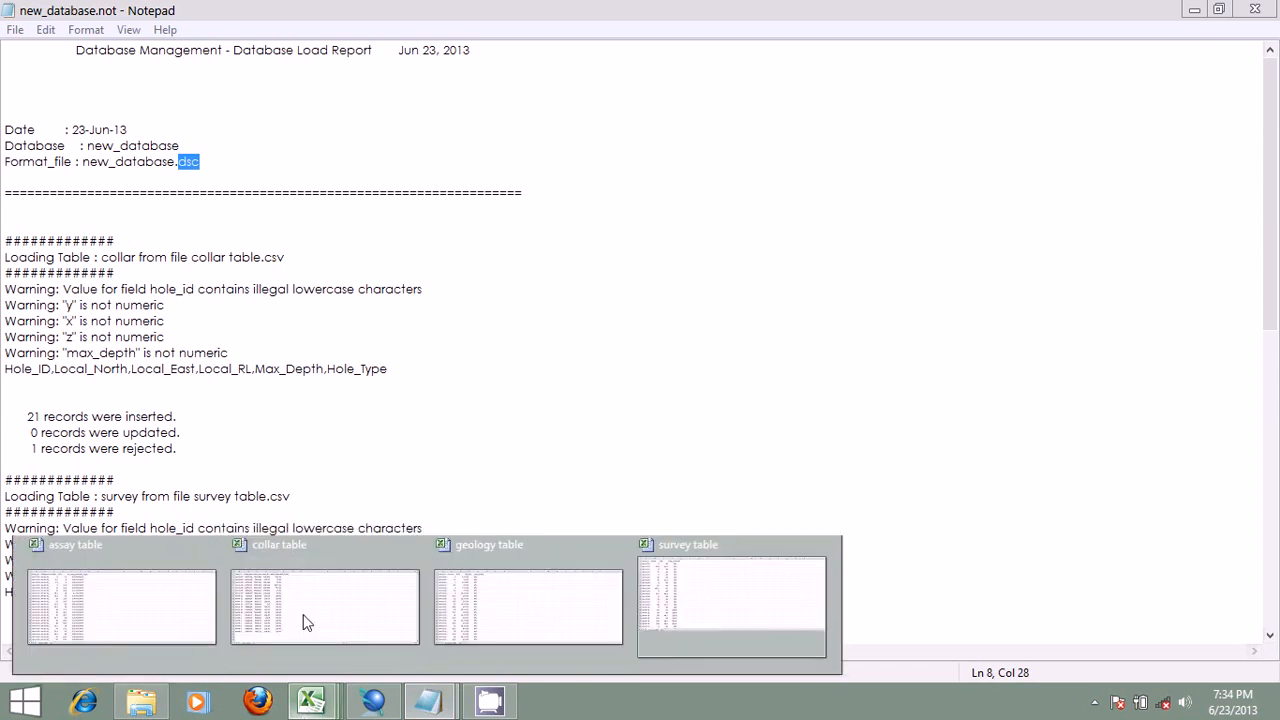
pyautogui.click(306, 618)
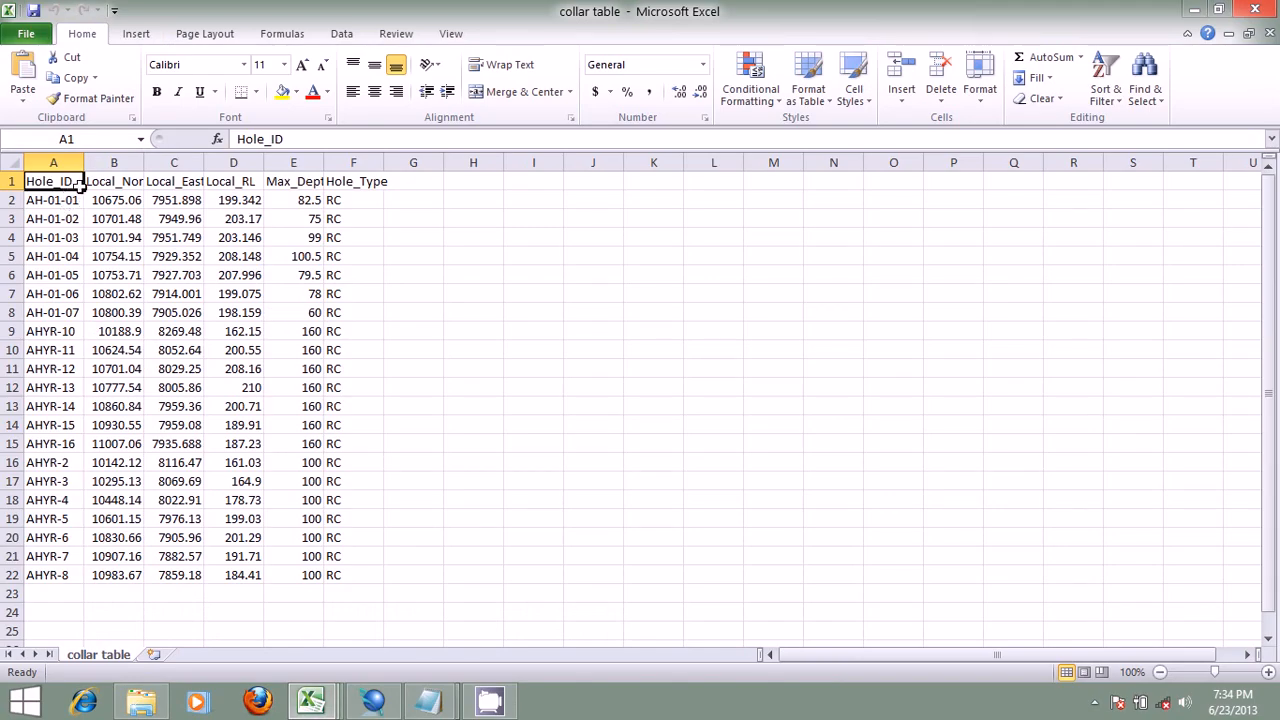
pyautogui.click(120, 181)
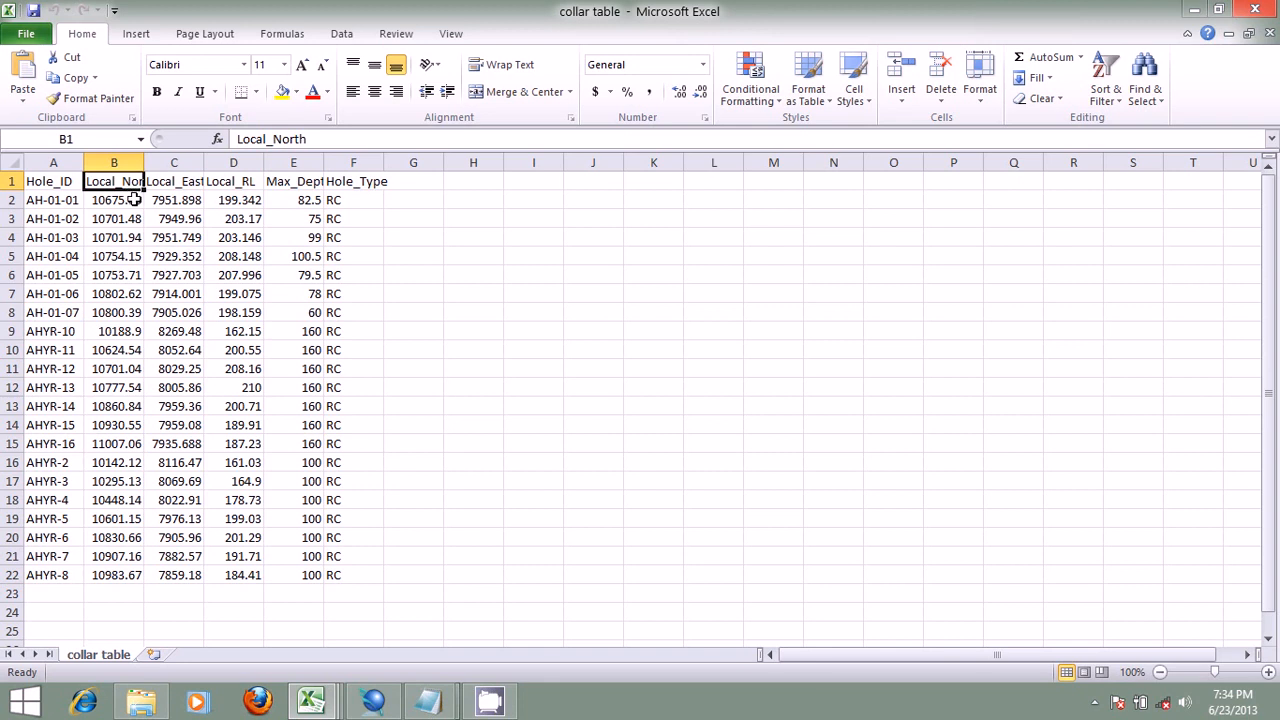
pyautogui.moveTo(129, 198); pyautogui.dragTo(137, 576)
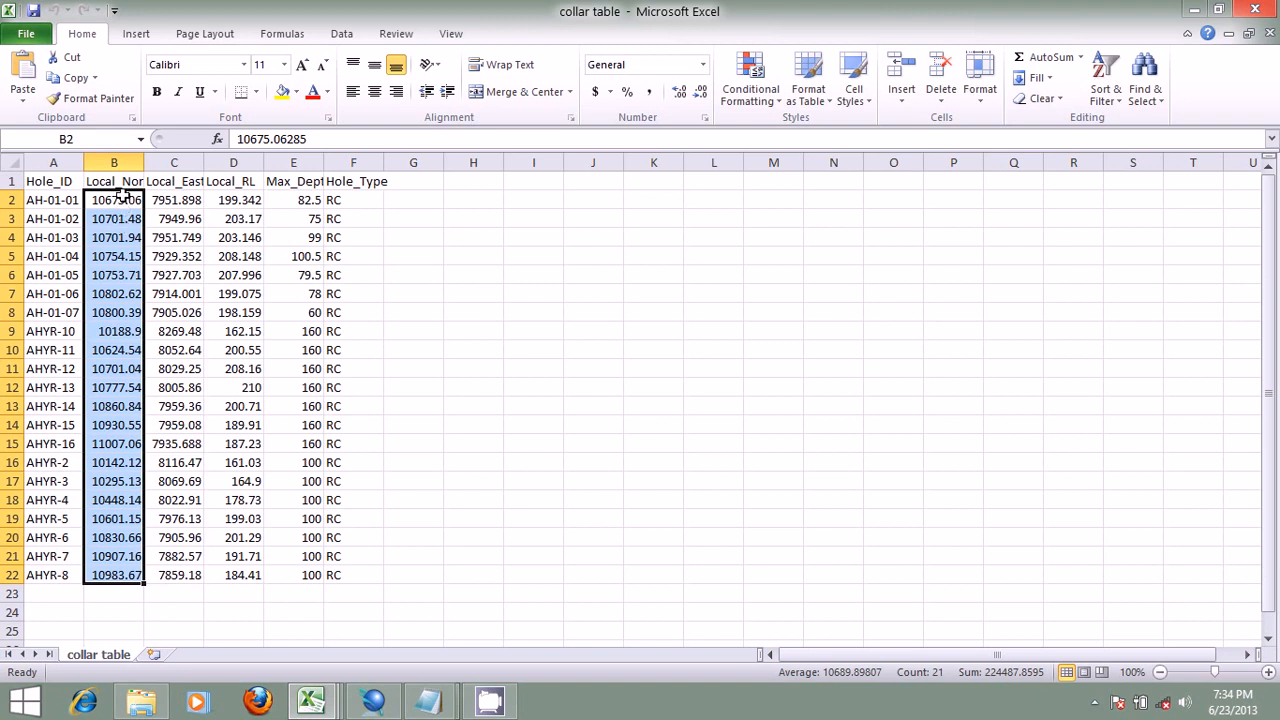
pyautogui.click(6, 181)
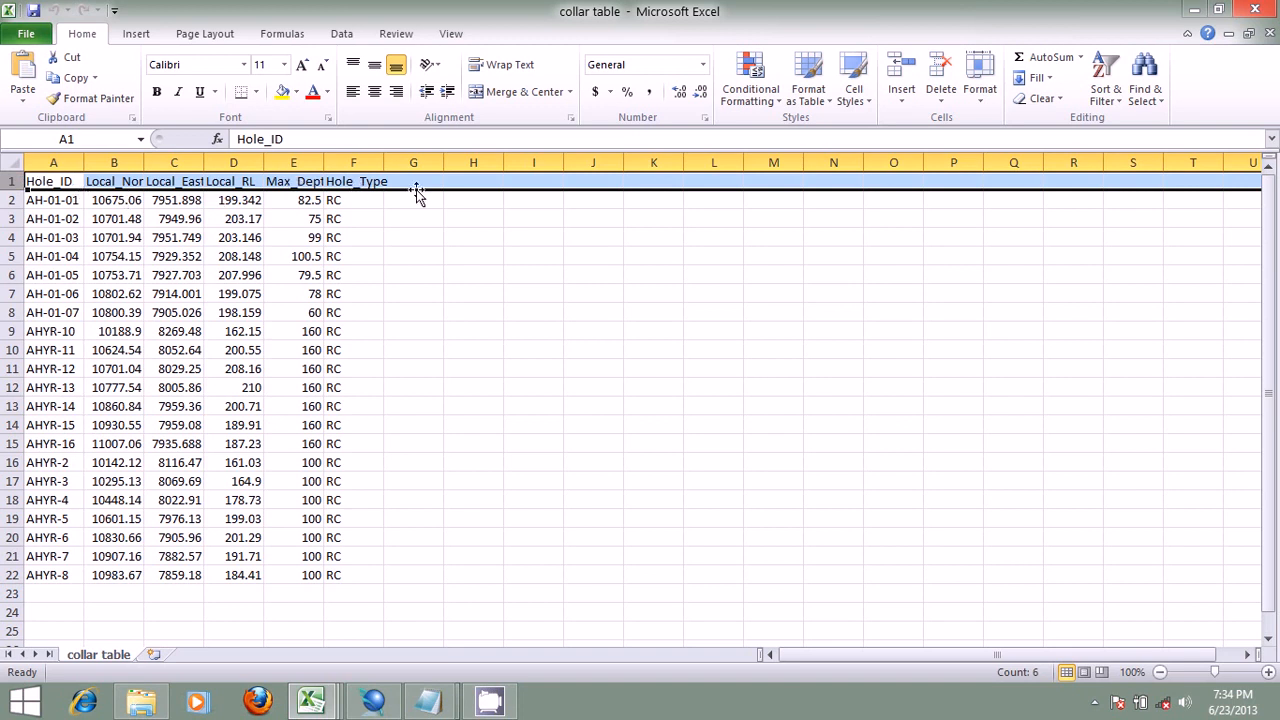
pyautogui.click(130, 200)
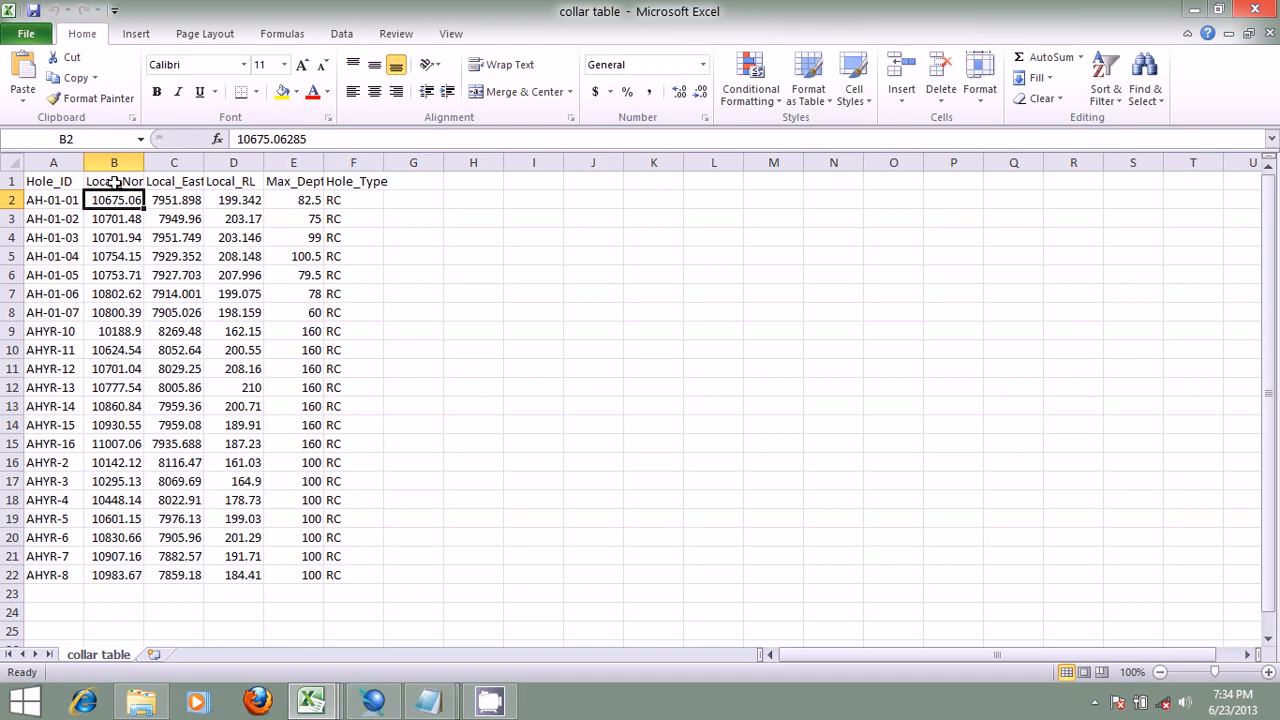
pyautogui.click(133, 182)
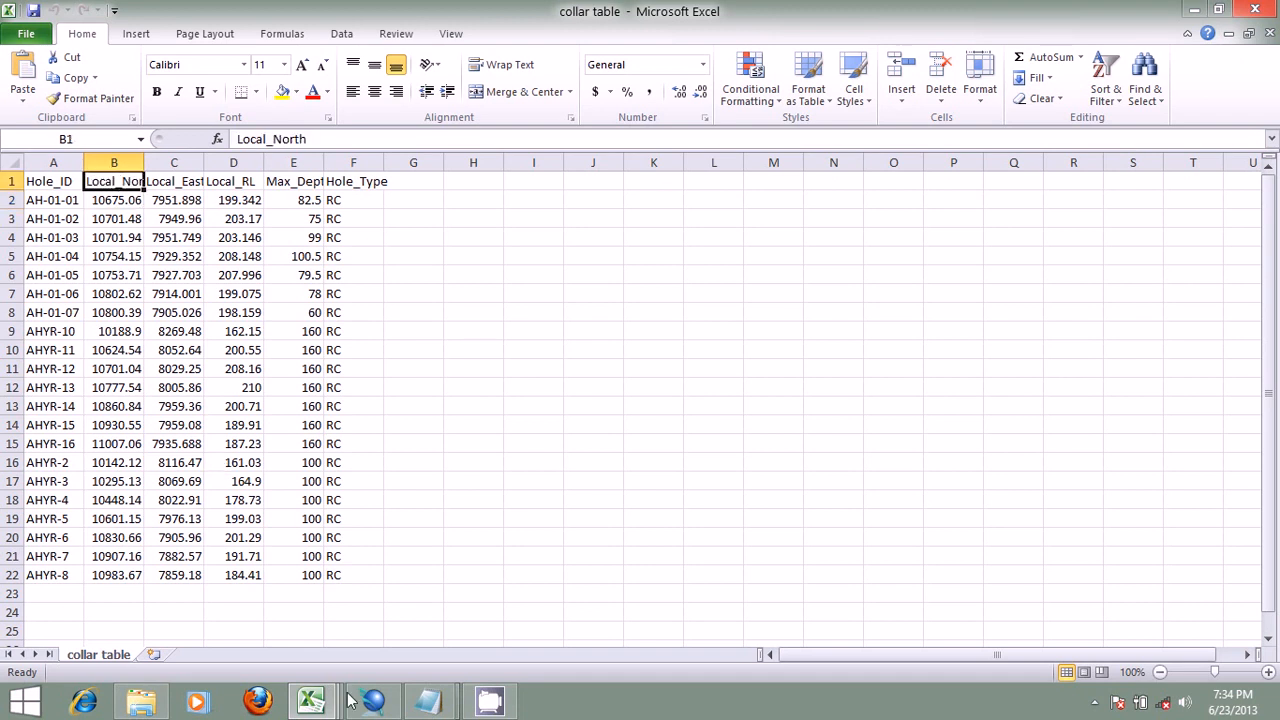
pyautogui.click(428, 700)
pyautogui.click(487, 605)
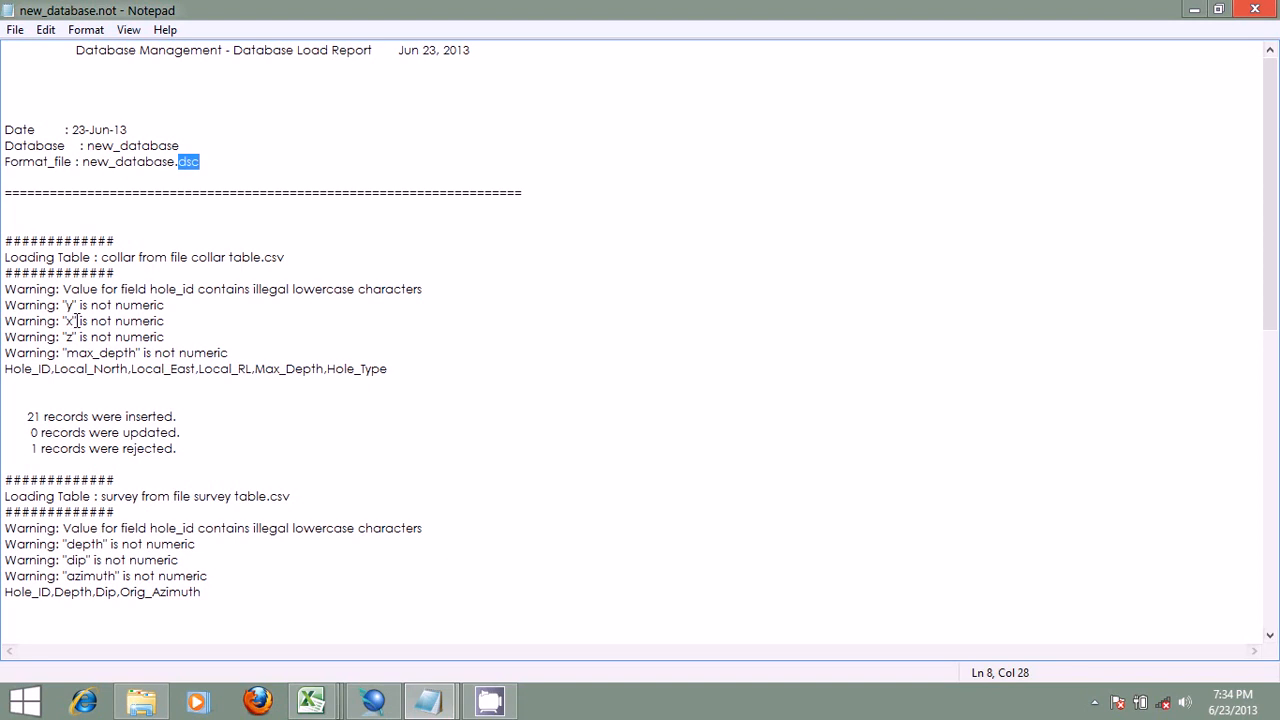
# Step: Examine the Local_East header, its values and the header row of Excel's collar table, and return to the load report in Notepad
pyautogui.click(311, 700)
pyautogui.click(295, 621)
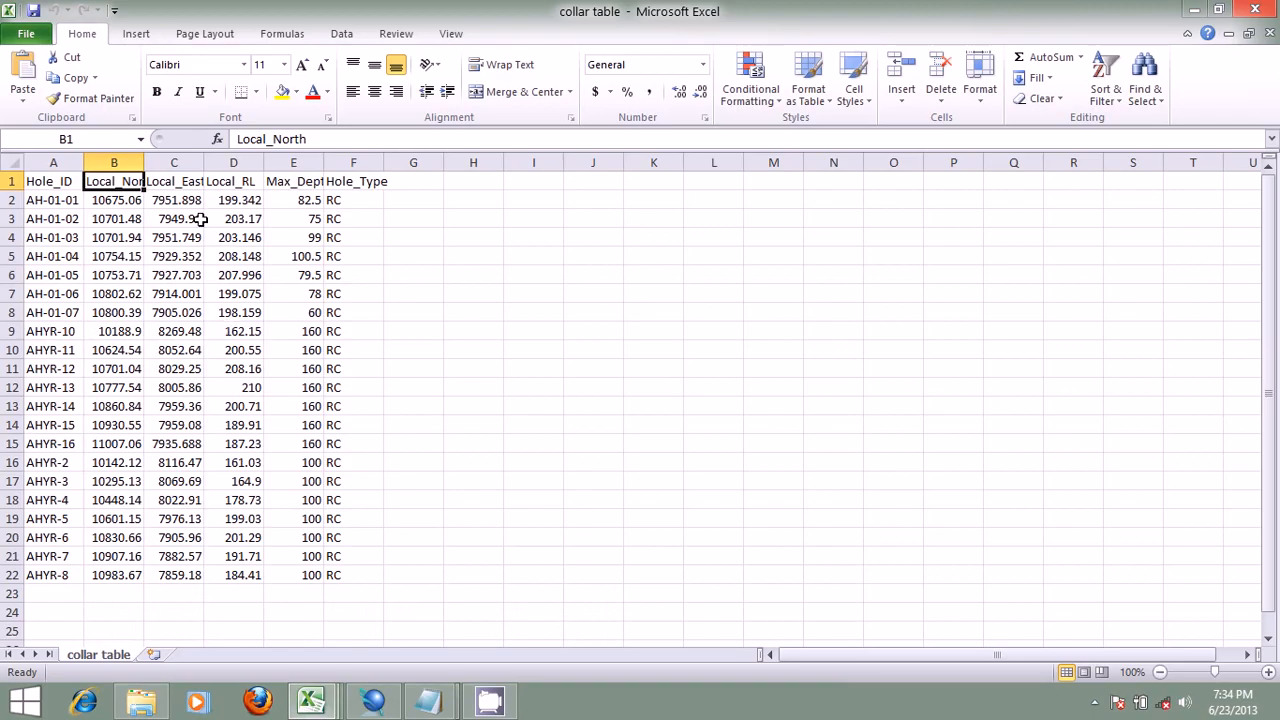
pyautogui.click(189, 184)
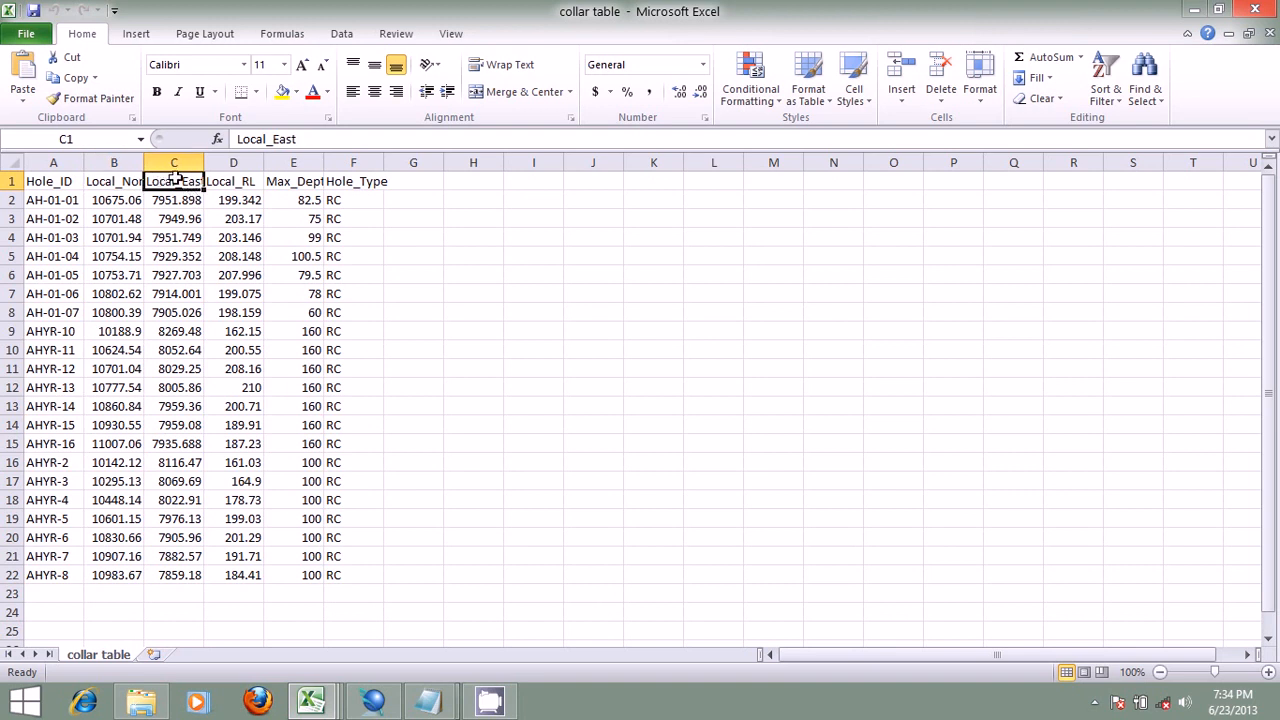
pyautogui.moveTo(185, 201); pyautogui.dragTo(196, 582)
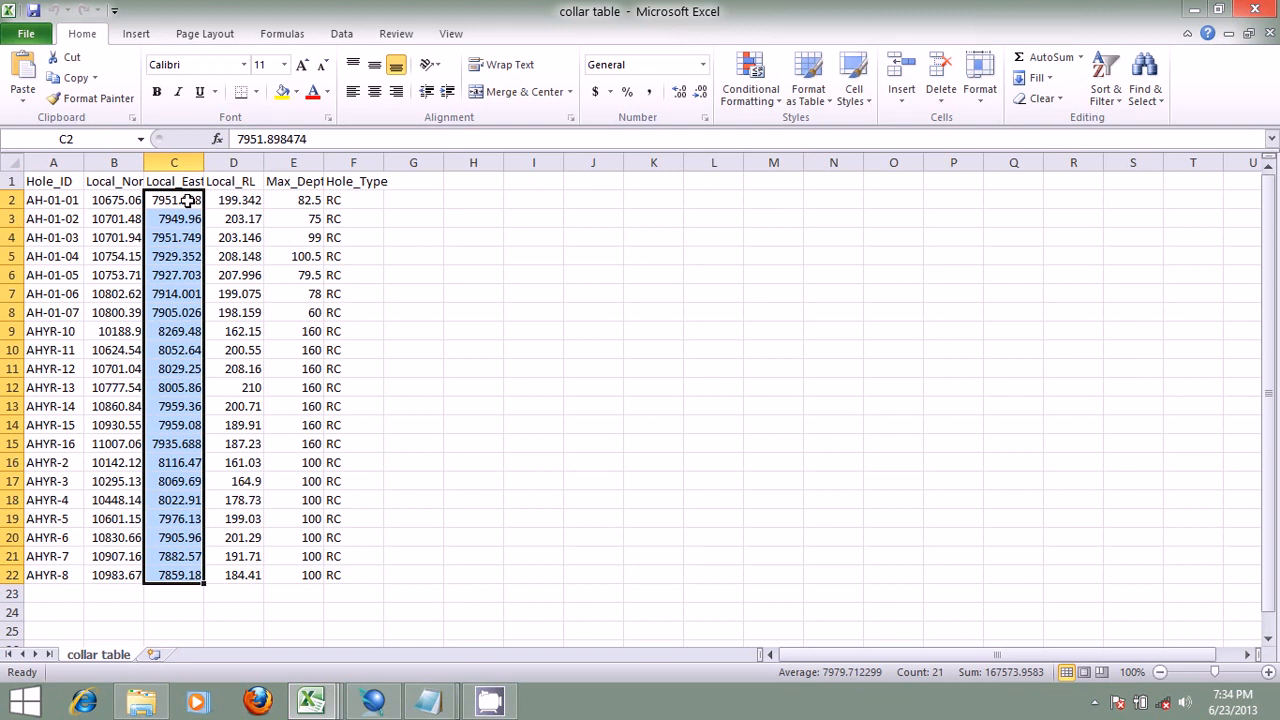
pyautogui.click(10, 181)
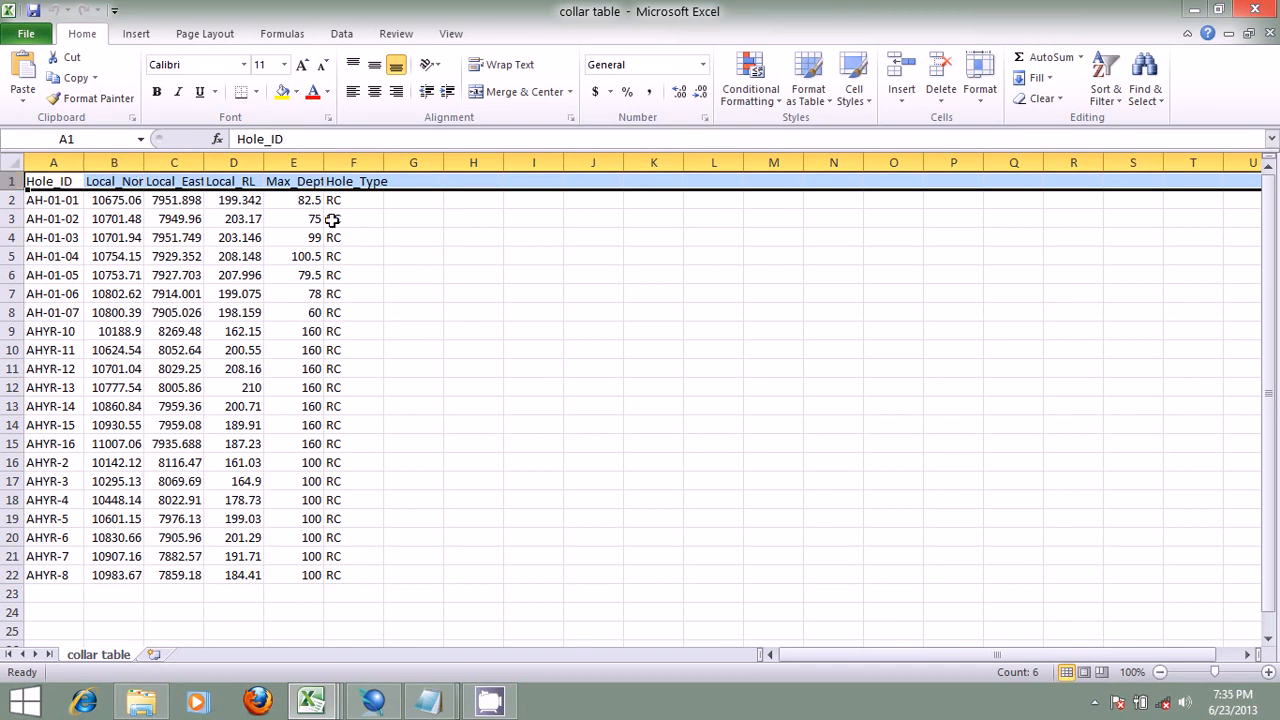
pyautogui.click(430, 700)
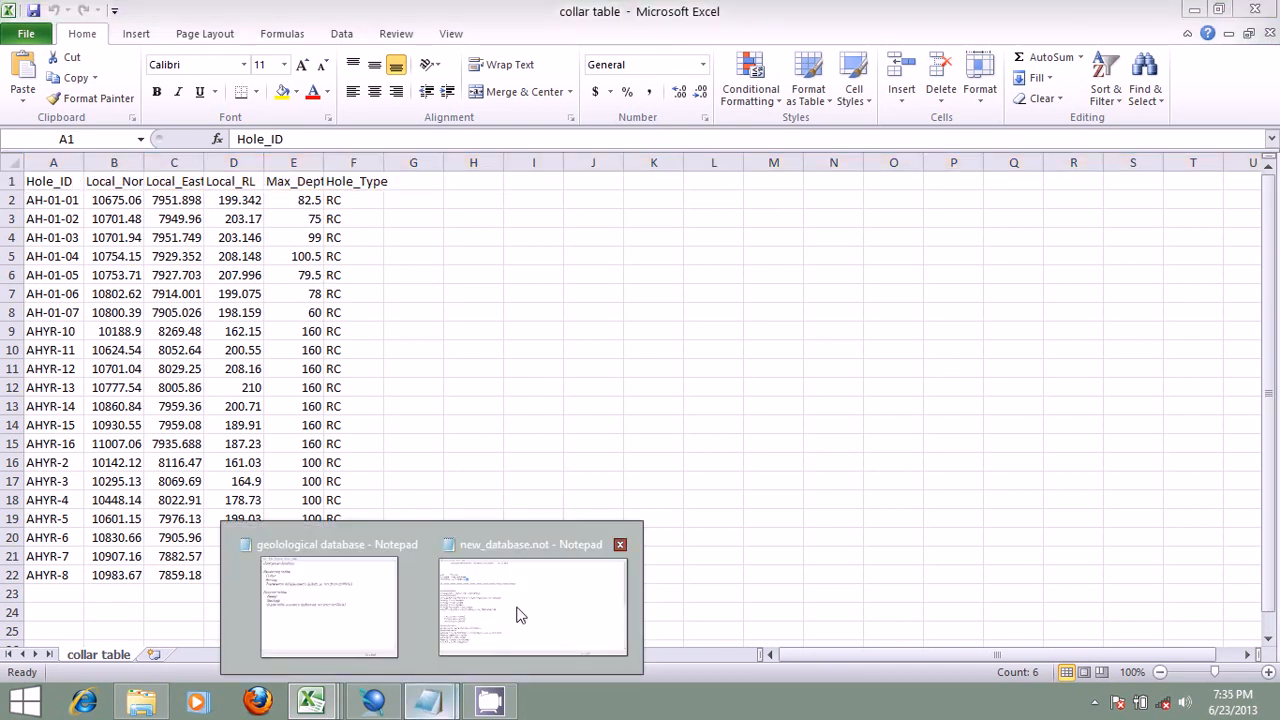
pyautogui.click(519, 614)
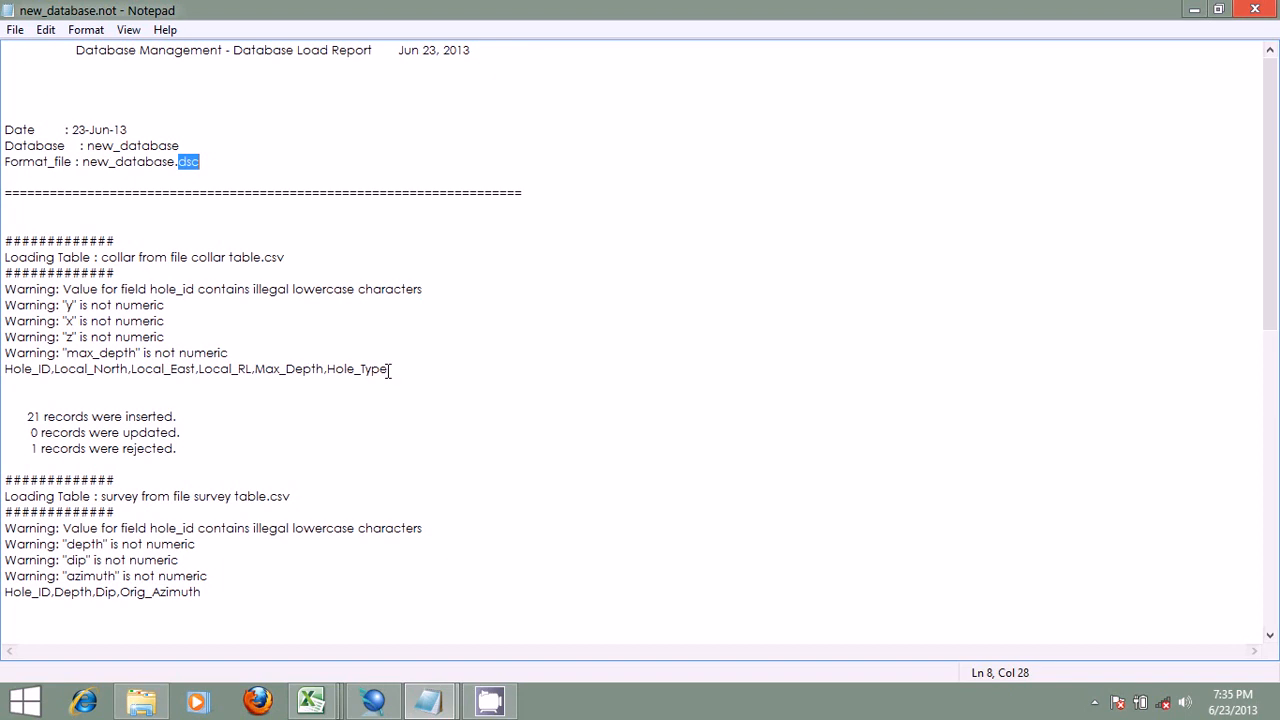
# Step: Review the survey table's warnings in the load report, highlighting the depth and azimuth field names
pyautogui.scroll(-10, 392, 362)
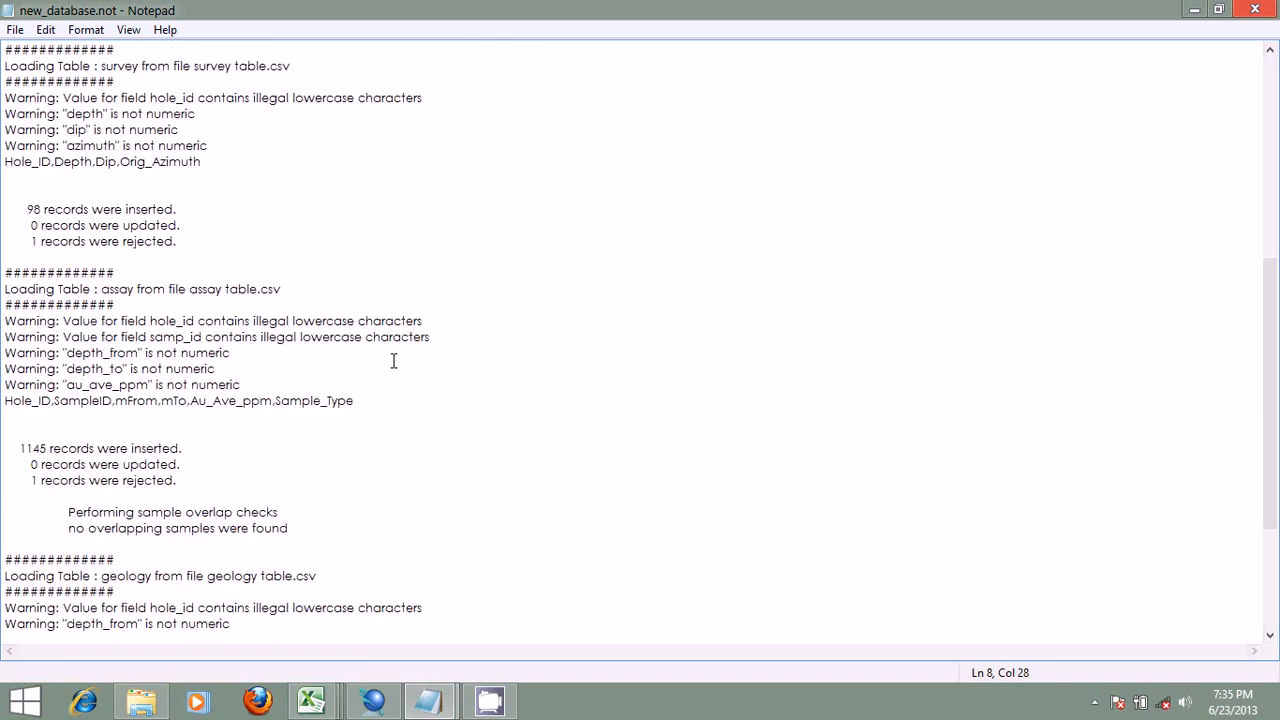
pyautogui.scroll(5, 392, 362)
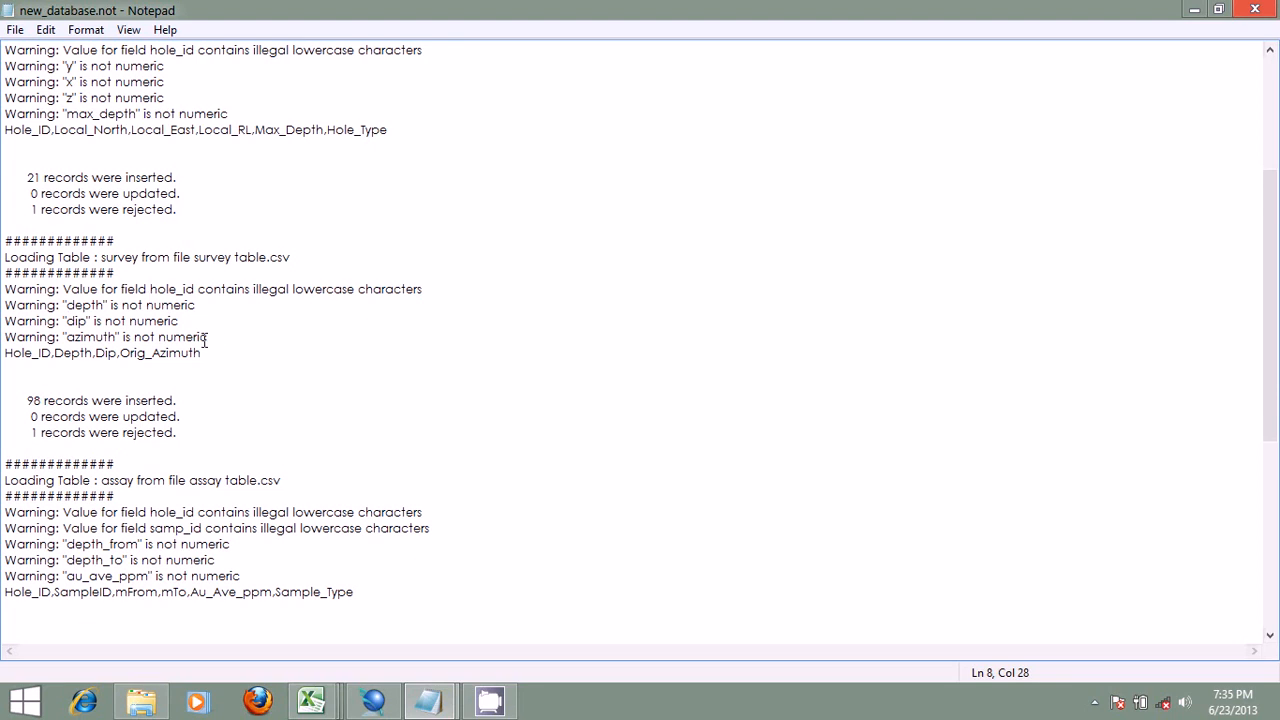
pyautogui.moveTo(104, 305); pyautogui.dragTo(66, 305)
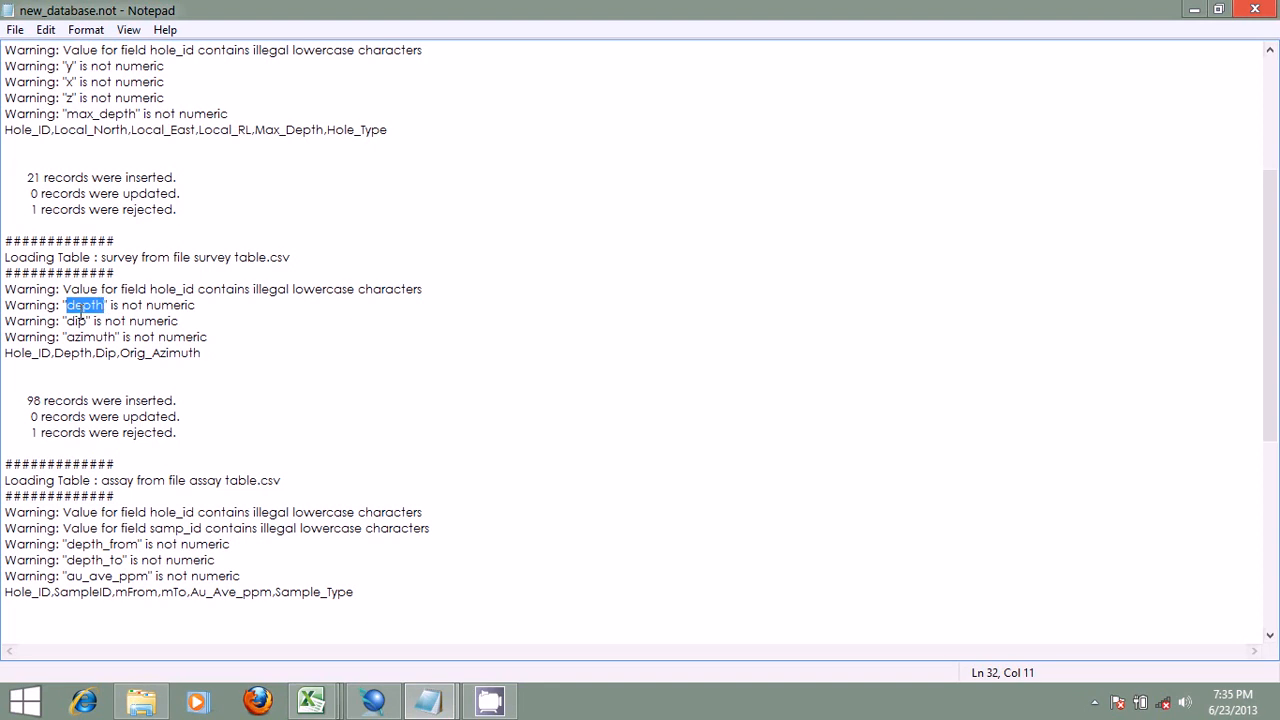
pyautogui.moveTo(89, 322)
pyautogui.mouseDown()
pyautogui.moveTo(72, 322)
pyautogui.moveTo(83, 337)
pyautogui.moveTo(70, 338)
pyautogui.mouseUp()
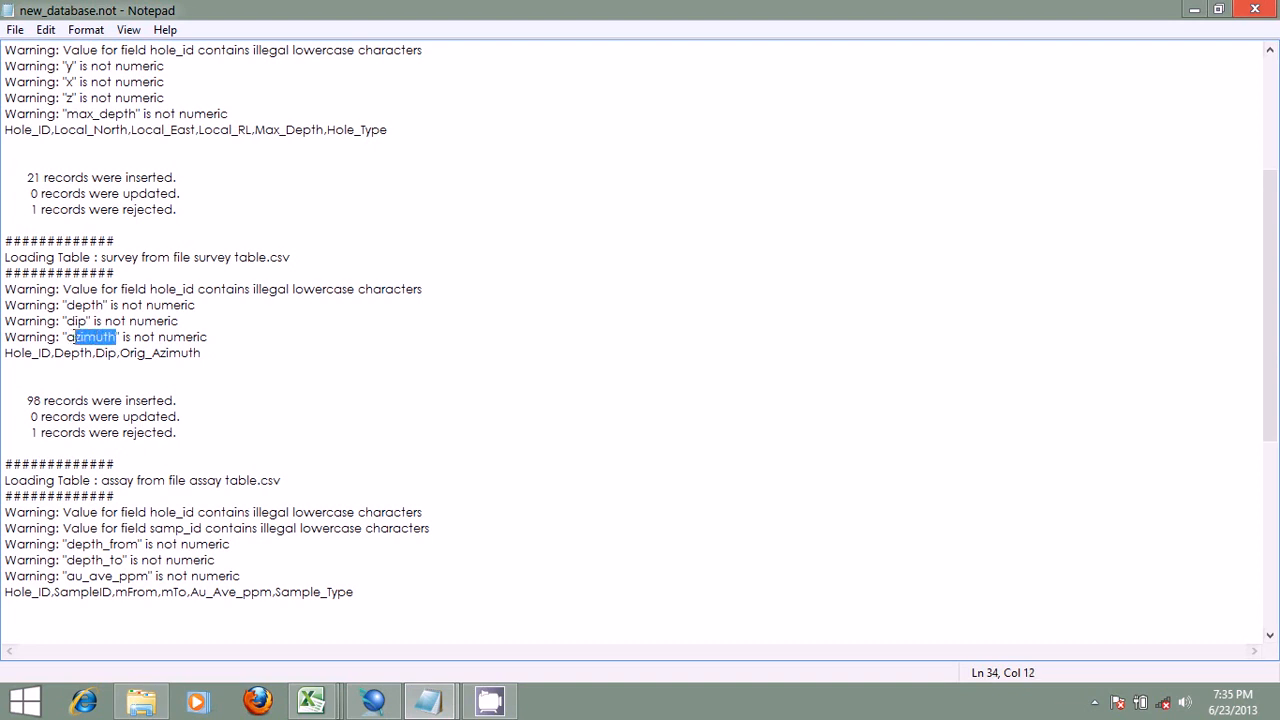
# Step: Switch to the assay table in Excel, highlight its whole header row, and return to the load report in Notepad
pyautogui.click(311, 700)
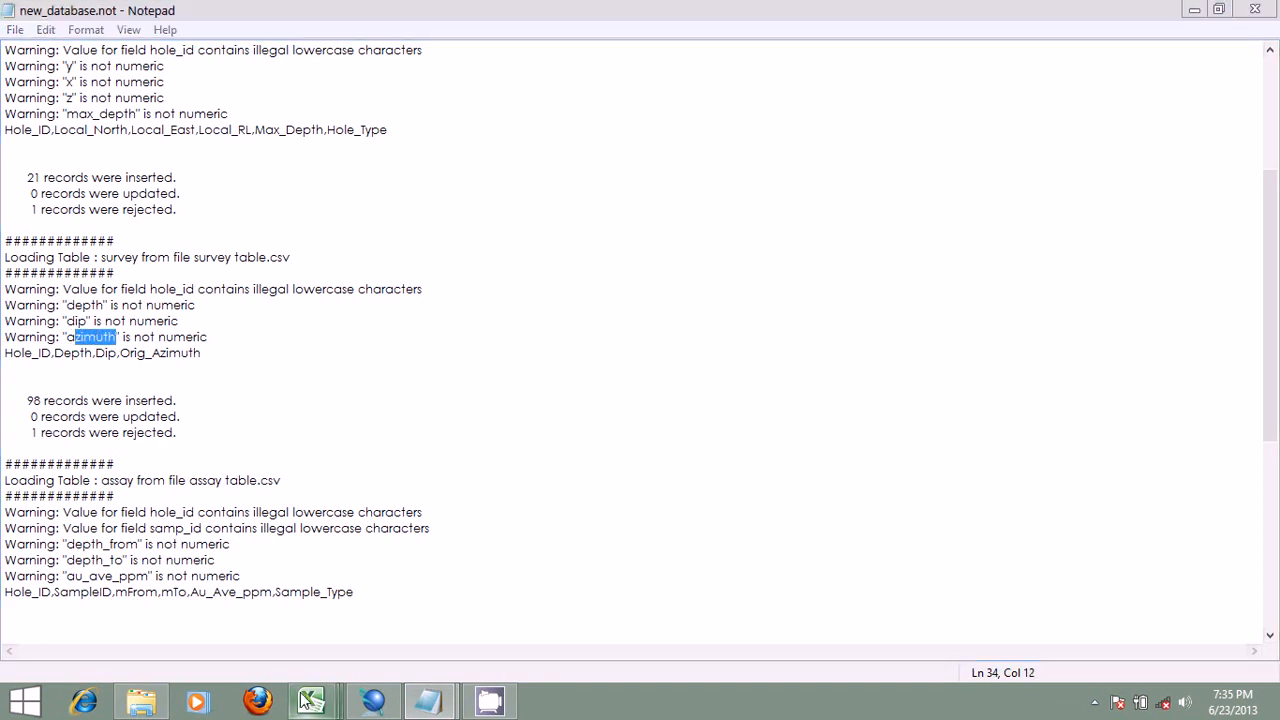
pyautogui.click(164, 605)
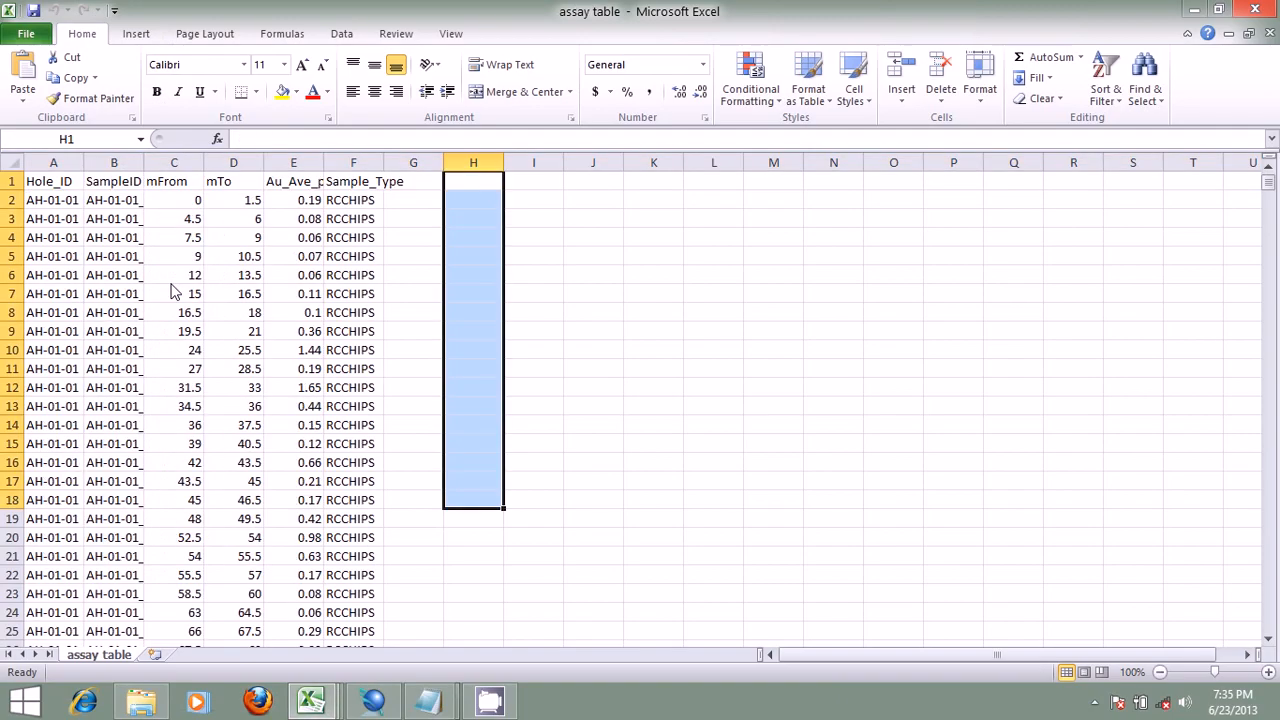
pyautogui.click(12, 181)
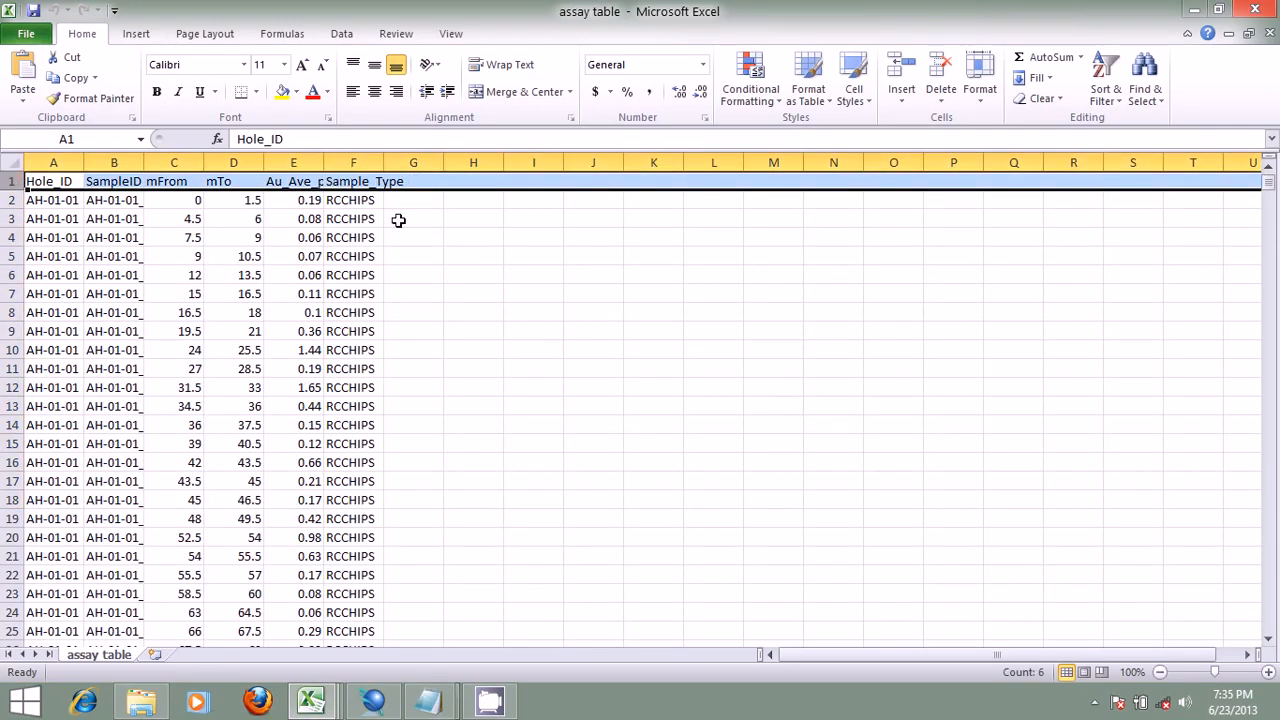
pyautogui.click(373, 701)
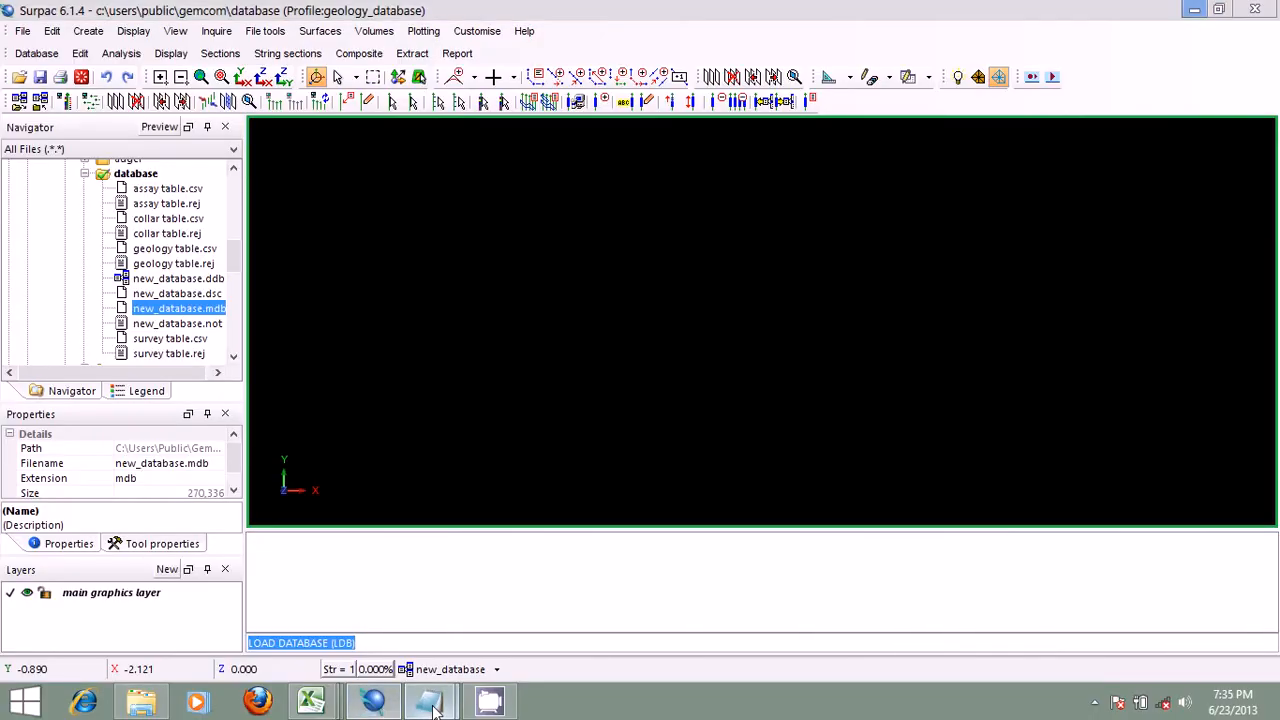
pyautogui.moveTo(425, 705)
pyautogui.click(533, 644)
# Step: Review the assay and geology sections of the load report, highlighting the result line of each sample overlap check
pyautogui.scroll(-8, 204, 438)
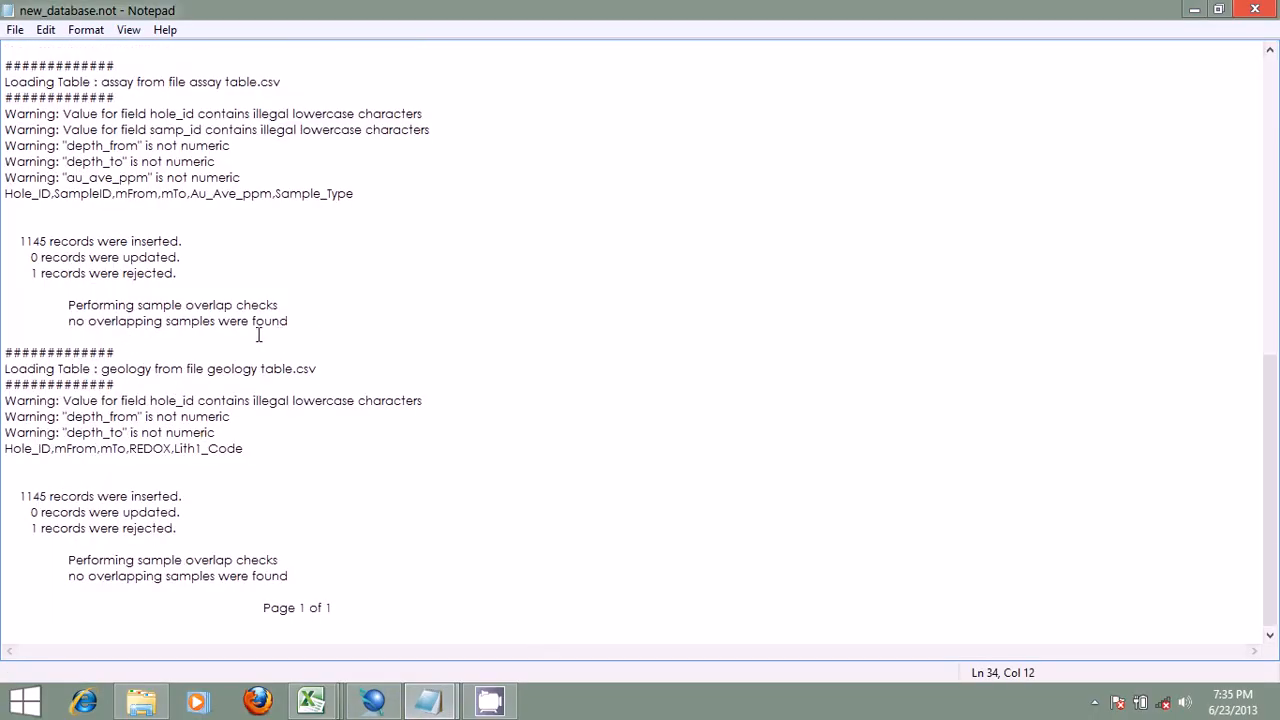
pyautogui.scroll(4, 218, 152)
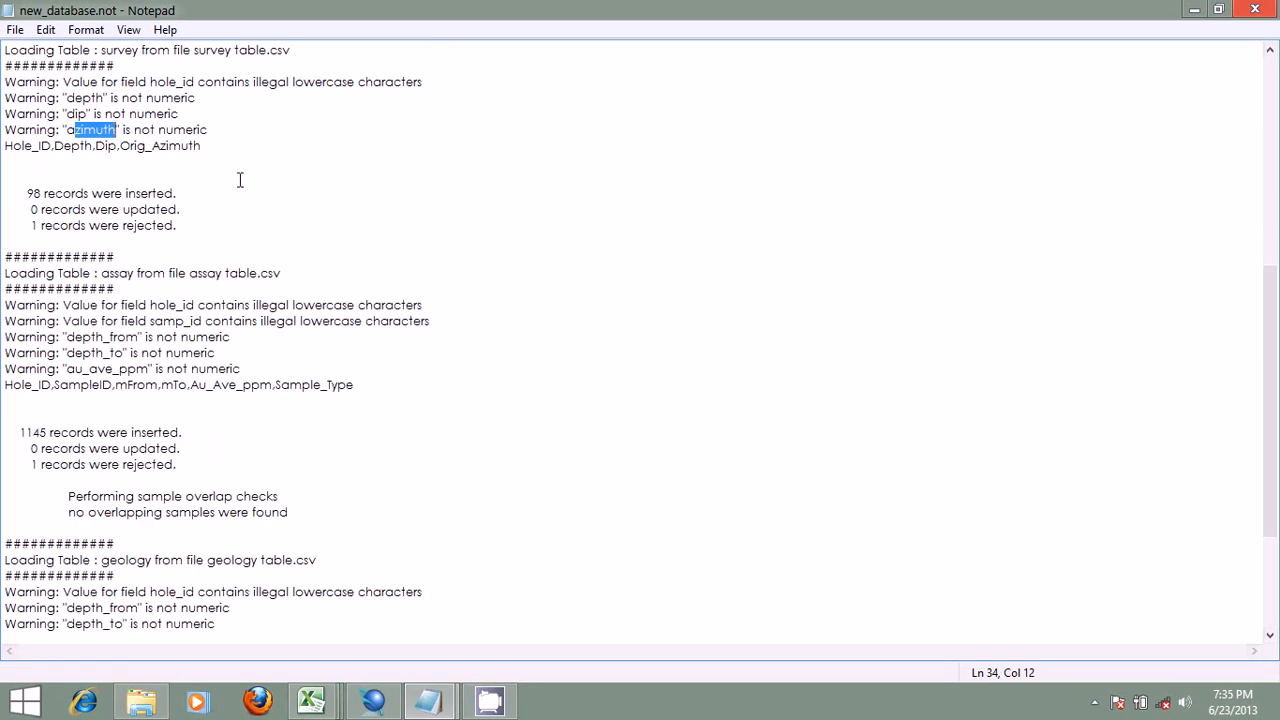
pyautogui.scroll(-3, 241, 182)
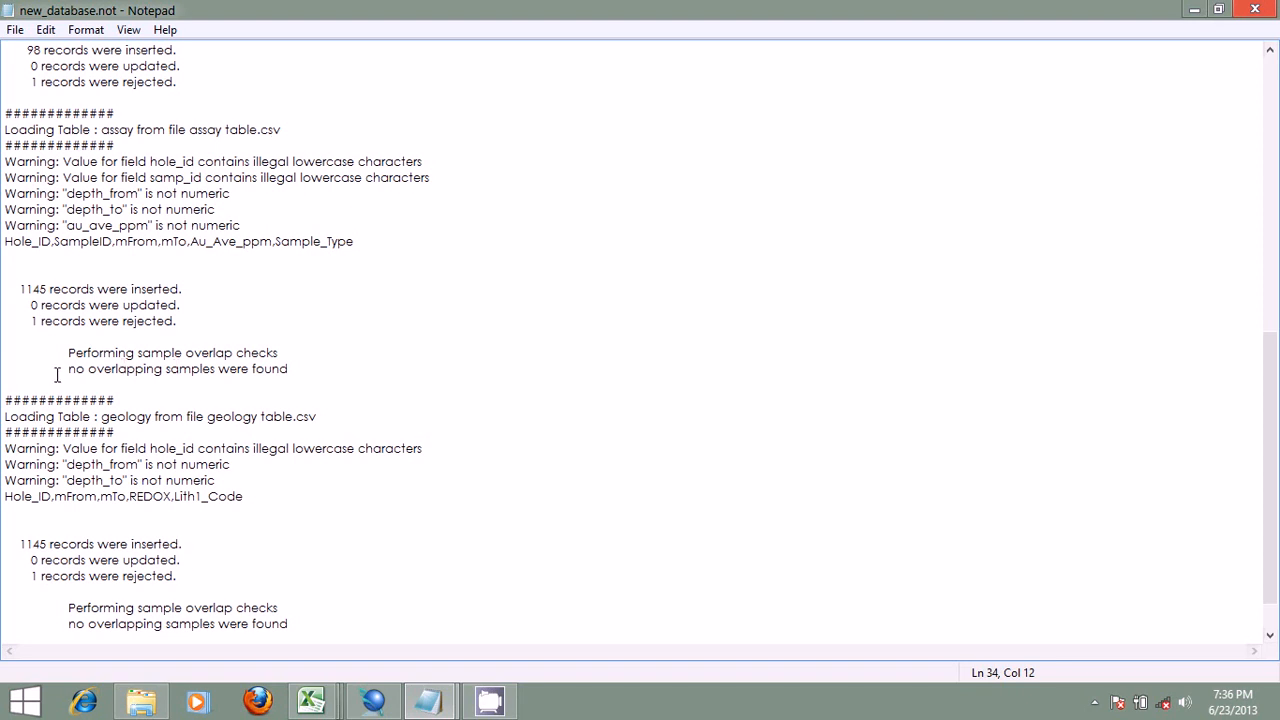
pyautogui.moveTo(57, 371); pyautogui.dragTo(309, 371)
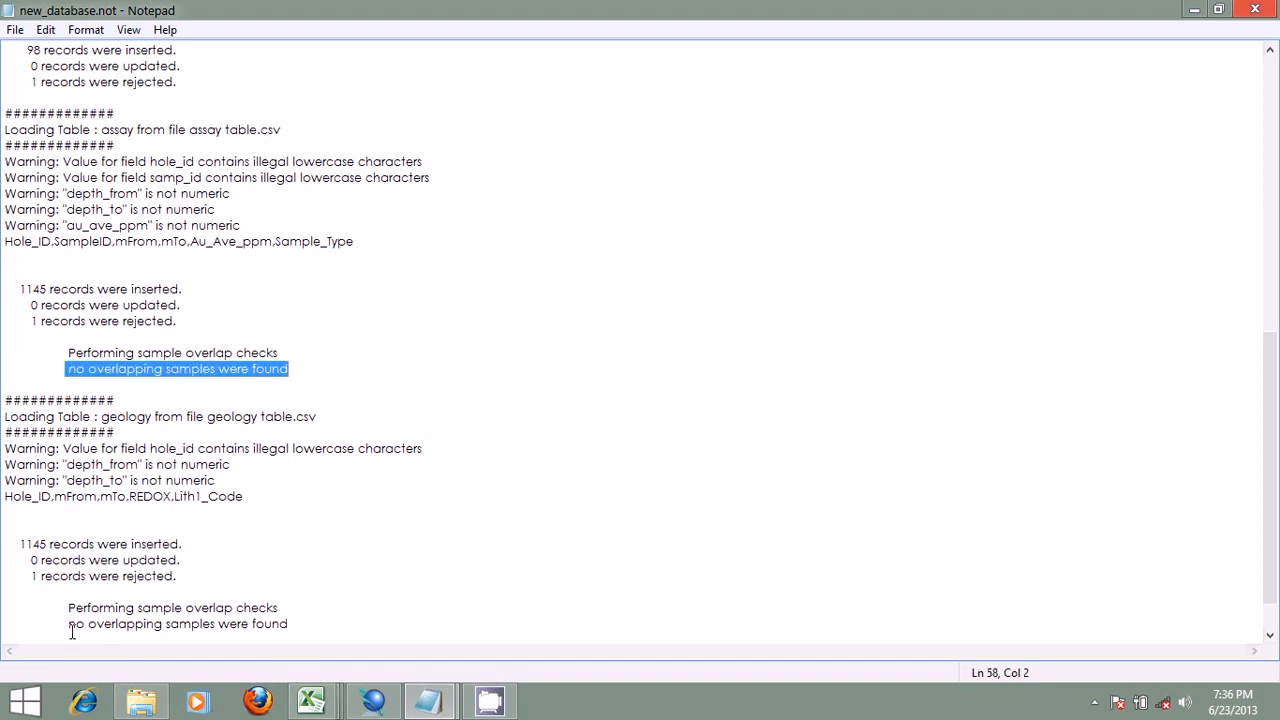
pyautogui.moveTo(68, 624); pyautogui.dragTo(334, 628)
pyautogui.click(246, 560)
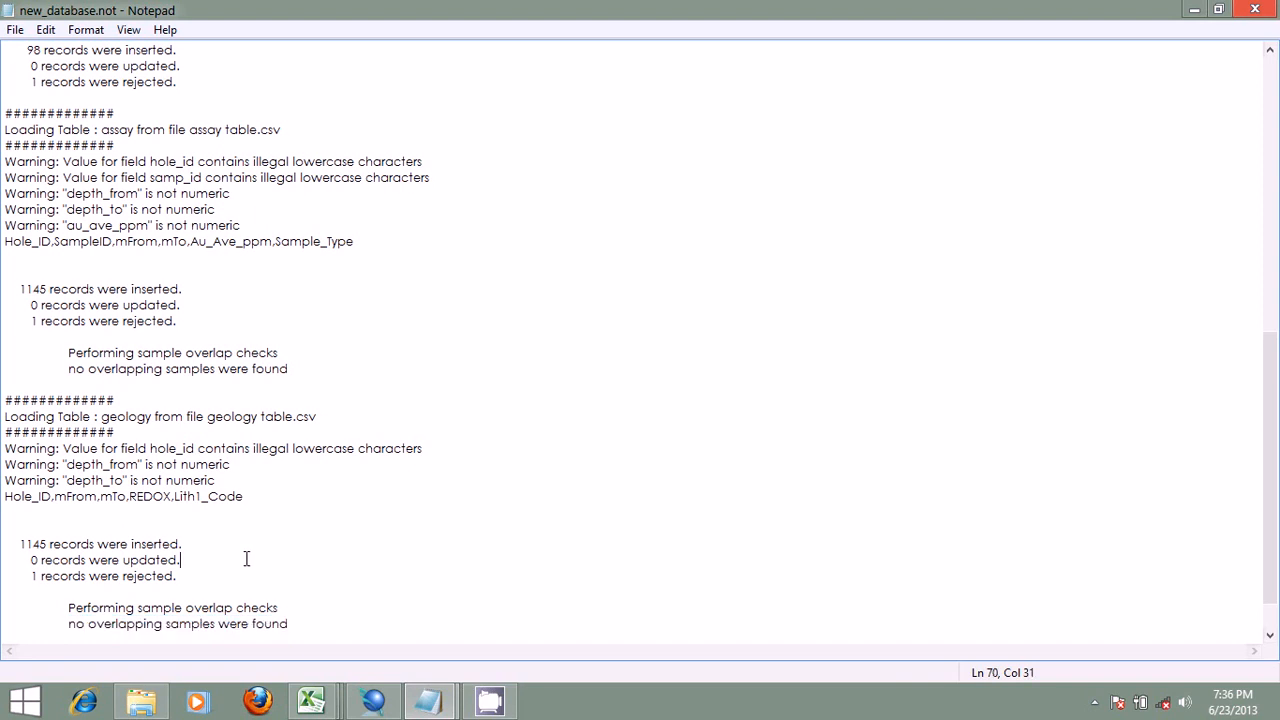
# Step: Highlight the rejected-records lines of the geology, assay, survey and collar tables in turn and look over the whole load report
pyautogui.moveTo(182, 576); pyautogui.dragTo(2, 576)
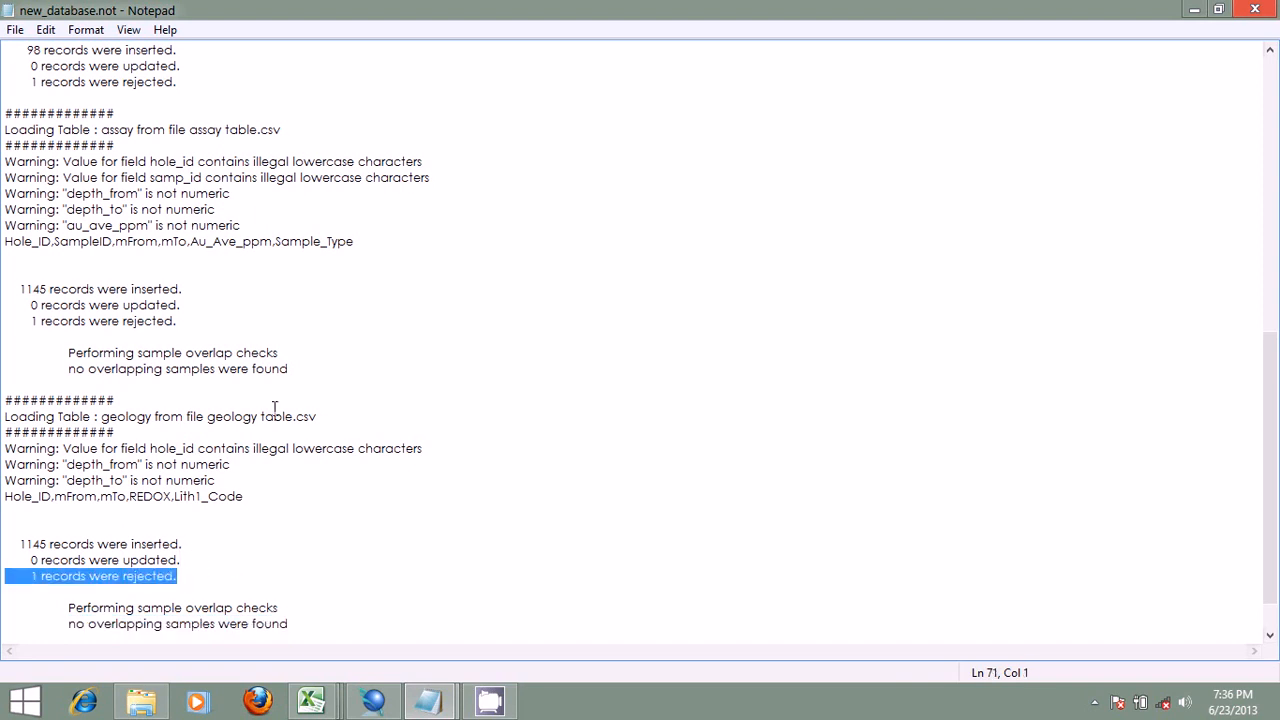
pyautogui.moveTo(180, 321); pyautogui.dragTo(68, 321)
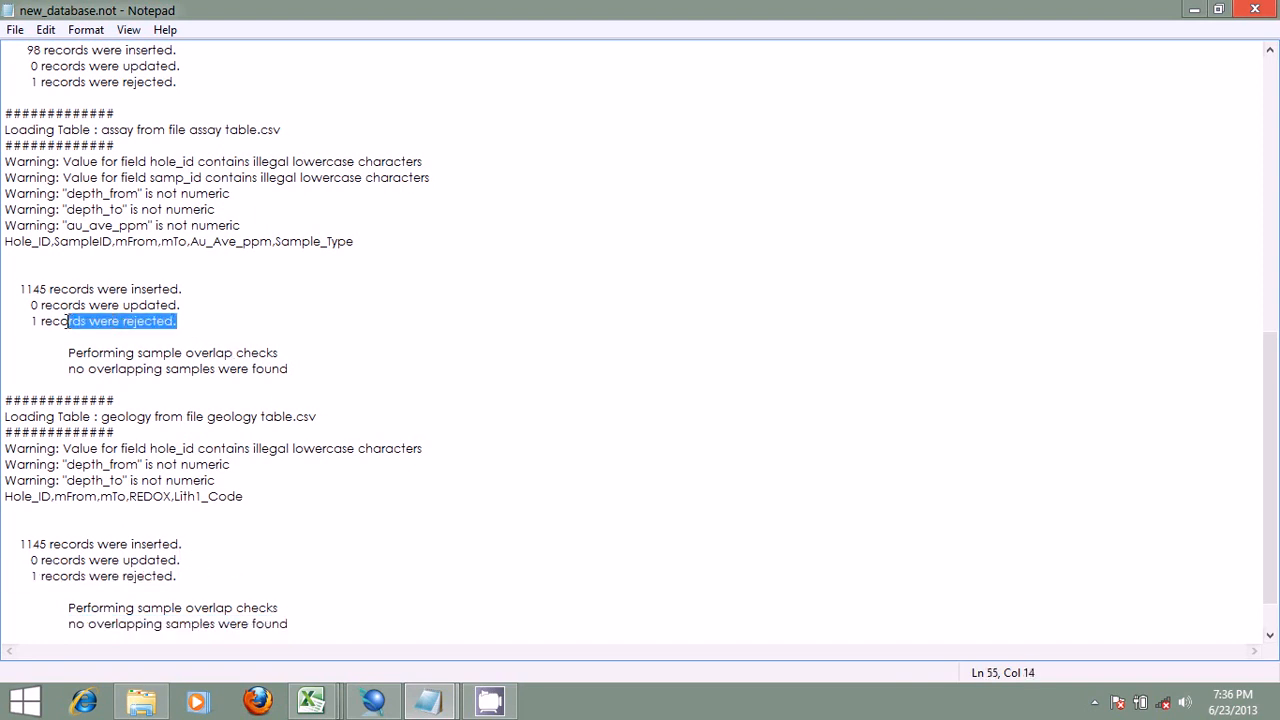
pyautogui.scroll(3, 253, 216)
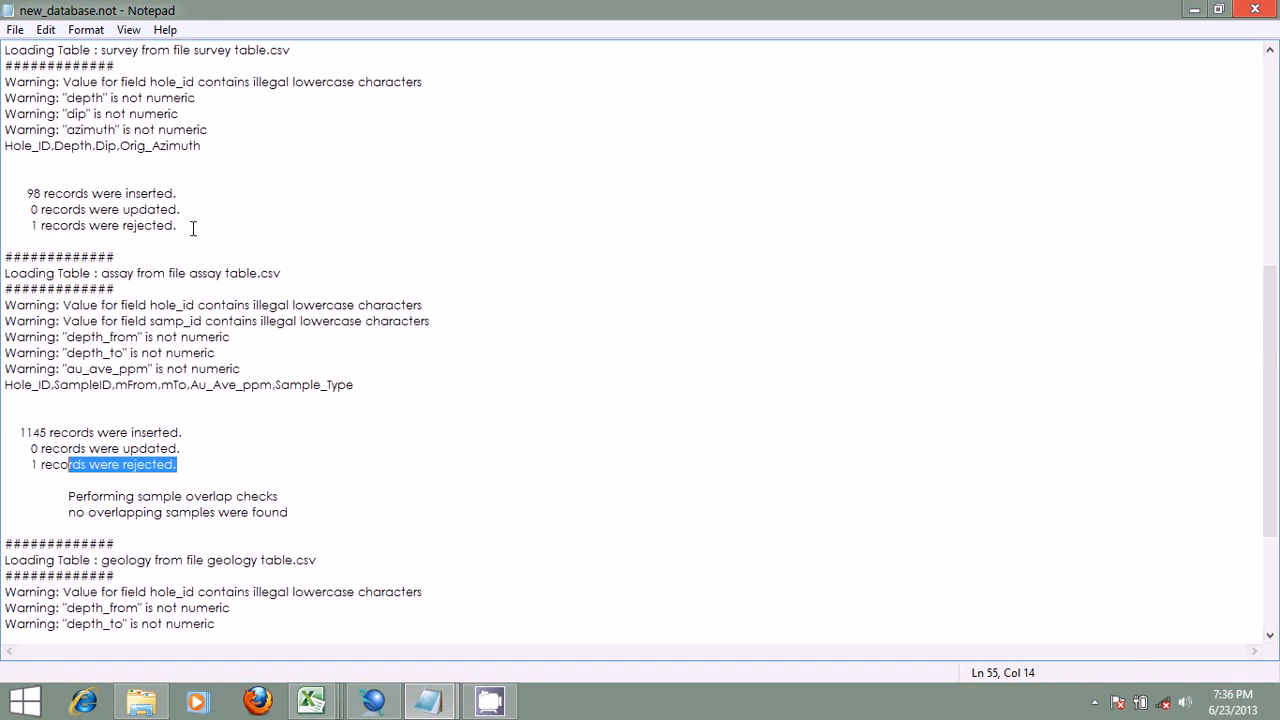
pyautogui.moveTo(191, 226); pyautogui.dragTo(113, 228)
pyautogui.scroll(3, 534, 170)
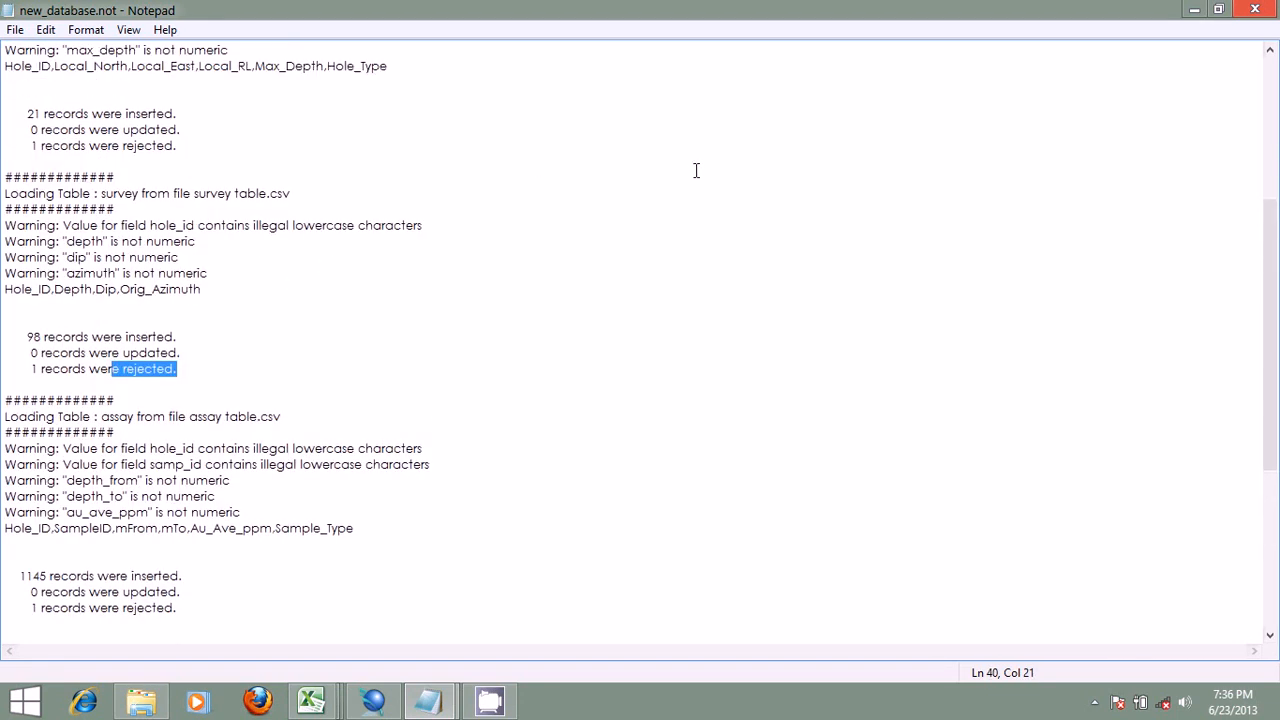
pyautogui.moveTo(175, 147); pyautogui.dragTo(29, 146)
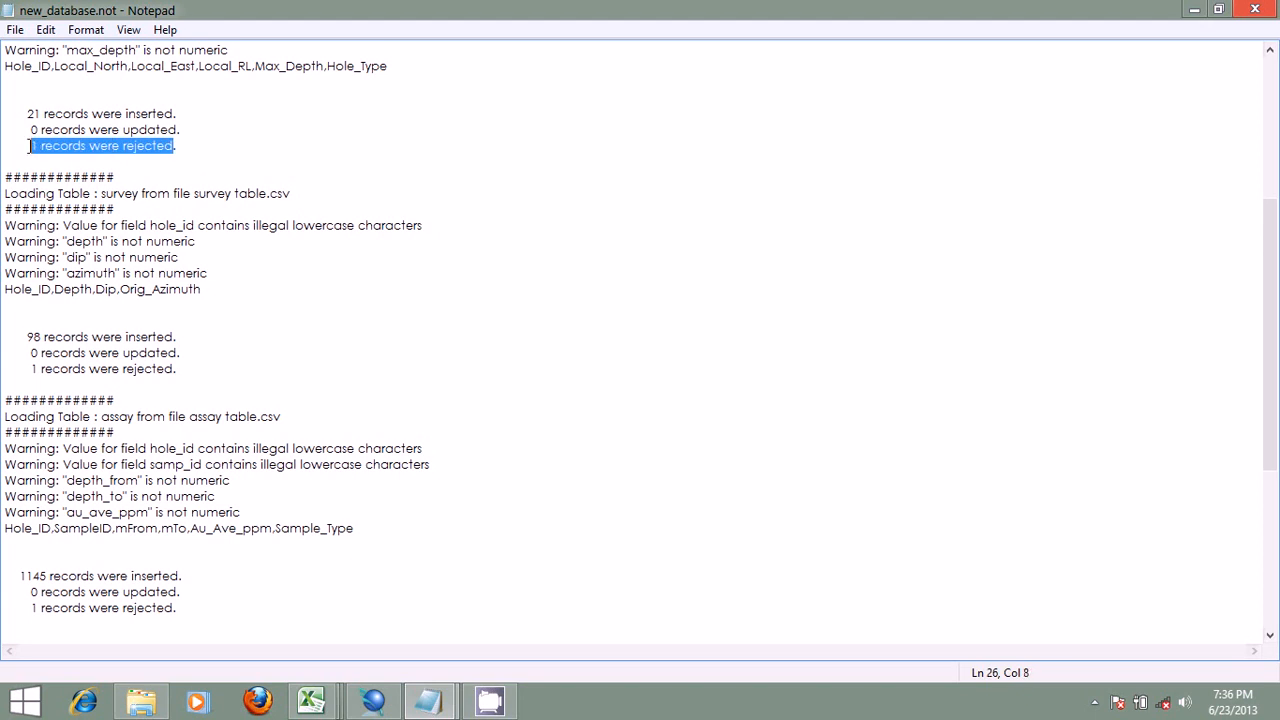
pyautogui.scroll(-7, 331, 130)
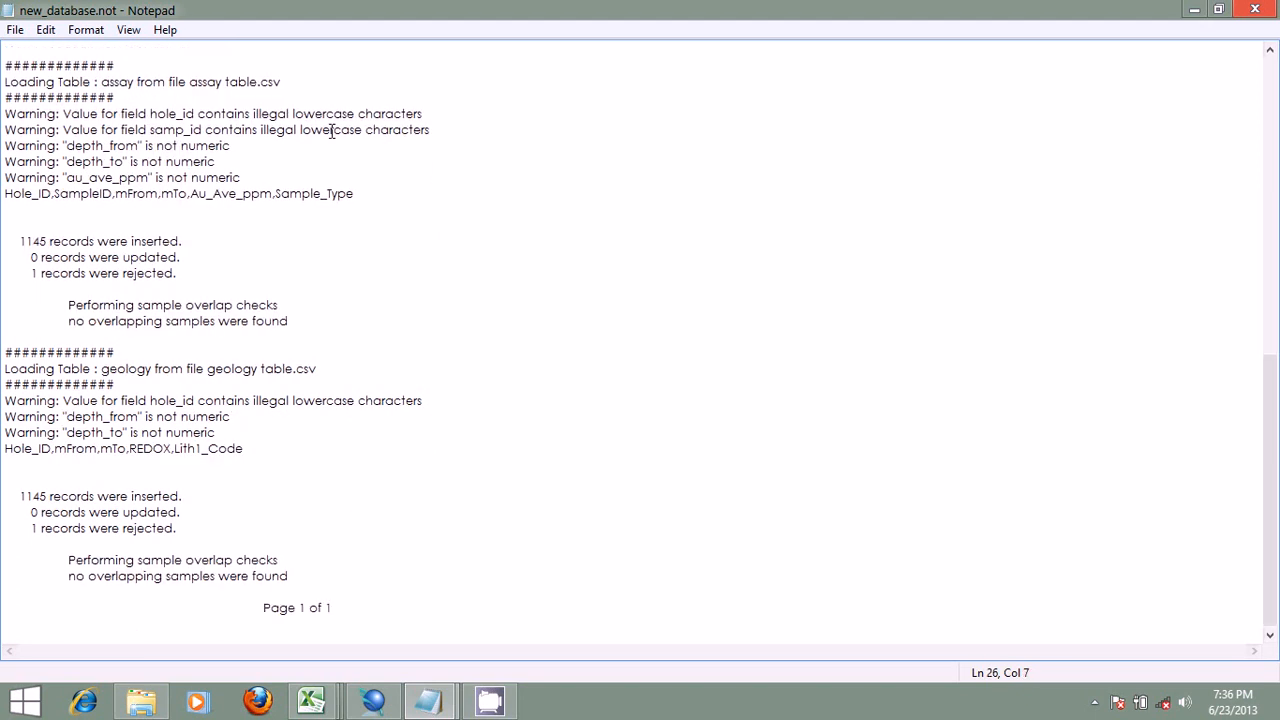
pyautogui.scroll(7, 331, 130)
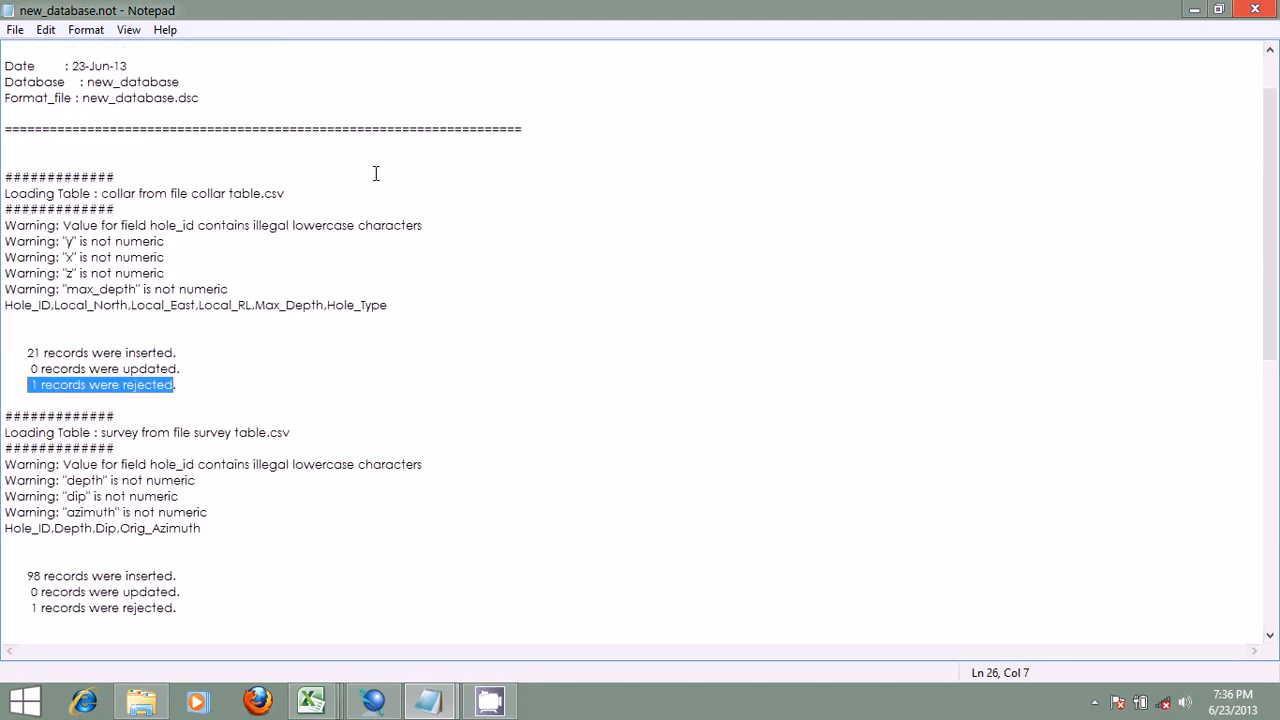
# Step: Switch from the load report to Surpac and point out the assay, collar, geology and survey .rej files in the database folder
pyautogui.scroll(-3, 376, 174)
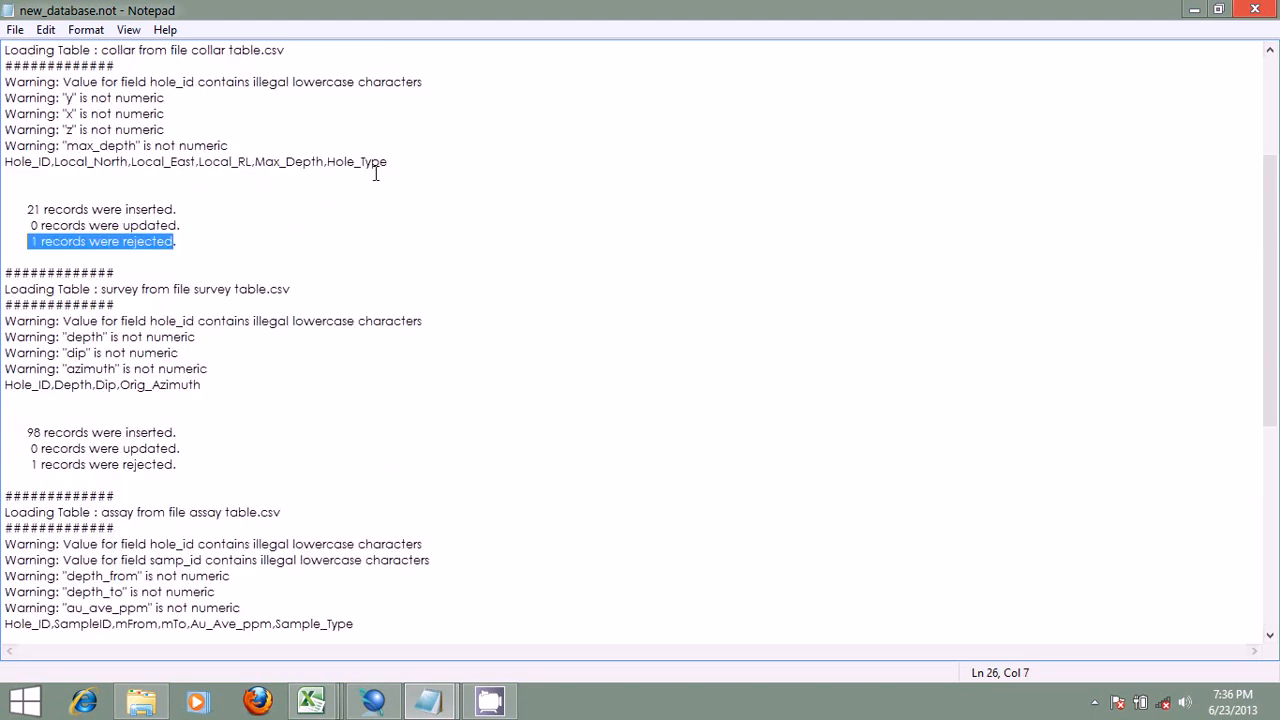
pyautogui.click(382, 706)
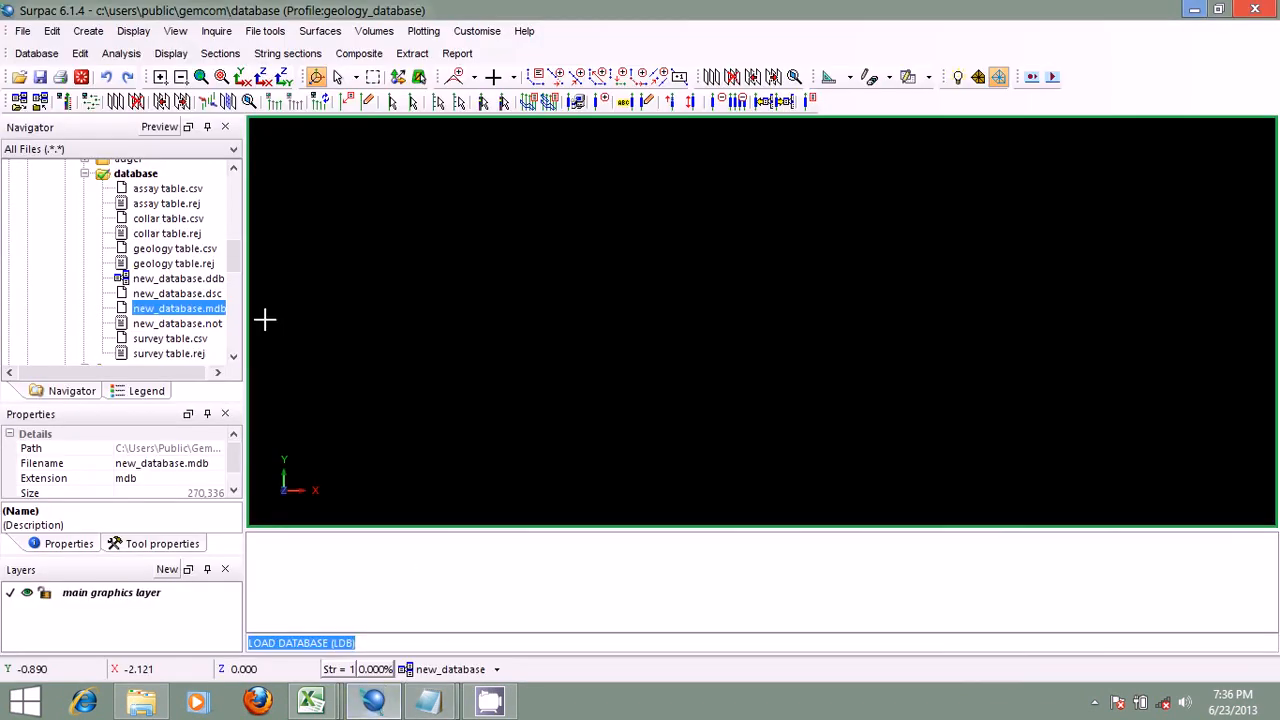
pyautogui.click(157, 205)
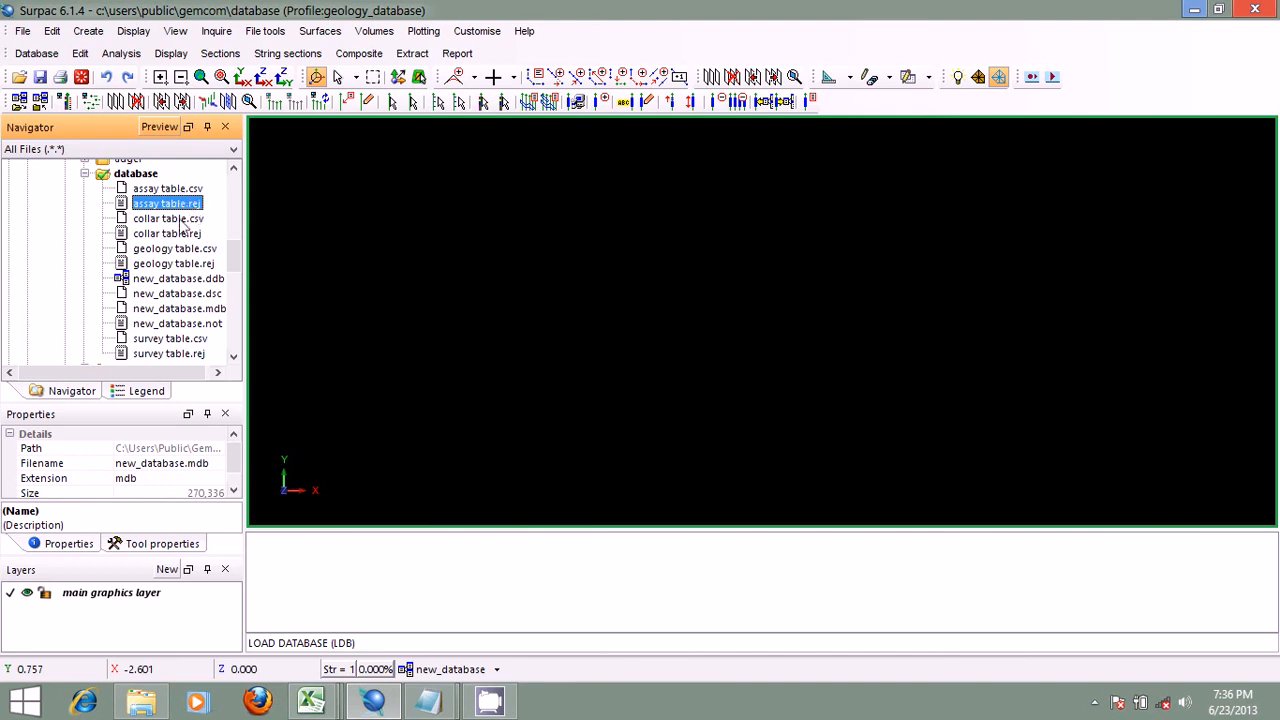
pyautogui.click(185, 236)
pyautogui.click(192, 266)
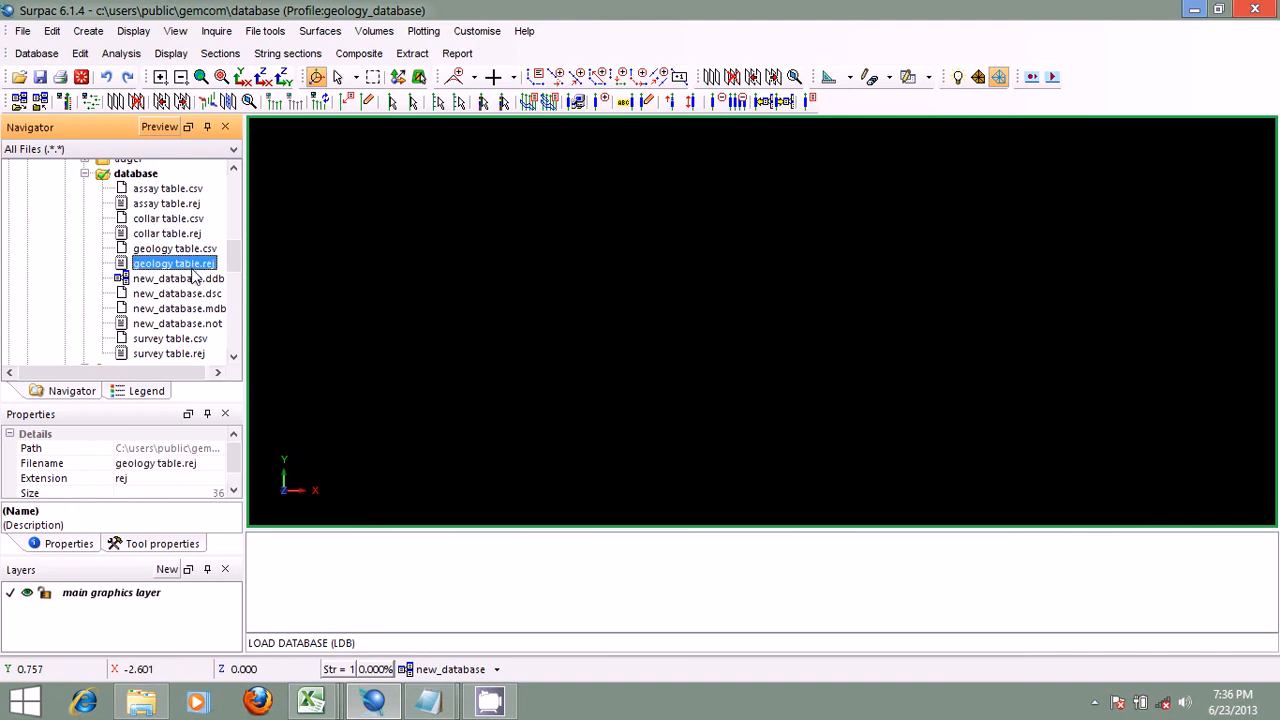
pyautogui.click(198, 355)
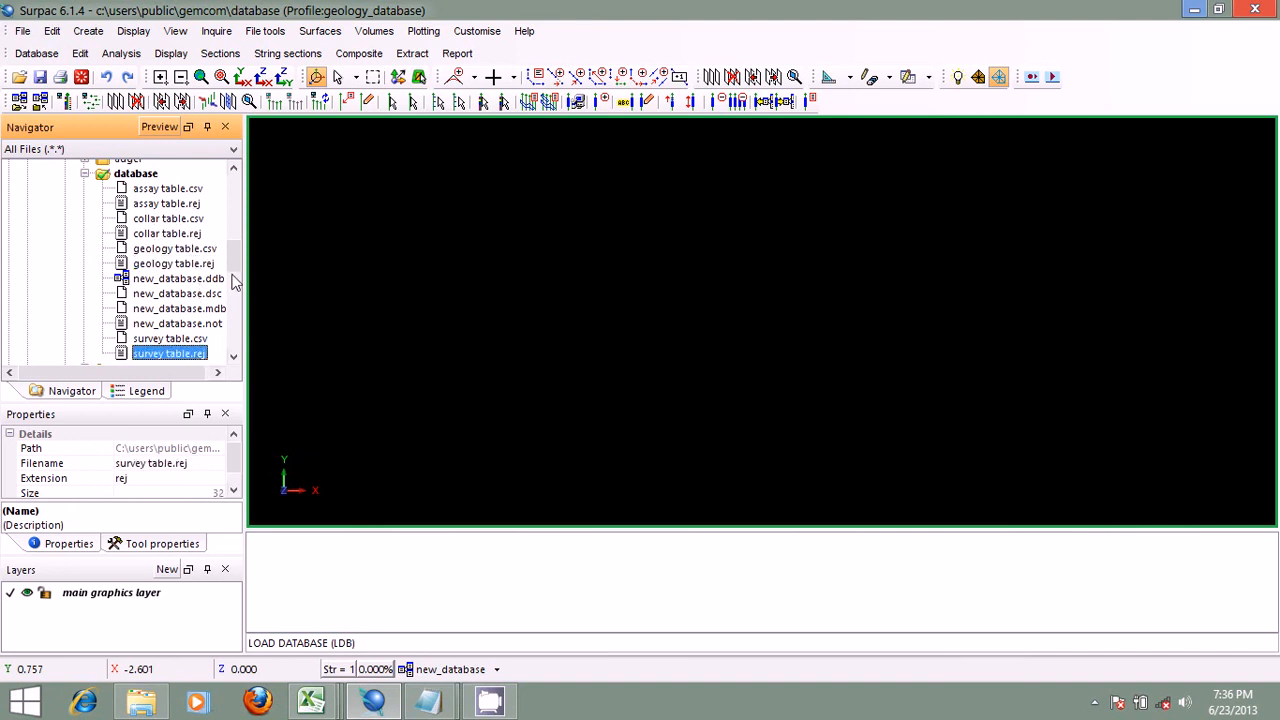
pyautogui.scroll(-1, 234, 264)
pyautogui.moveTo(233, 259); pyautogui.dragTo(233, 258)
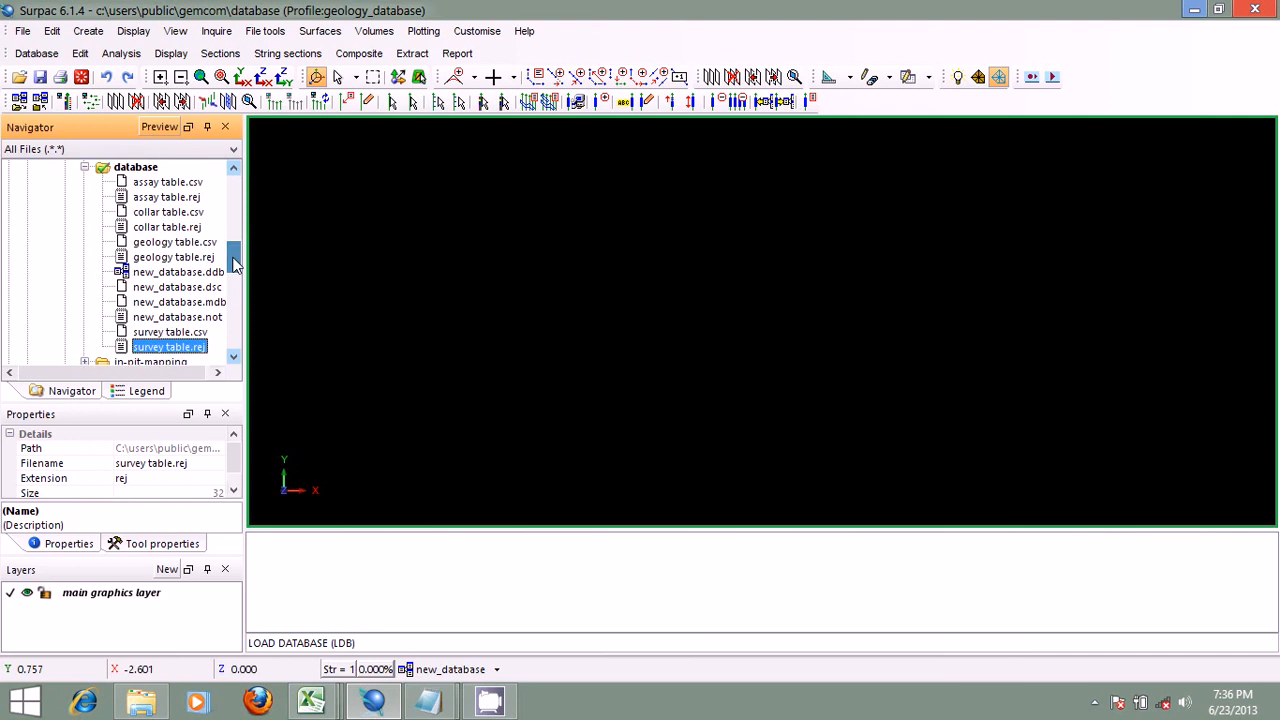
# Step: Look over the rejected-record files and the new_database.dsc format file, selecting the assay and collar .rej files again
pyautogui.click(165, 199)
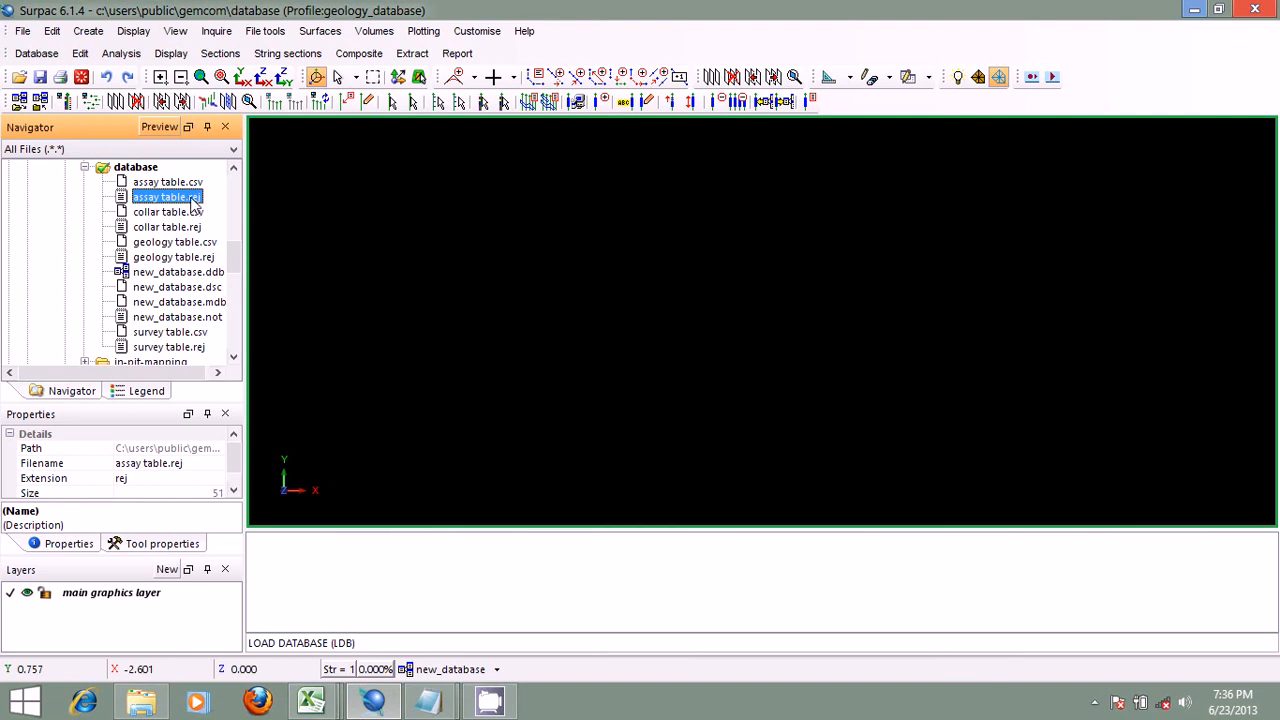
pyautogui.click(196, 289)
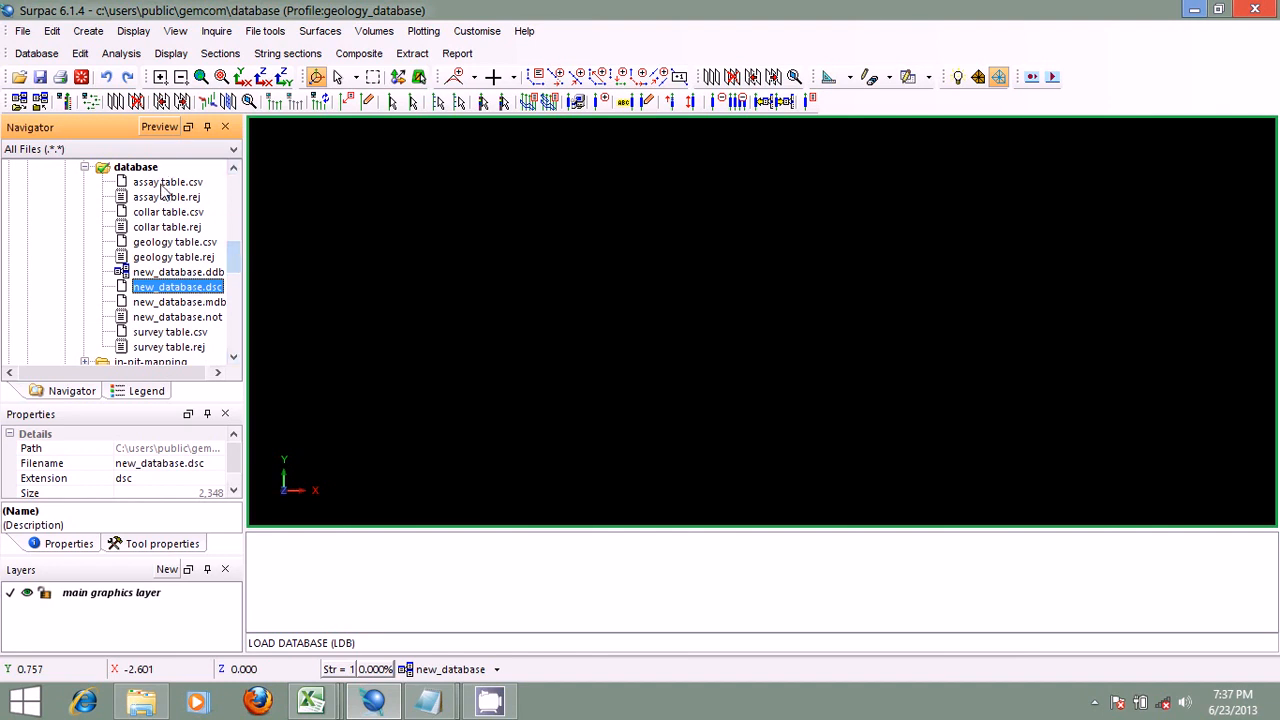
pyautogui.click(165, 198)
pyautogui.click(176, 228)
pyautogui.click(198, 288)
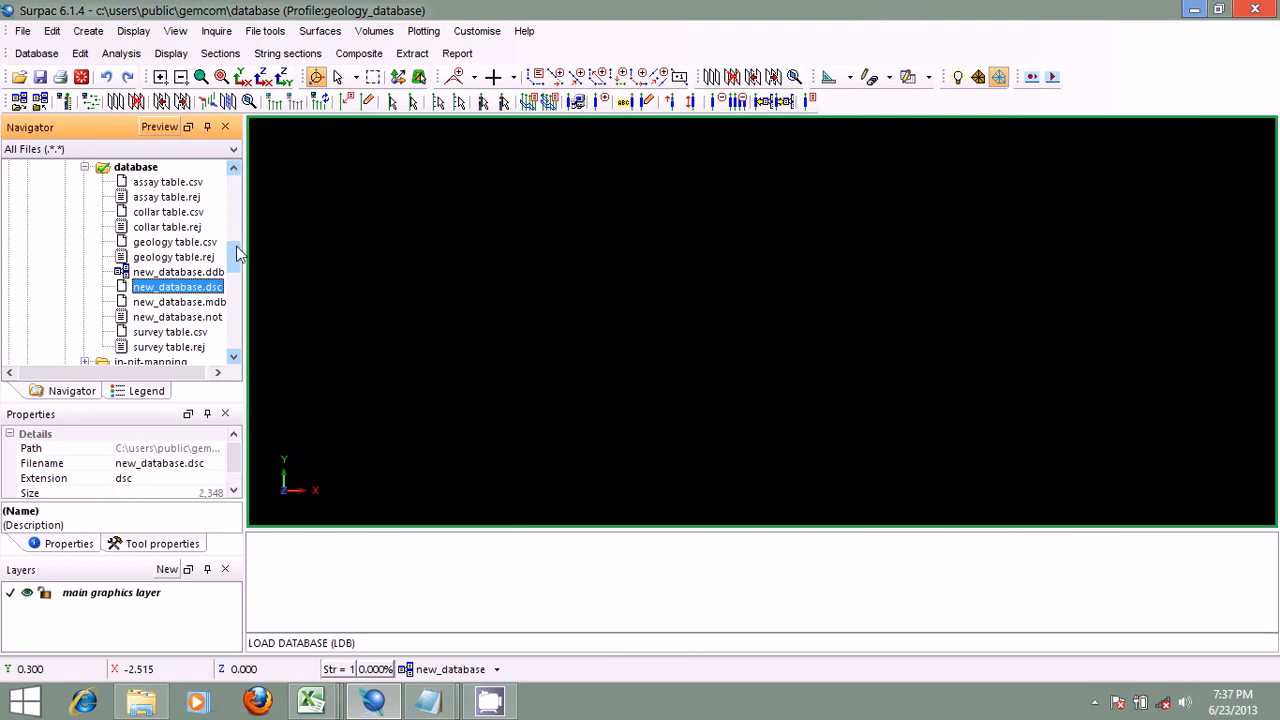
pyautogui.scroll(-1, 236, 250)
pyautogui.scroll(2, 236, 254)
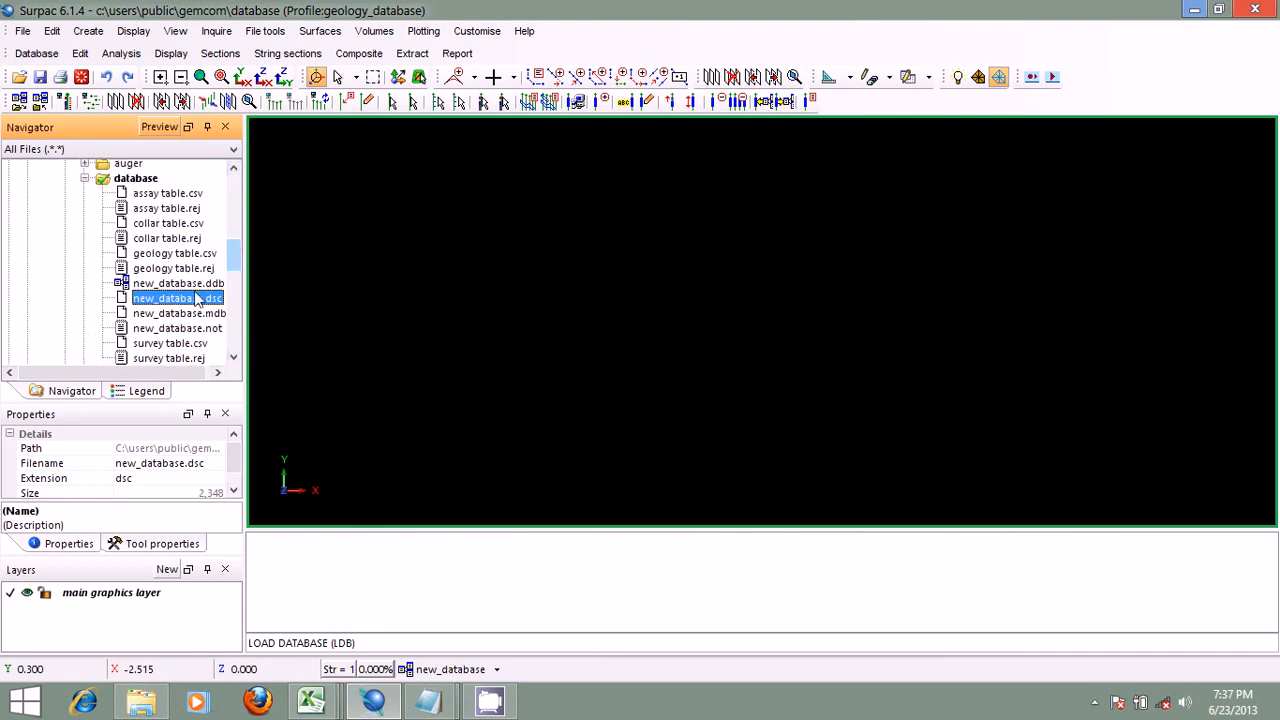
# Step: Open new_database.mdb in Microsoft Access, view its assay, geology, collar and survey tables, and close Access
pyautogui.moveTo(181, 315); pyautogui.dragTo(437, 289)
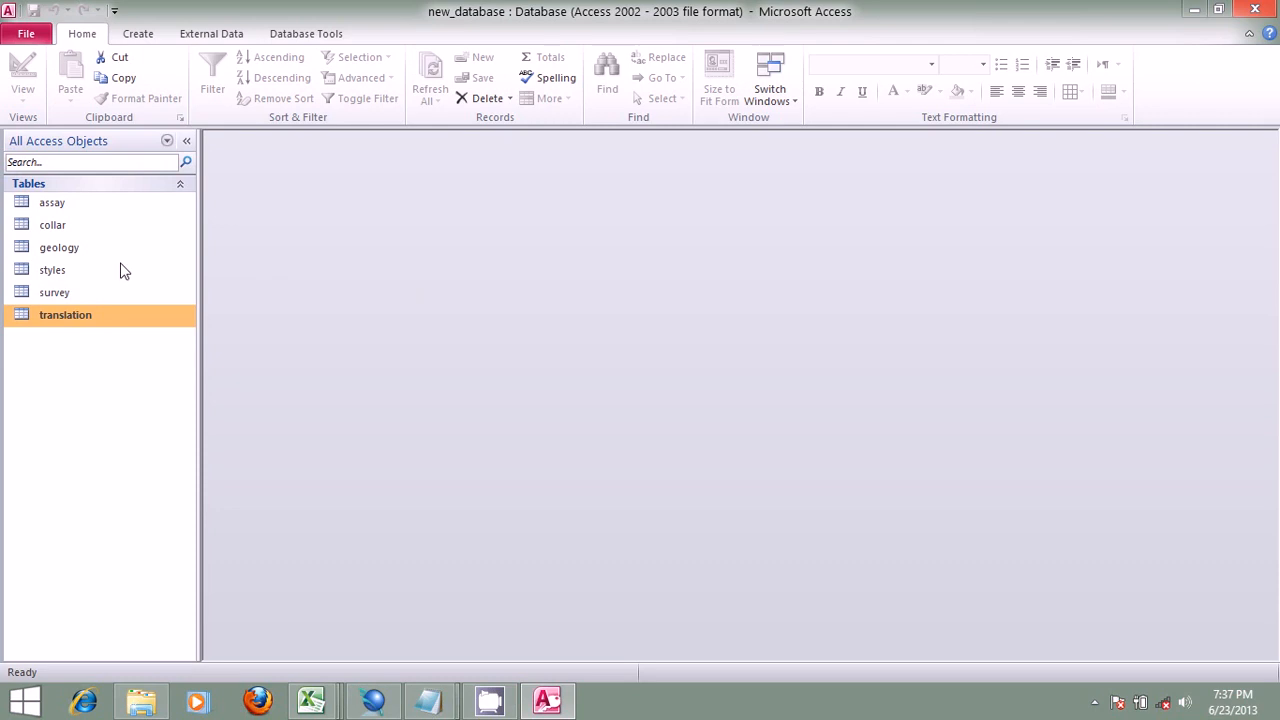
pyautogui.doubleClick(52, 203)
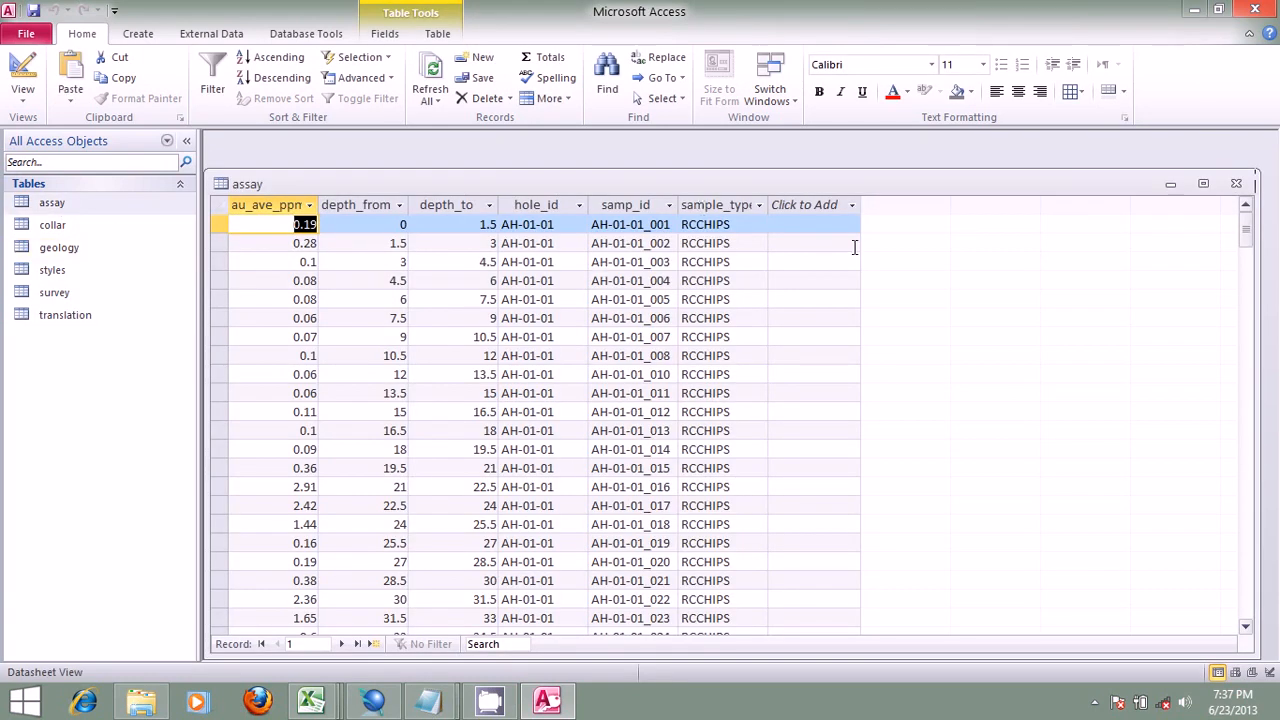
pyautogui.doubleClick(50, 247)
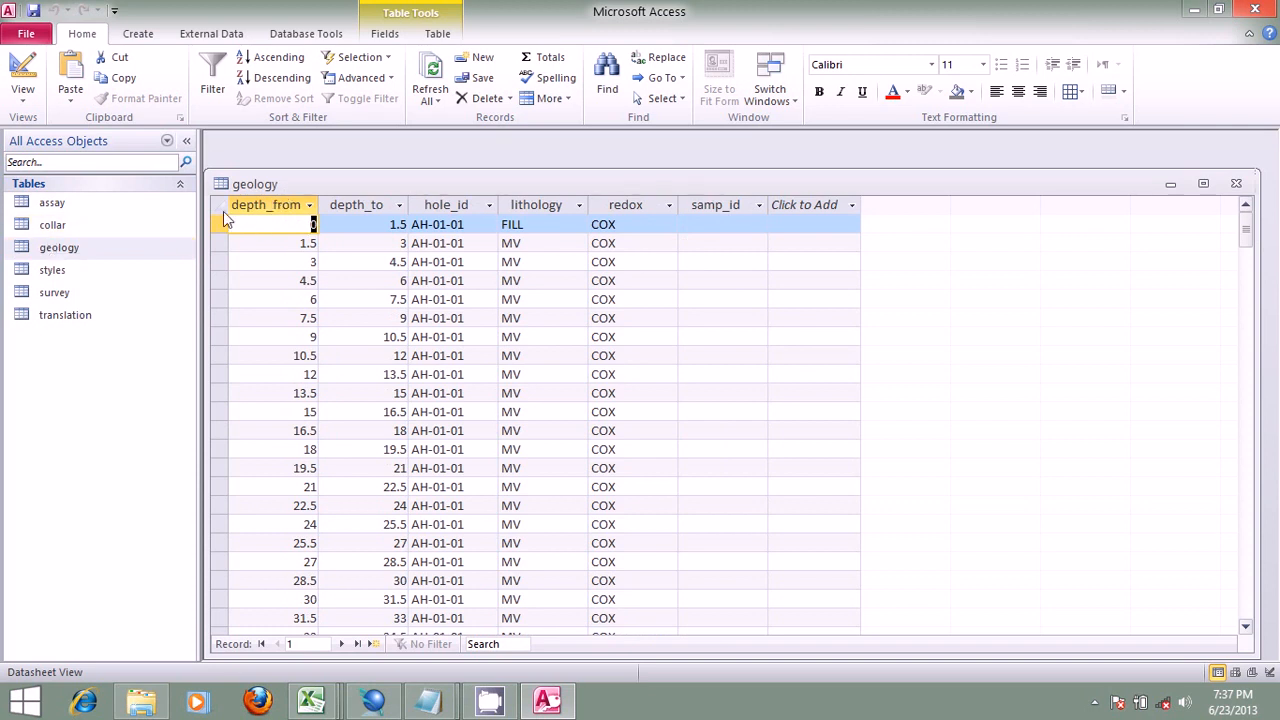
pyautogui.doubleClick(88, 224)
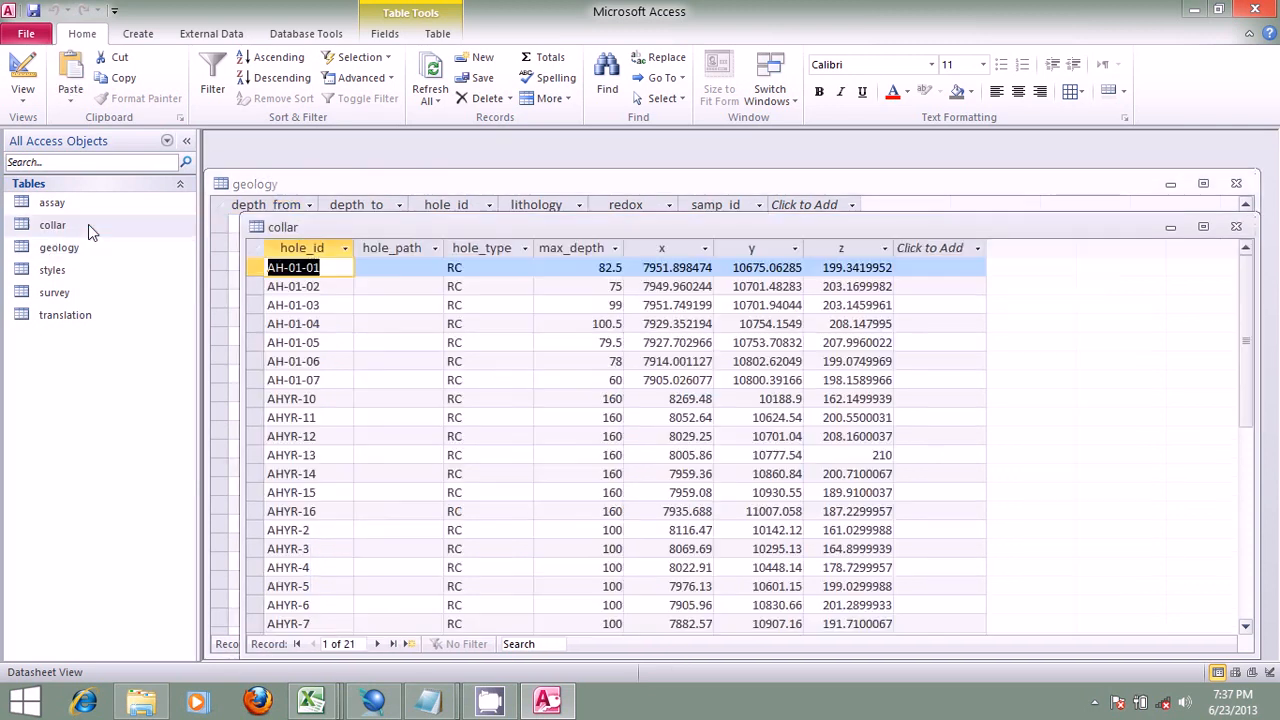
pyautogui.doubleClick(56, 292)
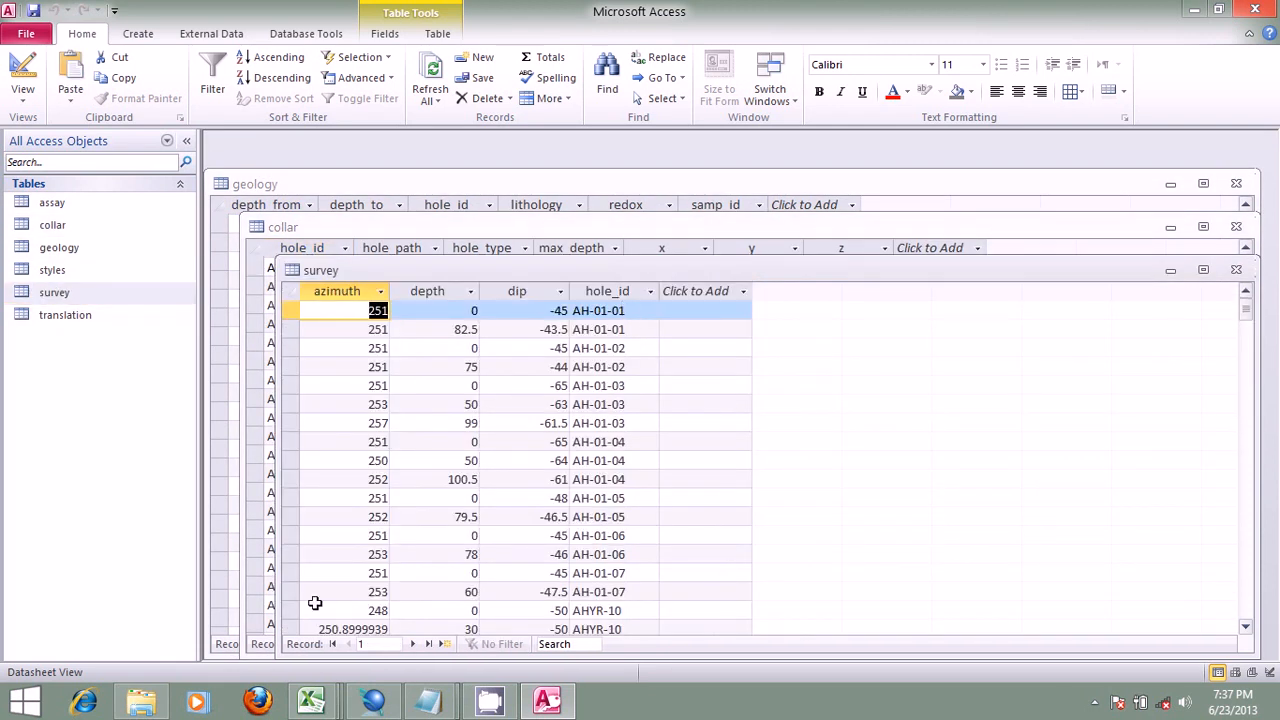
pyautogui.moveTo(312, 703)
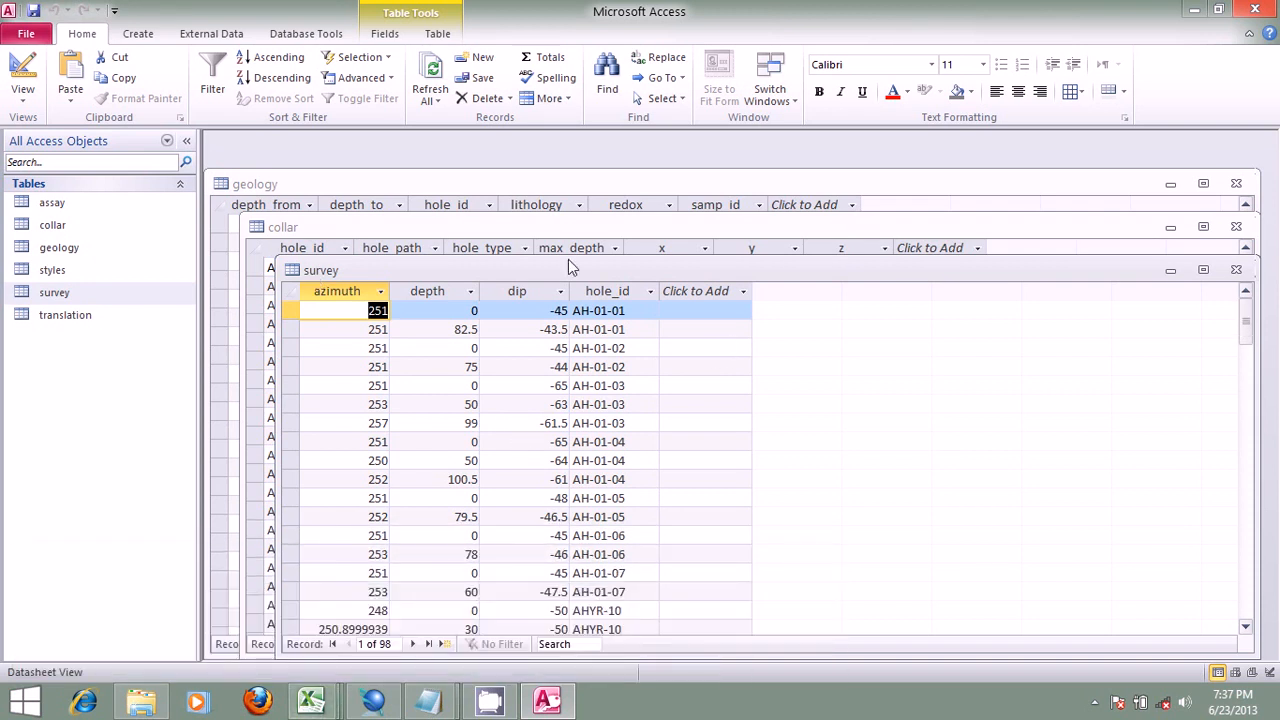
pyautogui.click(1255, 9)
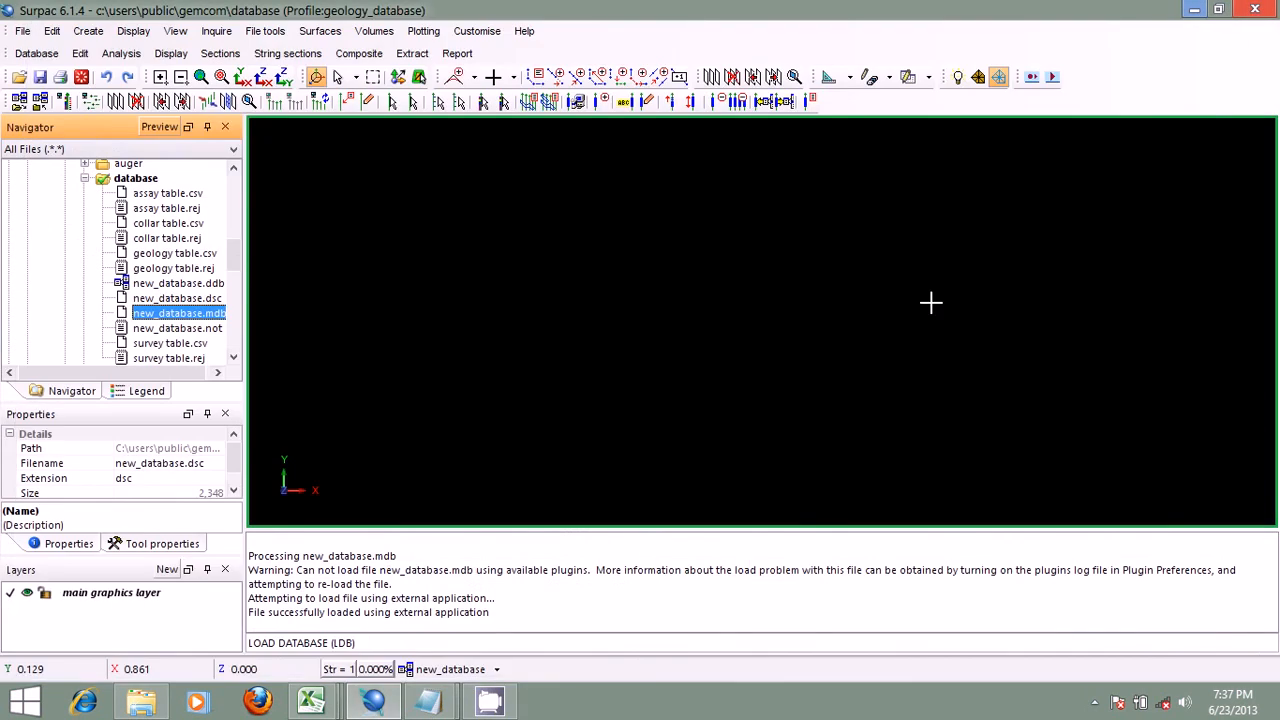
# Step: Clear the file-loading messages from the message window
pyautogui.rightClick(690, 573)
pyautogui.click(738, 575)
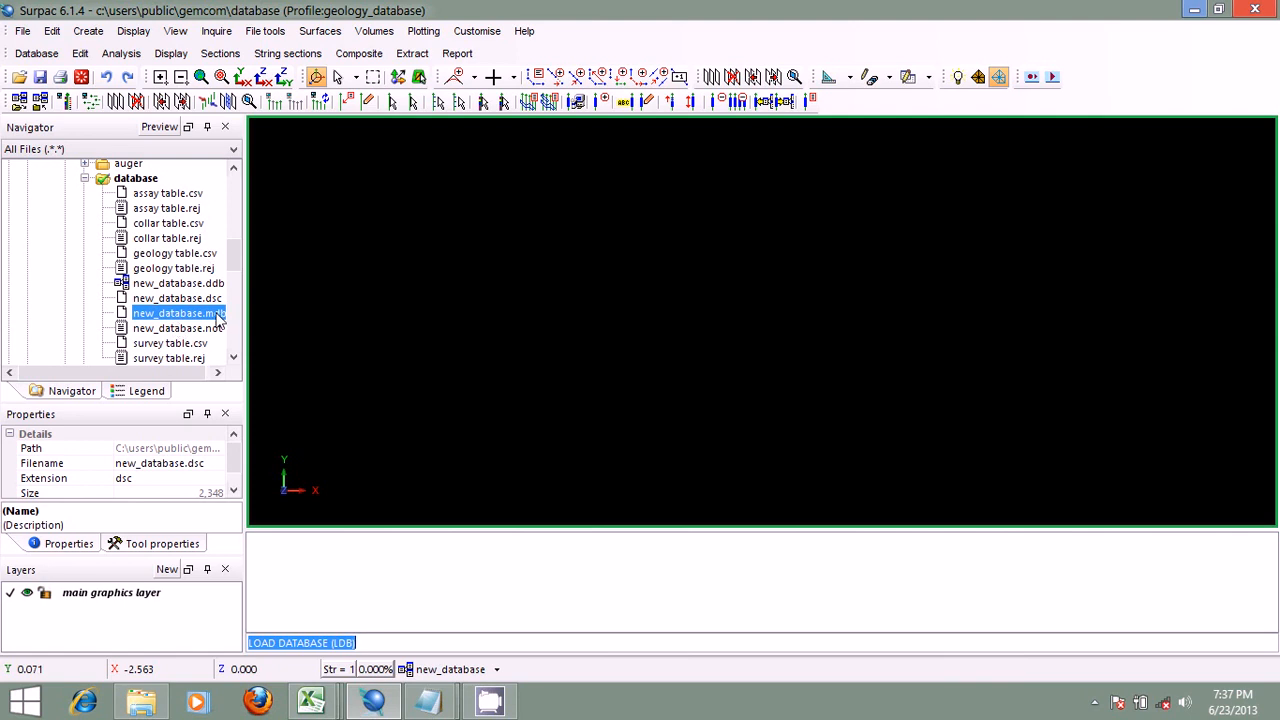
pyautogui.moveTo(236, 254); pyautogui.dragTo(237, 273)
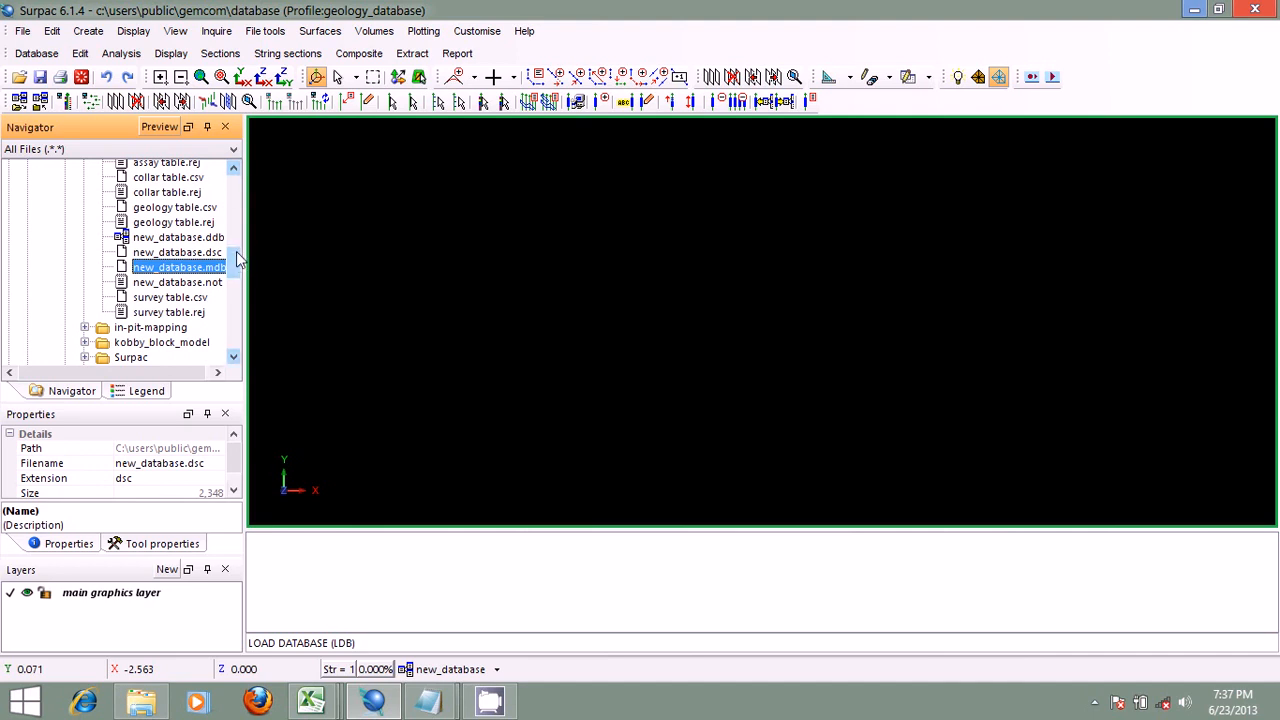
pyautogui.moveTo(237, 260); pyautogui.dragTo(237, 266)
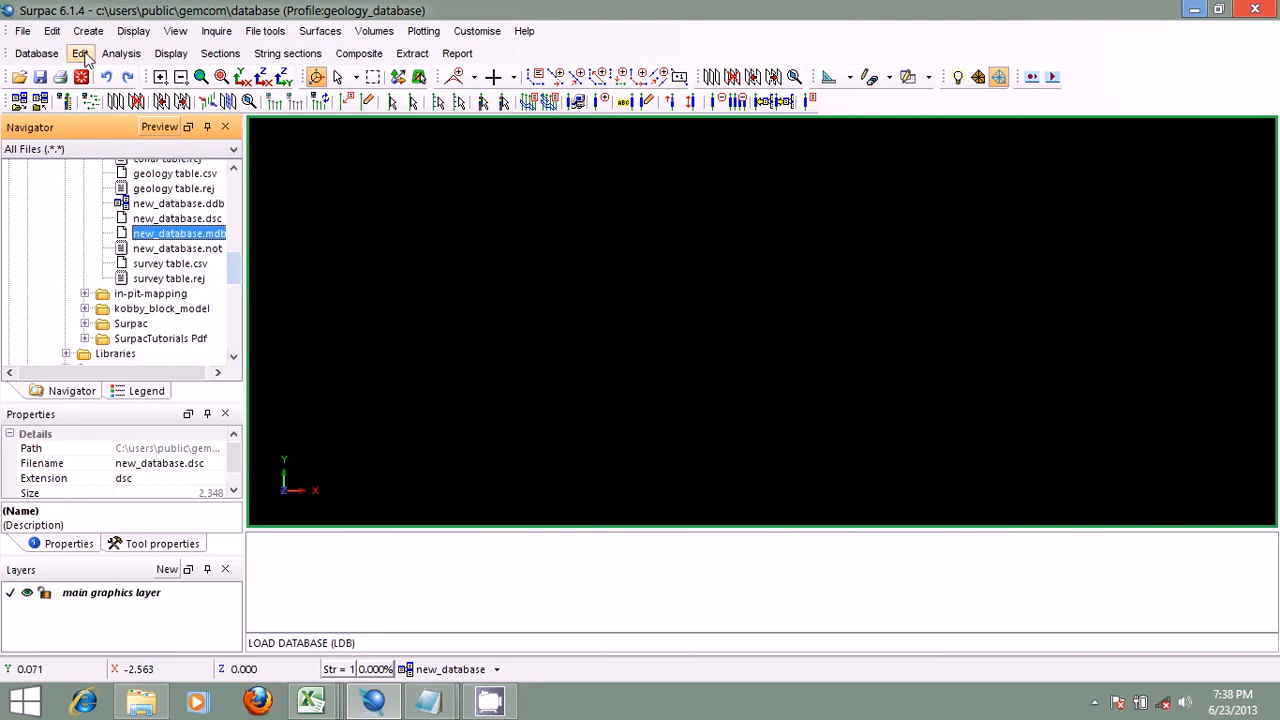
# Step: View the collar table of the database without query constraints, look over its records, and close it
pyautogui.click(82, 54)
pyautogui.click(108, 74)
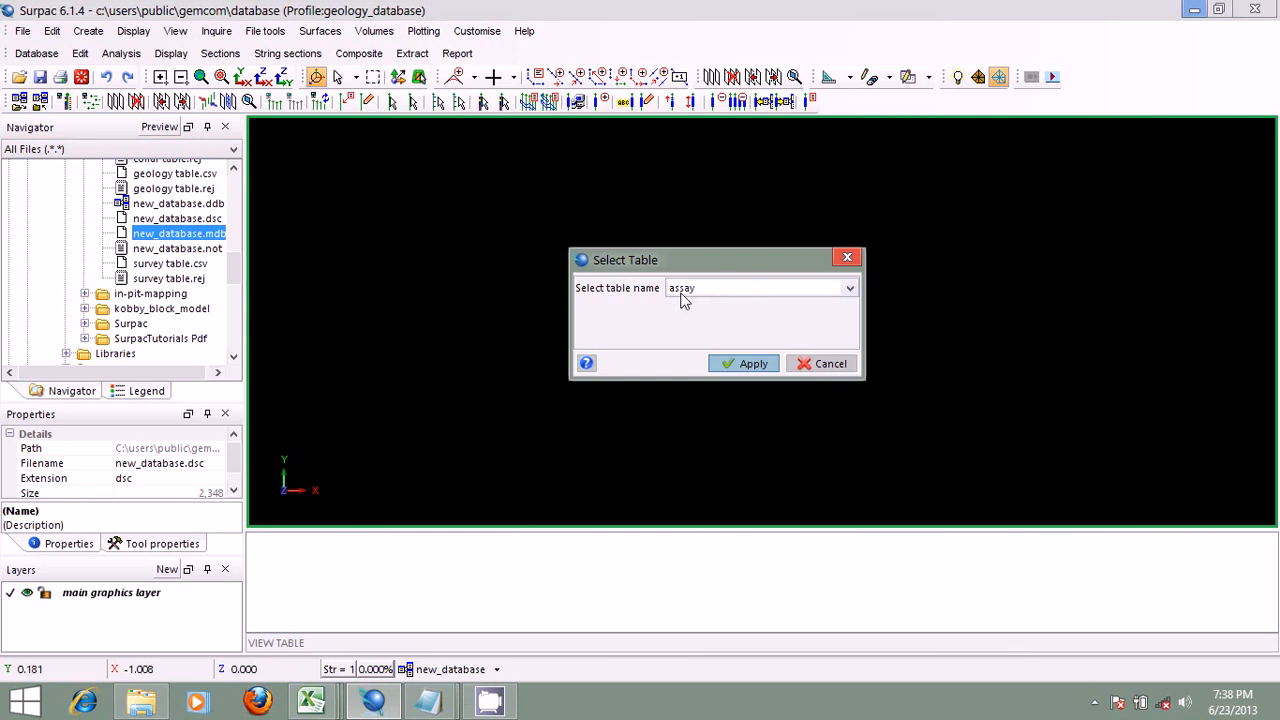
pyautogui.click(849, 288)
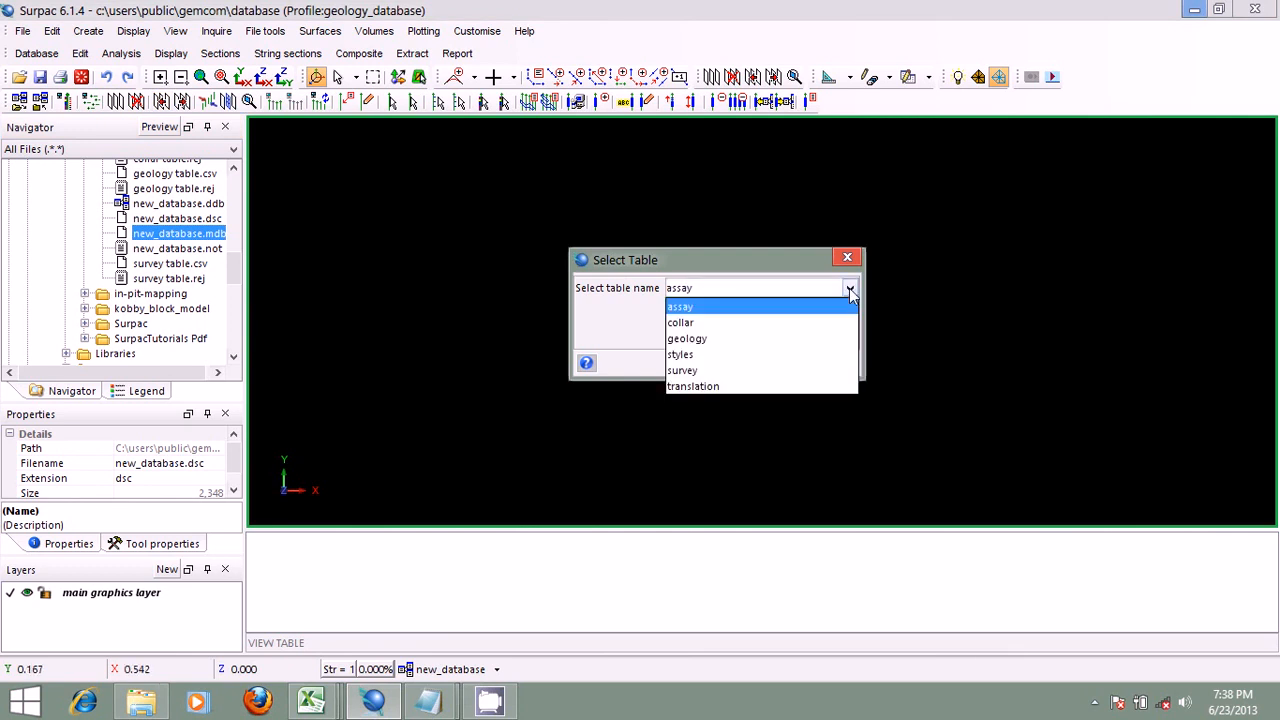
pyautogui.click(736, 324)
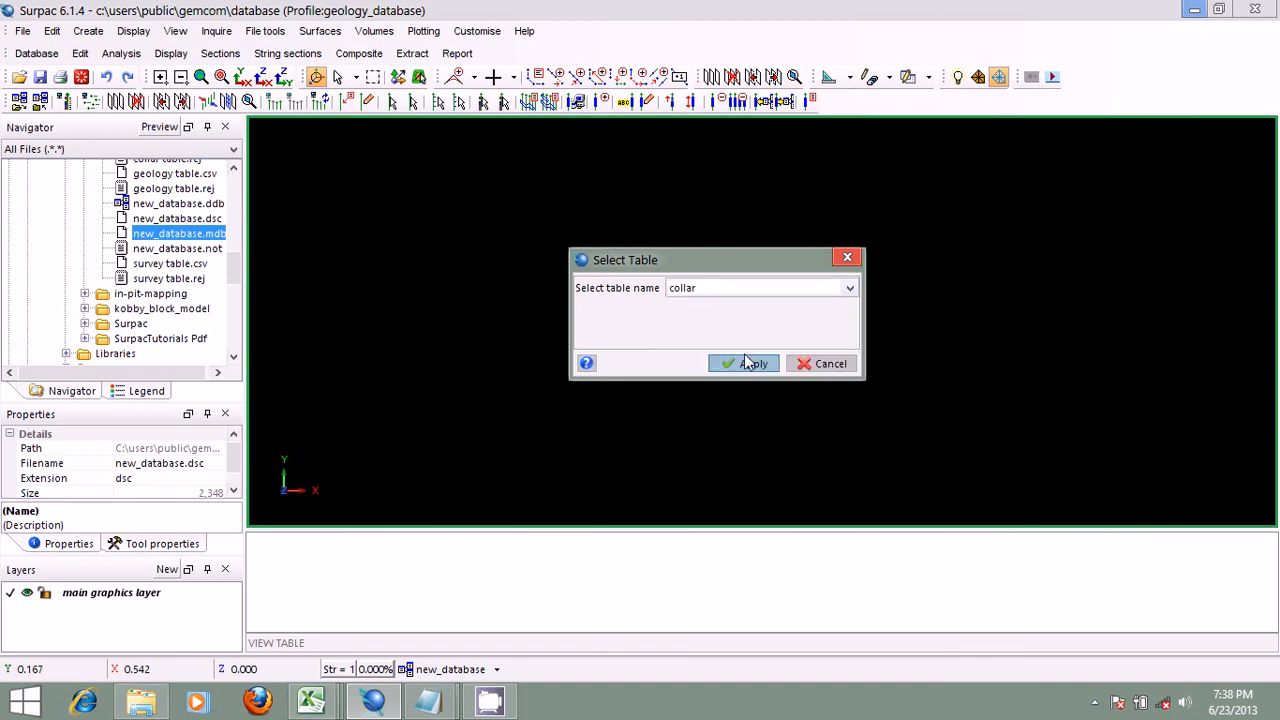
pyautogui.click(735, 360)
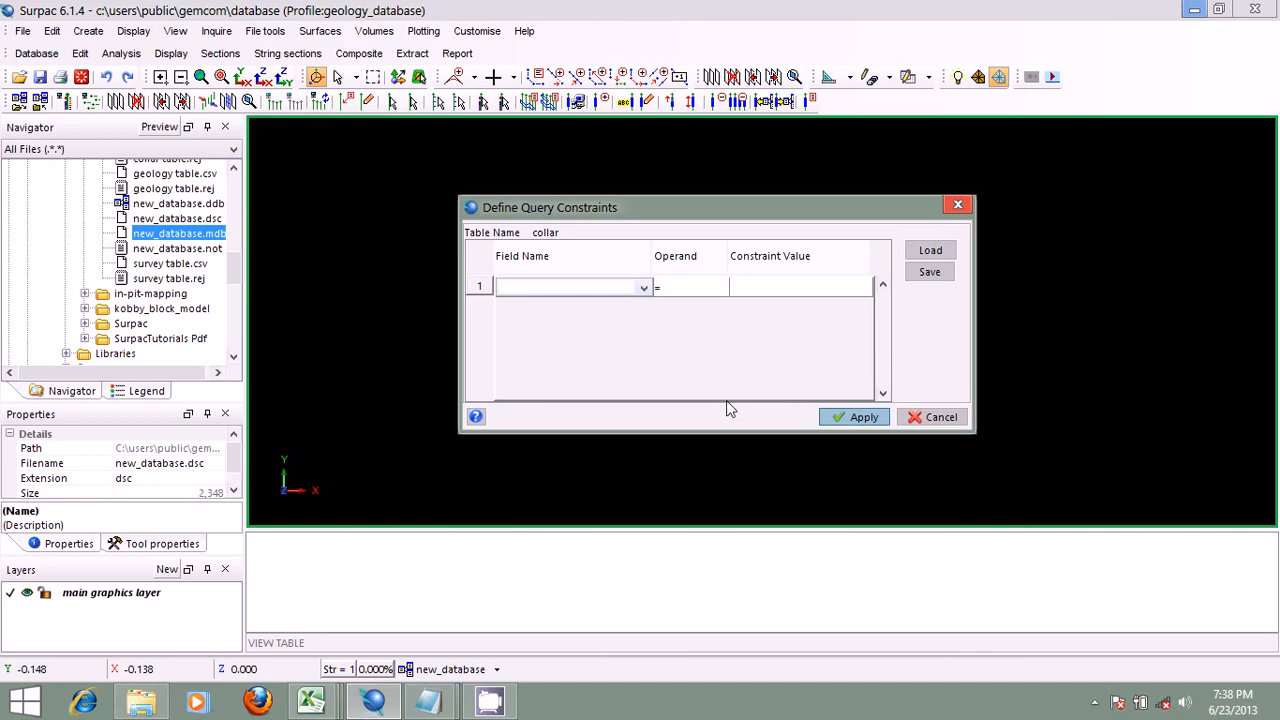
pyautogui.click(865, 418)
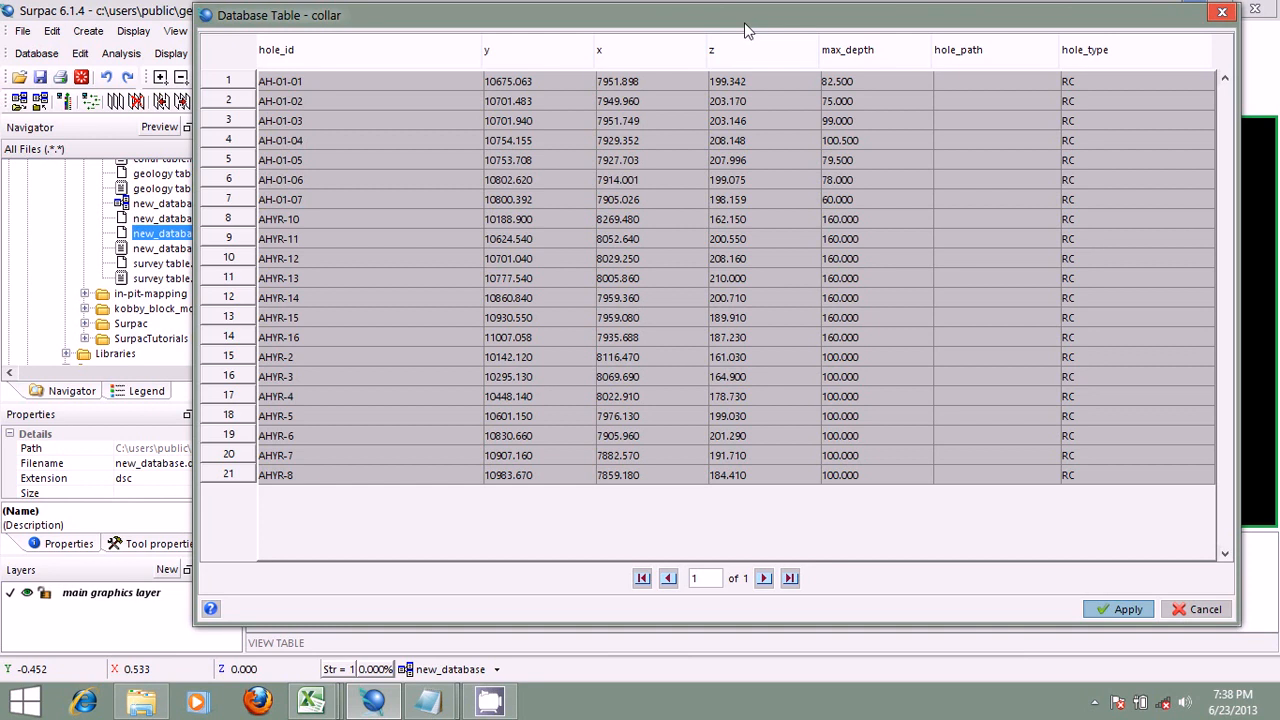
pyautogui.moveTo(746, 23); pyautogui.dragTo(598, 44)
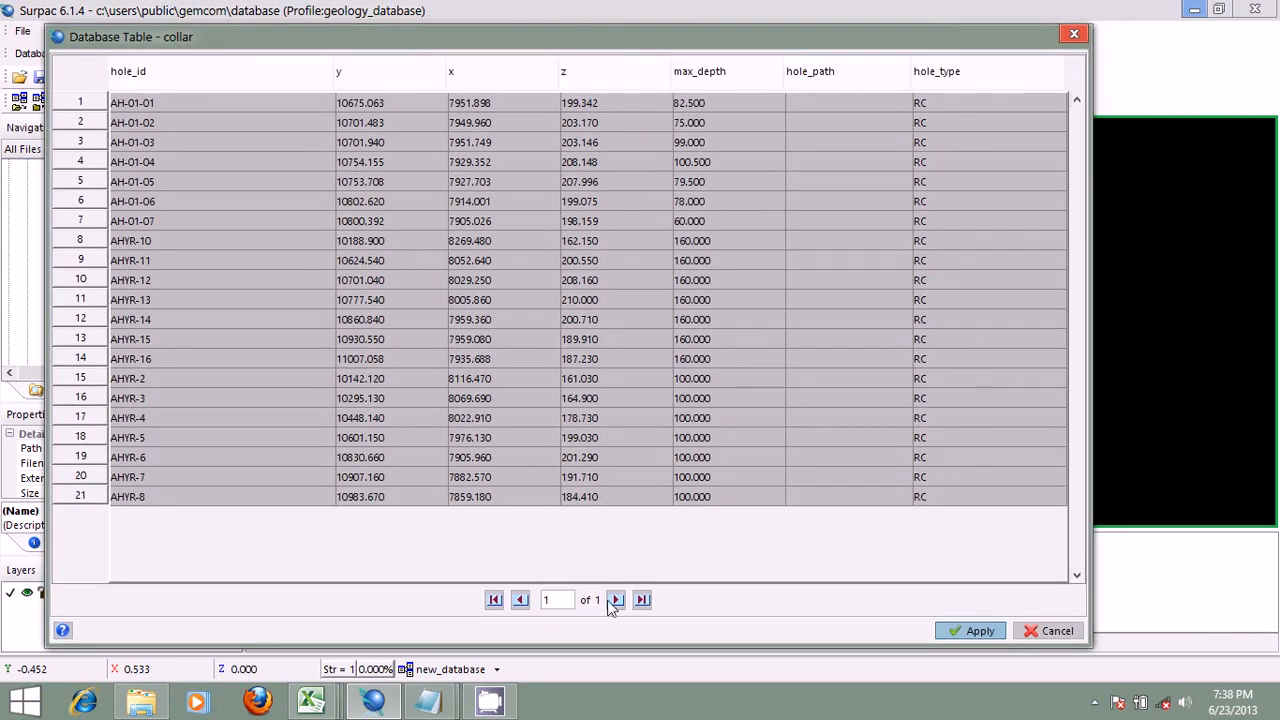
pyautogui.click(1037, 630)
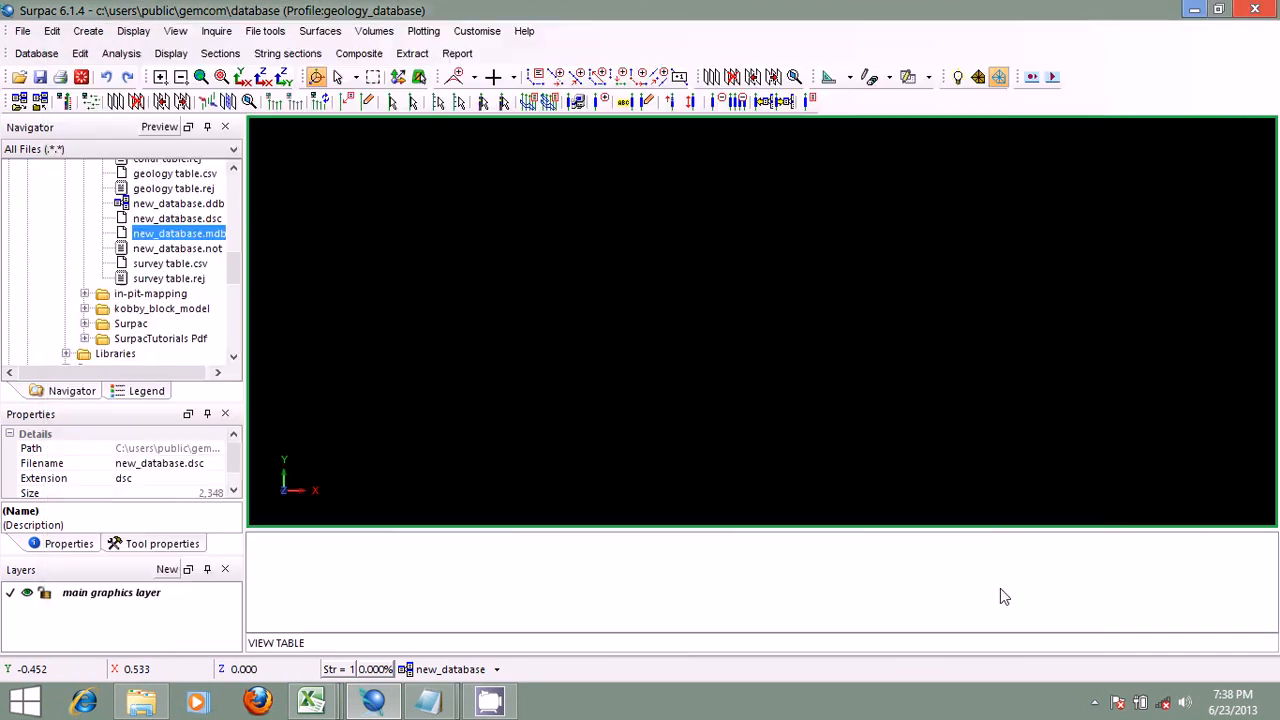
# Step: Start a constrained view of the collar table, keeping all its fields in the row template
pyautogui.click(80, 54)
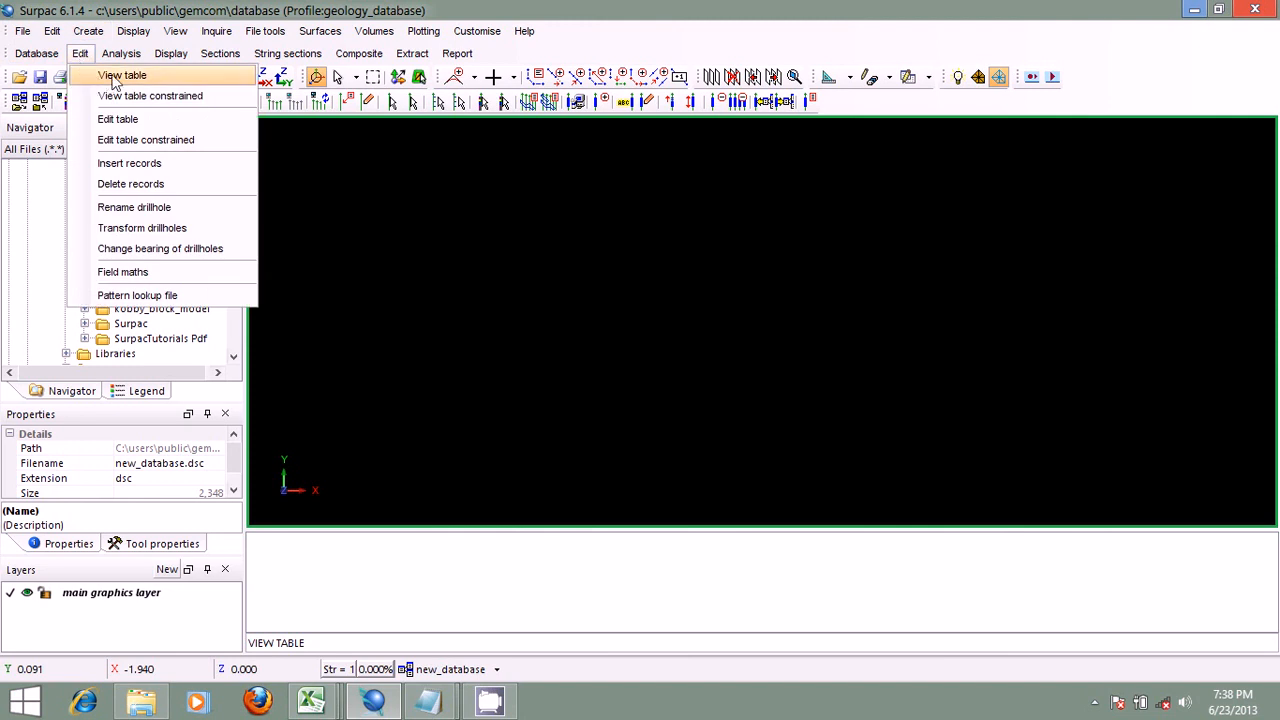
pyautogui.click(124, 95)
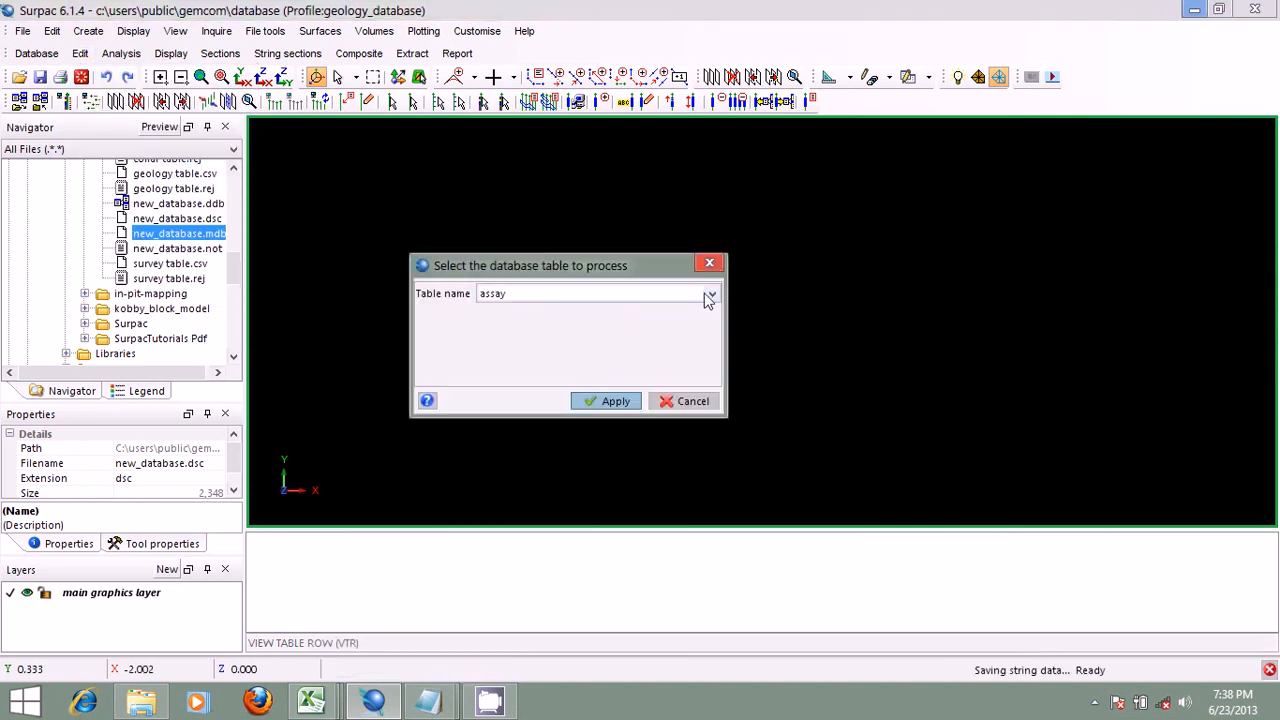
pyautogui.click(709, 295)
pyautogui.click(641, 332)
pyautogui.click(613, 402)
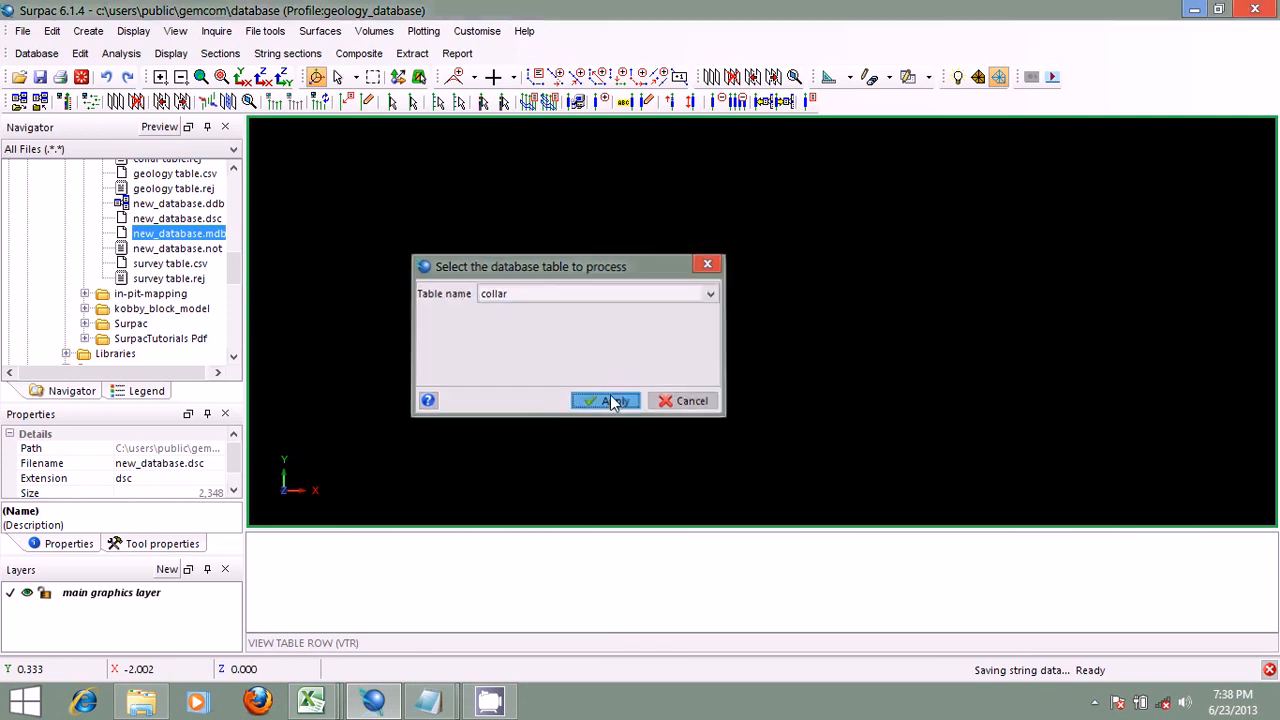
pyautogui.moveTo(616, 176); pyautogui.dragTo(650, 168)
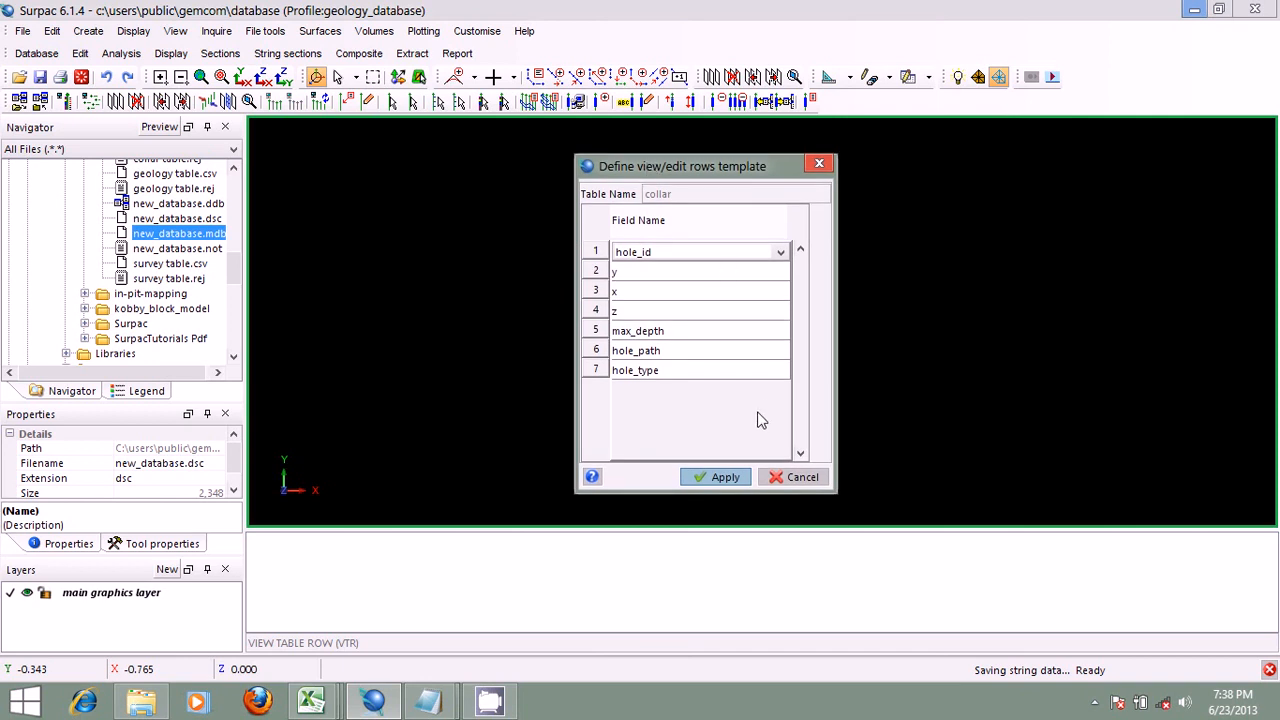
pyautogui.click(714, 476)
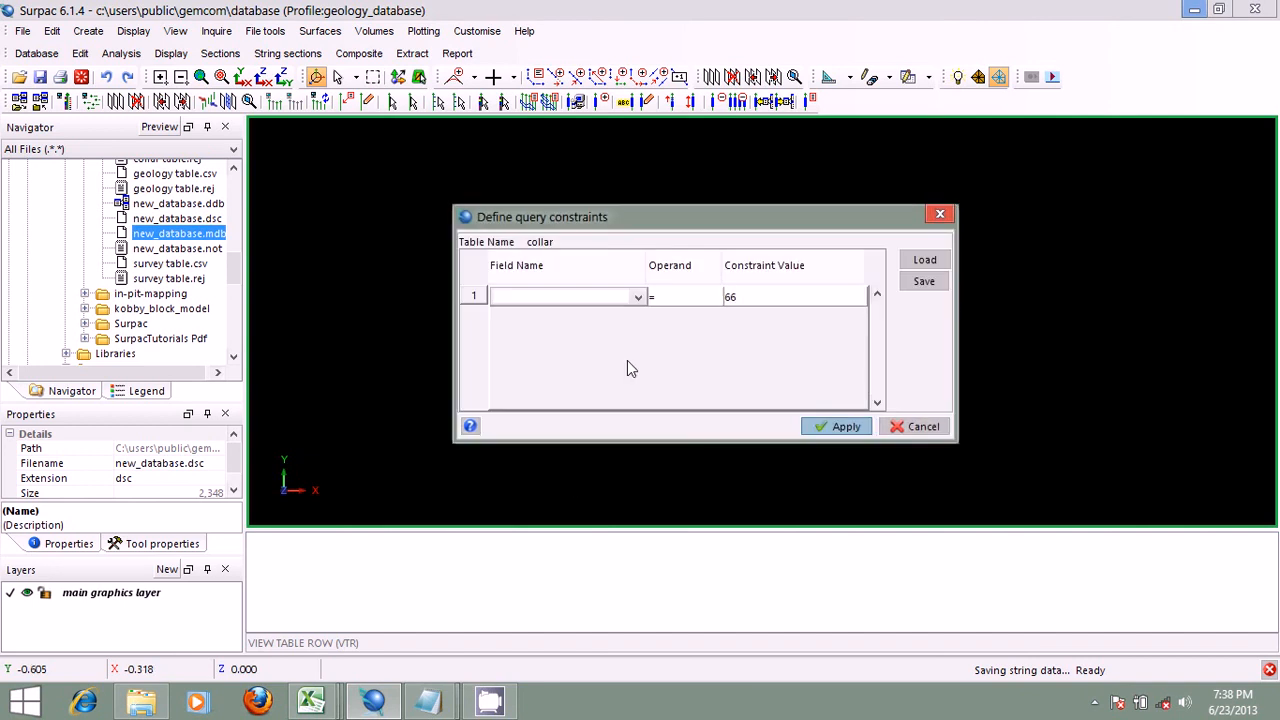
# Step: Constrain the collar query to max_depth = 100, view the matching rows, and close them
pyautogui.click(637, 298)
pyautogui.click(590, 398)
pyautogui.click(750, 299)
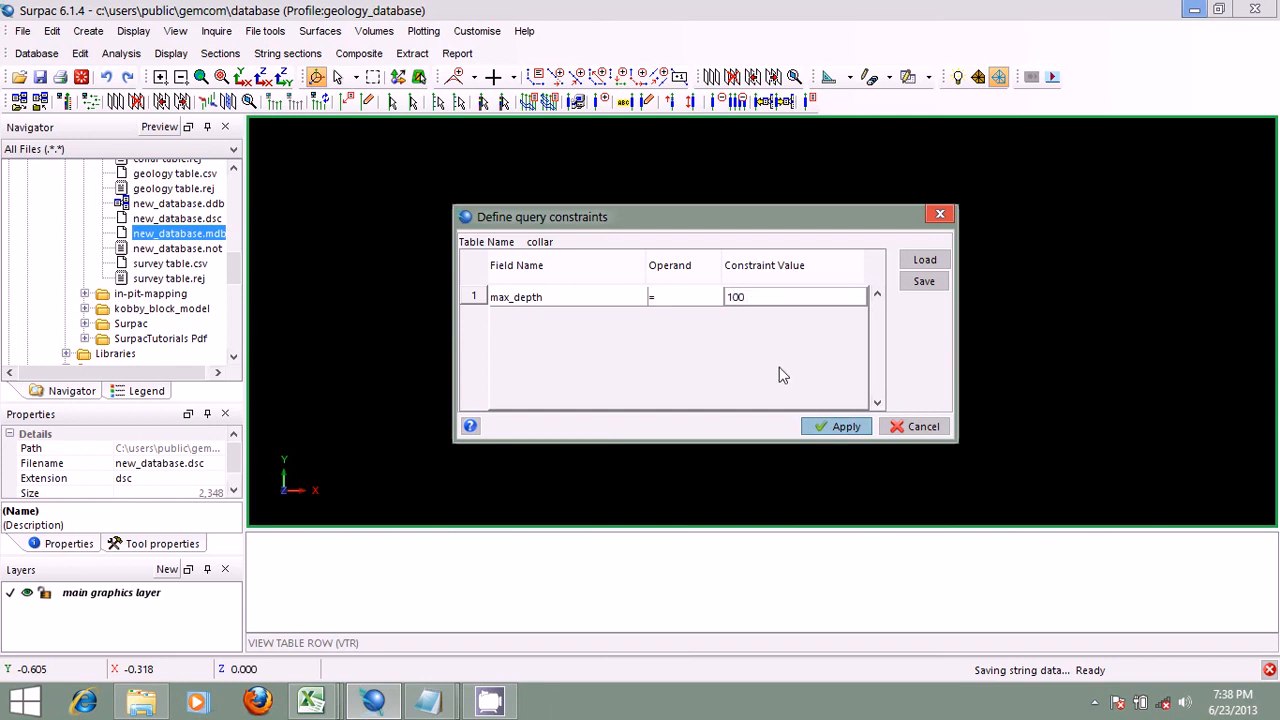
pyautogui.click(835, 426)
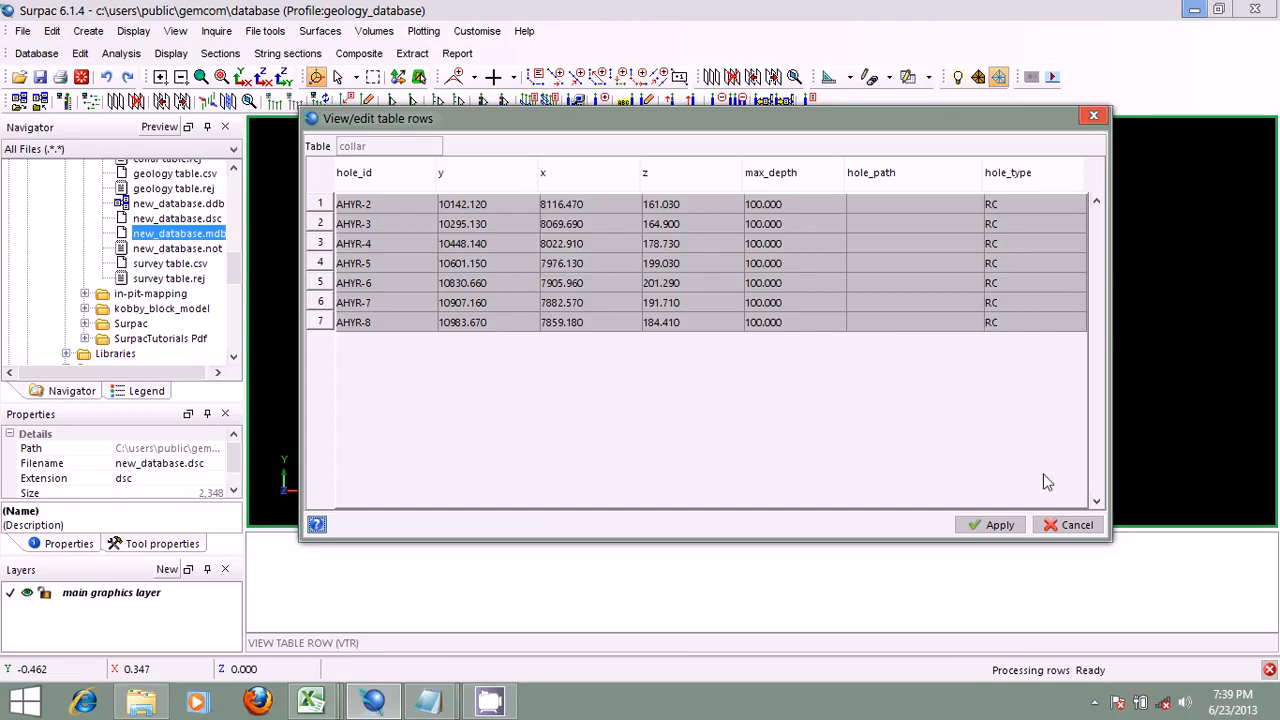
pyautogui.click(1068, 524)
# Step: Open the collar table of the database for editing, without any query constraints
pyautogui.click(80, 53)
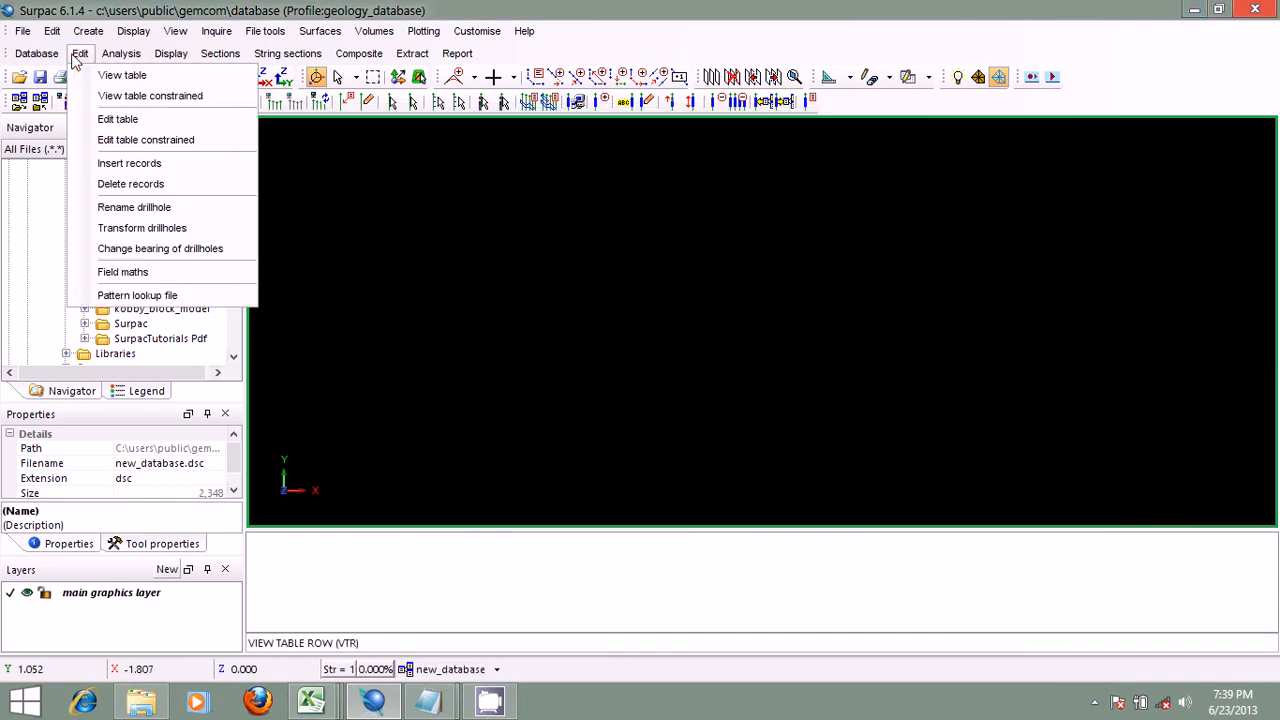
pyautogui.click(142, 124)
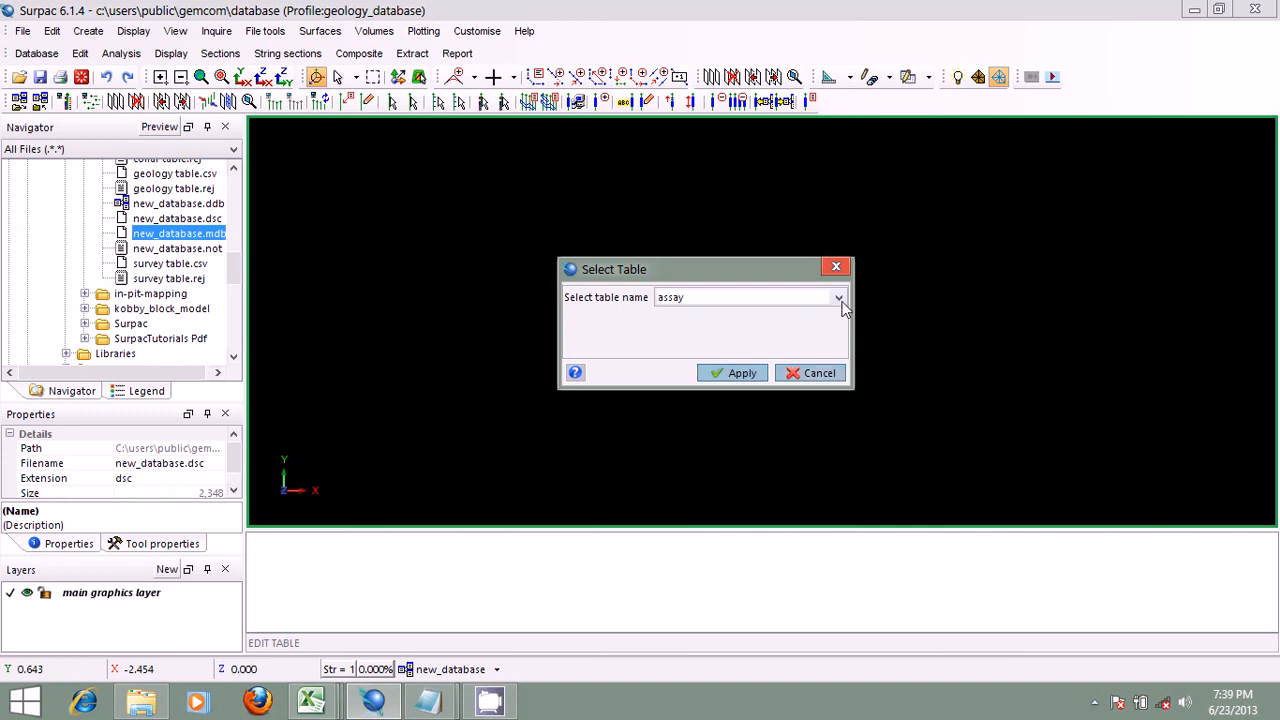
pyautogui.click(839, 297)
pyautogui.click(777, 333)
pyautogui.click(740, 374)
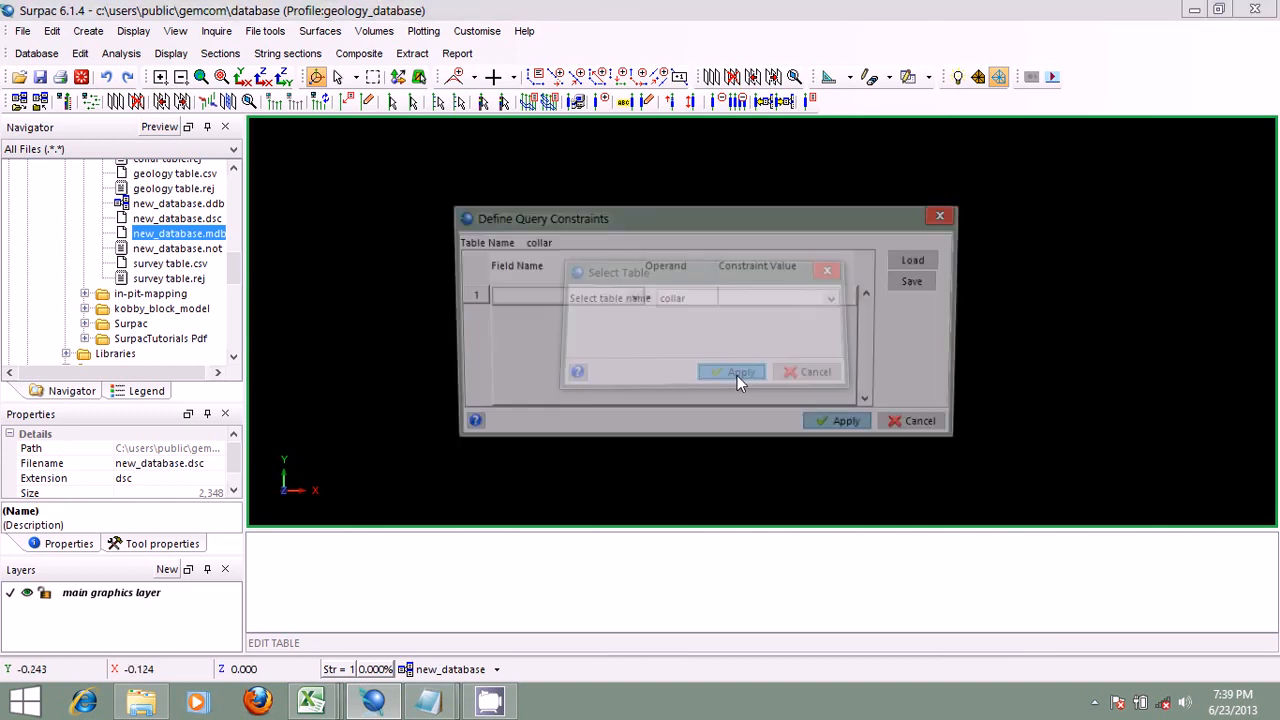
pyautogui.click(834, 420)
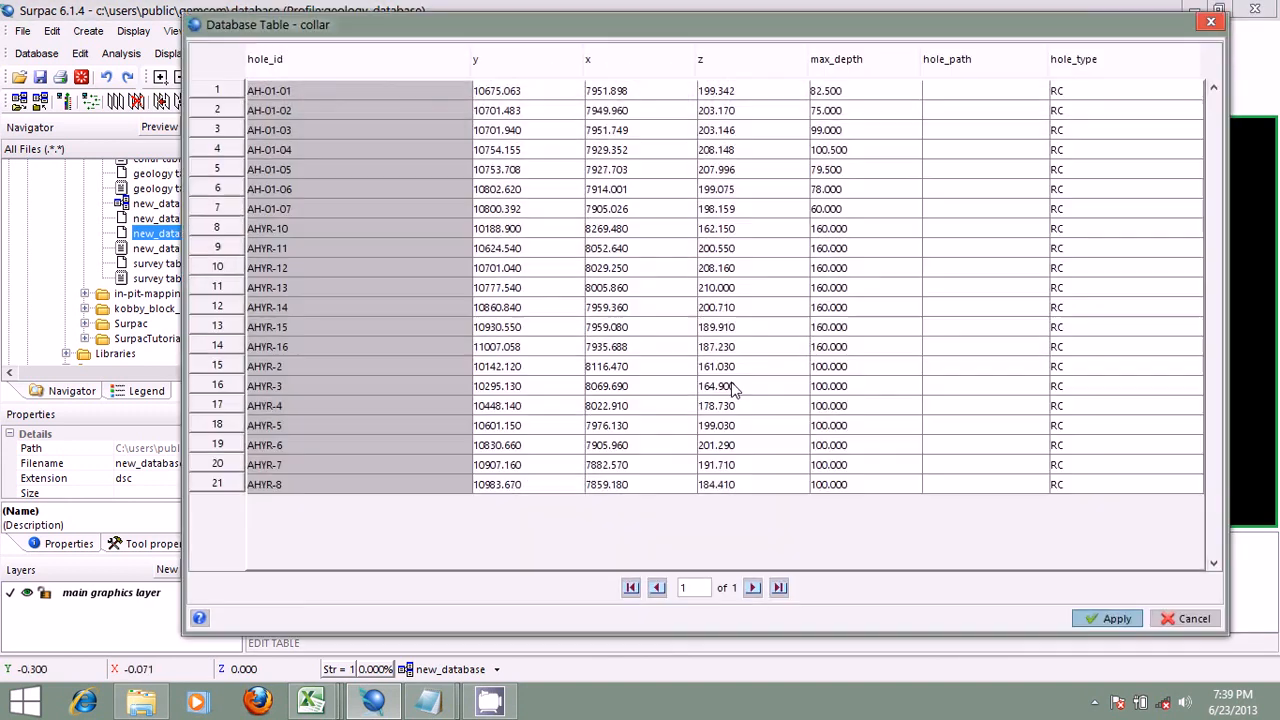
# Step: Examine which fields of the first collar record, AH-01-01, can be edited, from the y coordinate across to hole_type
pyautogui.click(526, 90)
pyautogui.click(645, 98)
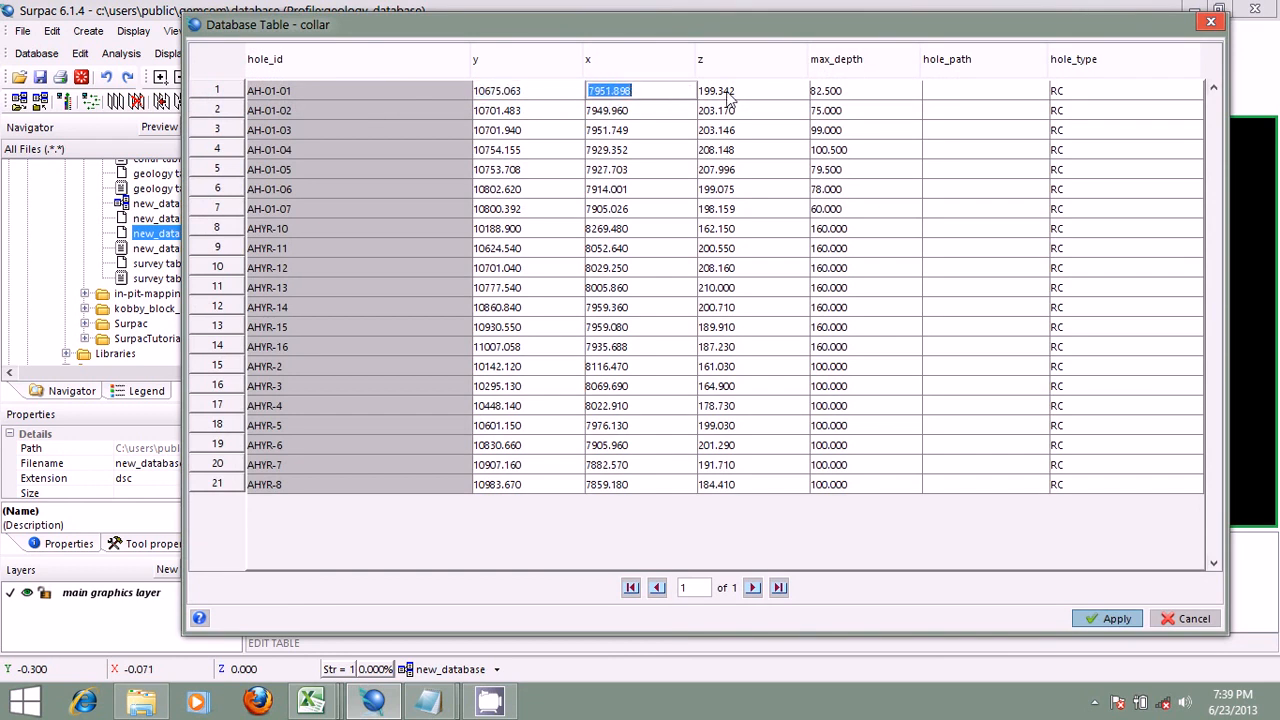
pyautogui.click(732, 98)
pyautogui.click(845, 94)
pyautogui.click(952, 98)
pyautogui.click(1058, 87)
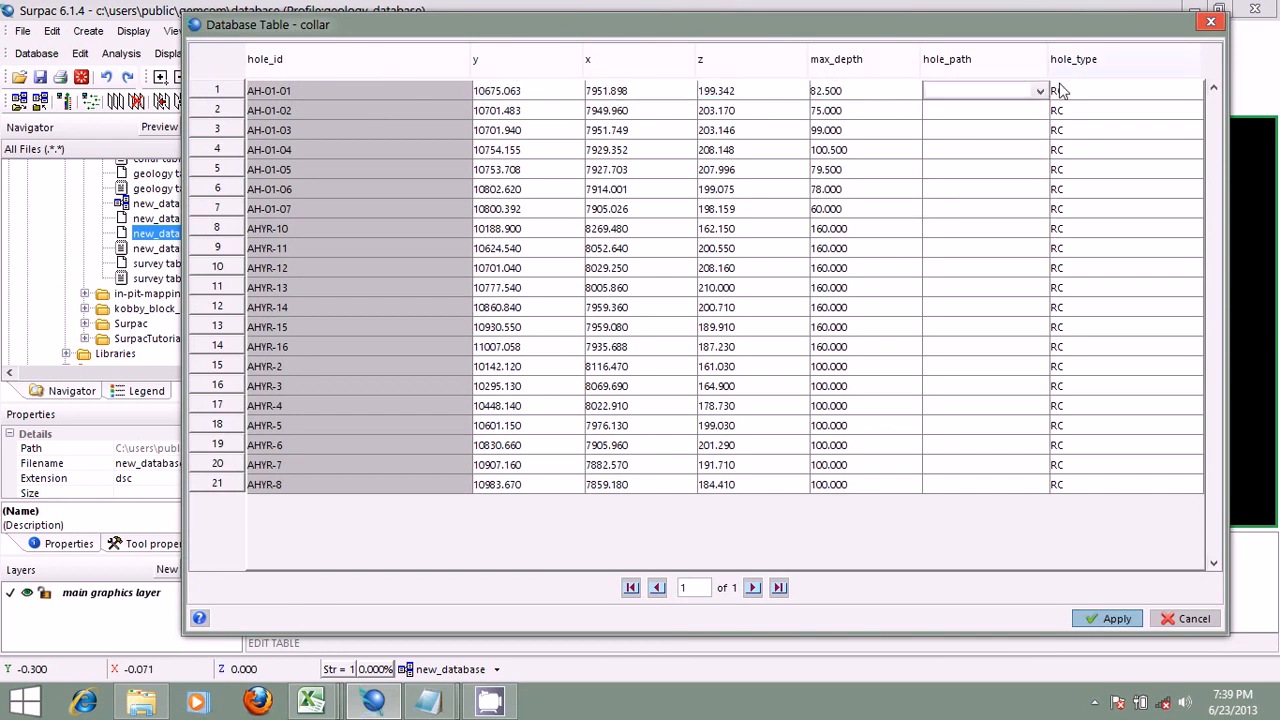
pyautogui.click(1064, 90)
pyautogui.click(849, 94)
pyautogui.click(718, 91)
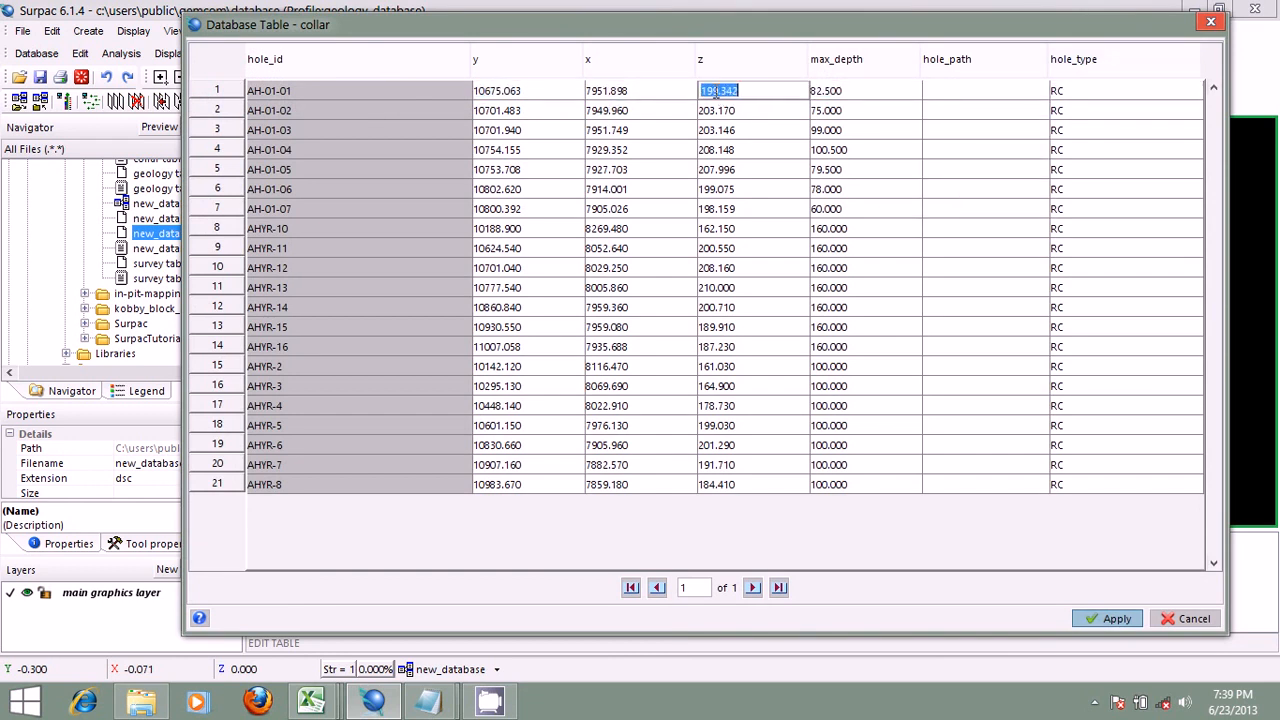
pyautogui.click(629, 91)
pyautogui.click(520, 91)
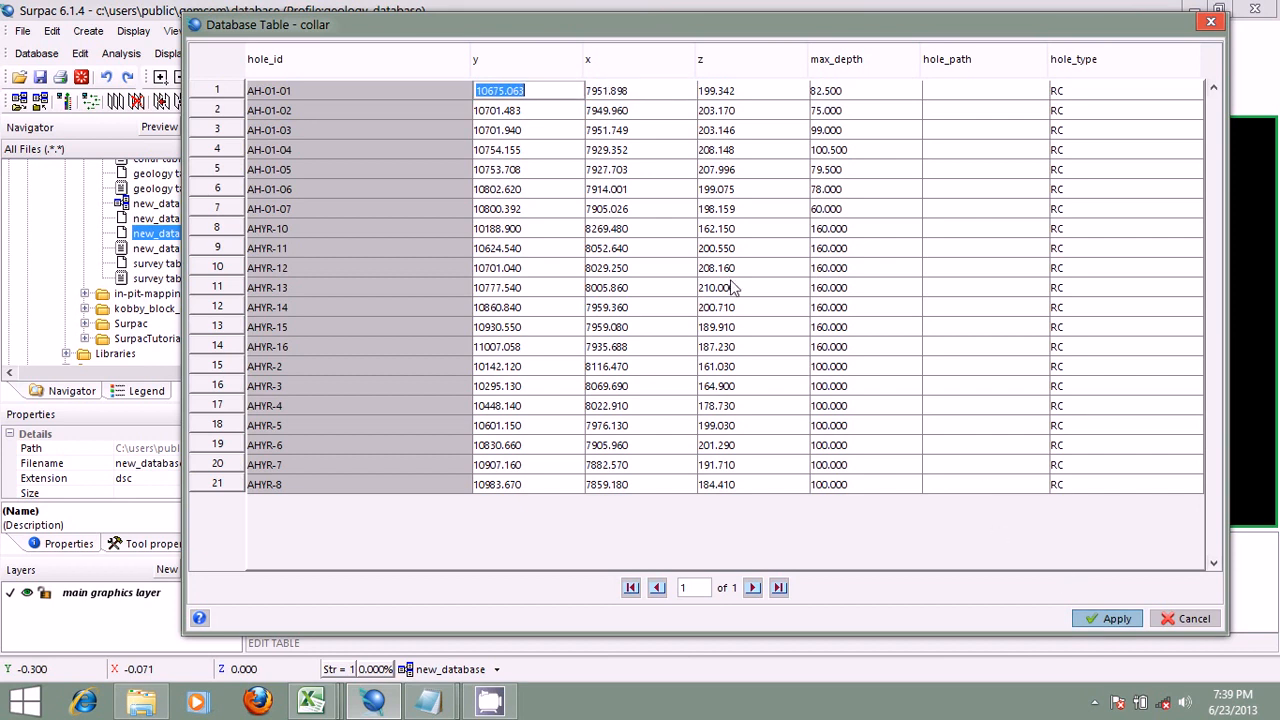
pyautogui.click(634, 93)
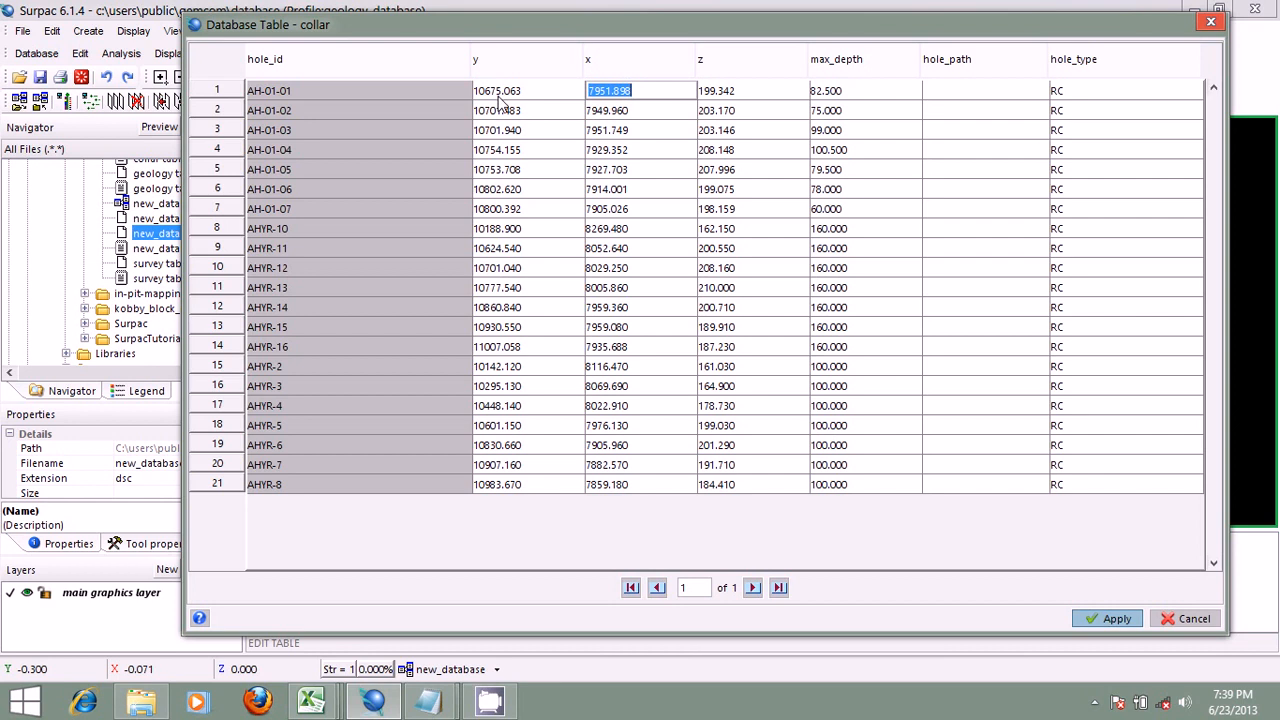
# Step: Check the editable y and x coordinates of the first five collar records, AH-01-01 to AH-01-05
pyautogui.click(530, 96)
pyautogui.click(531, 114)
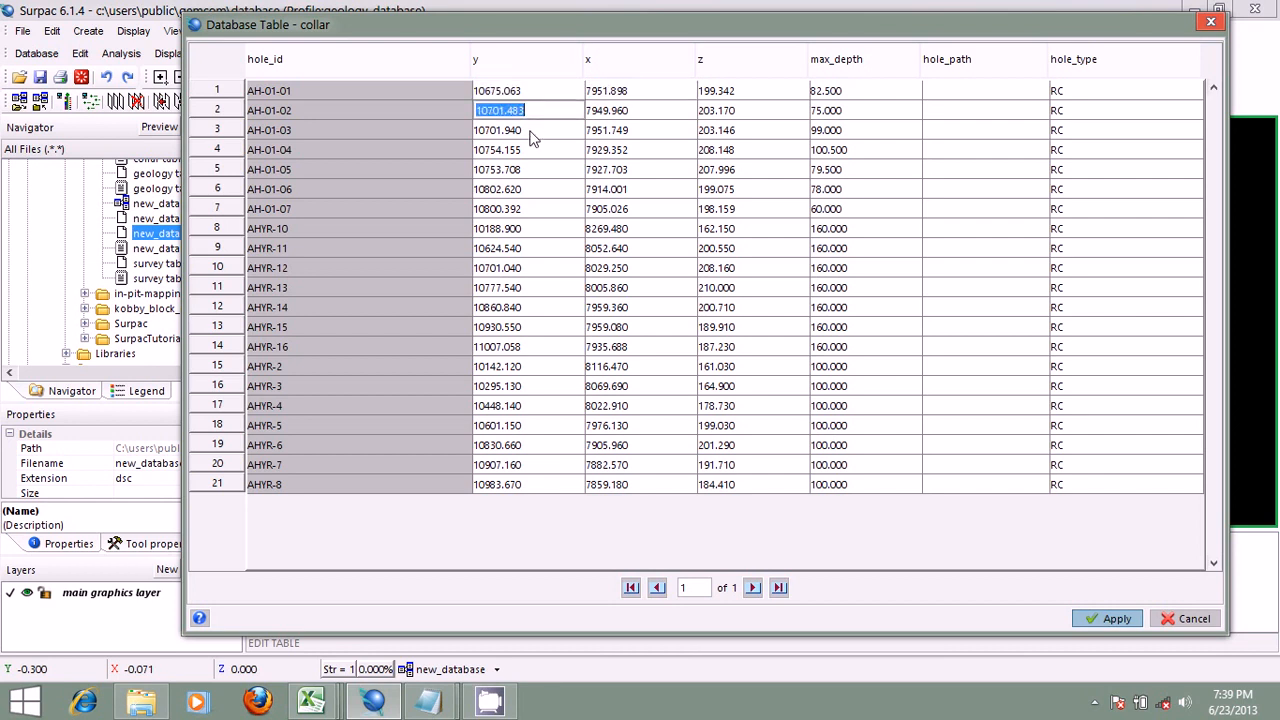
pyautogui.click(533, 135)
pyautogui.click(529, 90)
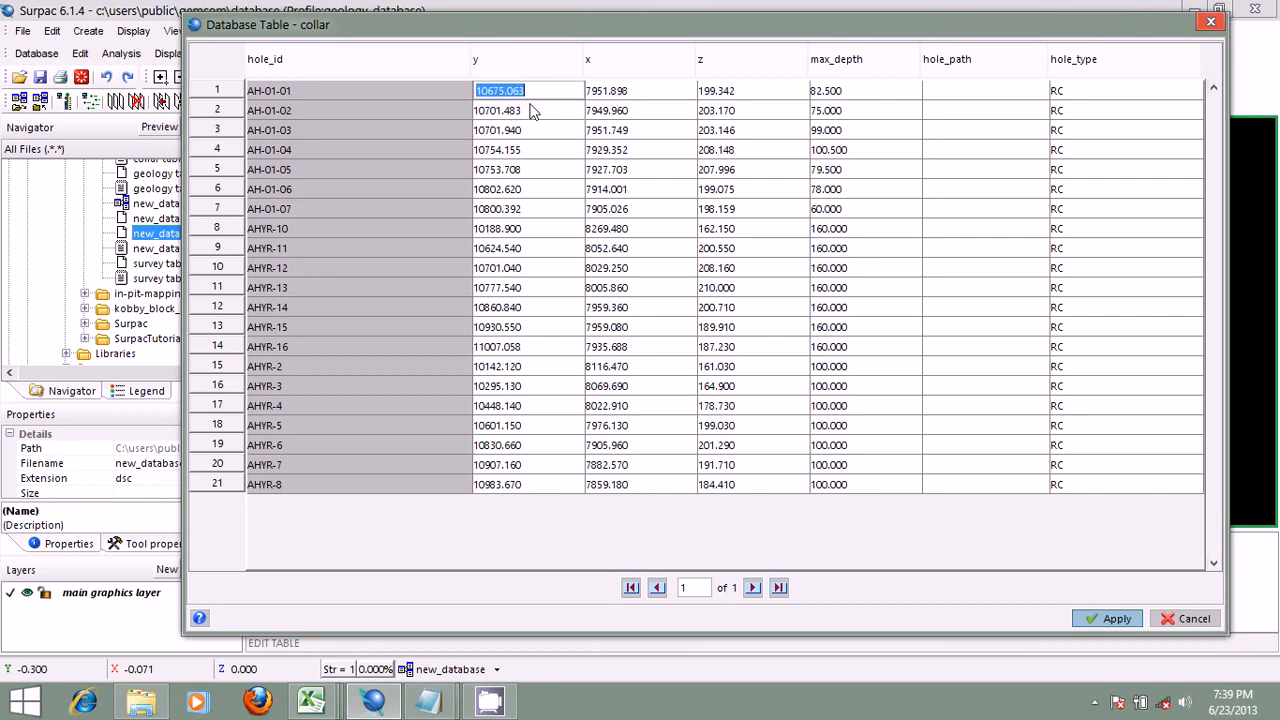
pyautogui.click(532, 114)
pyautogui.click(533, 132)
pyautogui.click(535, 151)
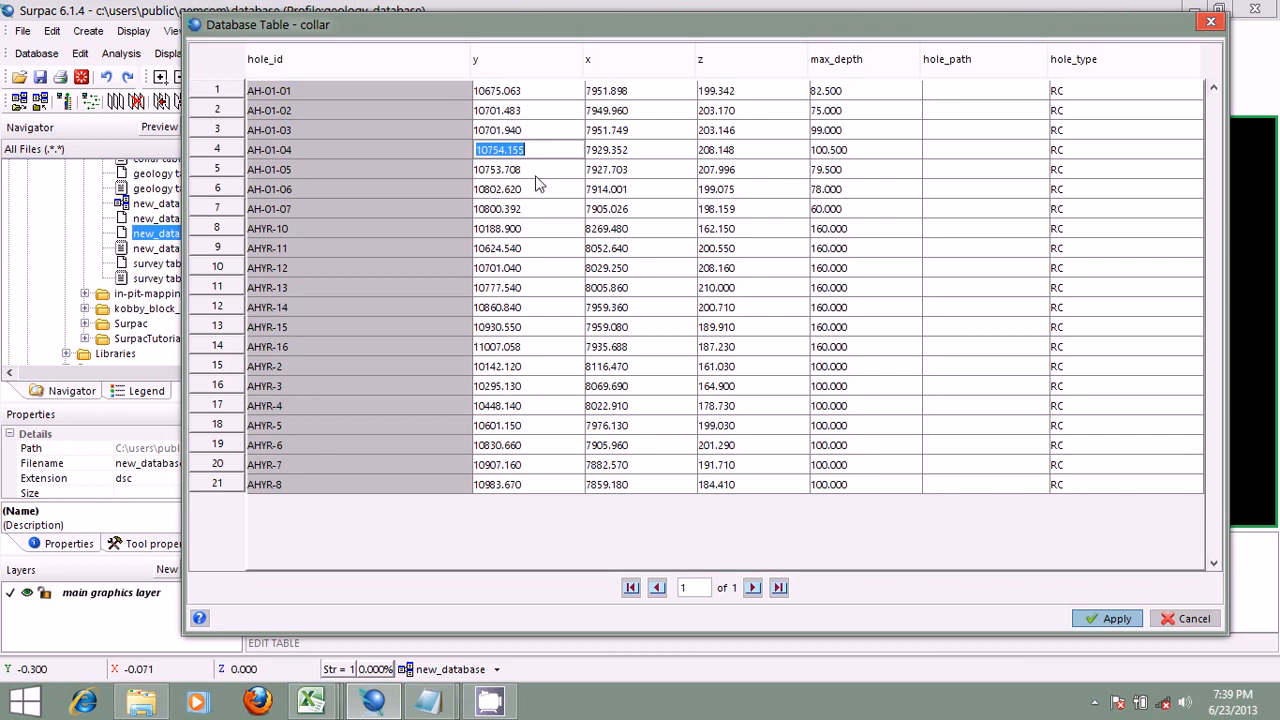
pyautogui.click(535, 176)
pyautogui.click(658, 152)
pyautogui.click(652, 150)
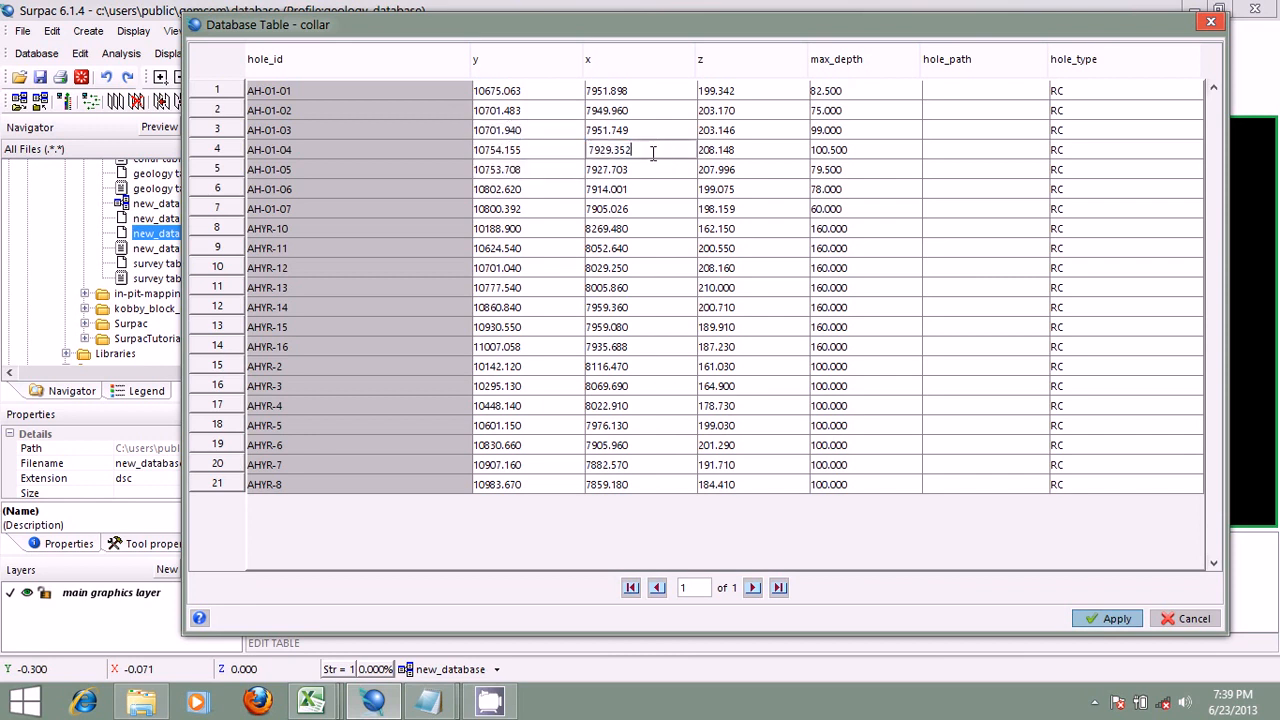
# Step: Try changing the x coordinate of hole AH-01-01 to 7951.895, and leave the collar table without applying the edit
pyautogui.click(631, 92)
pyautogui.click(636, 90)
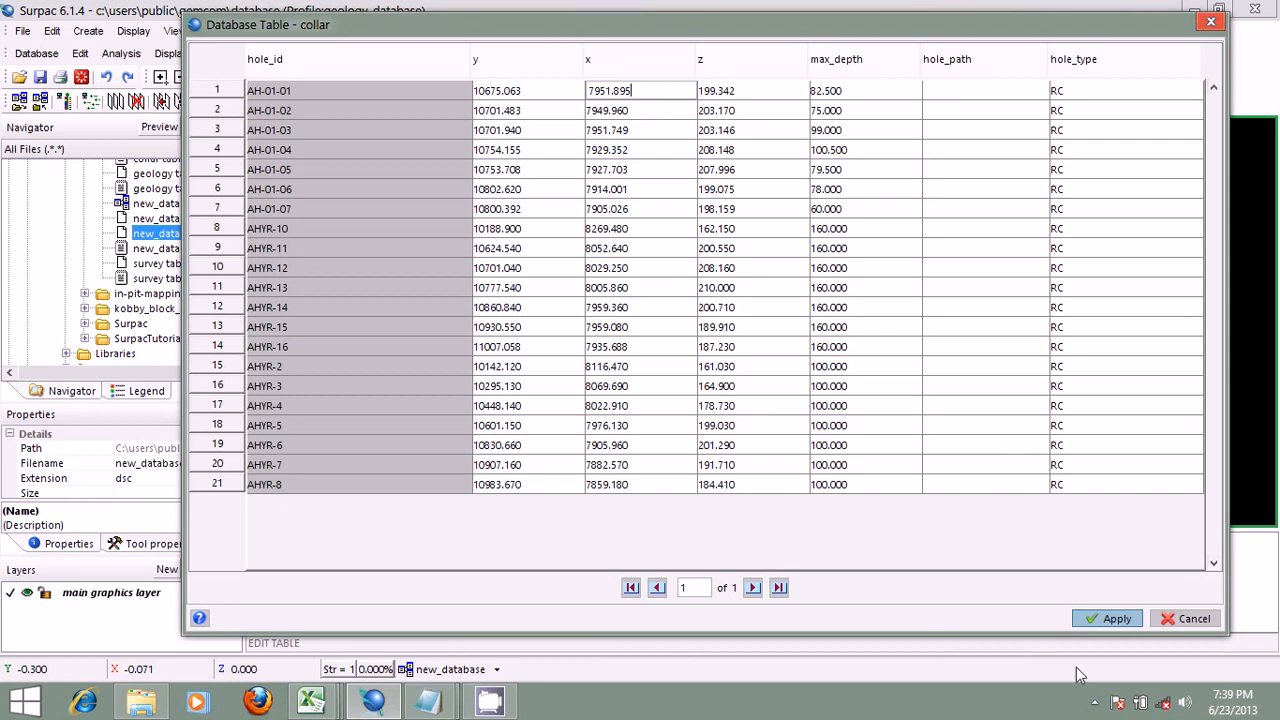
pyautogui.click(1182, 620)
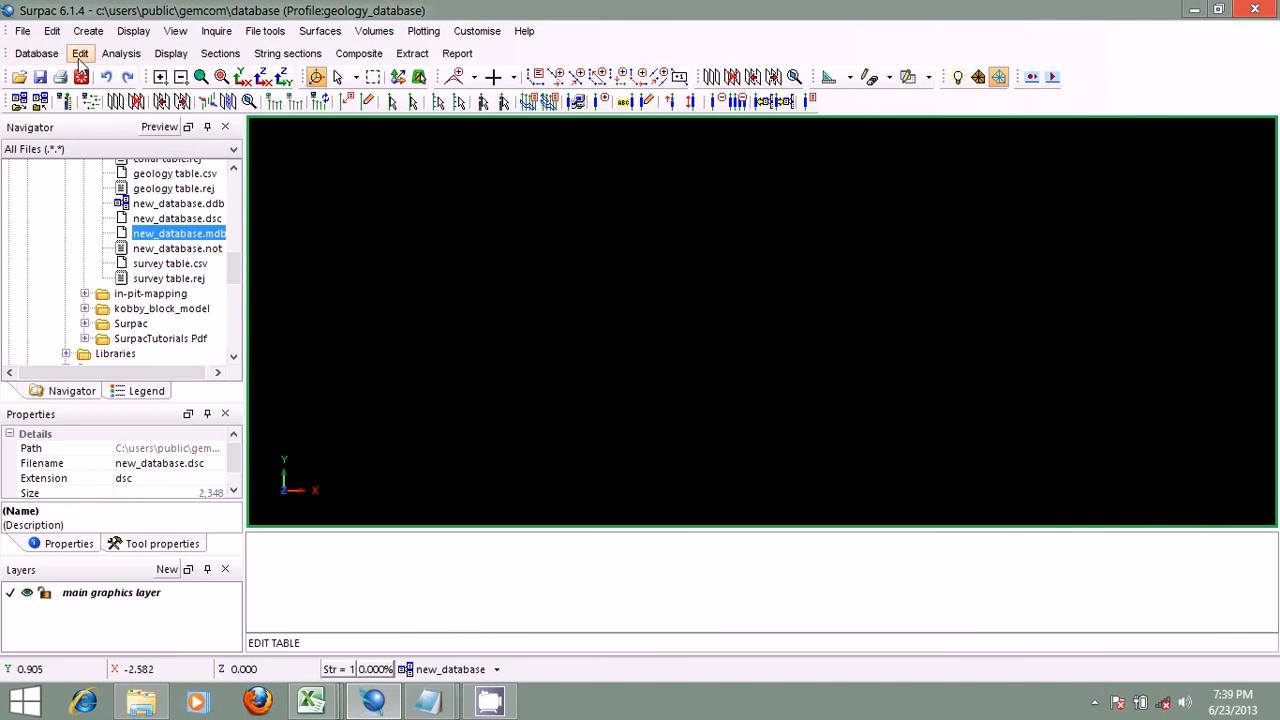
# Step: Review the insert-rows template for the assay table, including its fields and row options, and close it without inserting records
pyautogui.click(80, 53)
pyautogui.click(130, 163)
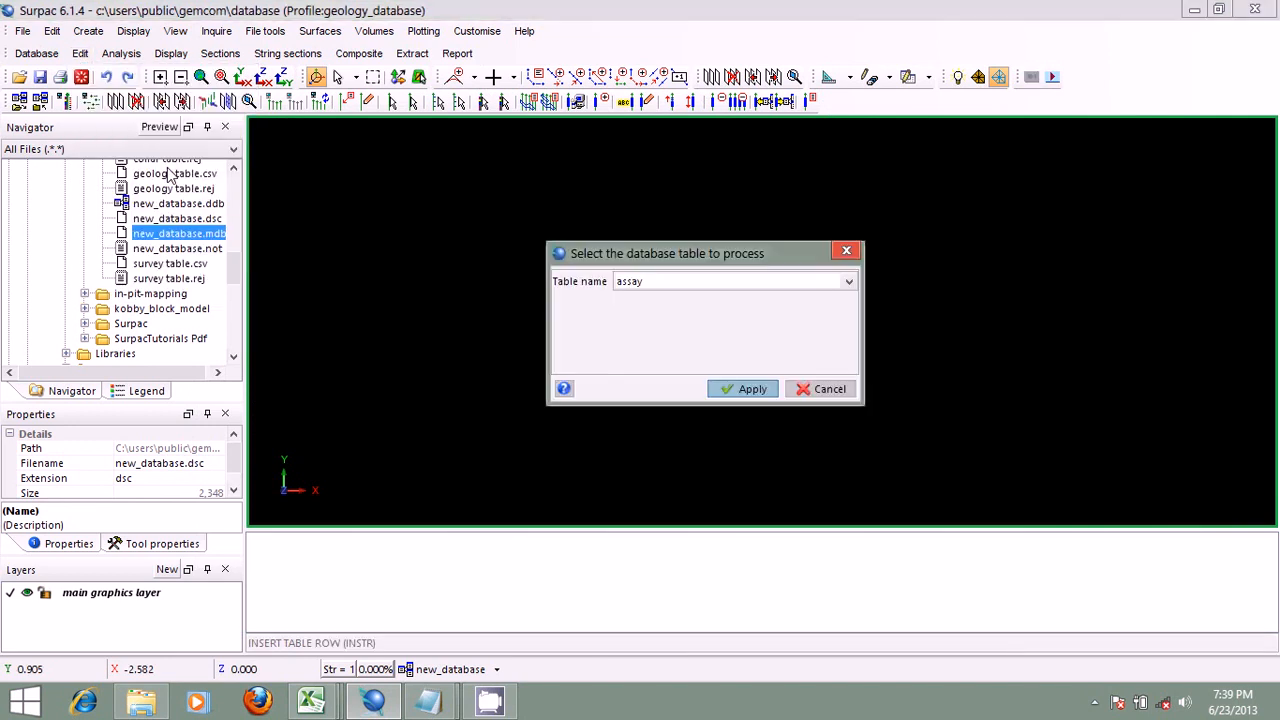
pyautogui.click(848, 284)
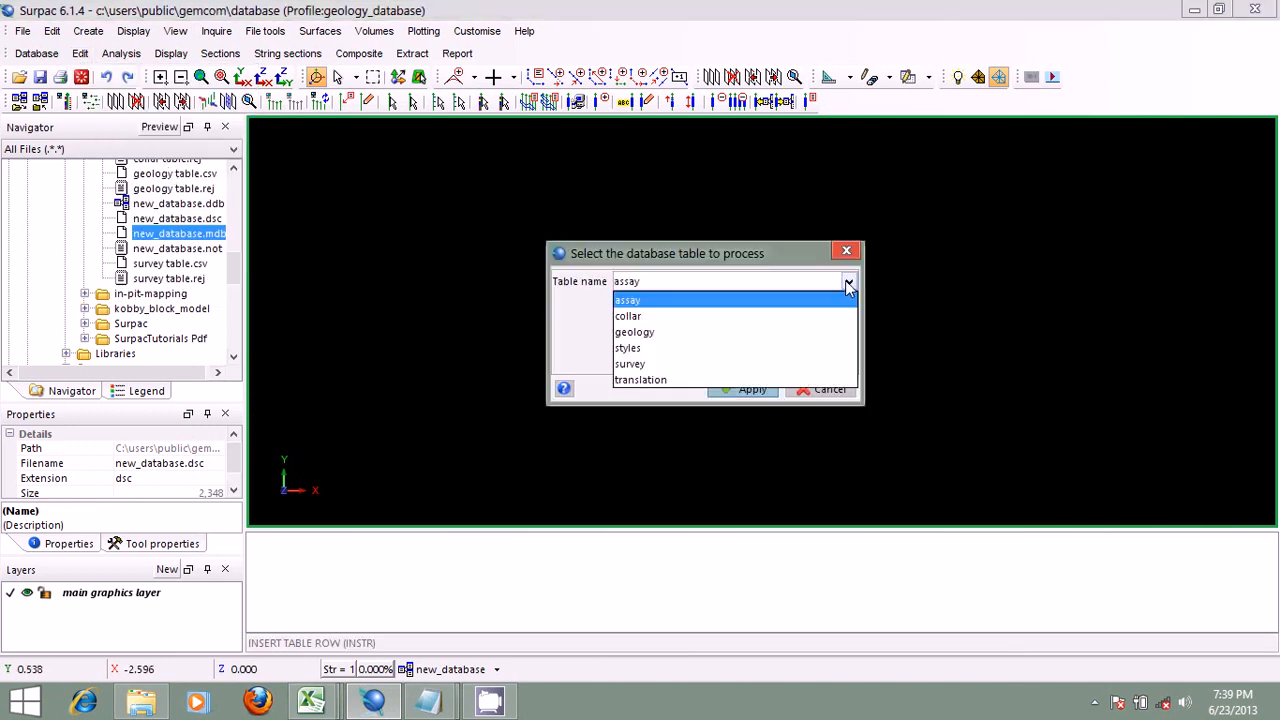
pyautogui.click(819, 300)
pyautogui.click(750, 389)
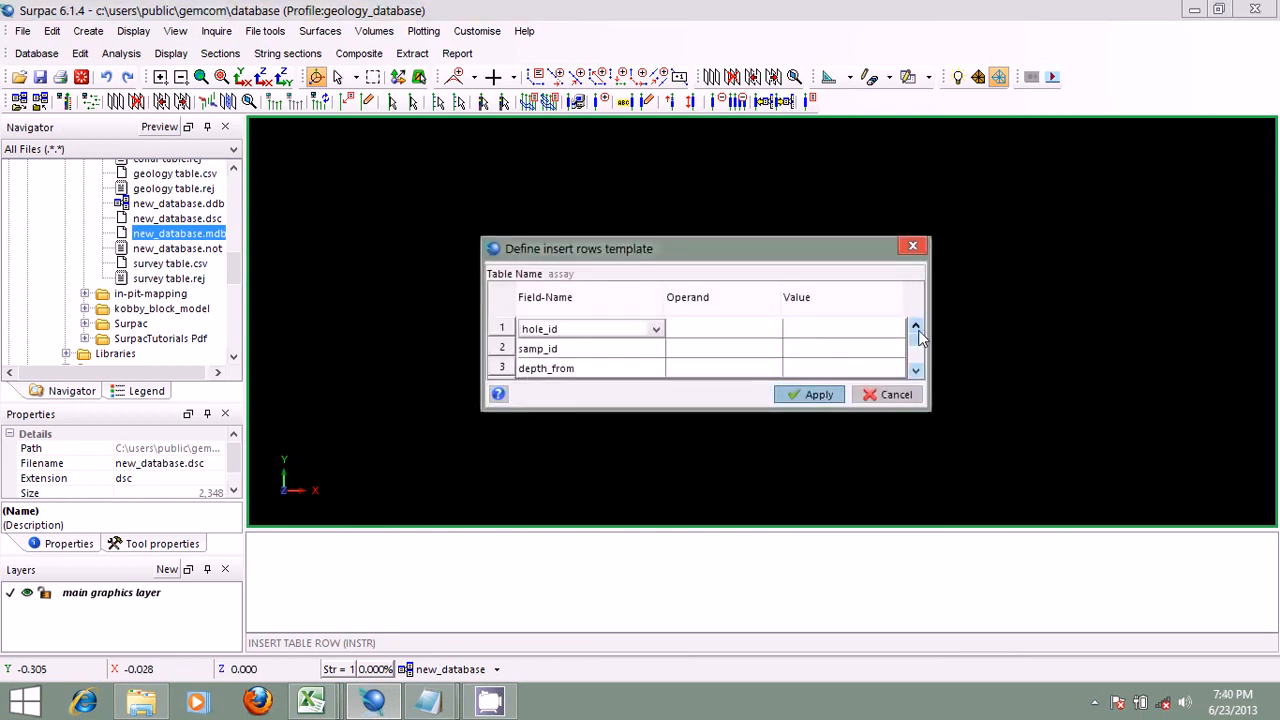
pyautogui.scroll(-1, 914, 335)
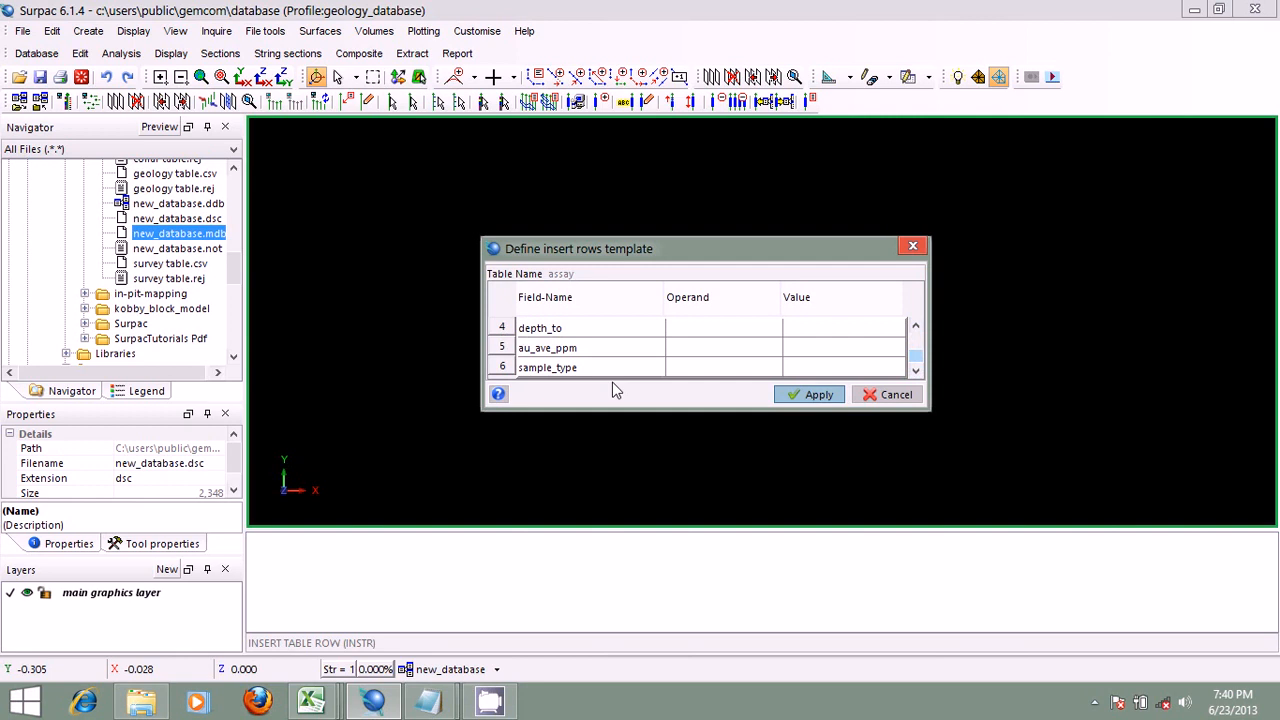
pyautogui.rightClick(499, 366)
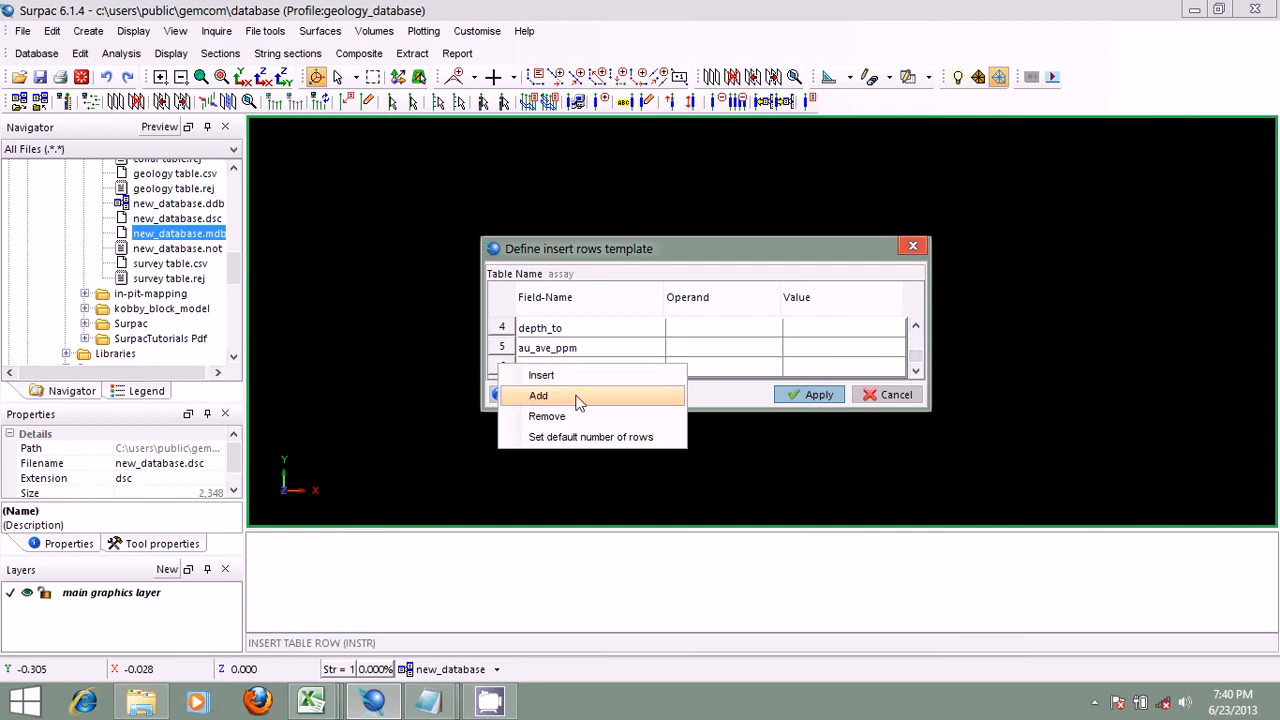
pyautogui.click(623, 246)
pyautogui.click(866, 395)
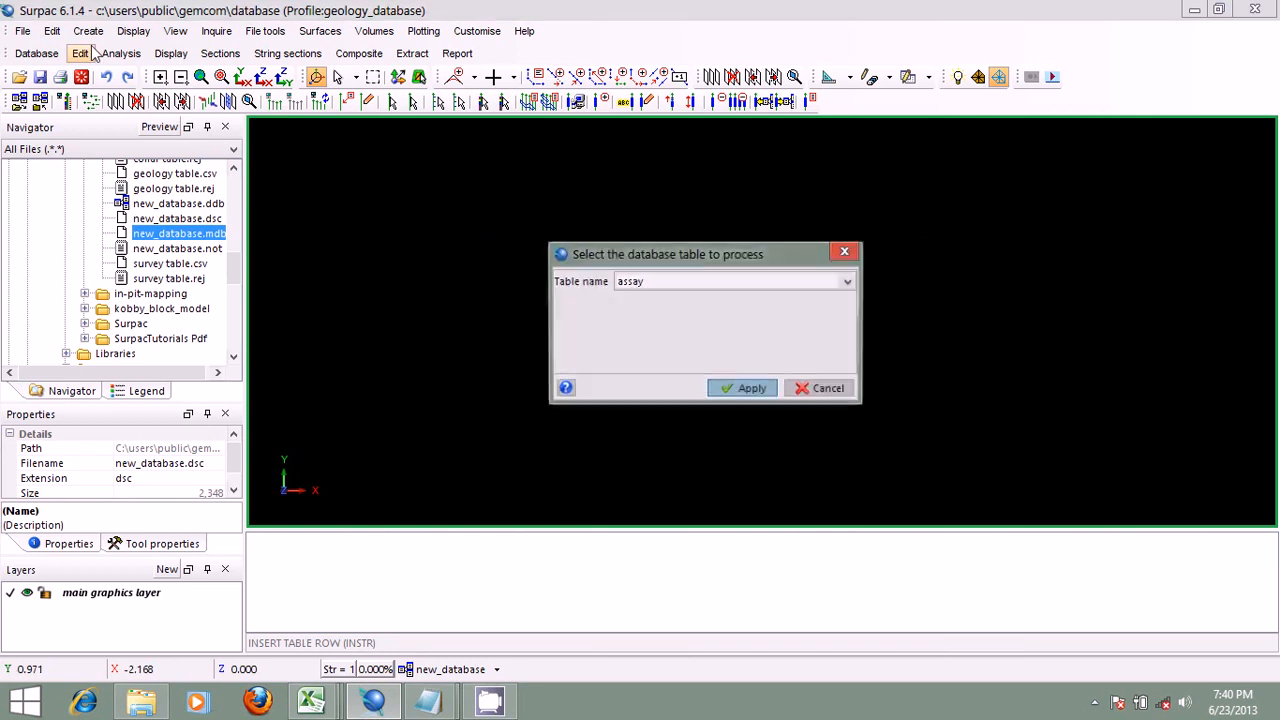
pyautogui.click(821, 389)
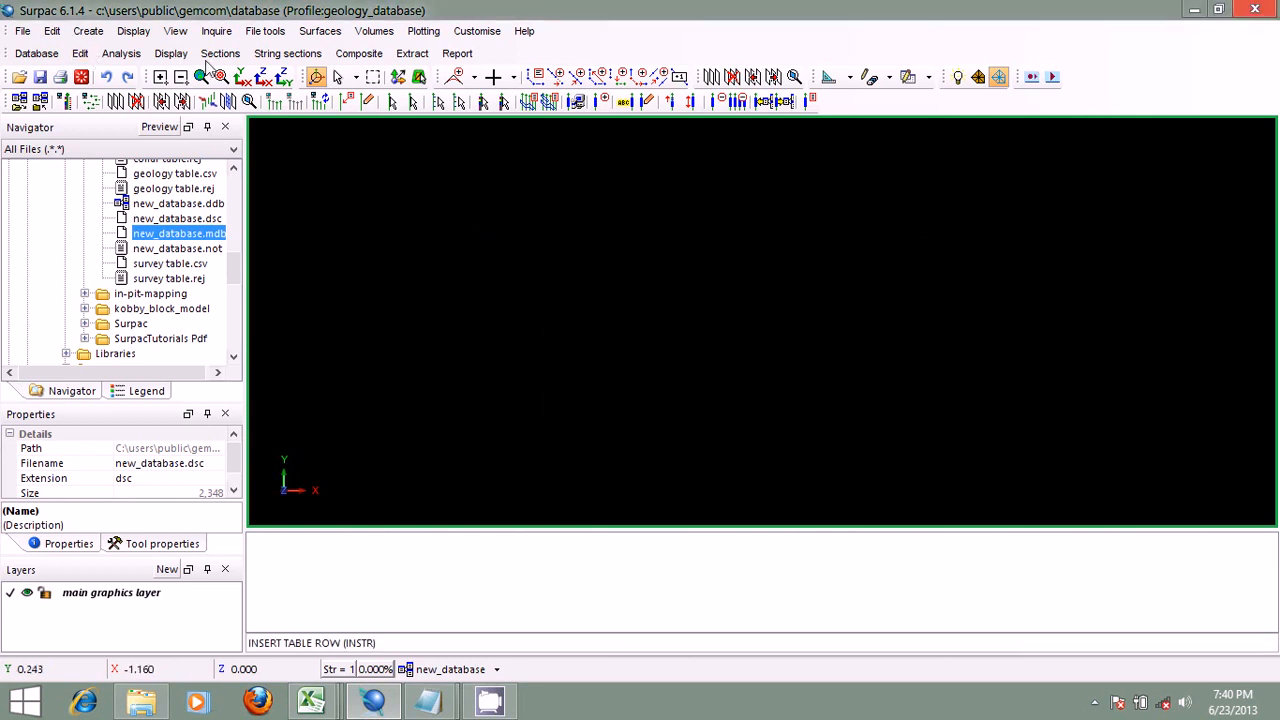
# Step: View the Rename drillhole settings for old and new drillhole IDs, and close them without renaming a hole
pyautogui.click(82, 54)
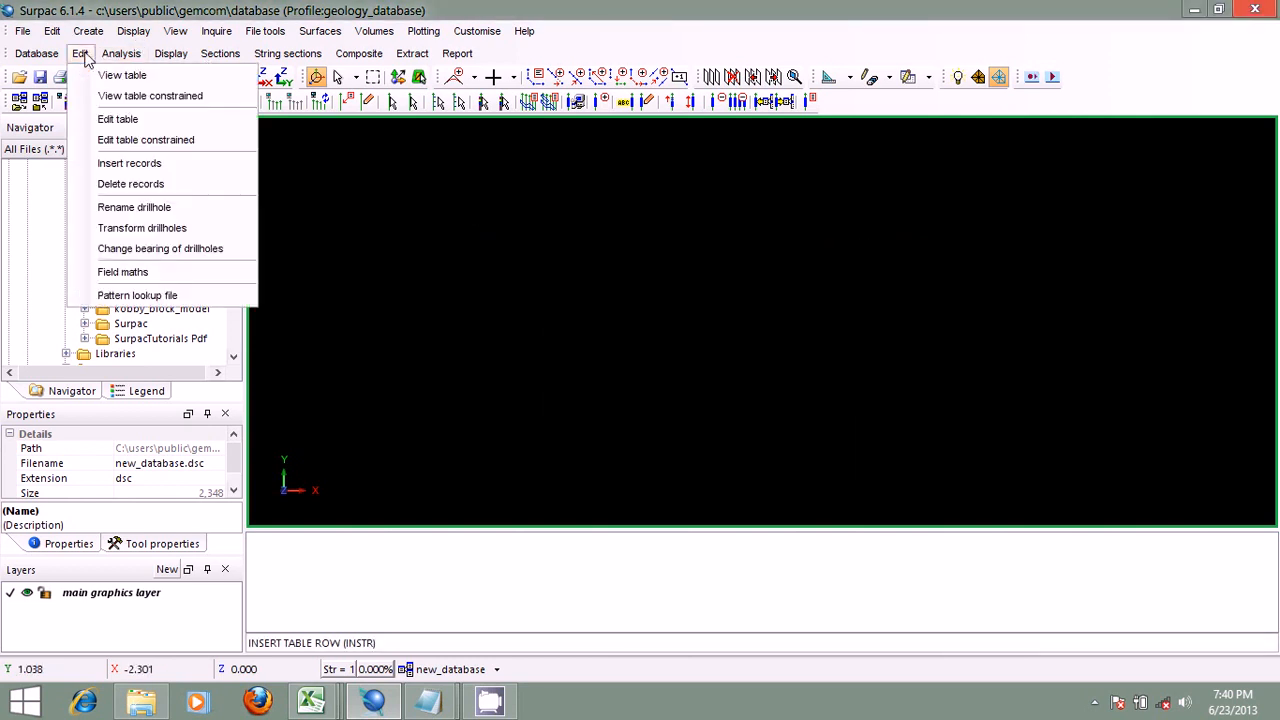
pyautogui.click(145, 207)
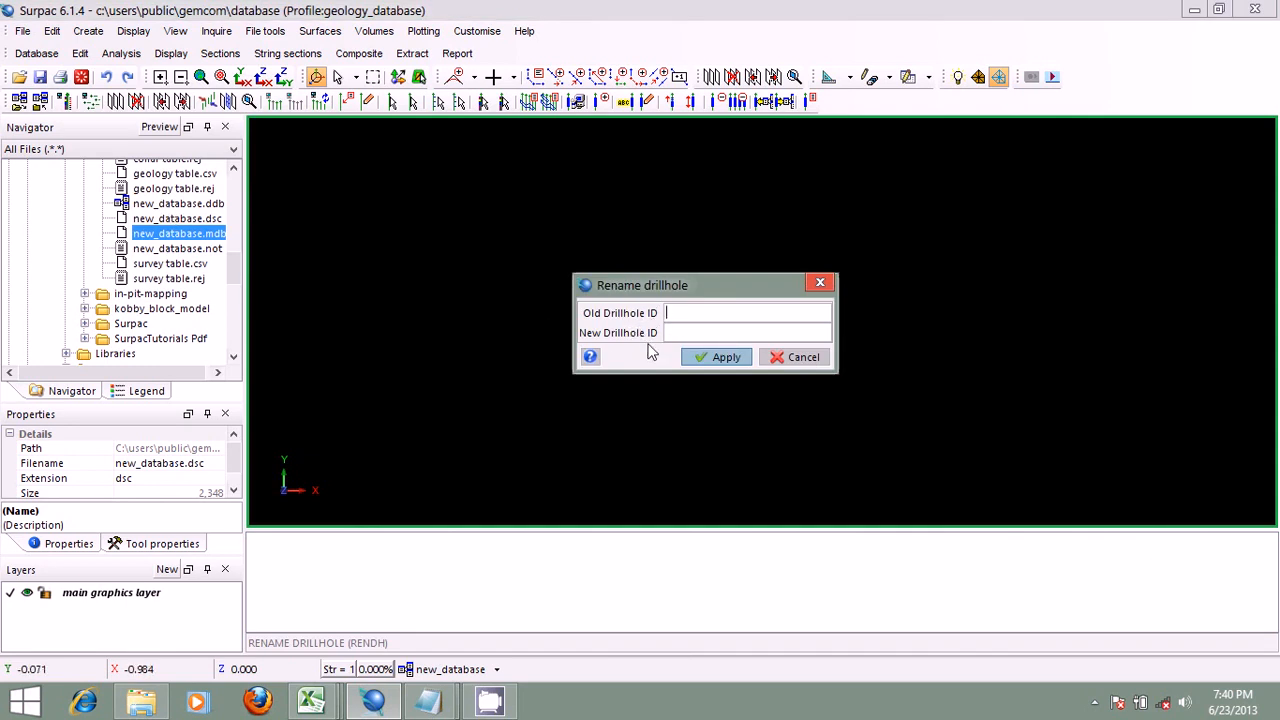
pyautogui.click(800, 357)
# Step: View the parameters for transforming drillholes to another grid, and close them without applying a transformation
pyautogui.click(80, 53)
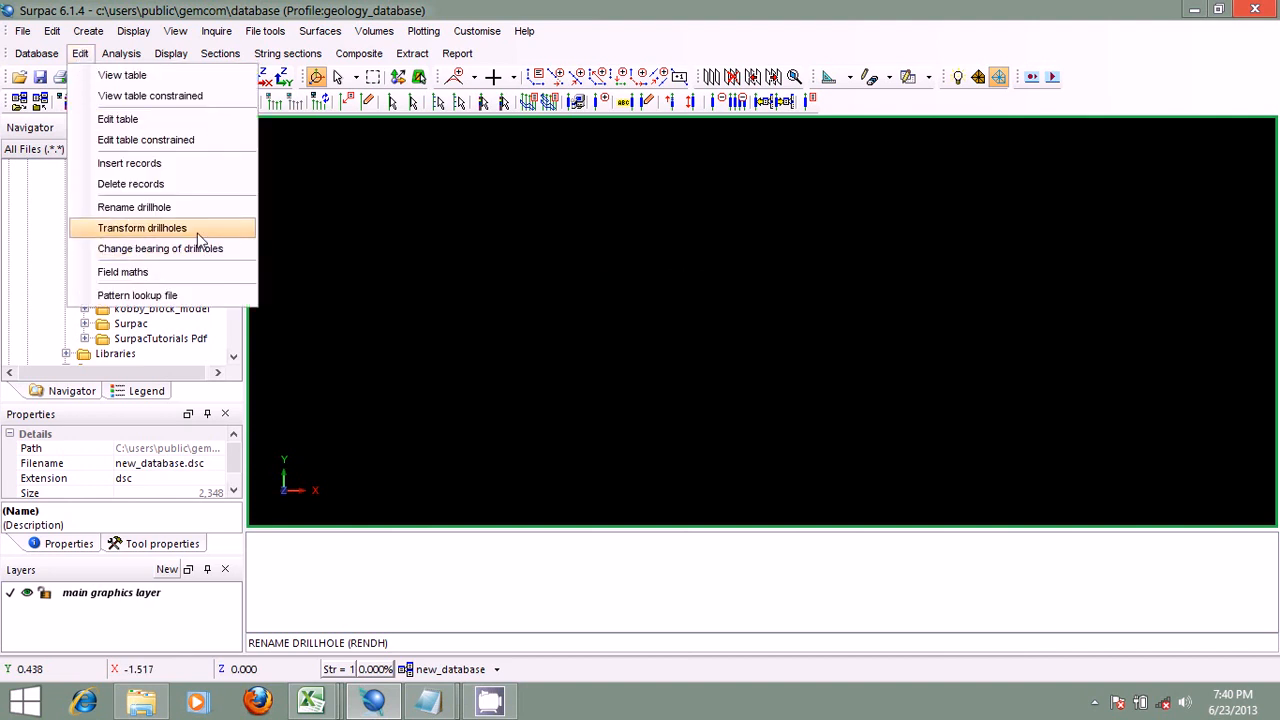
pyautogui.click(197, 230)
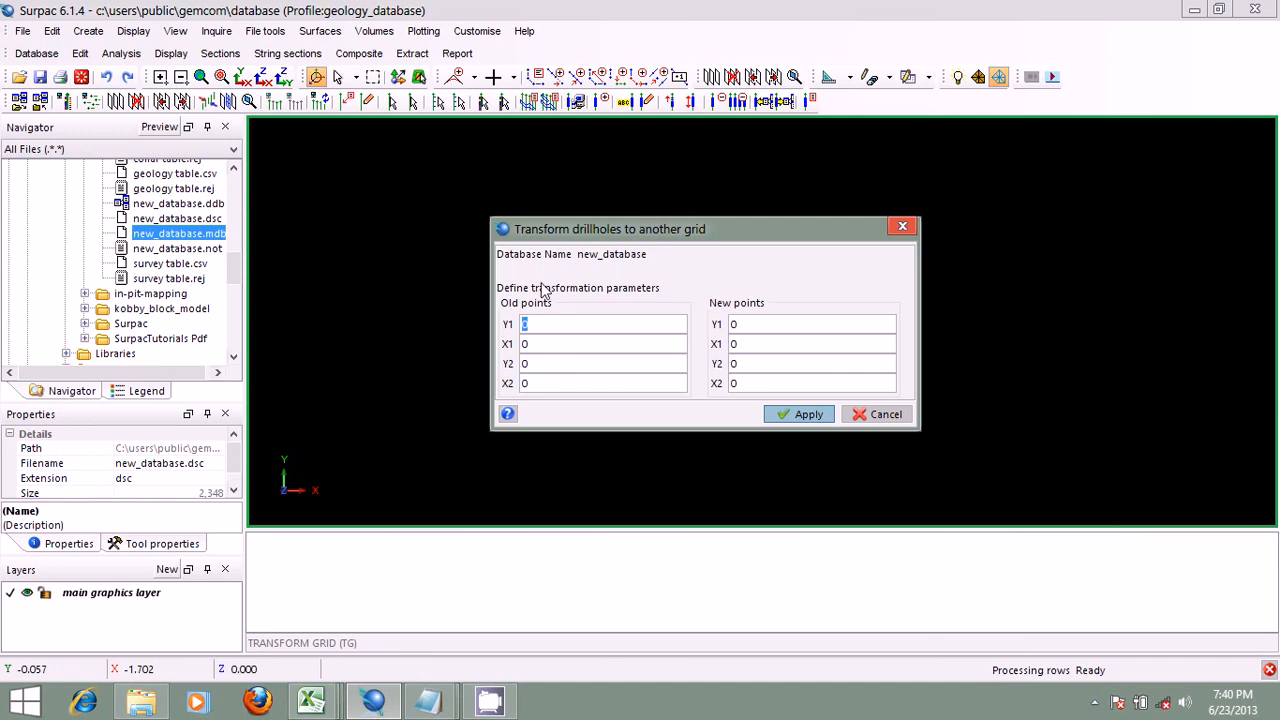
pyautogui.click(885, 414)
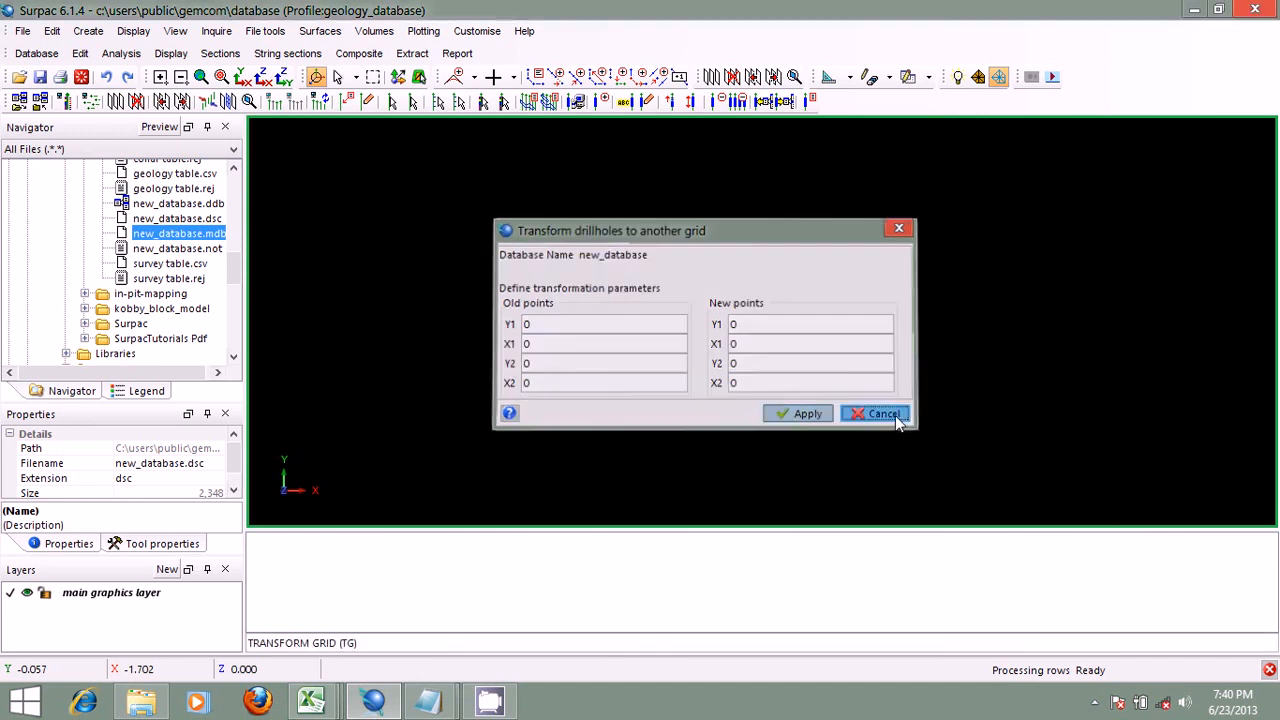
# Step: View the bearing correction setting for the drillholes of new_database, and close it without applying a correction
pyautogui.click(80, 54)
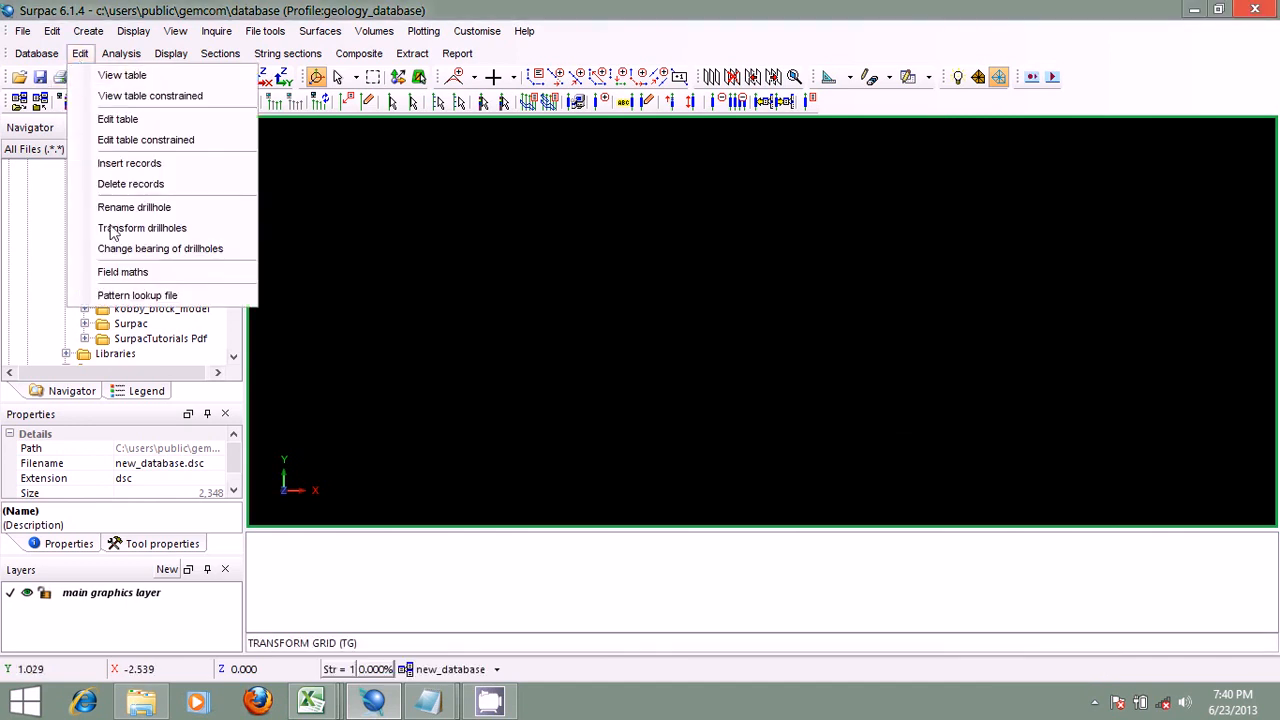
pyautogui.click(198, 250)
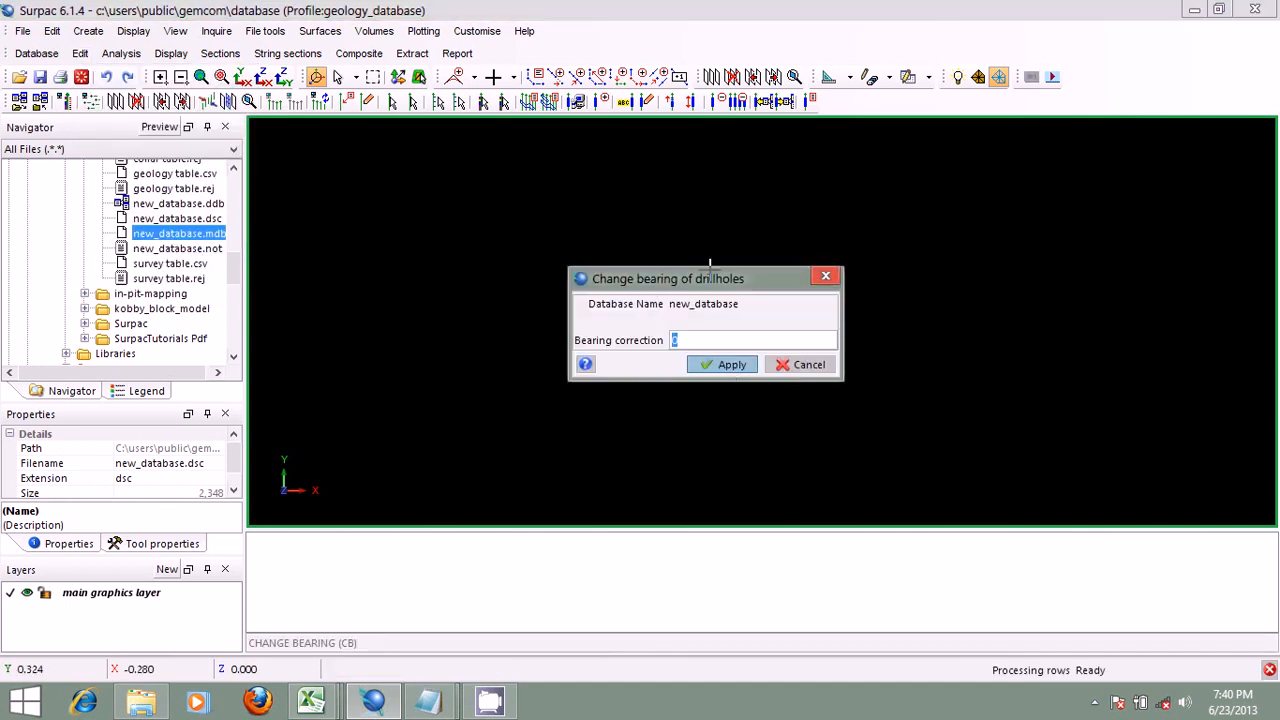
pyautogui.moveTo(710, 278); pyautogui.dragTo(637, 254)
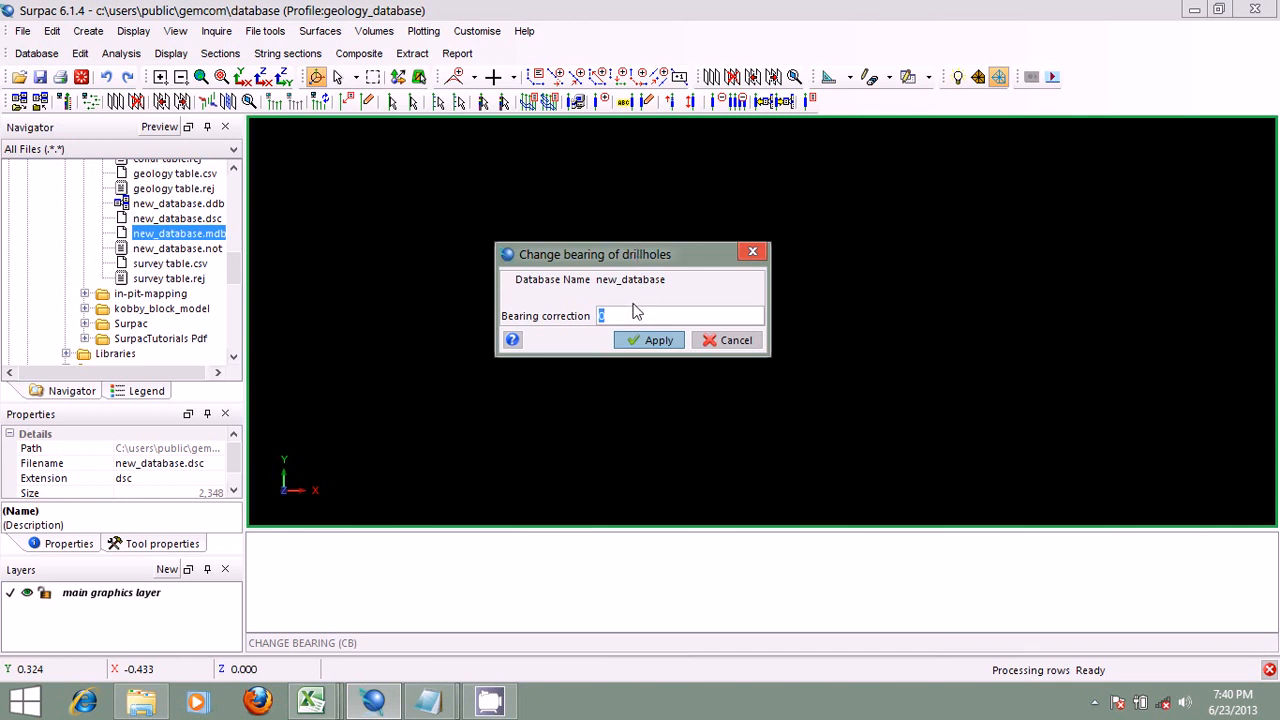
pyautogui.click(722, 340)
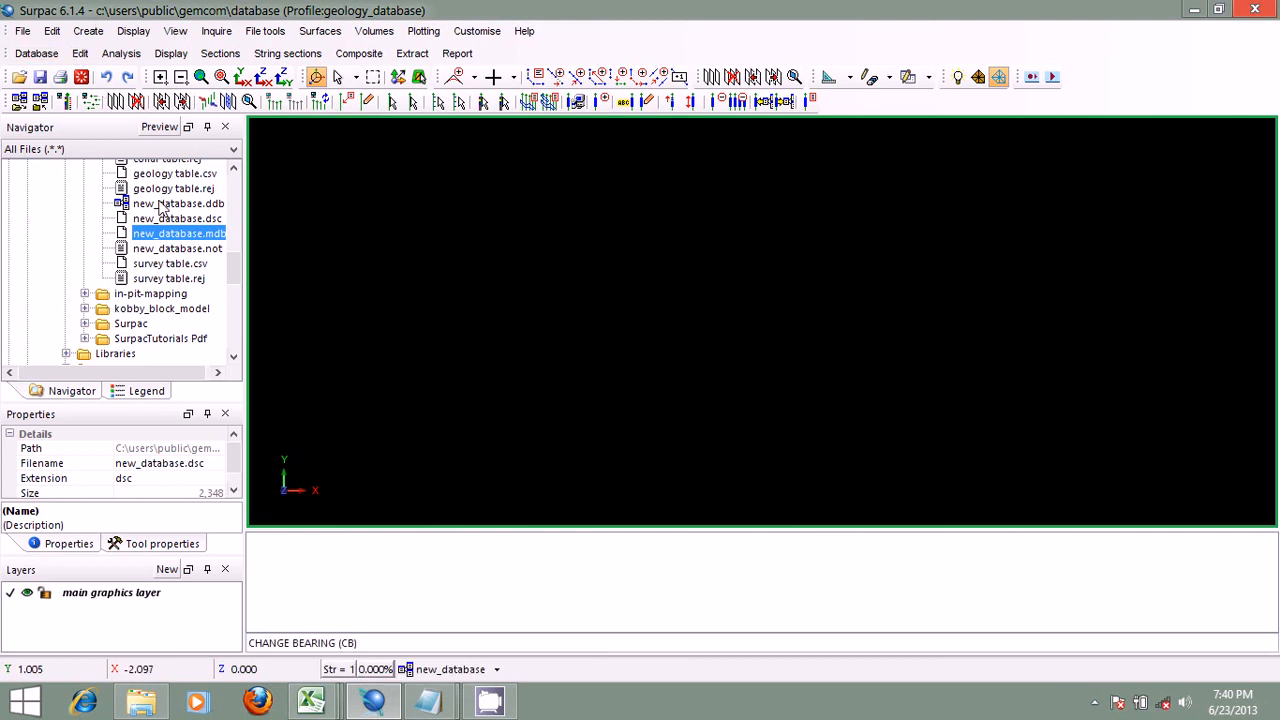
# Step: Try to open new_database.ddb in the graphics area, dismiss the error, and clear the message window
pyautogui.moveTo(162, 204); pyautogui.dragTo(418, 196)
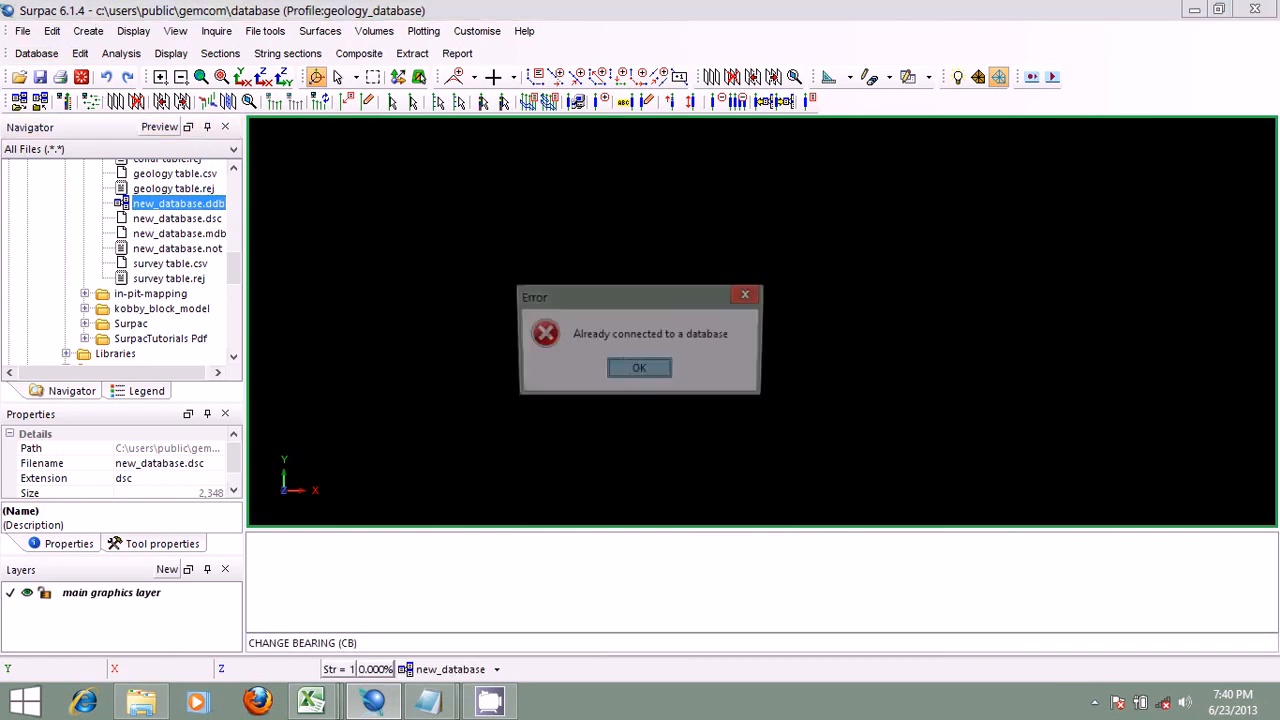
pyautogui.click(630, 368)
pyautogui.rightClick(486, 536)
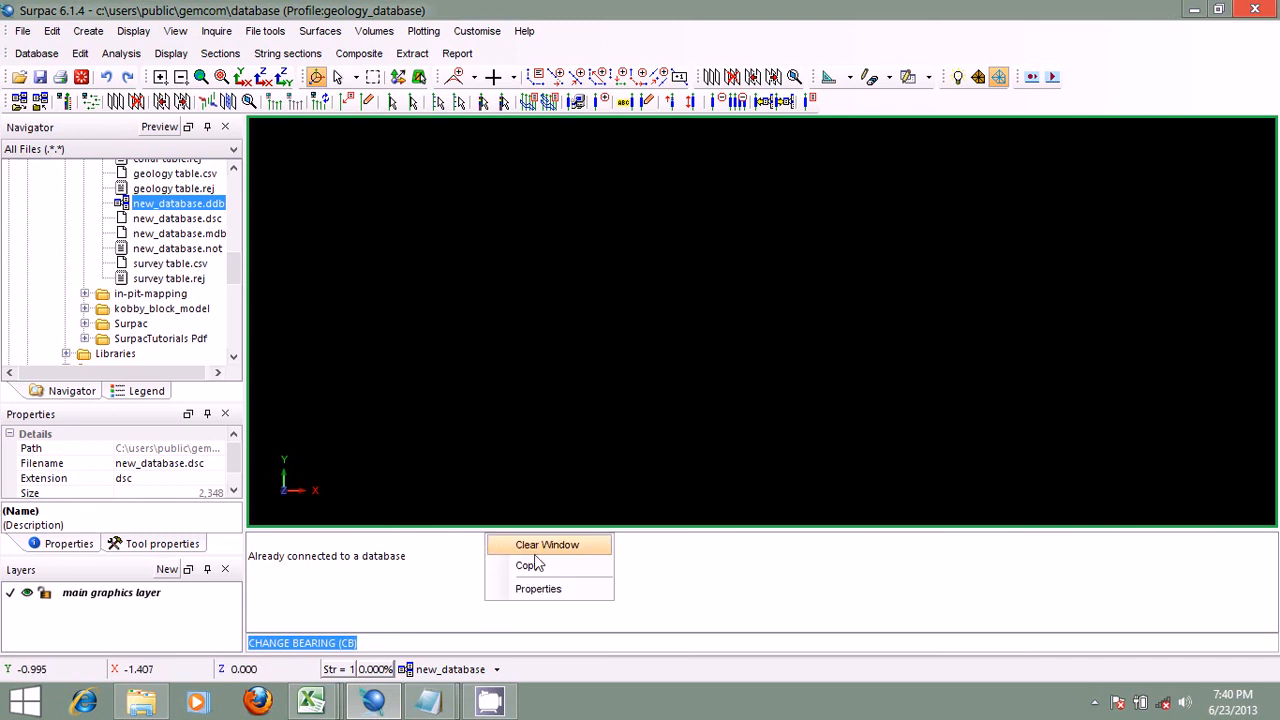
pyautogui.click(547, 545)
# Step: Display the drillholes of new_database with the default forest green traces, rescaling the view to show all holes in plan
pyautogui.click(496, 669)
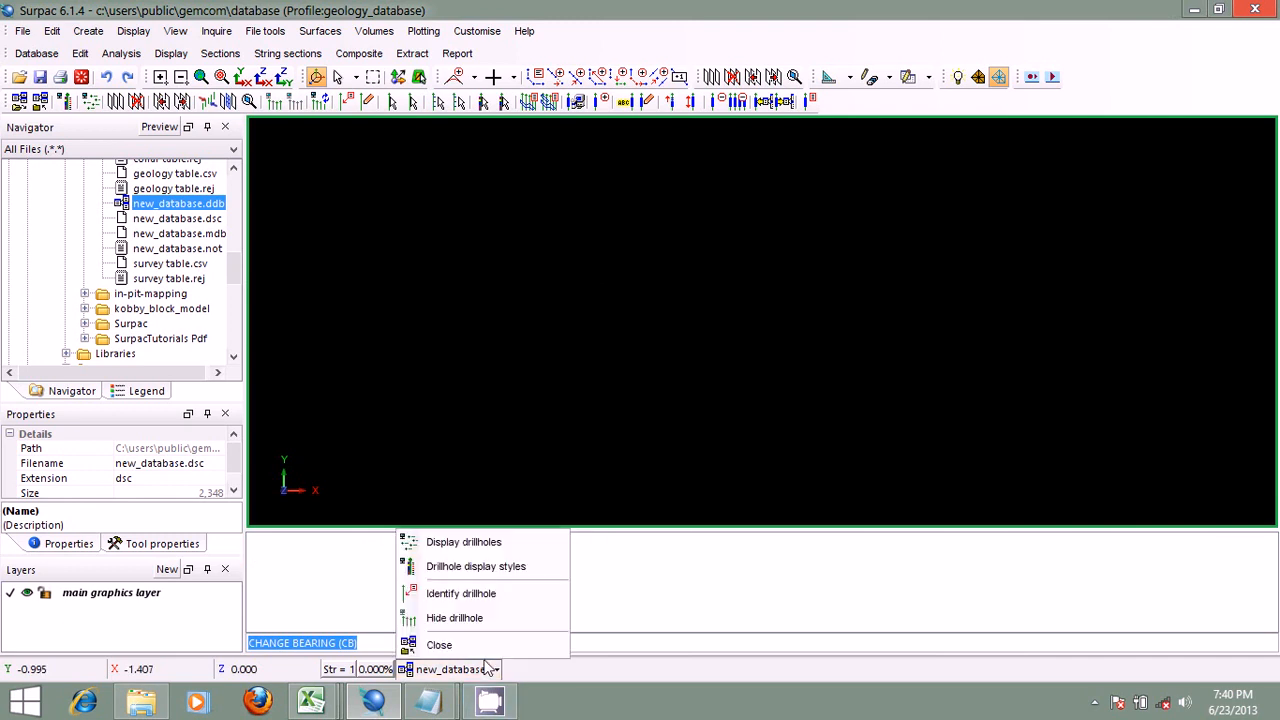
pyautogui.click(500, 538)
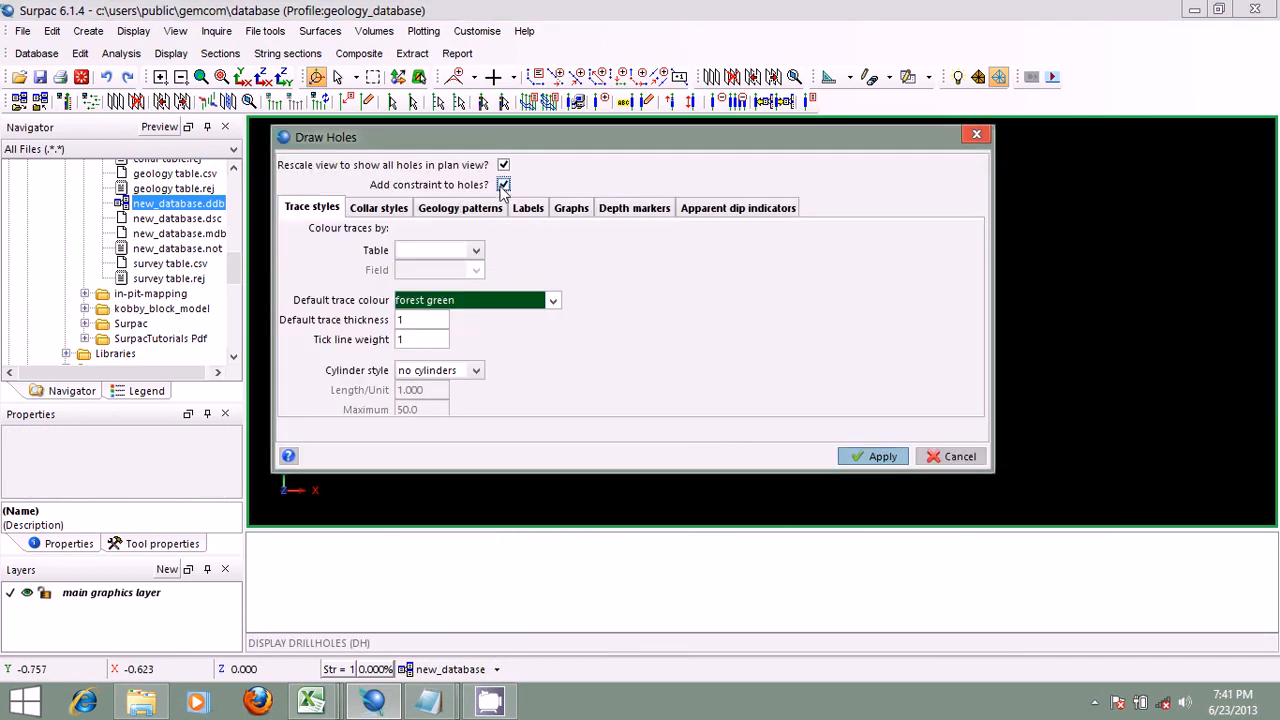
pyautogui.click(858, 455)
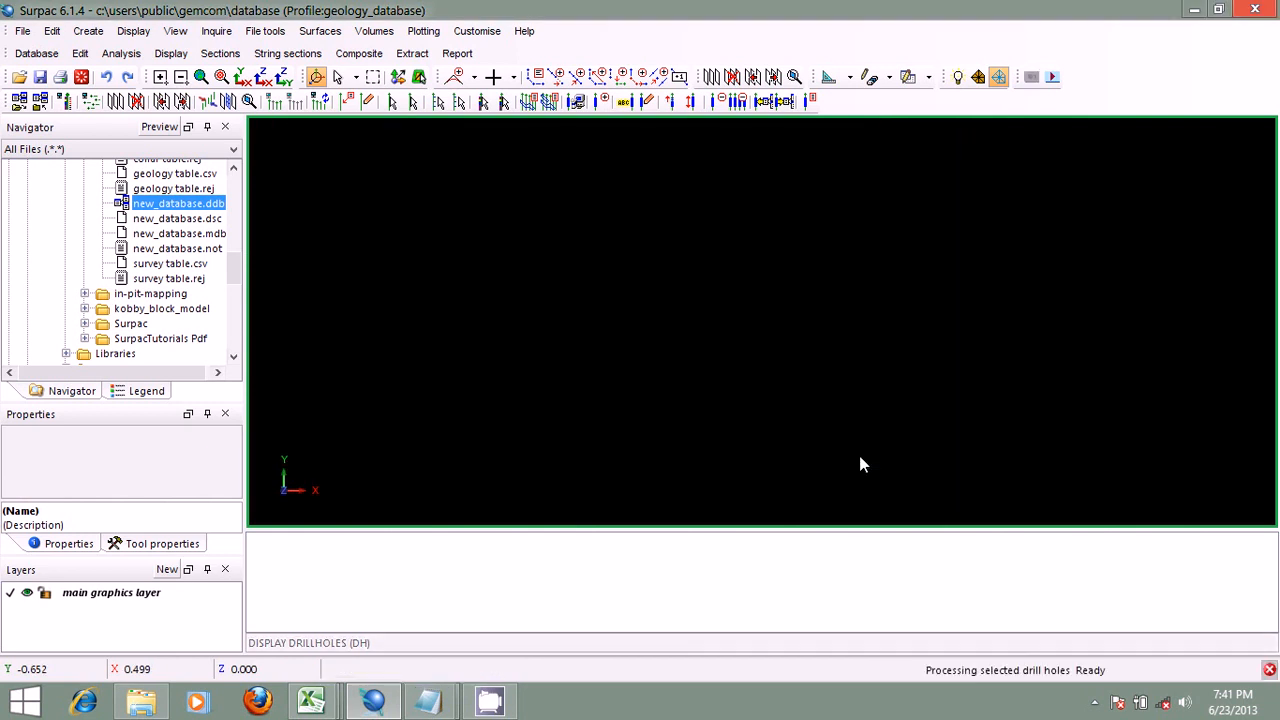
# Step: Examine the displayed drillhole traces and collars in 3D from several angles and at different magnifications
pyautogui.scroll(-5, 823, 392)
pyautogui.moveTo(823, 392)
pyautogui.mouseDown()
pyautogui.moveTo(743, 363)
pyautogui.moveTo(763, 342)
pyautogui.moveTo(820, 346)
pyautogui.moveTo(757, 317)
pyautogui.moveTo(746, 332)
pyautogui.moveTo(714, 323)
pyautogui.moveTo(720, 294)
pyautogui.moveTo(734, 317)
pyautogui.moveTo(686, 303)
pyautogui.moveTo(795, 322)
pyautogui.moveTo(829, 369)
pyautogui.moveTo(790, 240)
pyautogui.mouseUp()
pyautogui.moveTo(806, 400); pyautogui.dragTo(751, 320)
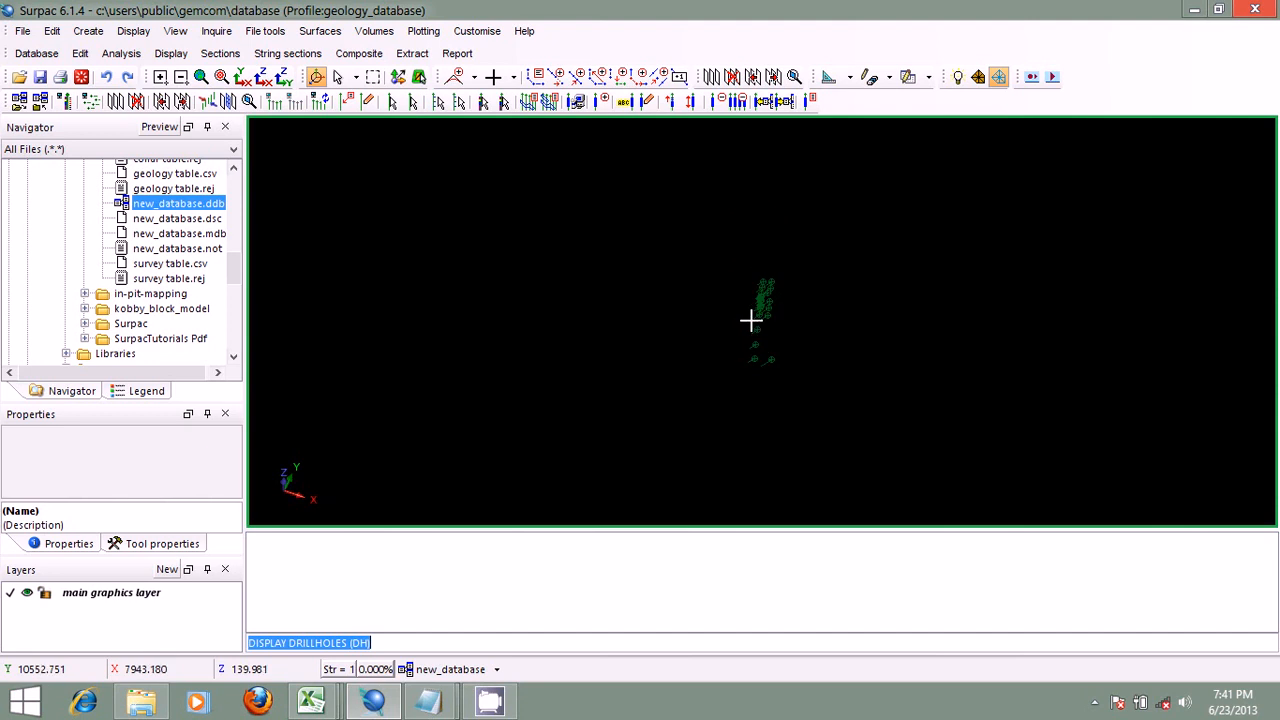
pyautogui.moveTo(751, 320); pyautogui.dragTo(824, 287)
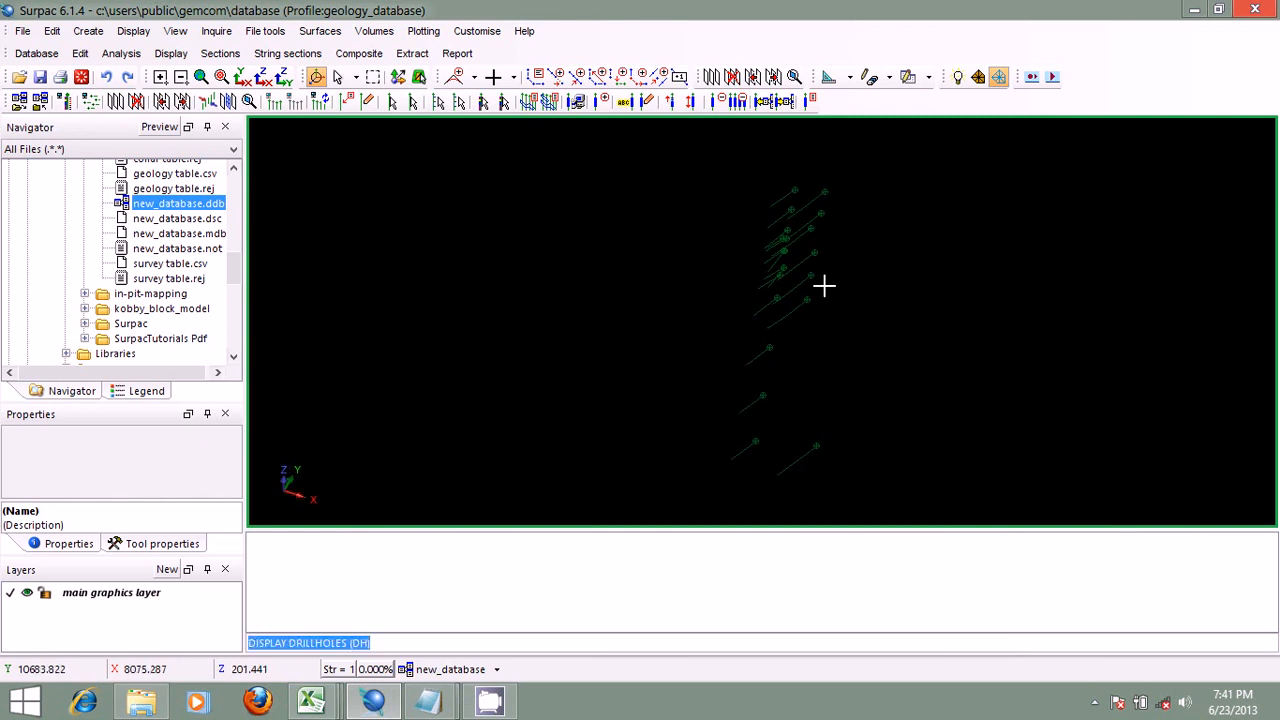
pyautogui.moveTo(824, 287); pyautogui.dragTo(780, 288)
pyautogui.scroll(2, 780, 287)
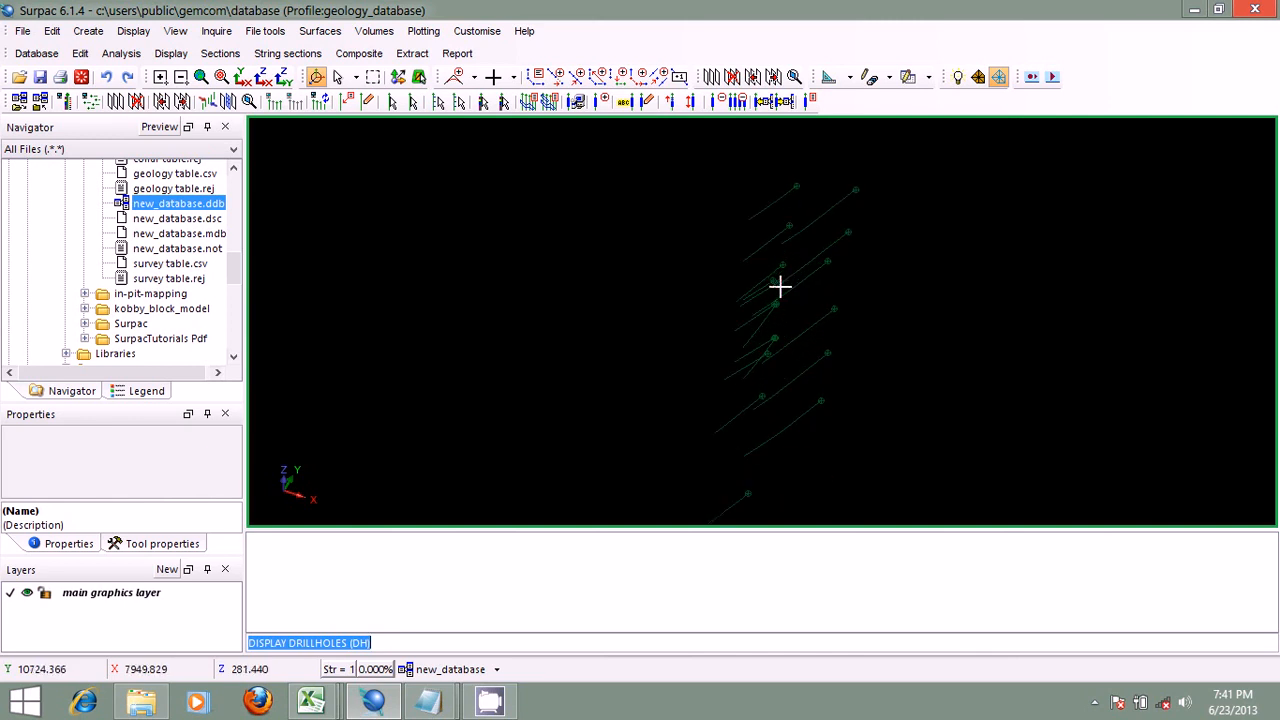
pyautogui.scroll(4, 780, 287)
pyautogui.scroll(-8, 779, 286)
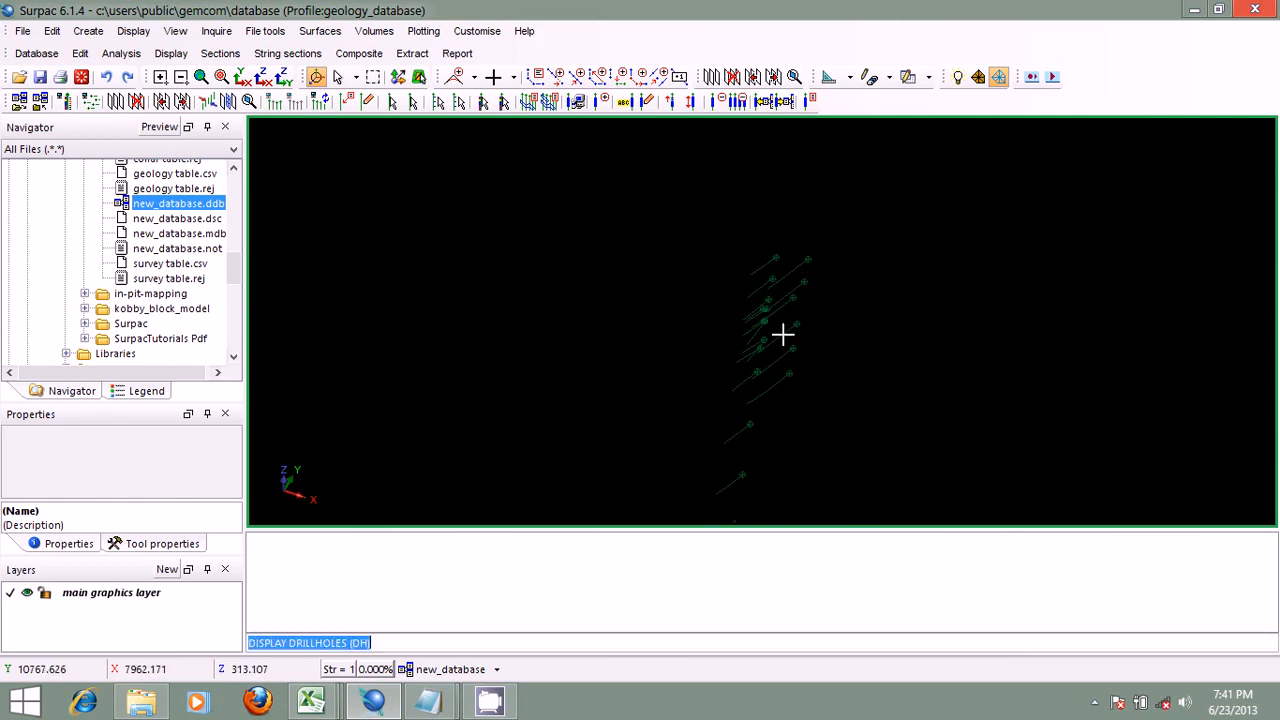
pyautogui.moveTo(768, 300); pyautogui.dragTo(746, 257, button='middle')
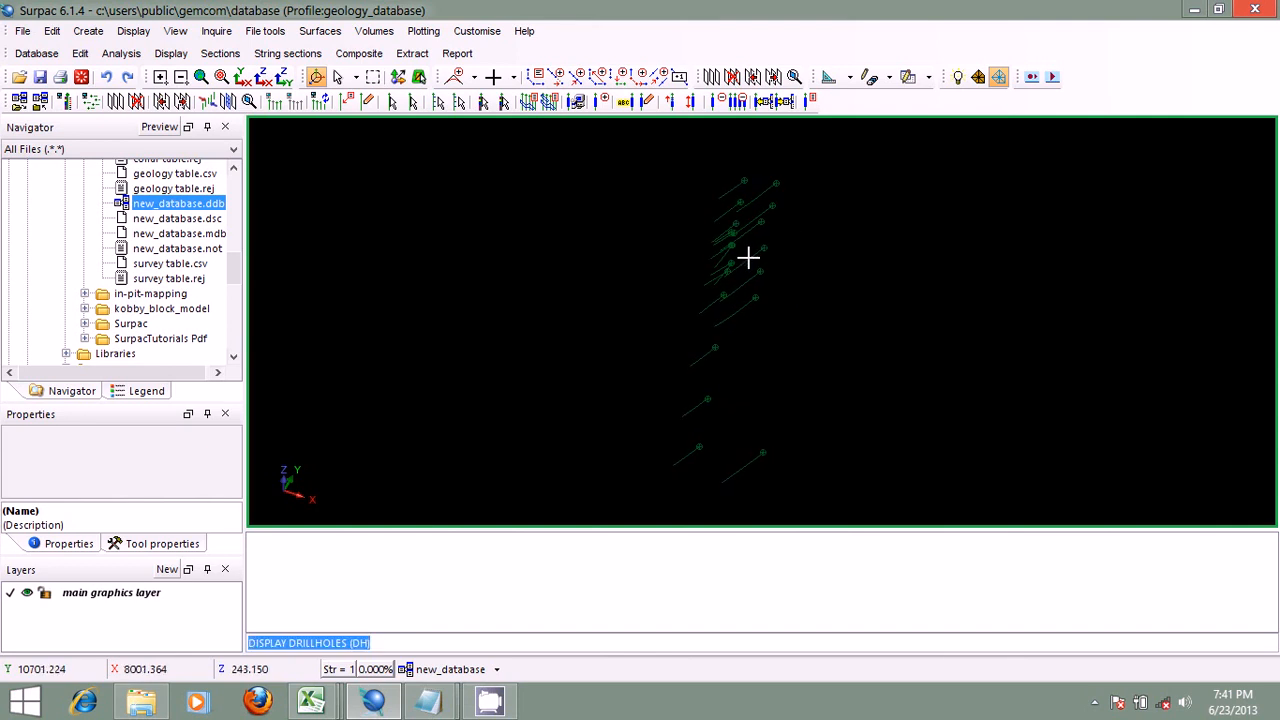
pyautogui.scroll(-1, 748, 258)
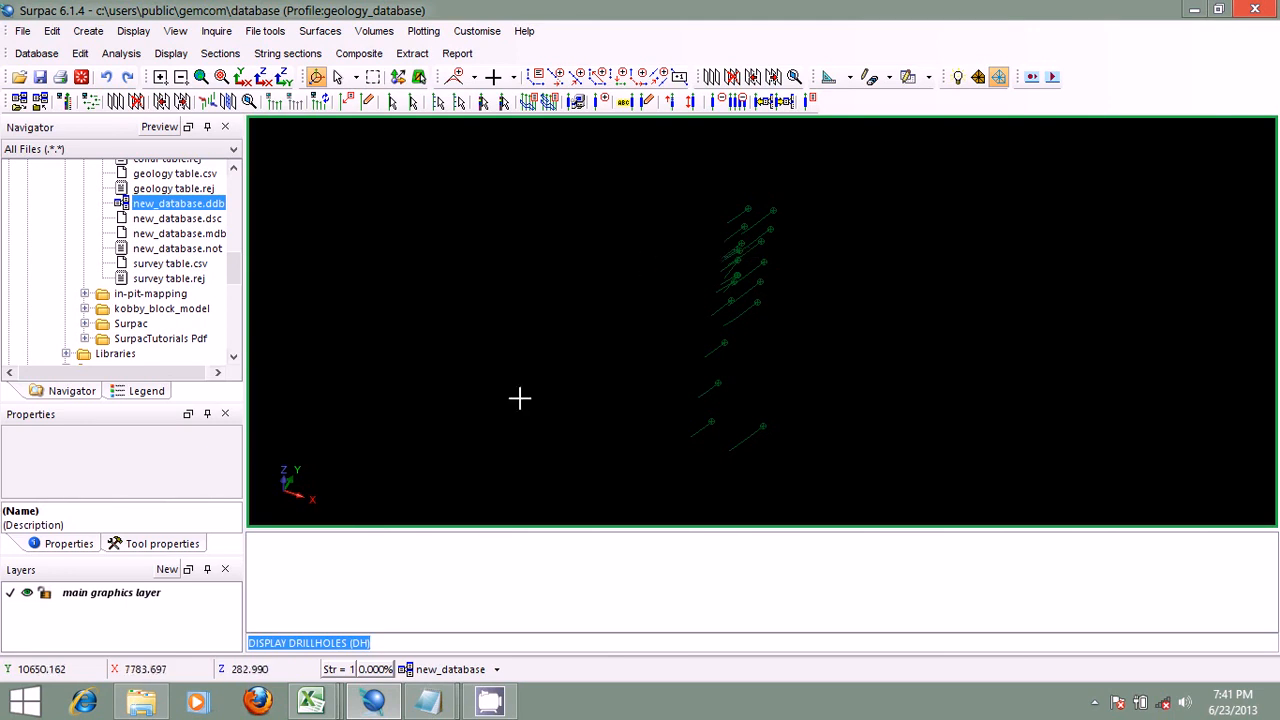
# Step: Close new_database, disconnecting it and clearing its drillholes from the graphics area
pyautogui.click(490, 672)
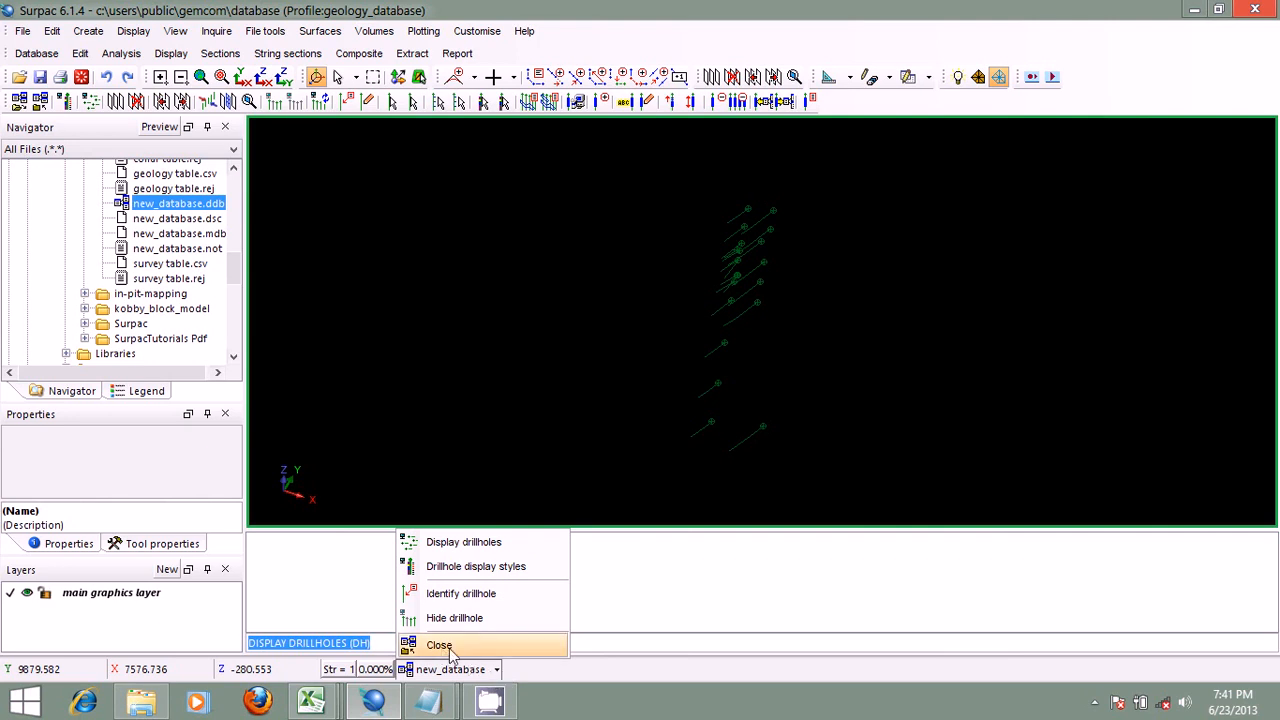
pyautogui.click(449, 647)
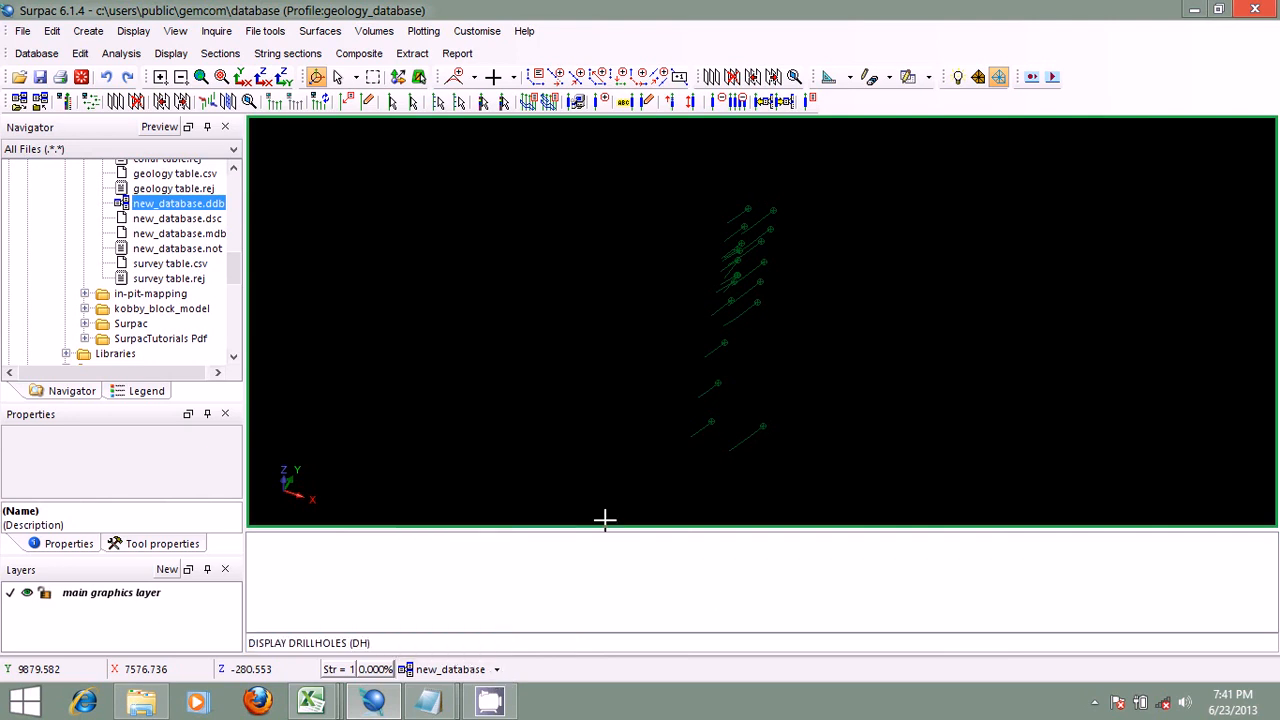
pyautogui.click(41, 102)
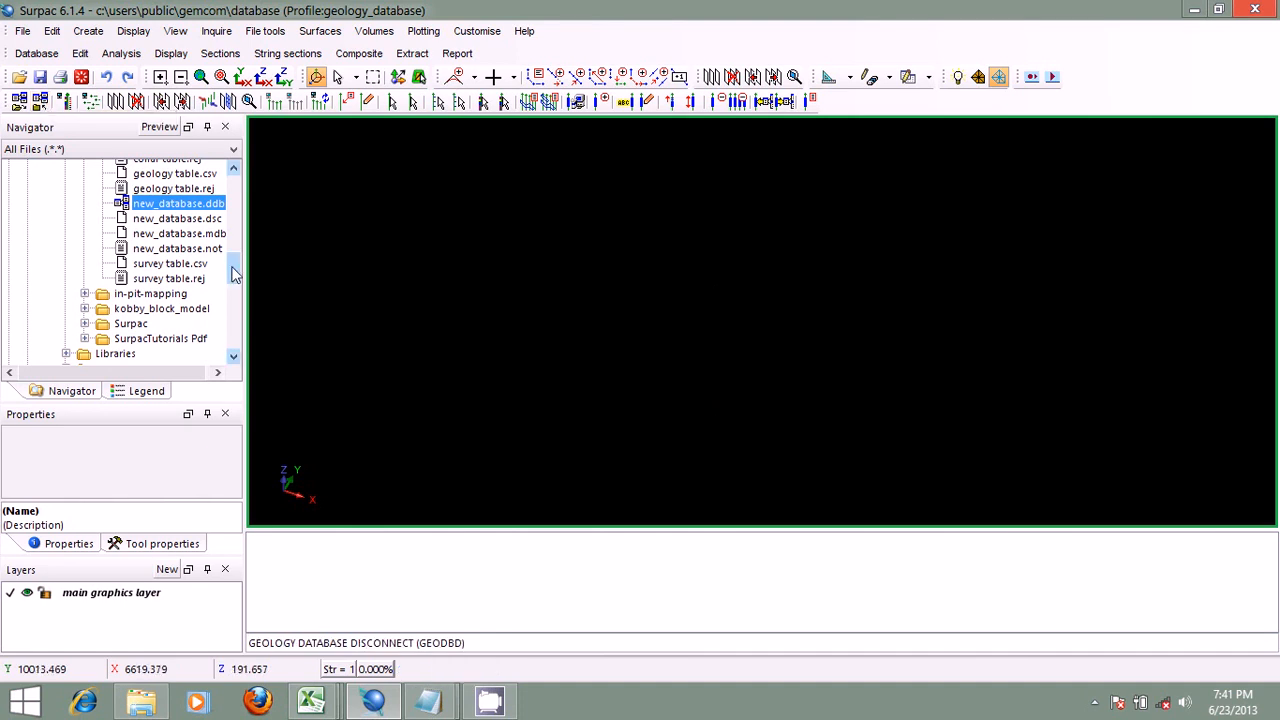
pyautogui.moveTo(233, 267); pyautogui.dragTo(233, 250)
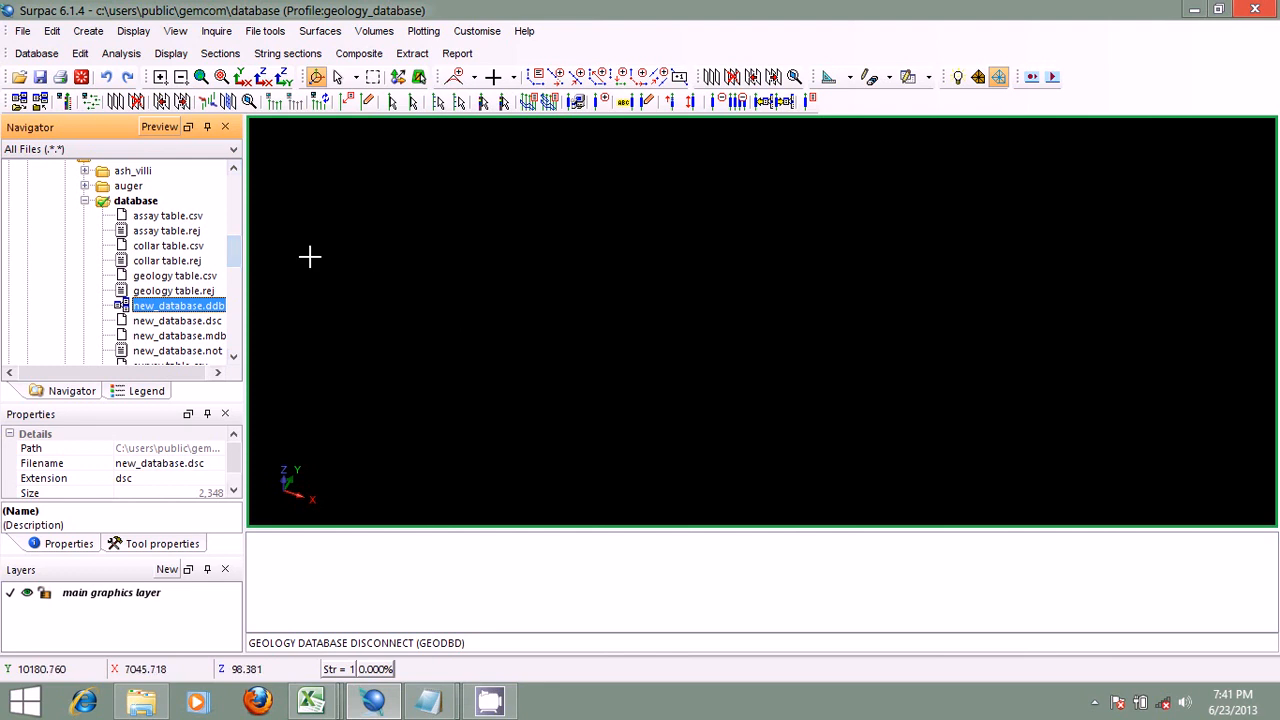